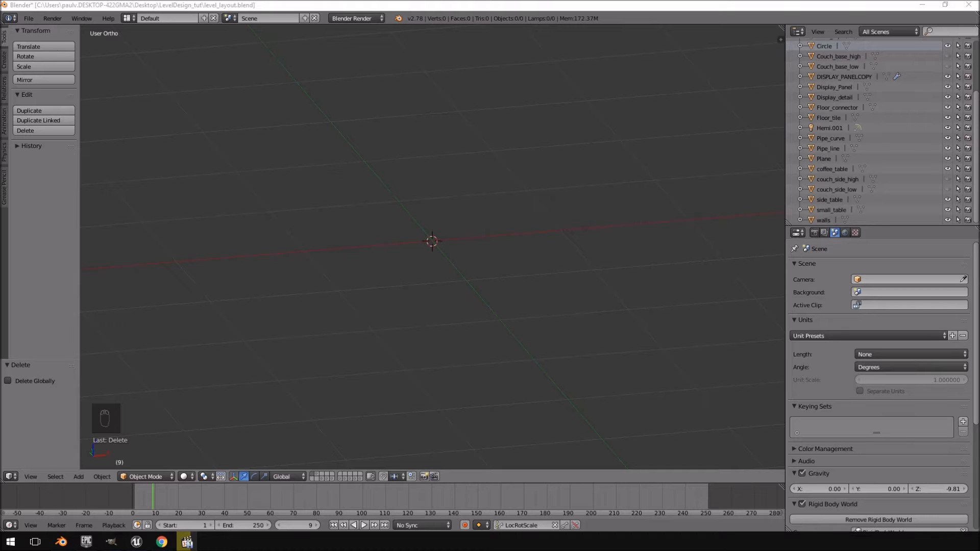
Bring up the Mirror's Edge Catalyst gameplay video and examine the wrinkled orange sheet on the floor.
click(111, 542)
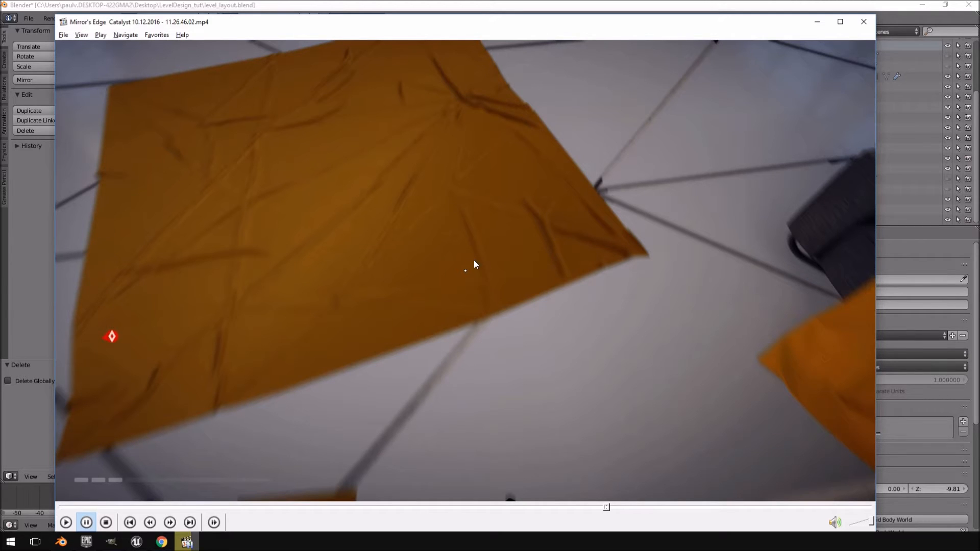
key(super+t)
key(Escape)
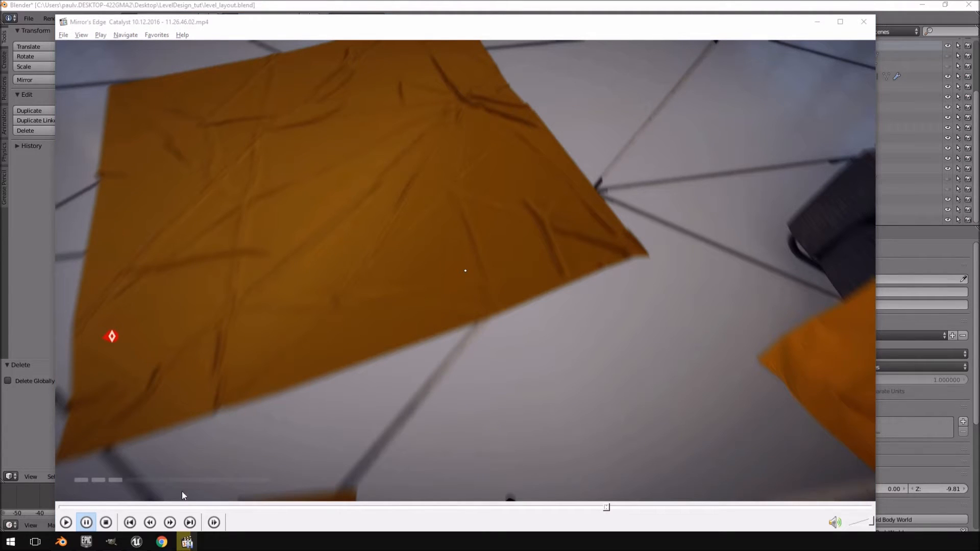
Switch to Chrome and look through the textures.com results for "folds" for a wrinkled fabric texture.
click(161, 542)
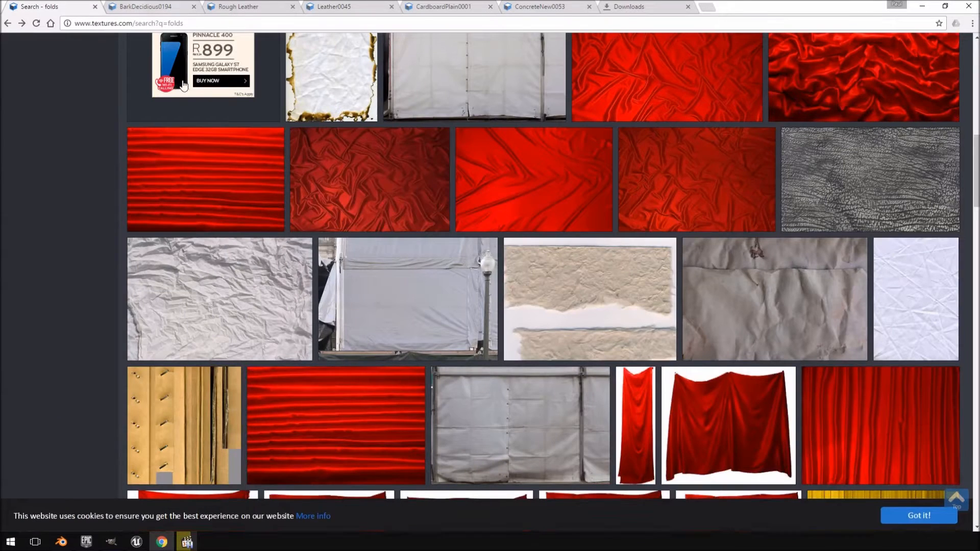
scroll(292, 157, up, 3)
scroll(293, 157, up, 3)
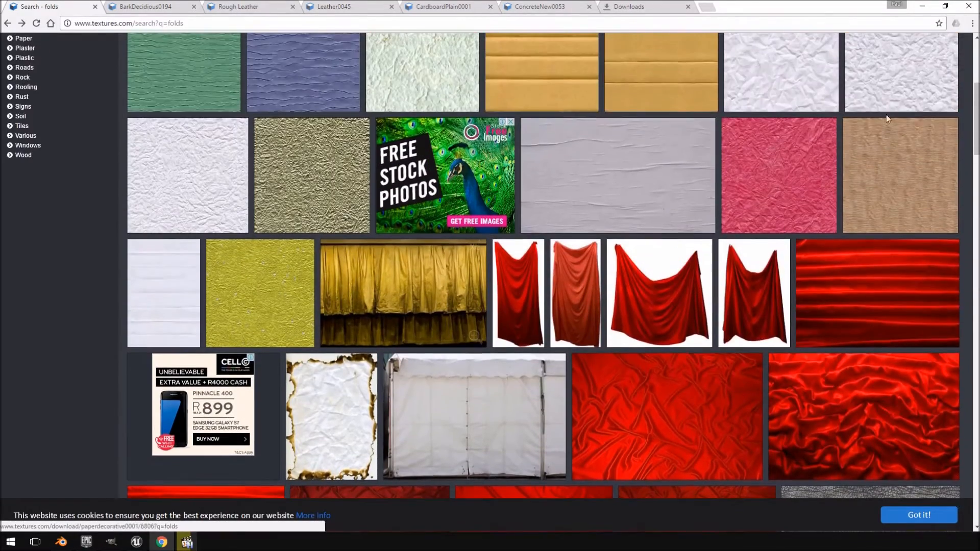
scroll(975, 97, up, 2)
drag(975, 97, 977, 72)
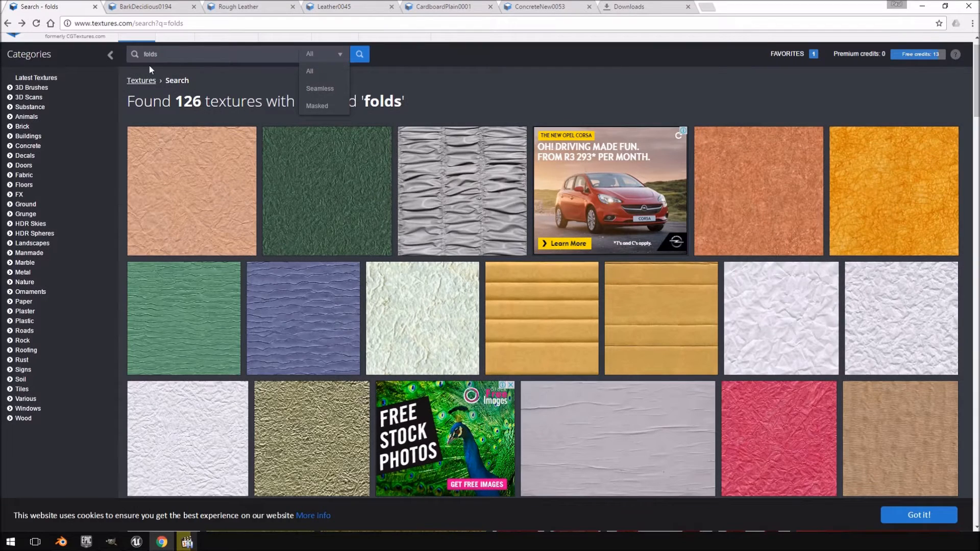
mouse_move(322, 59)
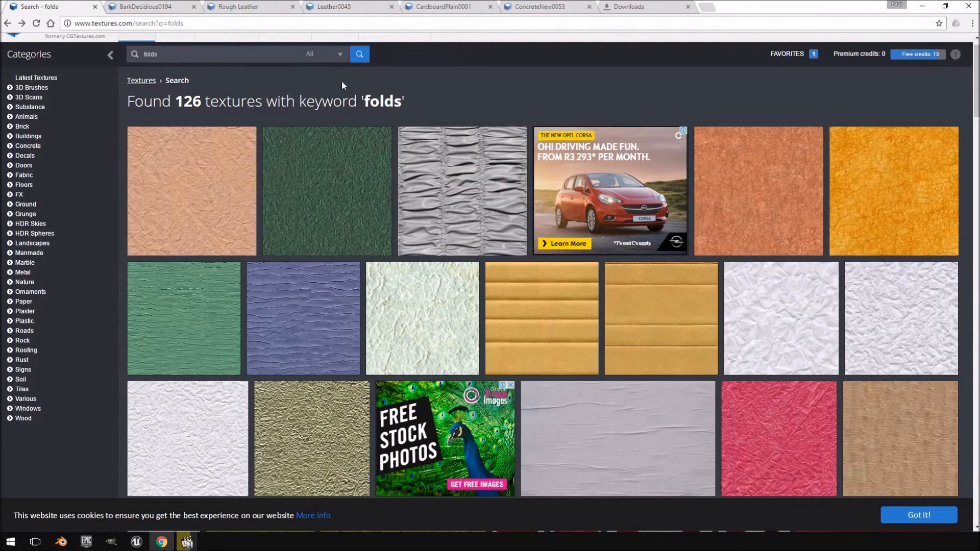
scroll(506, 292, down, 10)
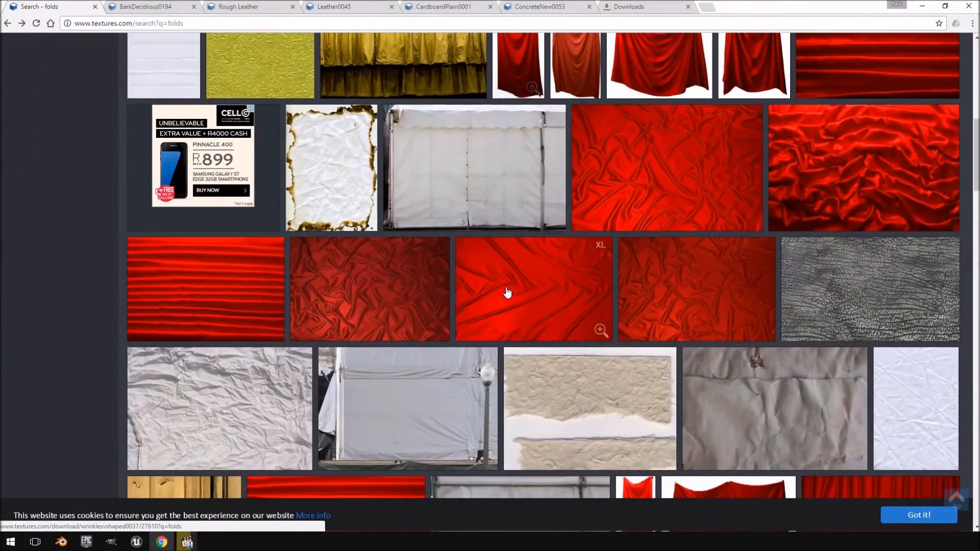
scroll(507, 292, down, 4)
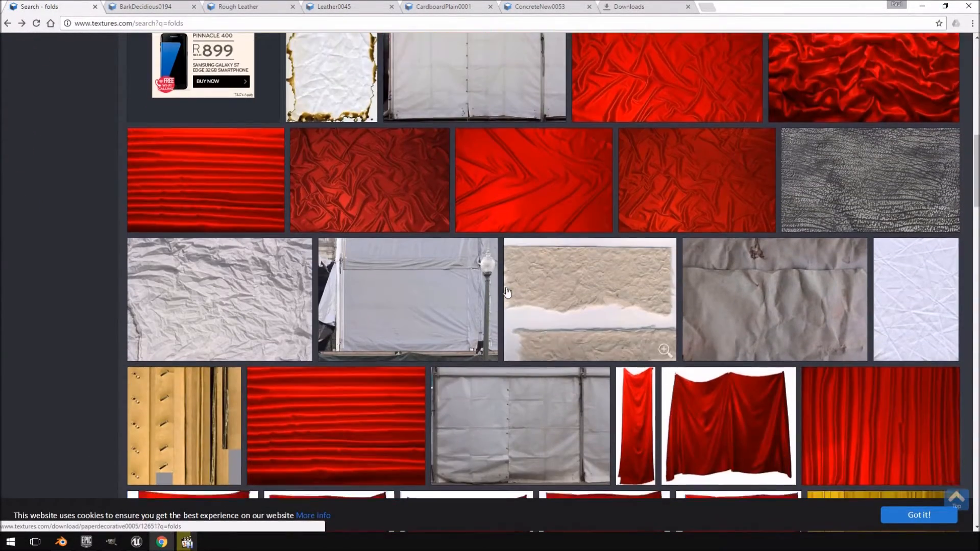
scroll(506, 292, down, 6)
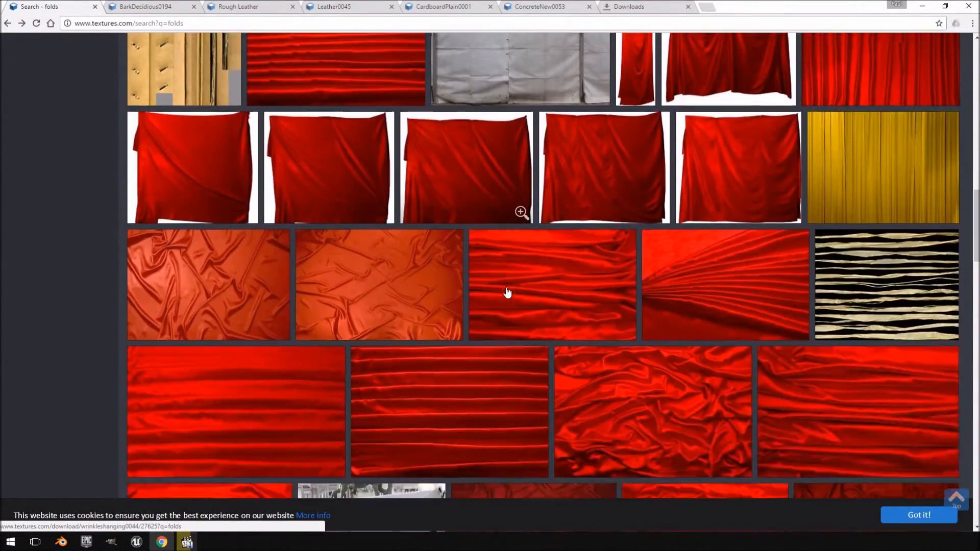
scroll(523, 210, down, 9)
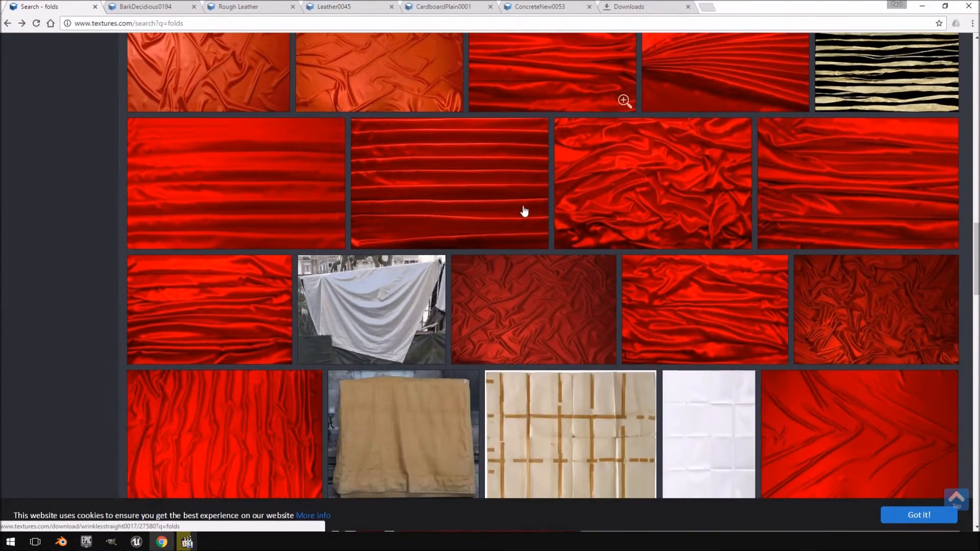
scroll(524, 210, up, 3)
scroll(523, 210, down, 2)
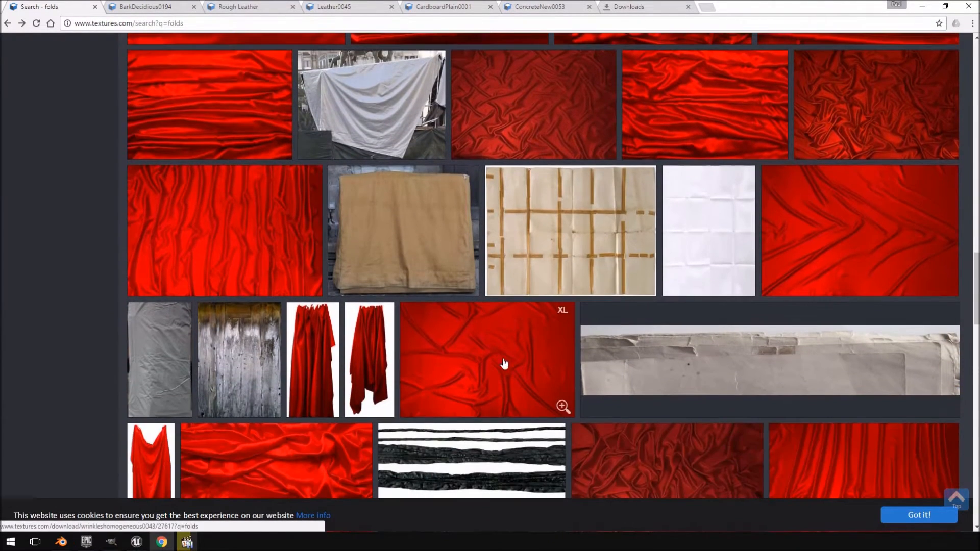
View the downloaded TexturesCom_WrinklesHomogeneous0043_M.jpg and its WrinklesHomogeneous0043 page on textures.com, and return to the downloads list.
click(621, 5)
click(466, 105)
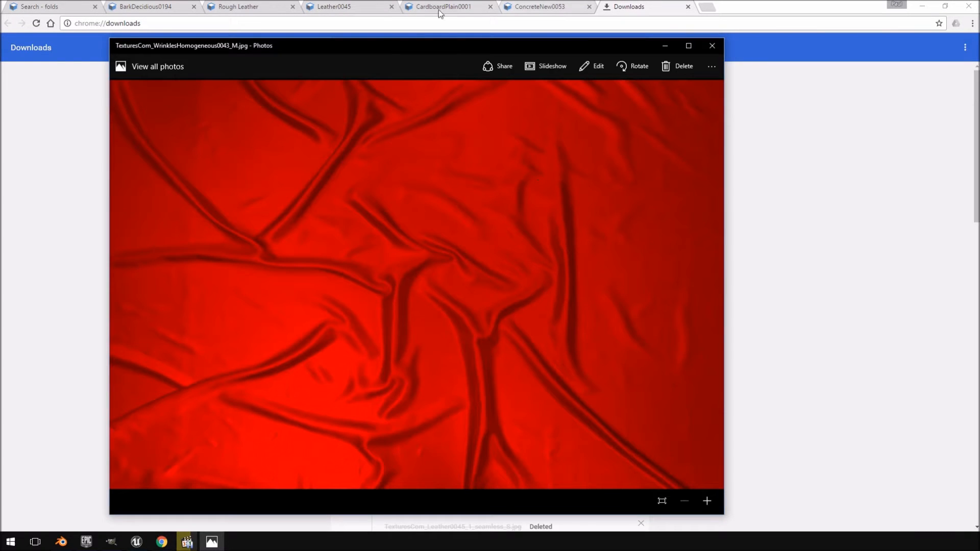
click(81, 6)
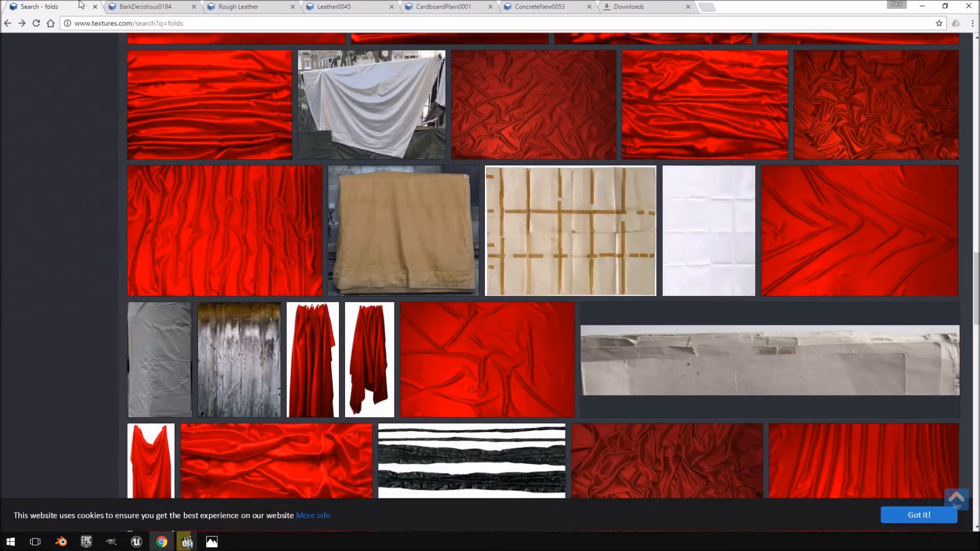
click(488, 363)
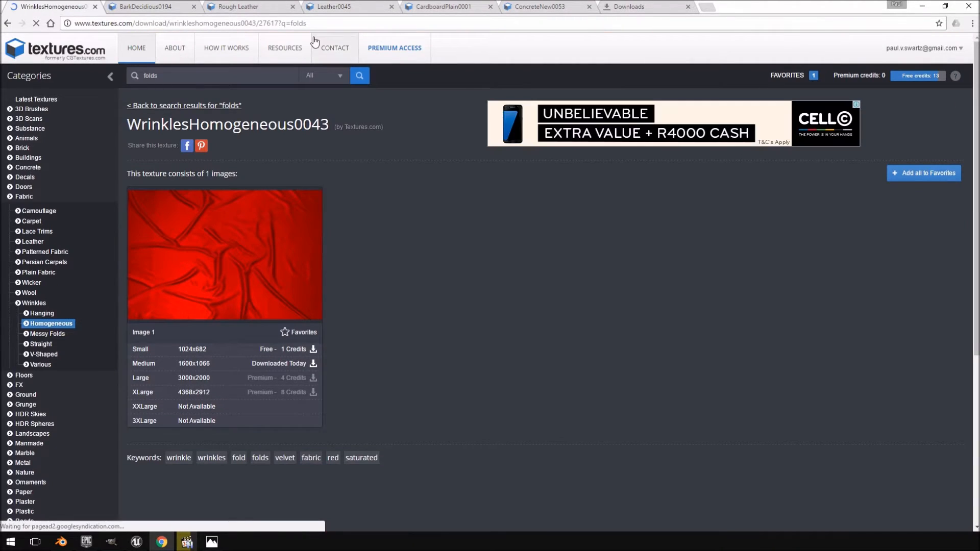
click(625, 5)
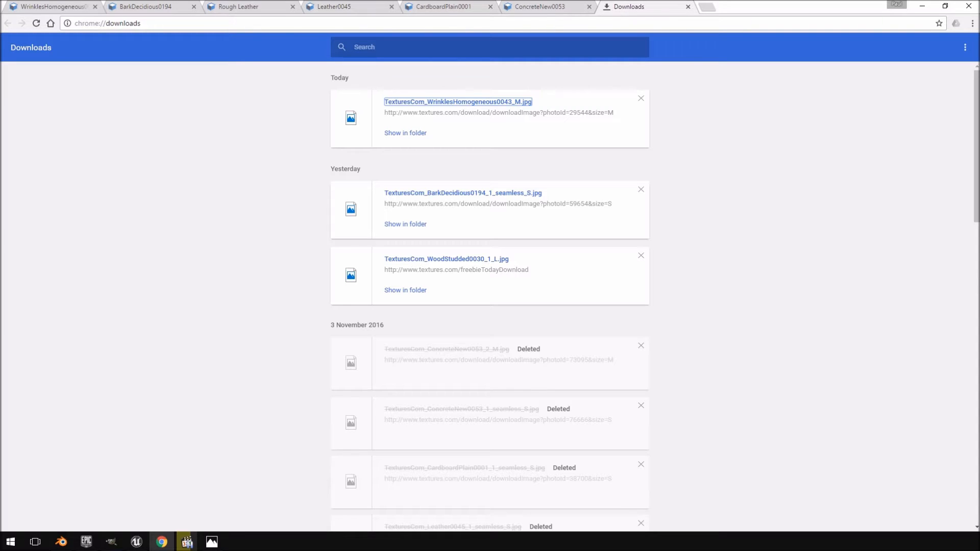
Switch to GIMP and open TexturesCom_WrinklesHomogeneous0043_M.jpg from the downloads folder.
click(71, 544)
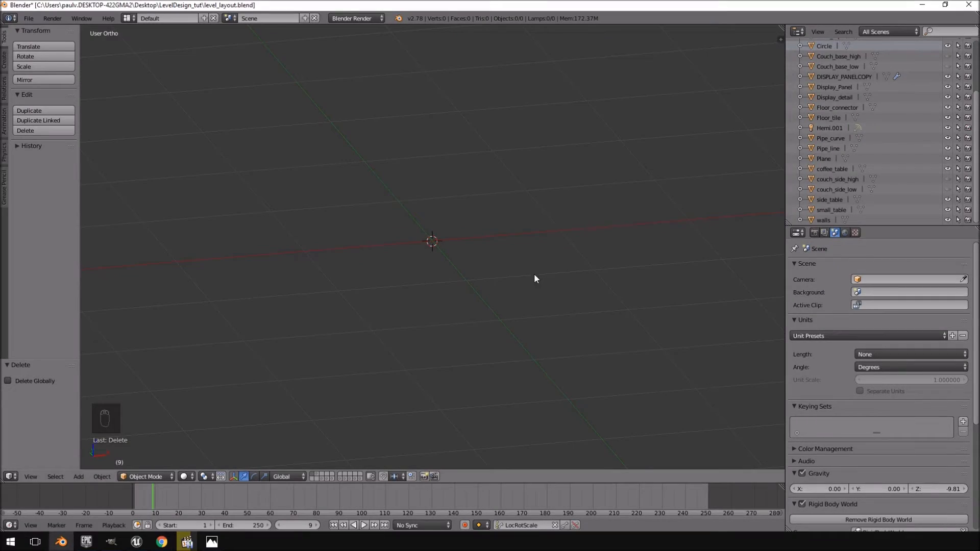
click(113, 543)
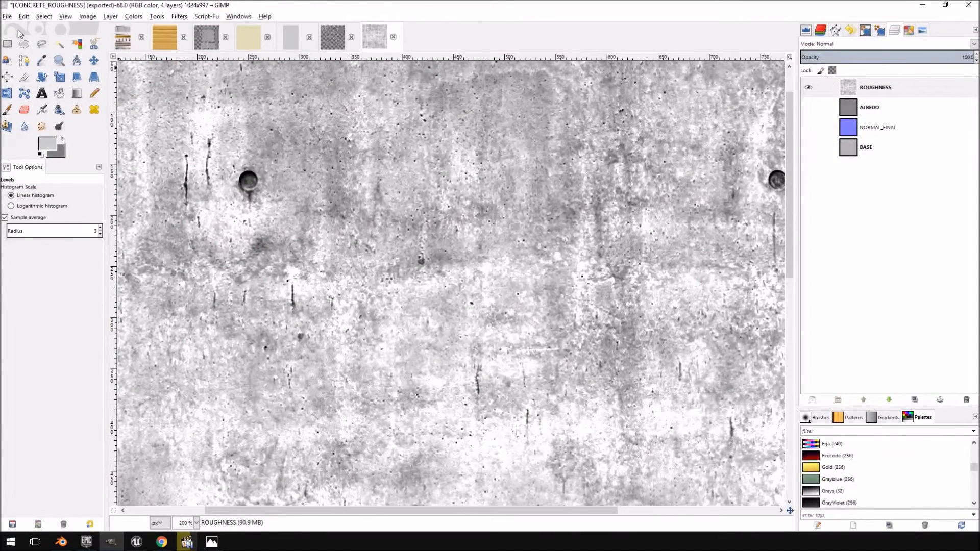
click(7, 16)
click(23, 49)
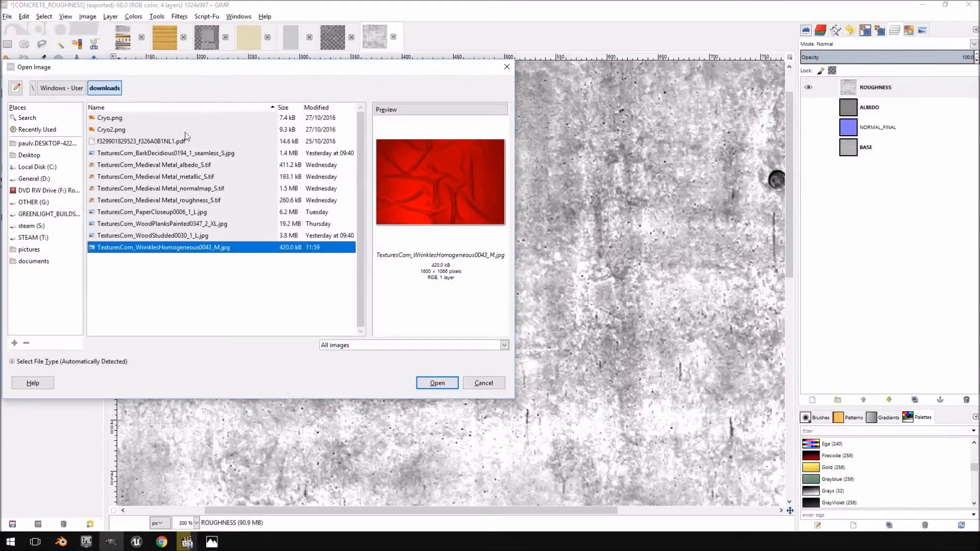
click(441, 383)
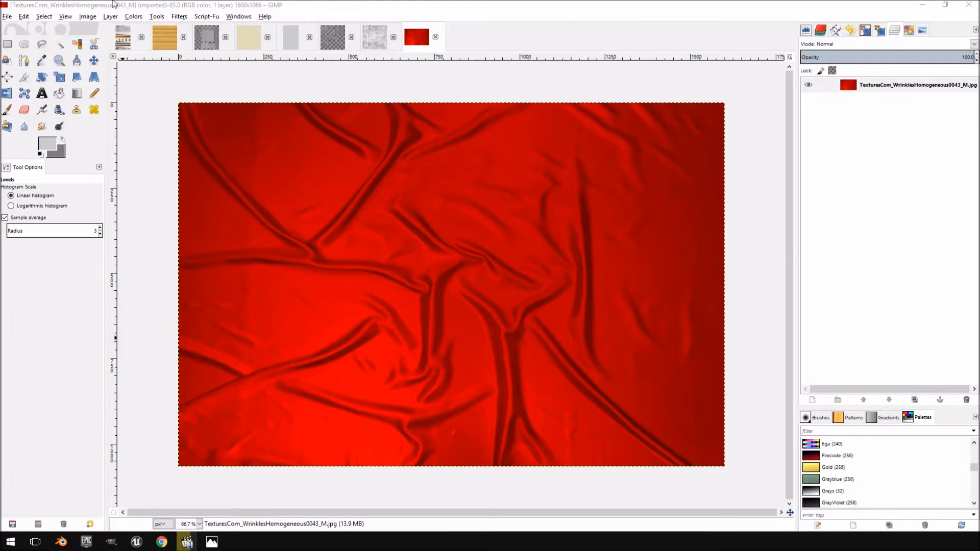
Desaturate the red fabric image with the shade of gray based on Lightness.
click(157, 18)
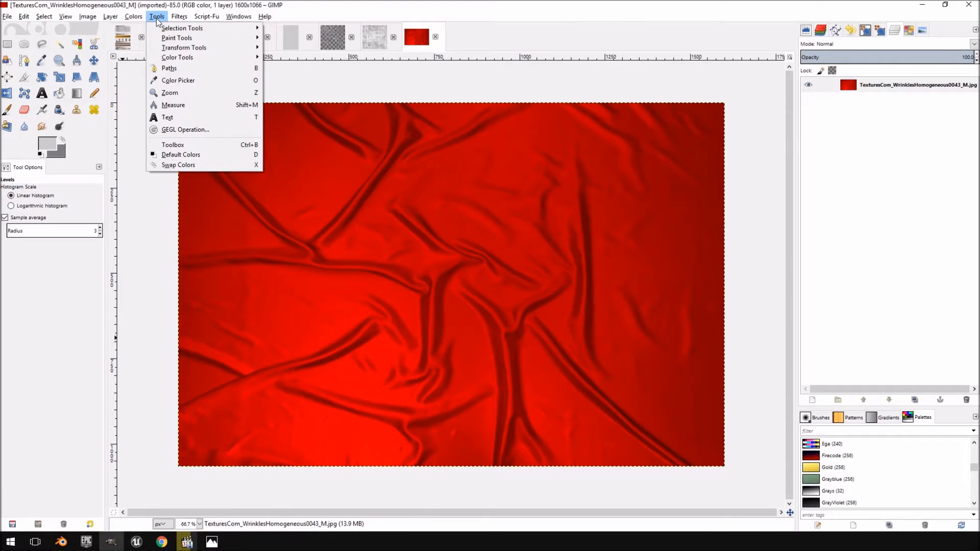
mouse_move(135, 19)
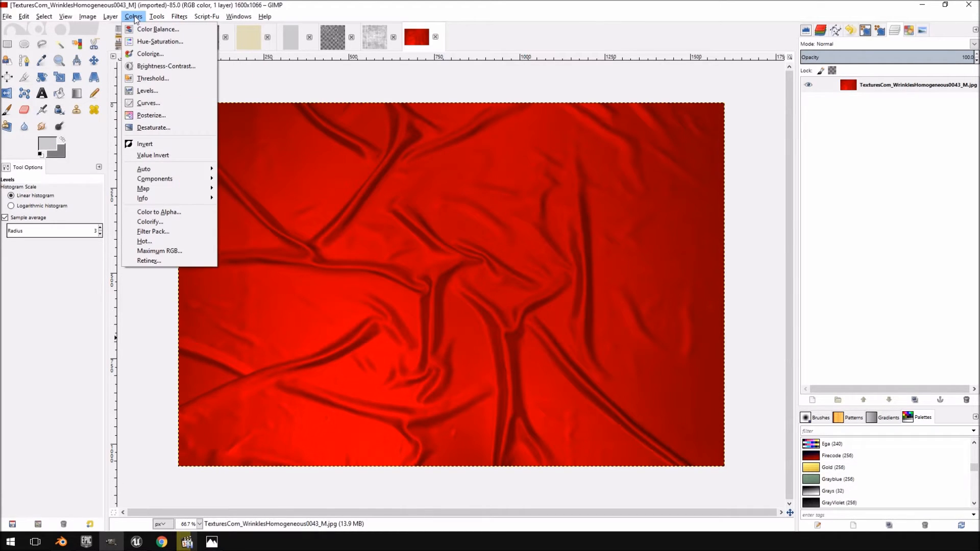
click(159, 126)
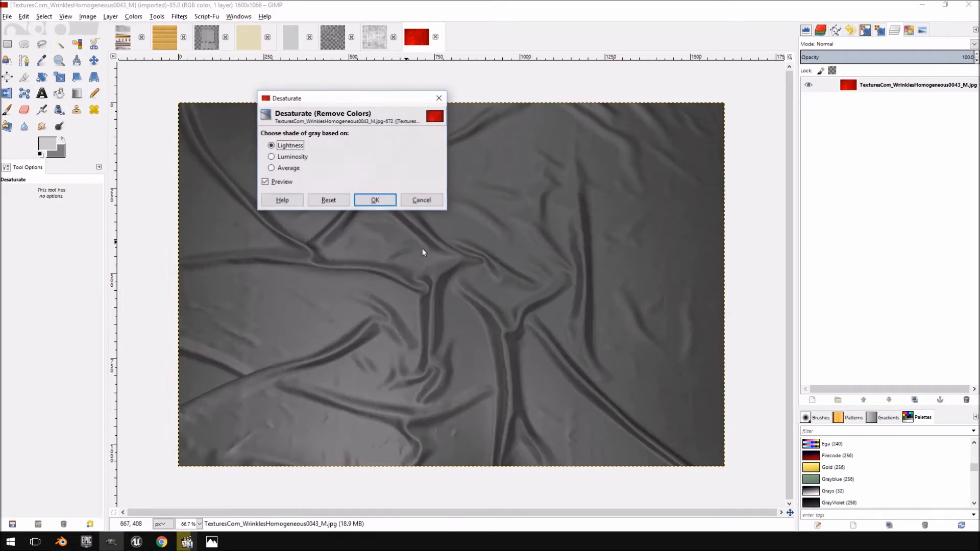
click(375, 200)
Adjust the fabric image's Levels with input black point 34, gamma 2.05 and white point 143.
click(133, 16)
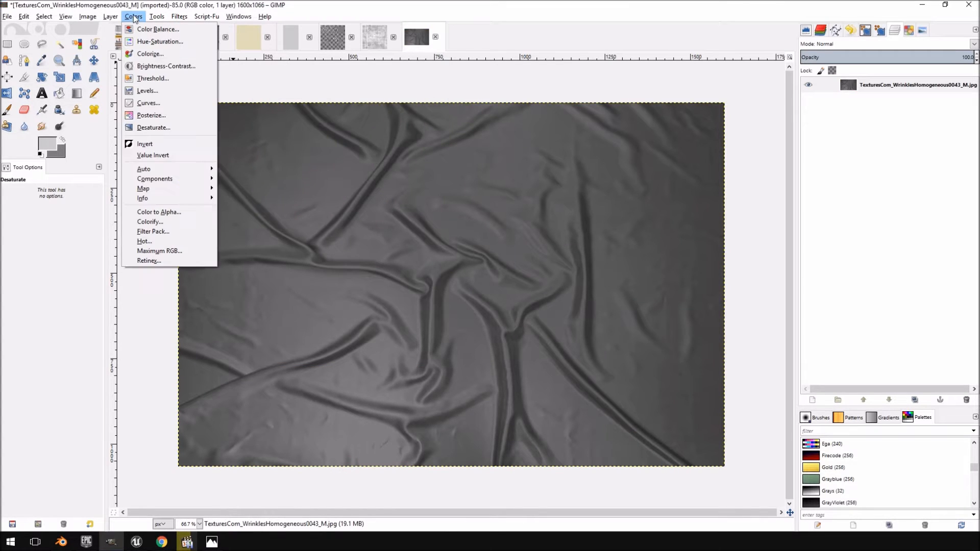
click(148, 91)
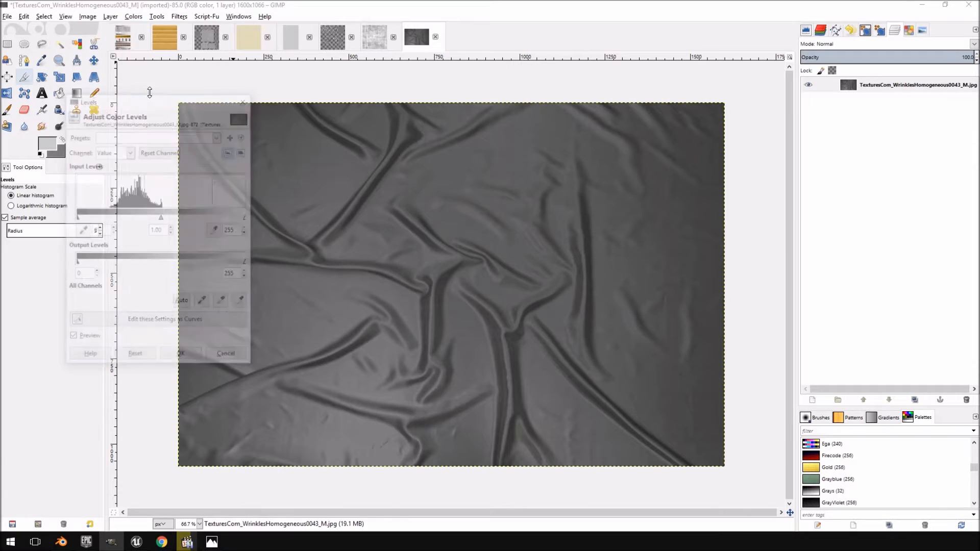
drag(163, 217, 101, 218)
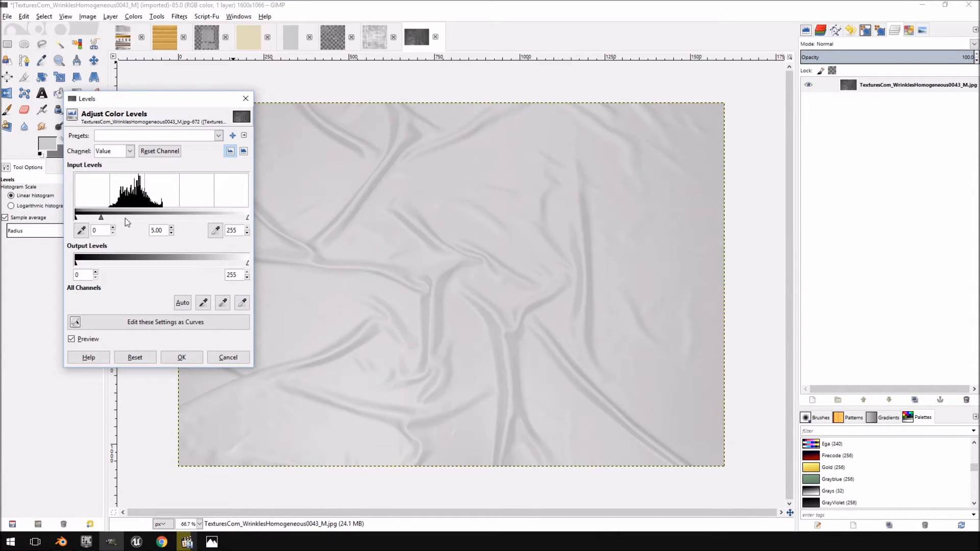
drag(249, 221, 176, 219)
drag(95, 219, 109, 221)
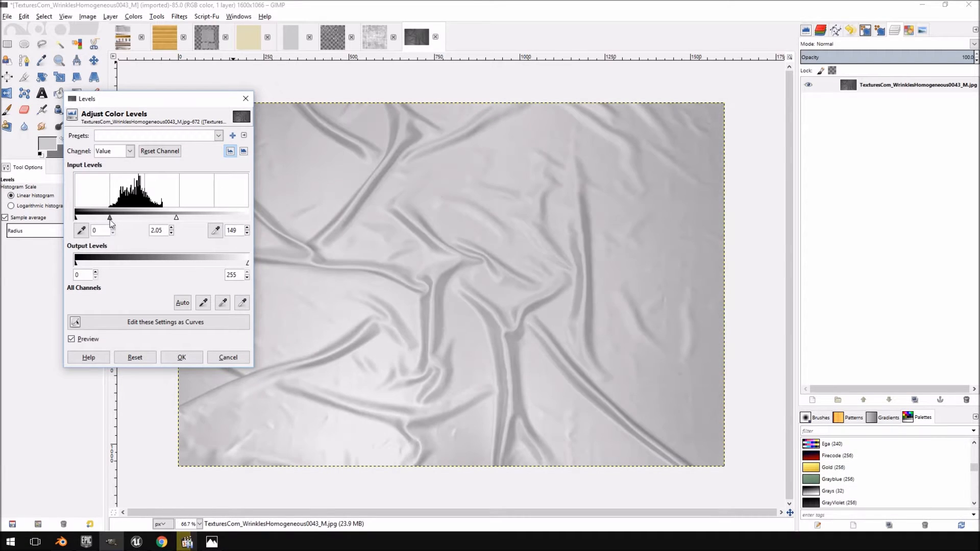
drag(178, 220, 176, 223)
drag(76, 218, 98, 218)
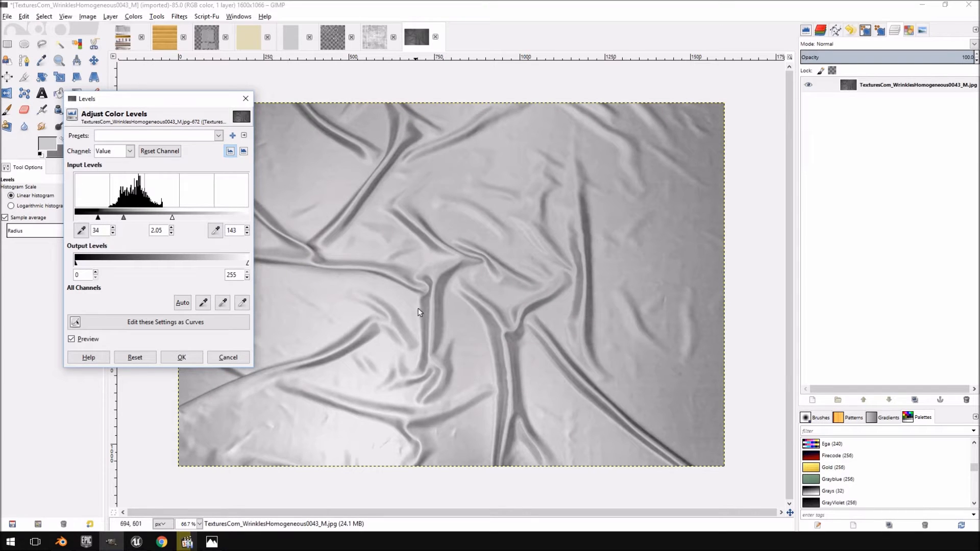
click(193, 358)
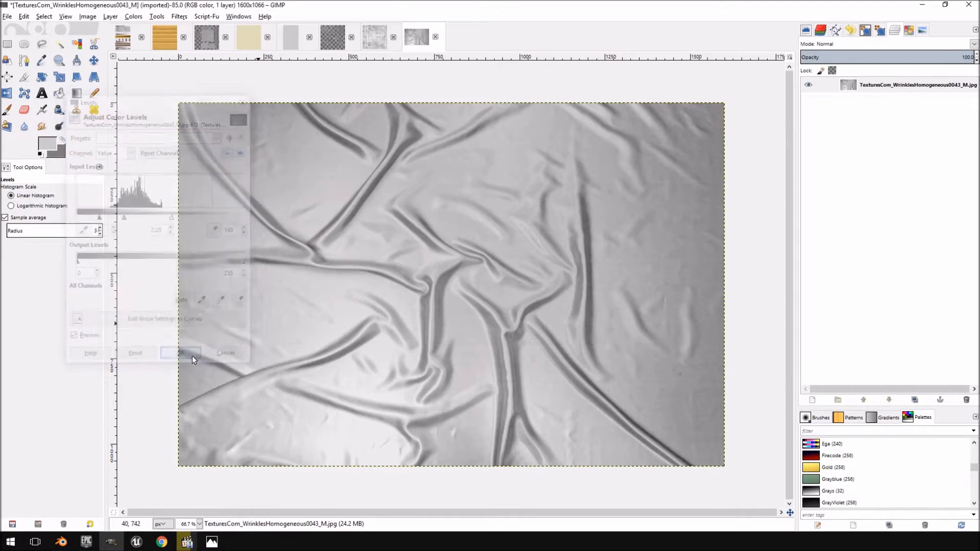
Start exporting the image and create a Carpet_material folder inside LevelDesign_tut on the Desktop as its destination.
click(8, 18)
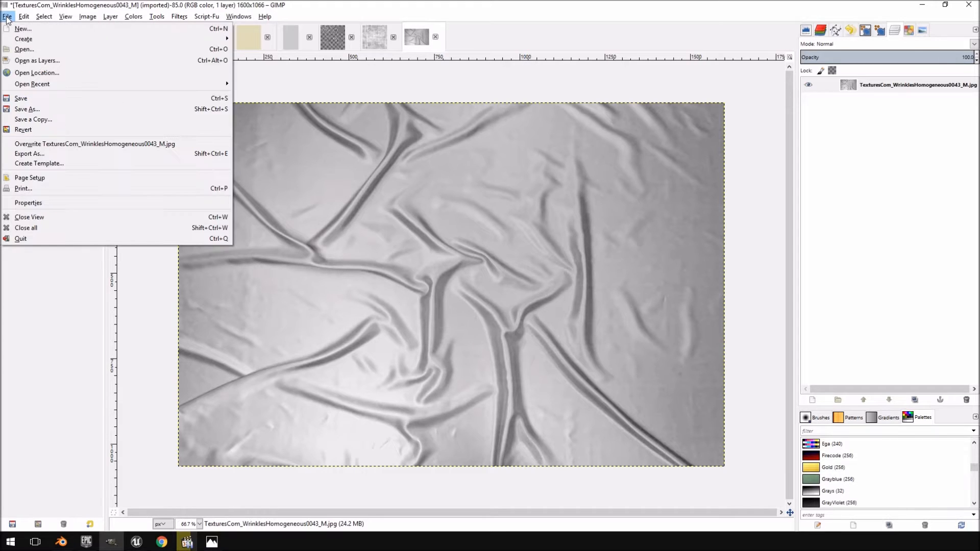
click(51, 154)
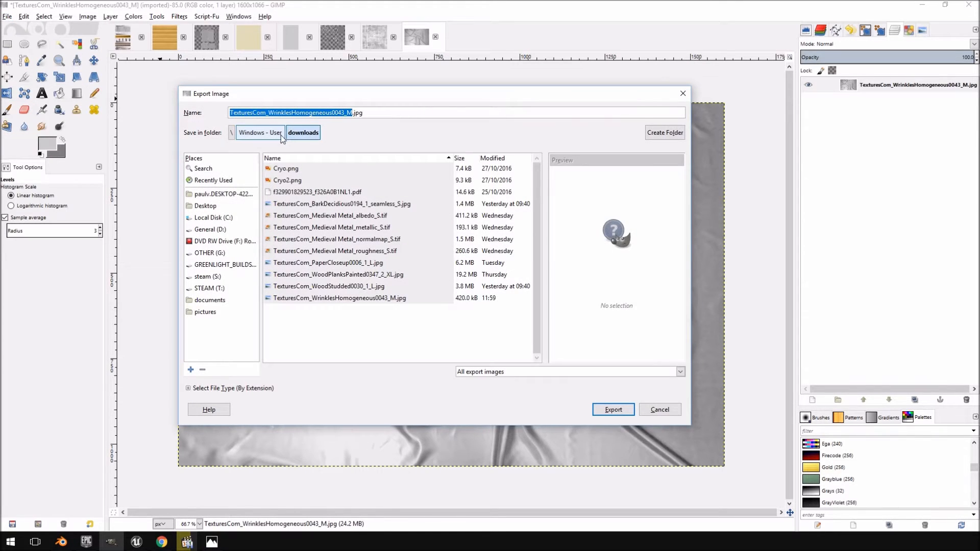
click(206, 205)
double_click(289, 168)
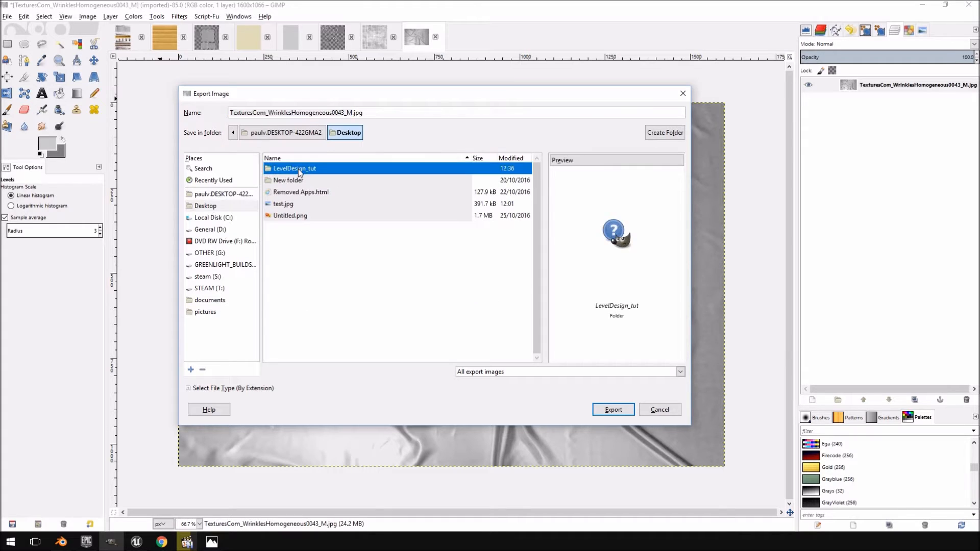
click(669, 134)
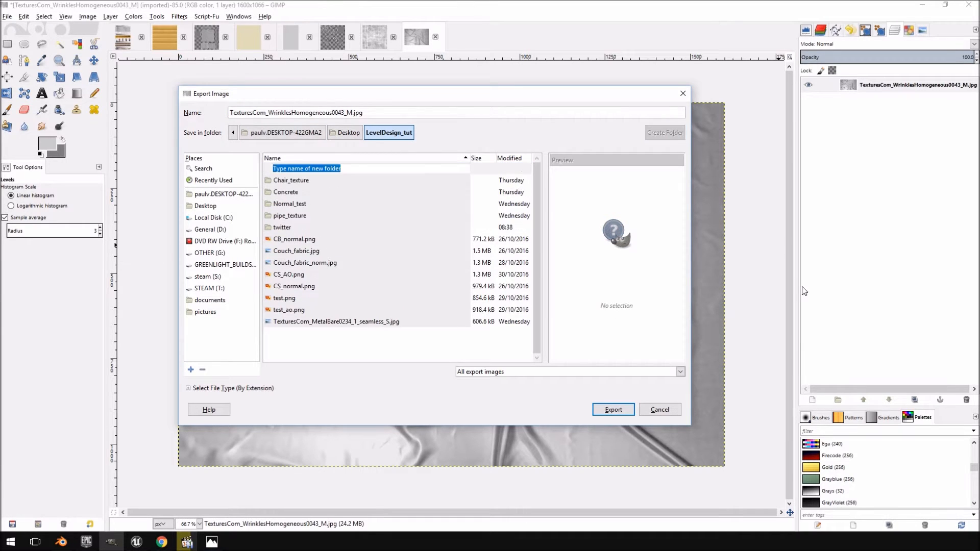
text(Carp)
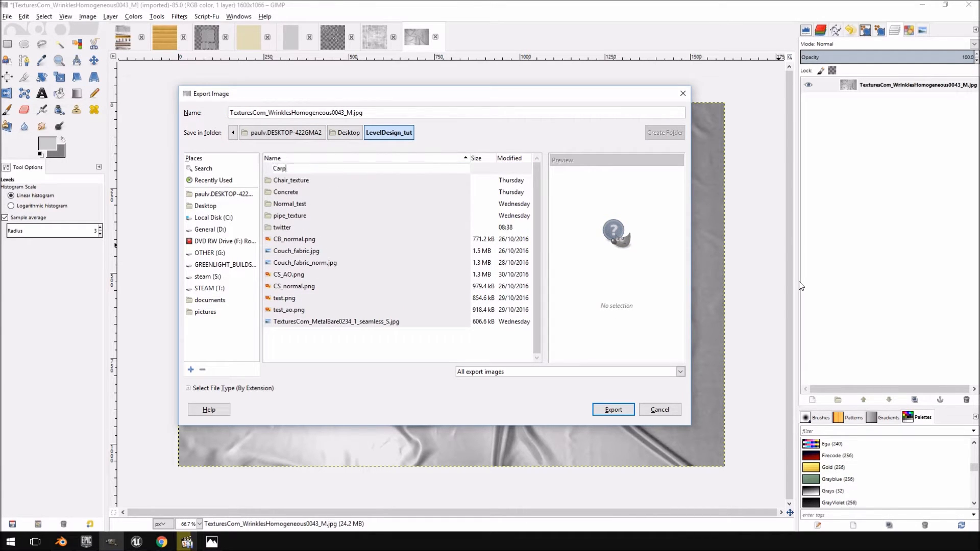
text(et_material)
key(Return)
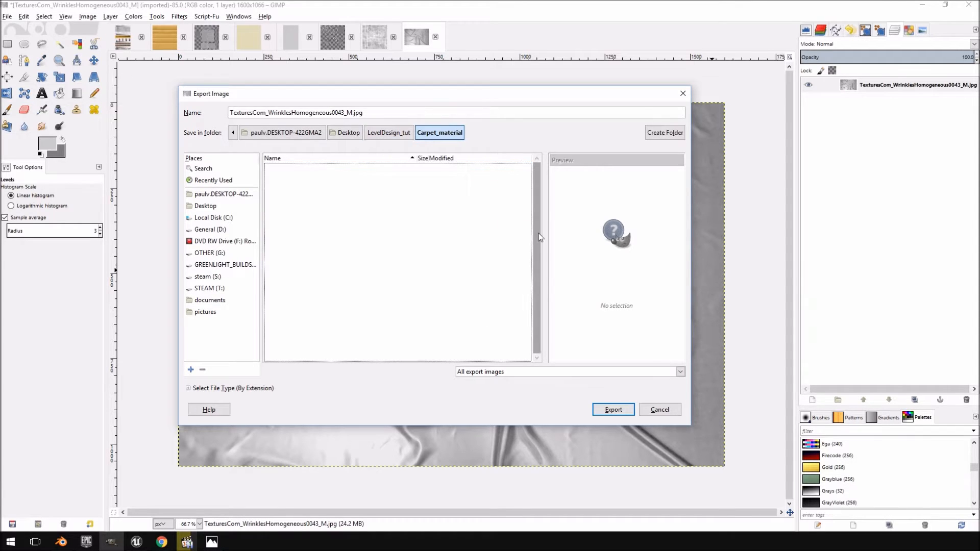
Export the image into the Carpet_material folder as Material_greyscale.jpg at the highest JPEG quality.
drag(352, 113, 191, 107)
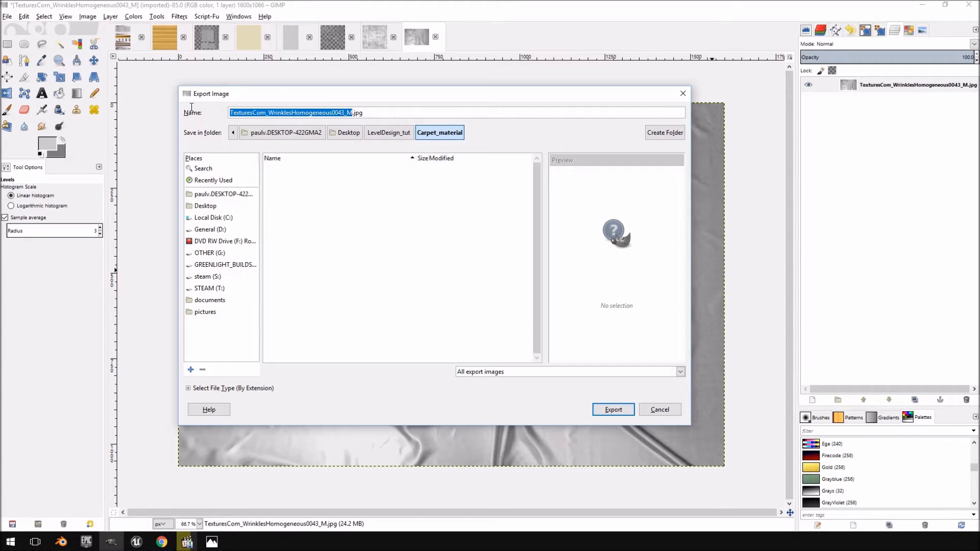
text(Material)
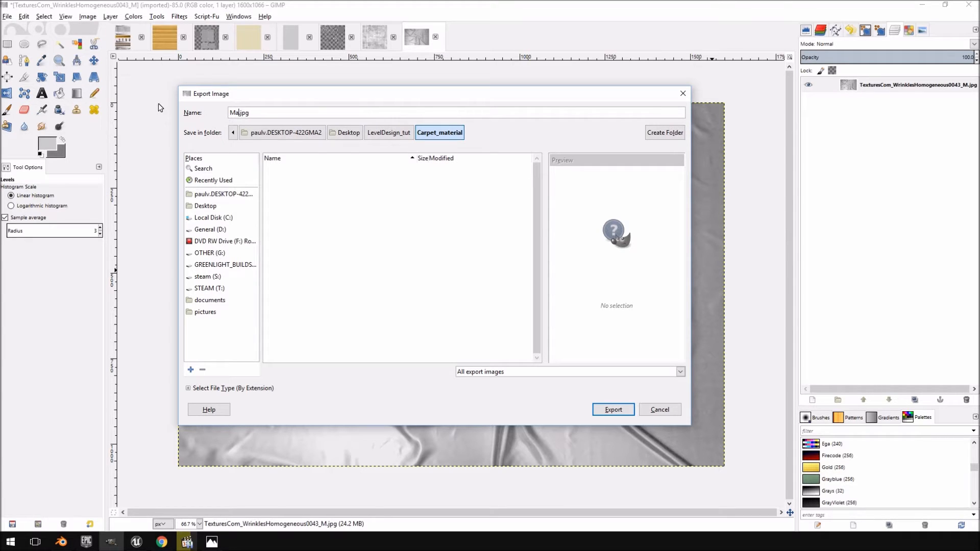
text(_greyscale)
key(Return)
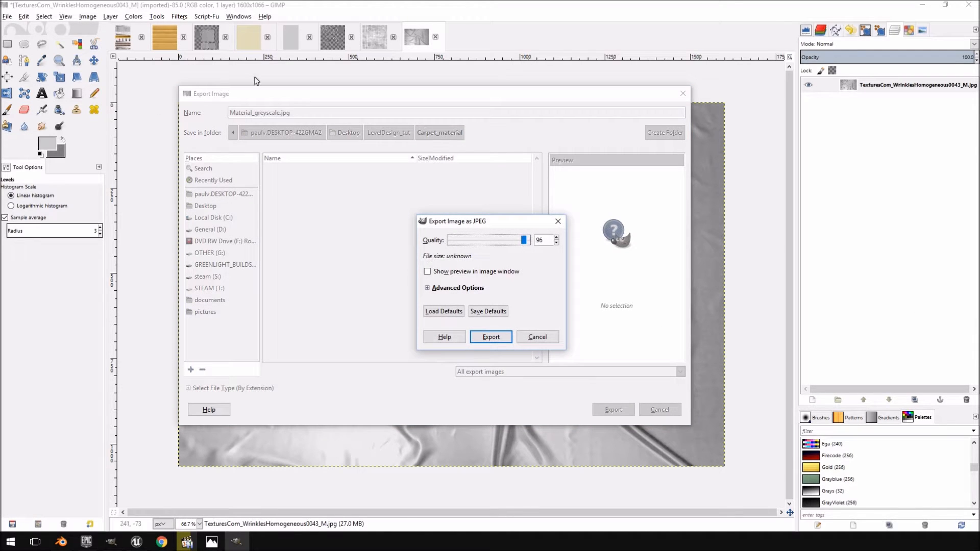
drag(526, 241, 572, 241)
click(498, 337)
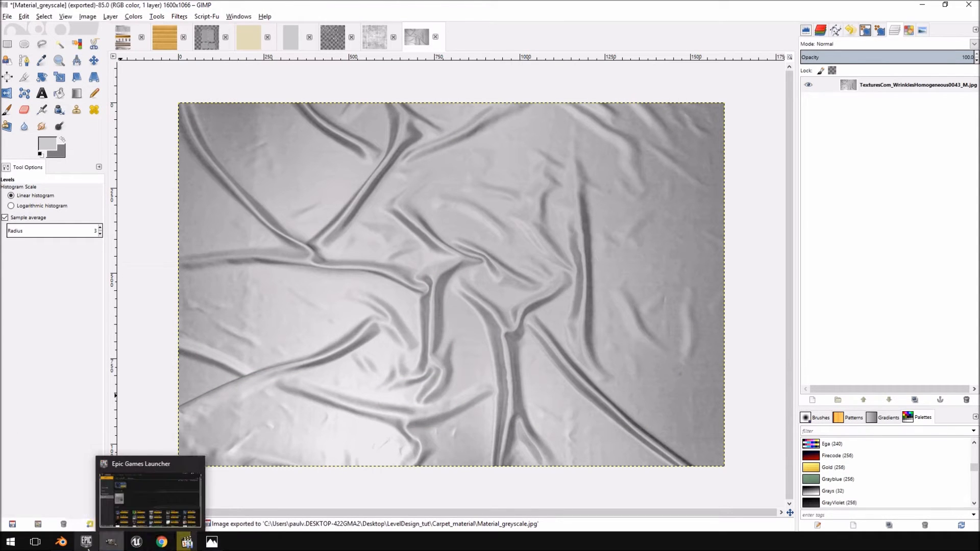
Switch to Blender and add a plane at the scene origin in the level_layout.blend file.
click(68, 545)
mouse_move(504, 202)
middle_down()
mouse_move(510, 191)
mouse_move(375, 158)
mouse_move(473, 243)
mouse_move(516, 190)
middle_up()
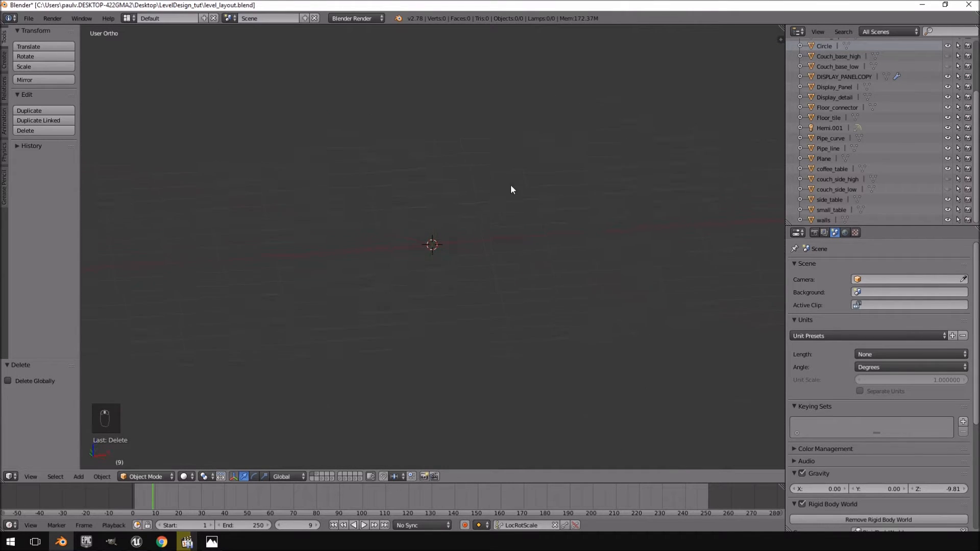
key(shift+c)
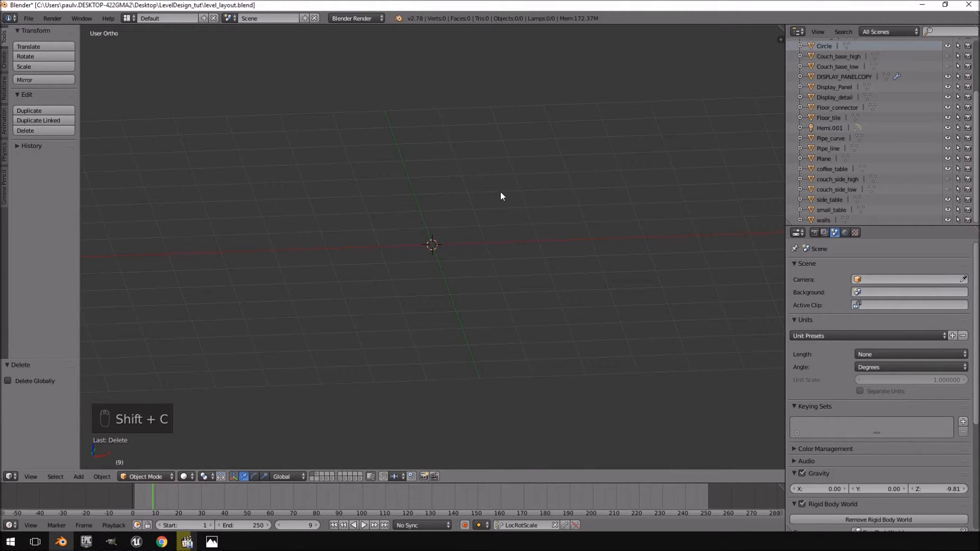
key(shift+a)
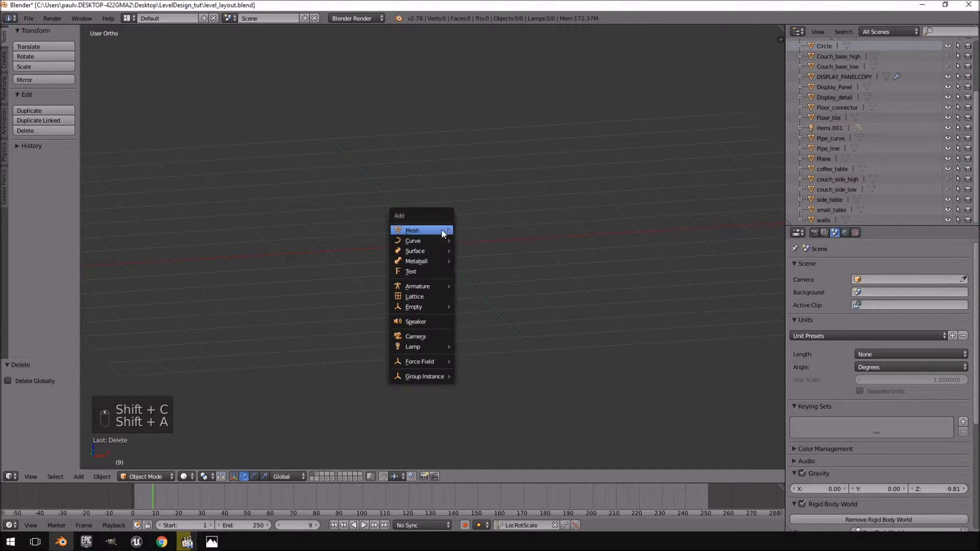
click(463, 226)
middle_drag(673, 228, 620, 246)
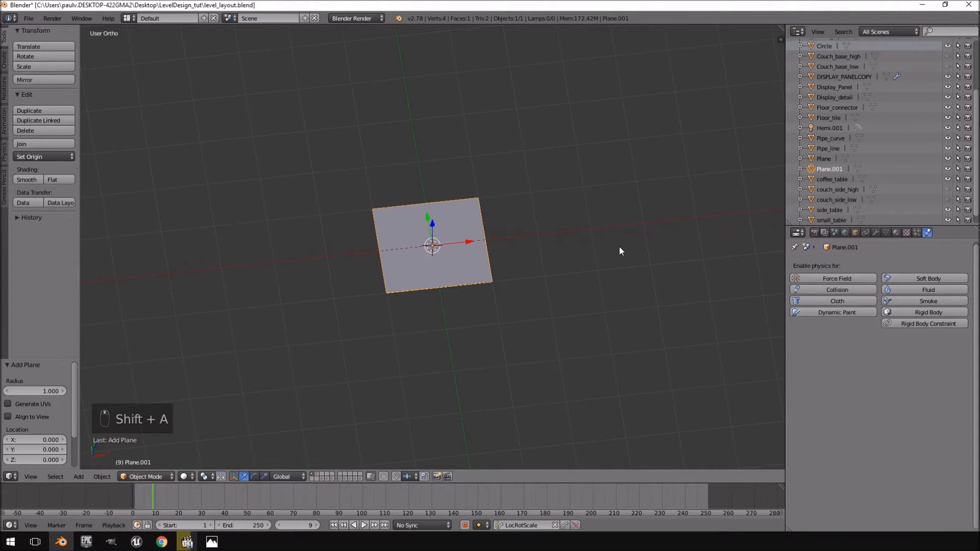
key(KP_7)
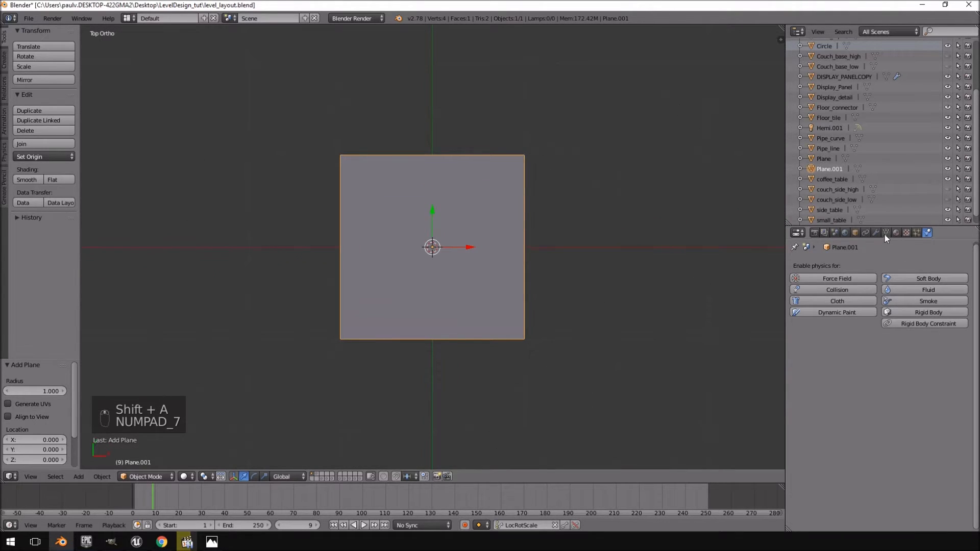
Add a Displace modifier to the new plane.
click(875, 235)
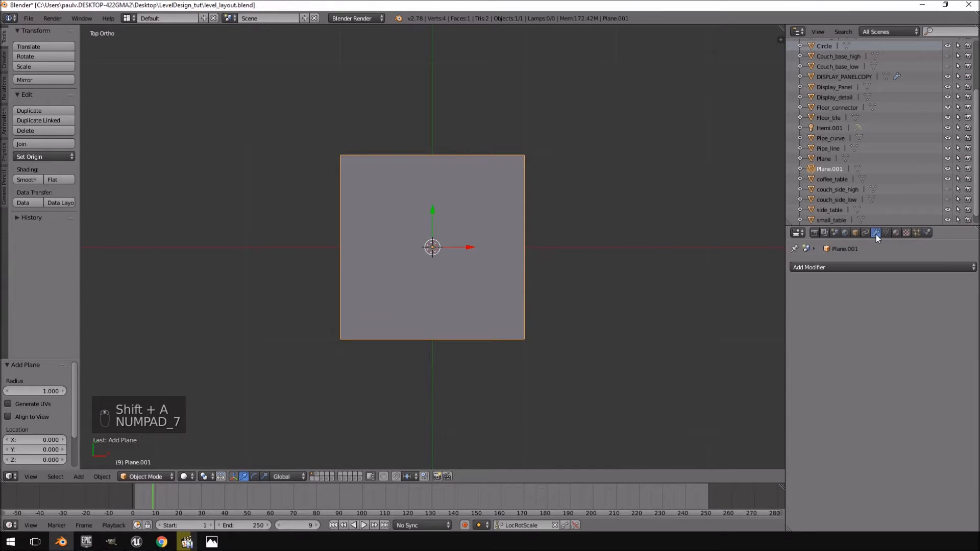
click(869, 266)
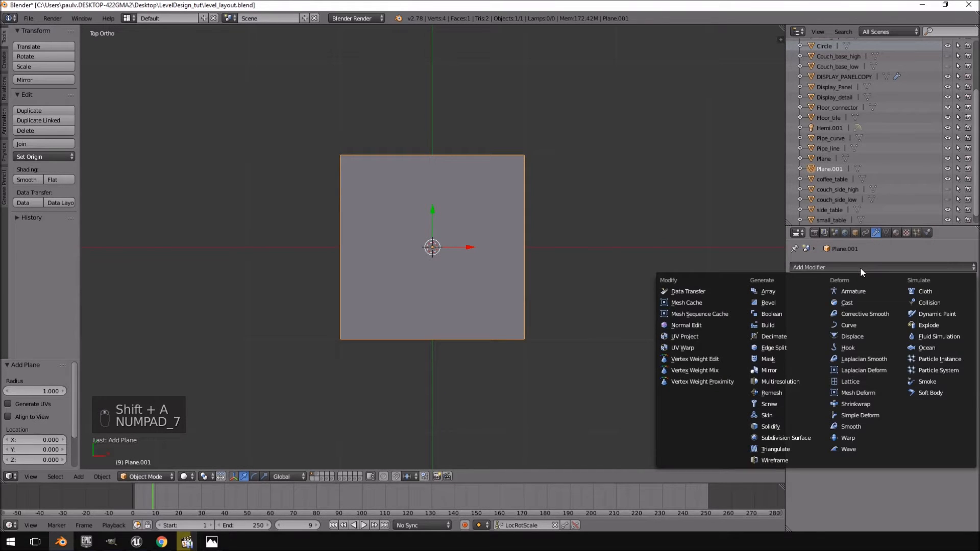
click(854, 335)
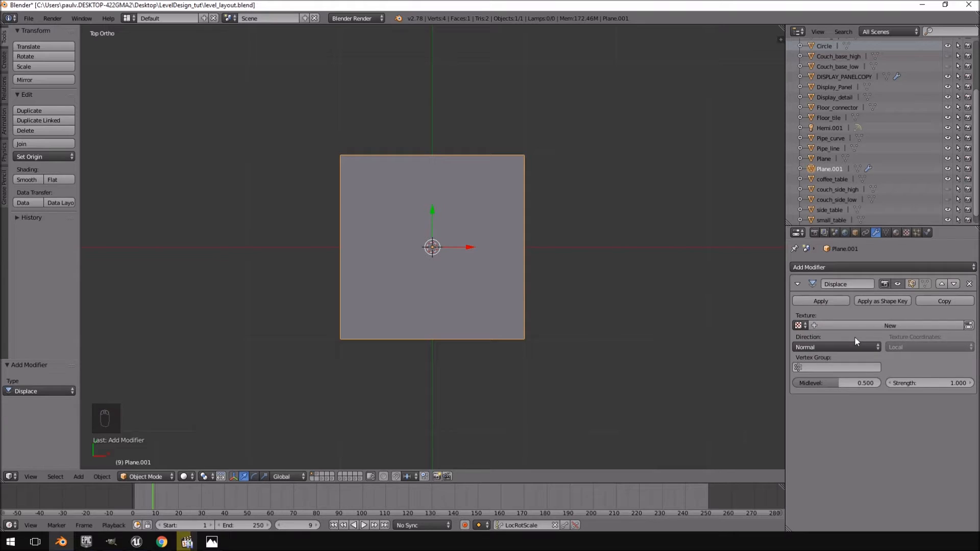
Create an image texture for the Displace modifier using Material_greyscale.jpg from Carpet_material, and return to the modifier settings.
click(906, 233)
click(880, 300)
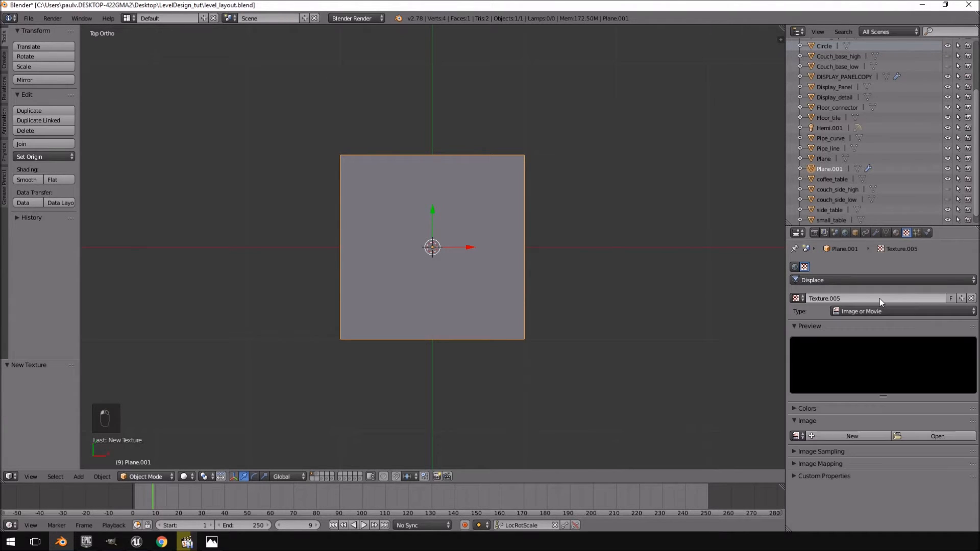
click(925, 433)
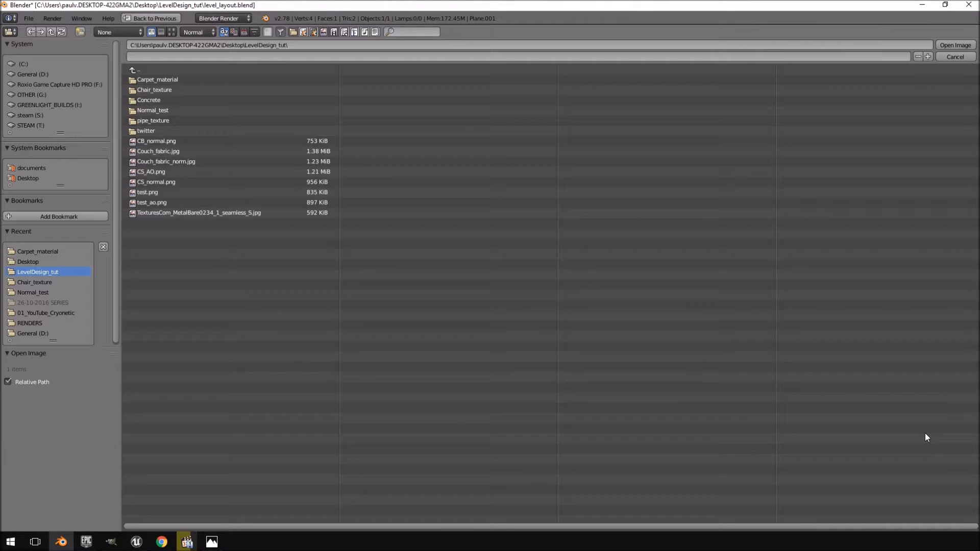
click(148, 80)
click(148, 79)
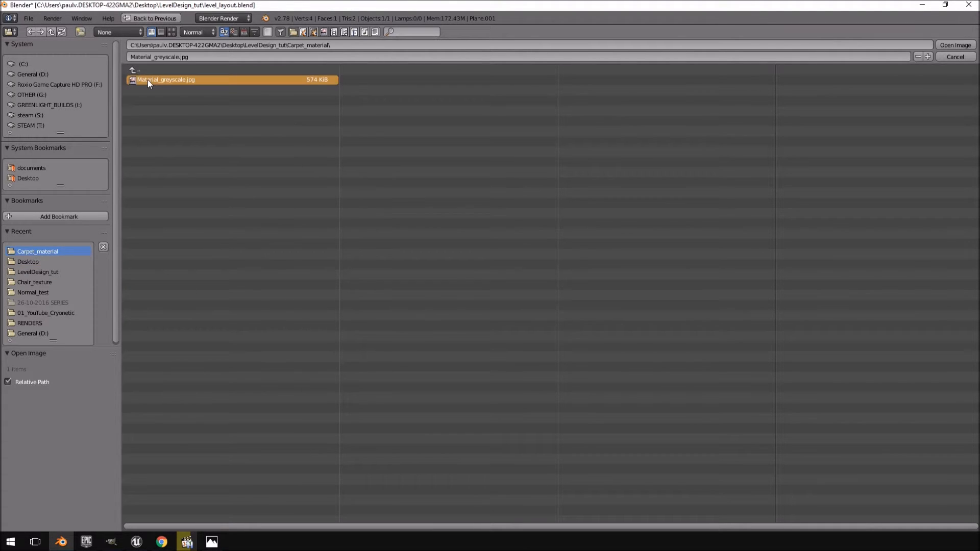
click(953, 45)
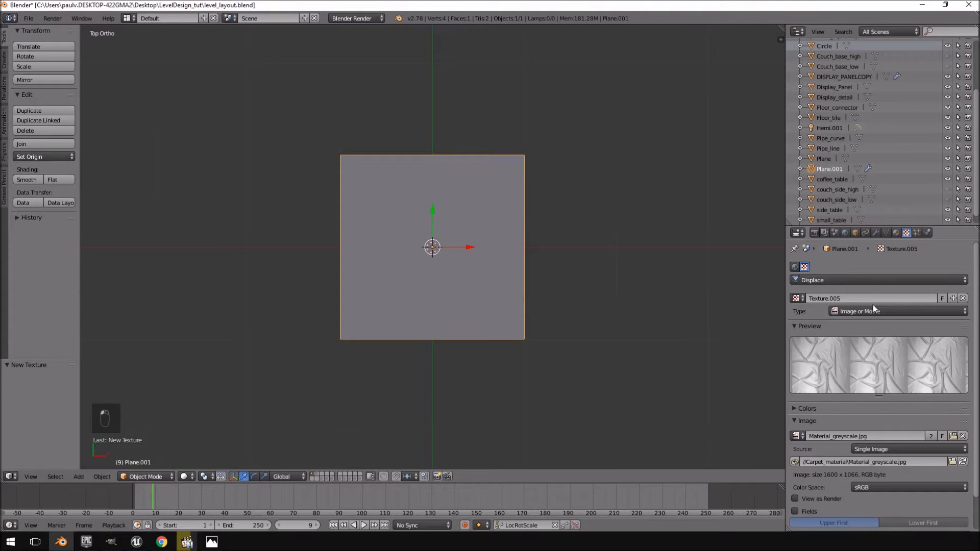
click(877, 233)
middle_drag(452, 274, 499, 206)
scroll(593, 200, up, 2)
scroll(562, 183, down, 1)
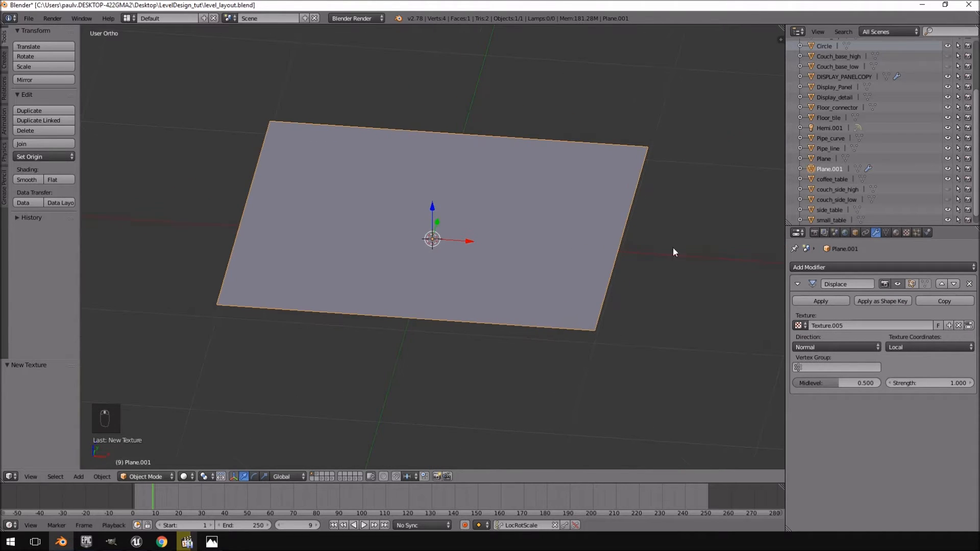
key(Tab)
key(Tab)
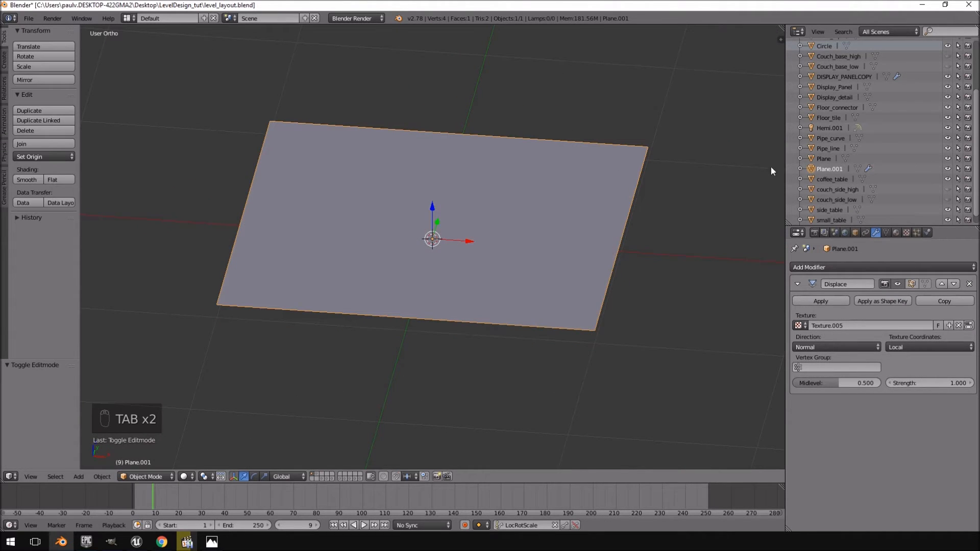
click(840, 268)
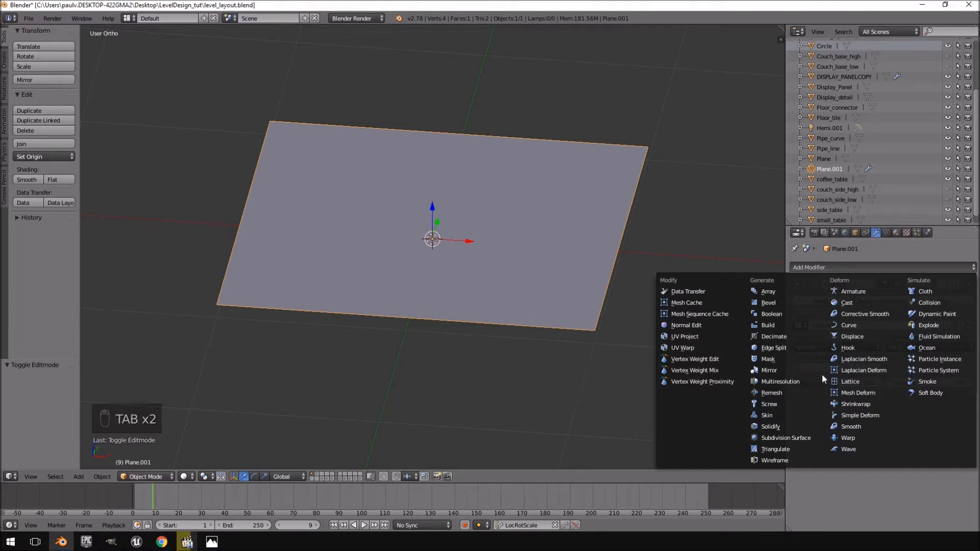
click(851, 337)
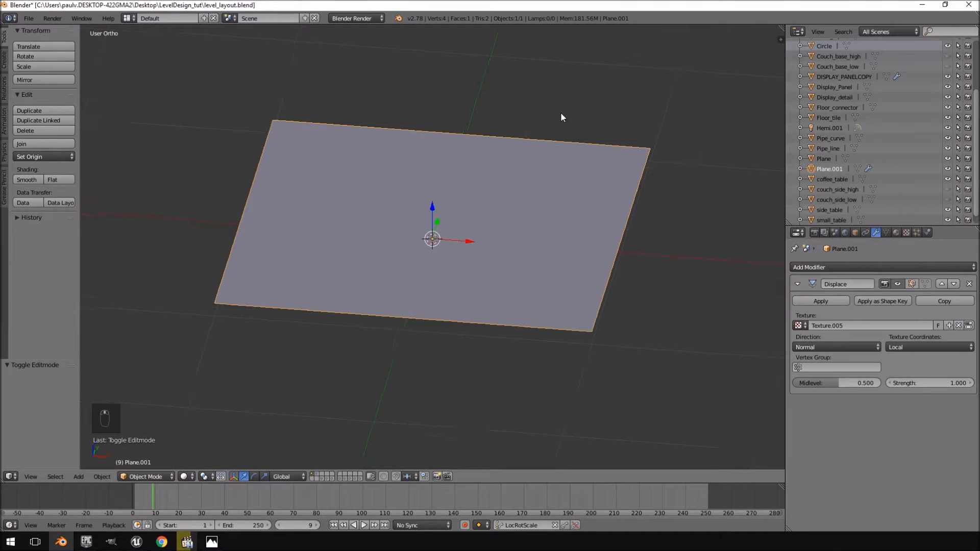
Subdivide the plane's whole mesh seven times and return to Object Mode.
key(Tab)
key(w)
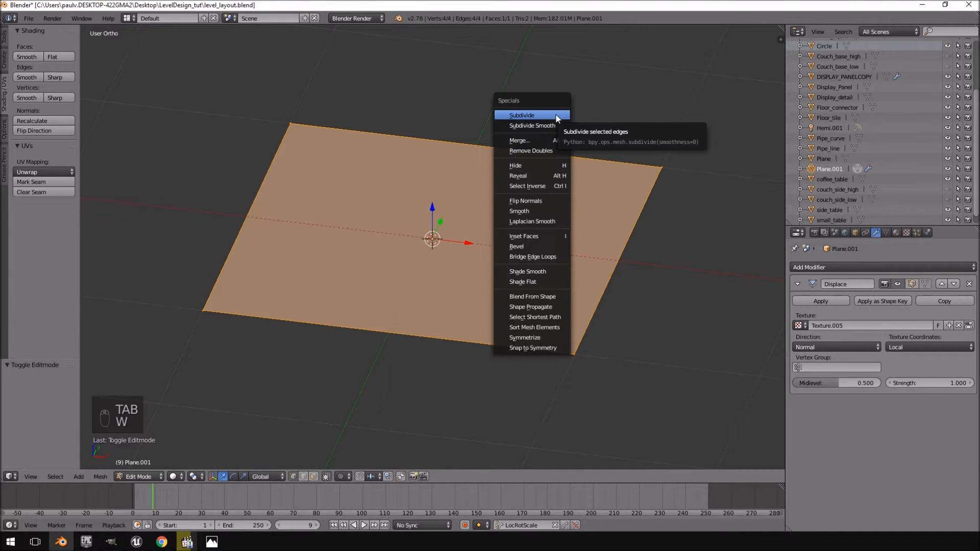
click(556, 116)
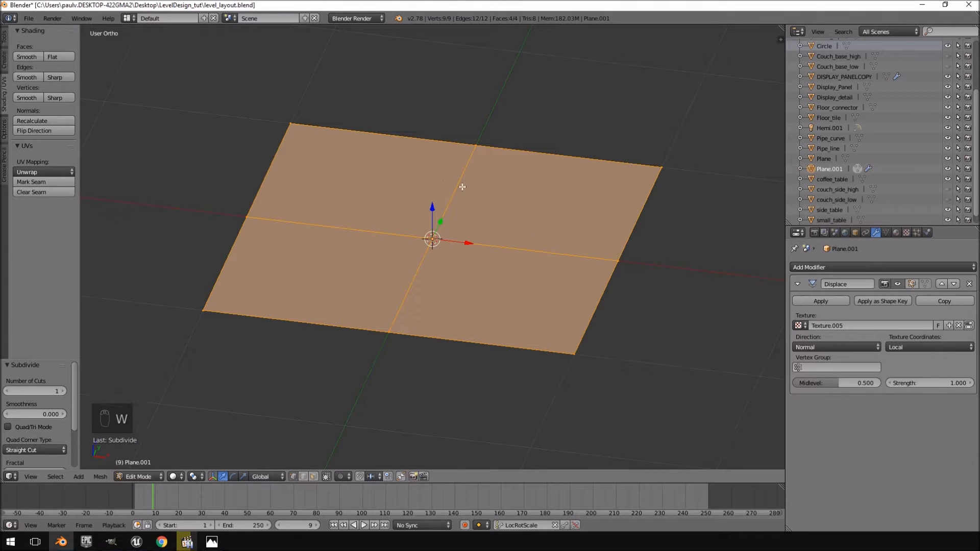
key(w)
click(486, 146)
key(w)
click(485, 146)
key(w)
click(486, 146)
key(w)
click(485, 146)
key(w)
click(486, 146)
middle_drag(486, 146, 443, 158)
key(w)
click(445, 159)
middle_drag(512, 173, 575, 243)
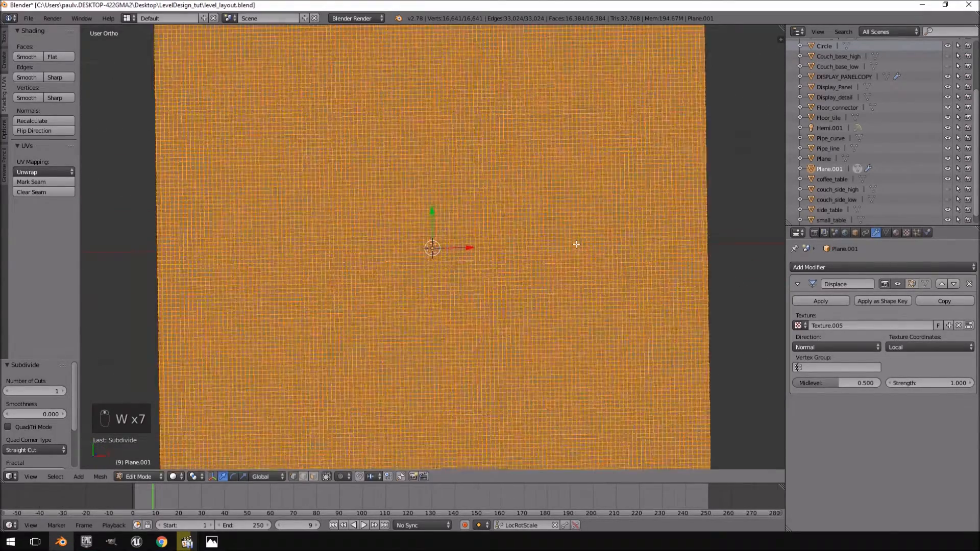
scroll(576, 243, down, 2)
key(Tab)
middle_drag(444, 271, 461, 251)
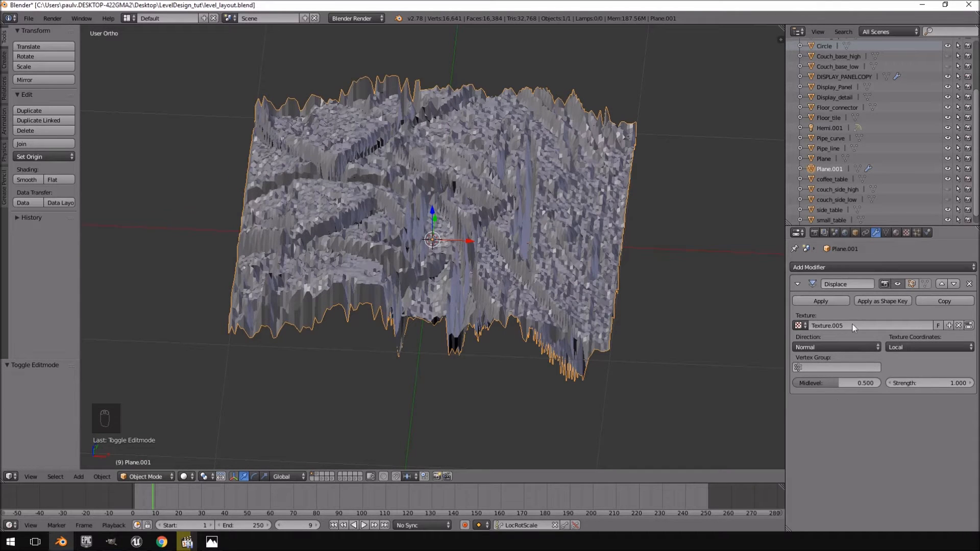
Set the Displace modifier's midlevel to 0 and its strength to 0.1.
drag(842, 383, 796, 383)
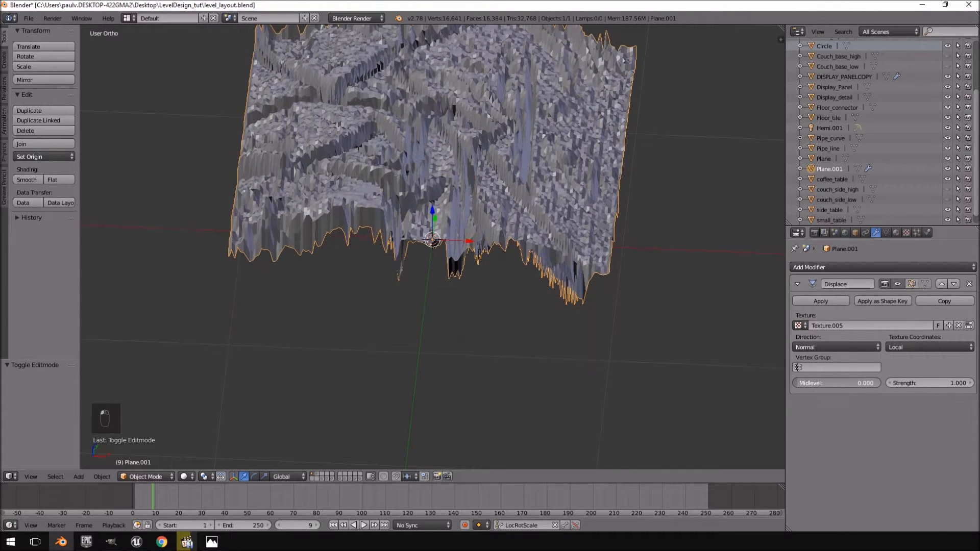
scroll(525, 203, down, 3)
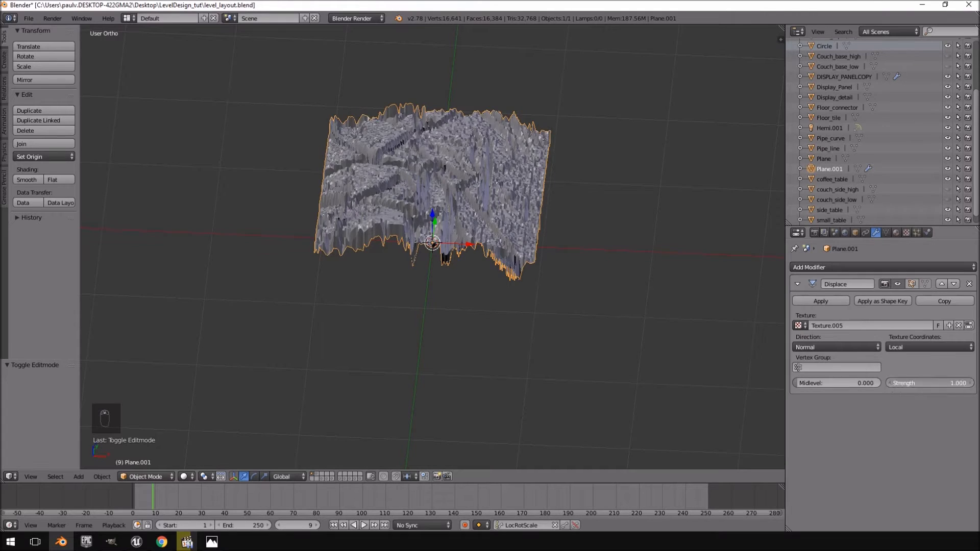
drag(929, 382, 914, 383)
click(889, 383)
click(889, 382)
click(889, 382)
click(889, 383)
click(889, 383)
click(889, 383)
click(889, 383)
scroll(491, 296, up, 5)
middle_drag(491, 296, 453, 276)
scroll(412, 364, up, 3)
scroll(412, 363, down, 3)
middle_drag(413, 363, 512, 231)
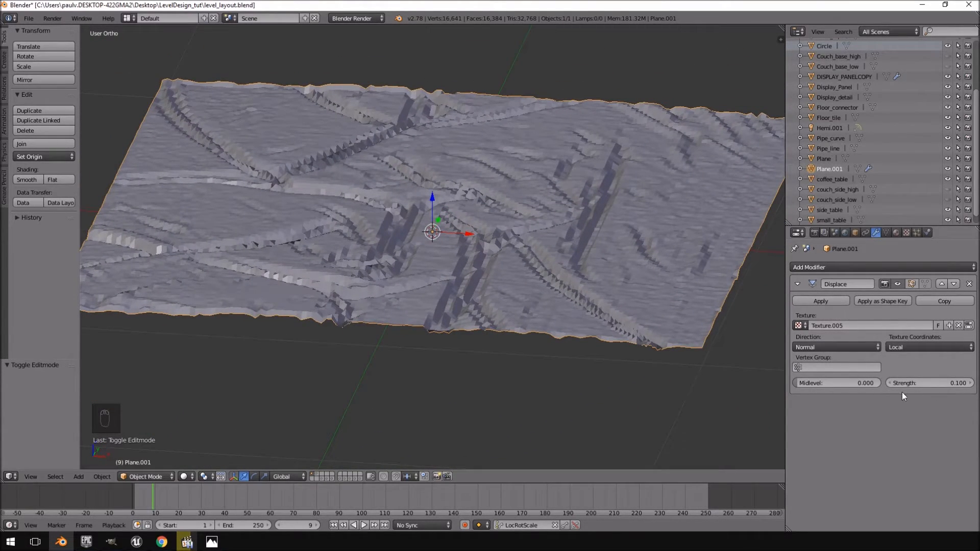
Invert the displacement with a strength of -0.1 and apply smooth shading to the plane.
click(890, 384)
click(890, 384)
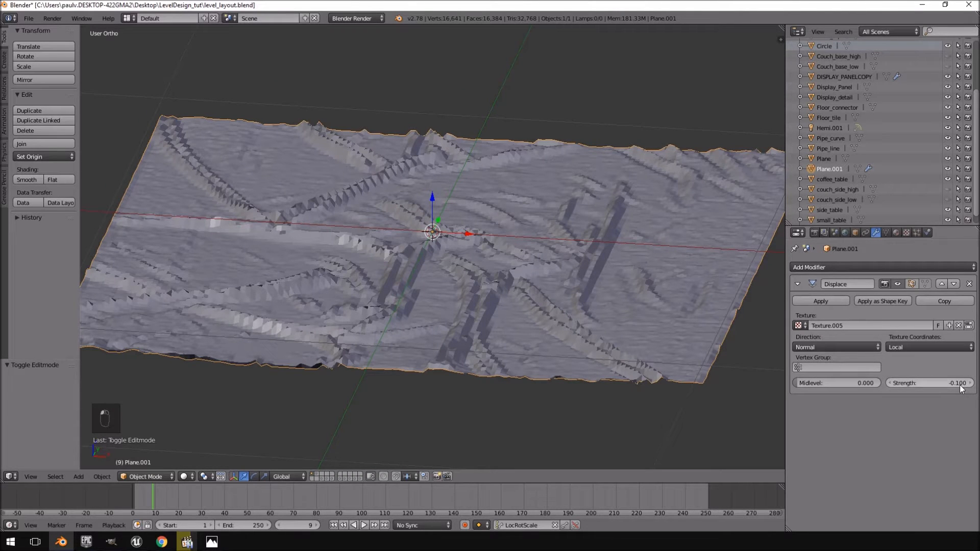
middle_drag(512, 243, 539, 279)
scroll(513, 304, down, 3)
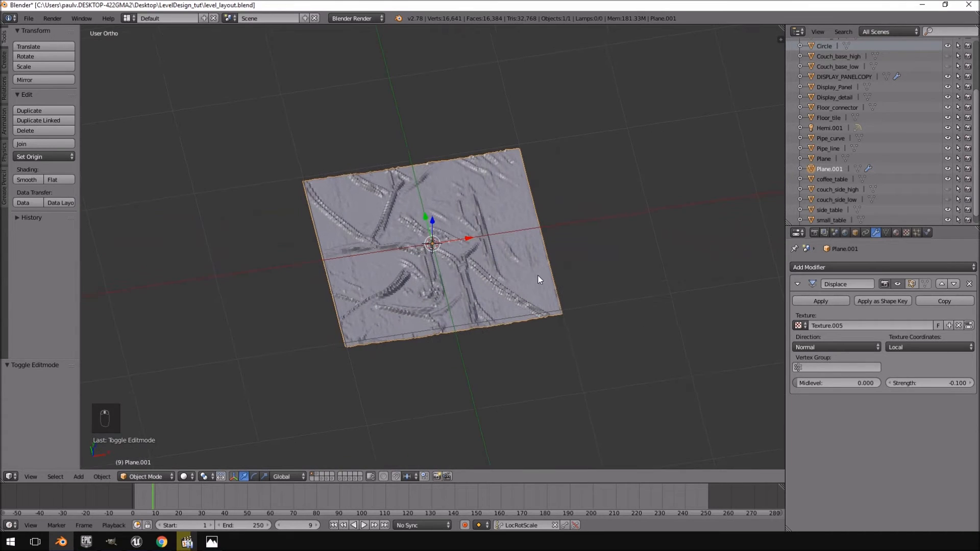
click(26, 180)
Examine the displaced wrinkles on the plane from above, at low angles and close up.
middle_drag(502, 235, 591, 300)
key(KP_7)
scroll(500, 279, up, 3)
scroll(620, 334, down, 3)
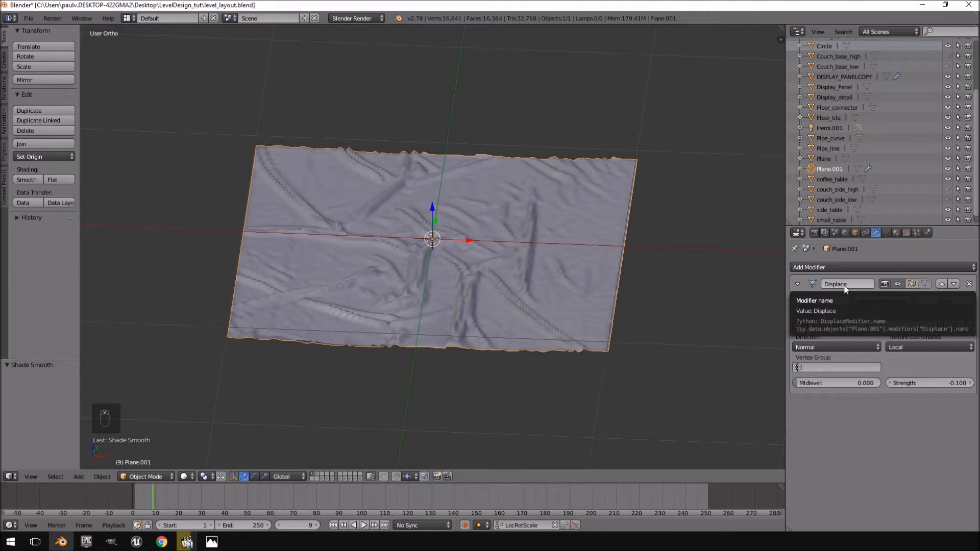
middle_drag(475, 258, 560, 287)
scroll(469, 304, up, 6)
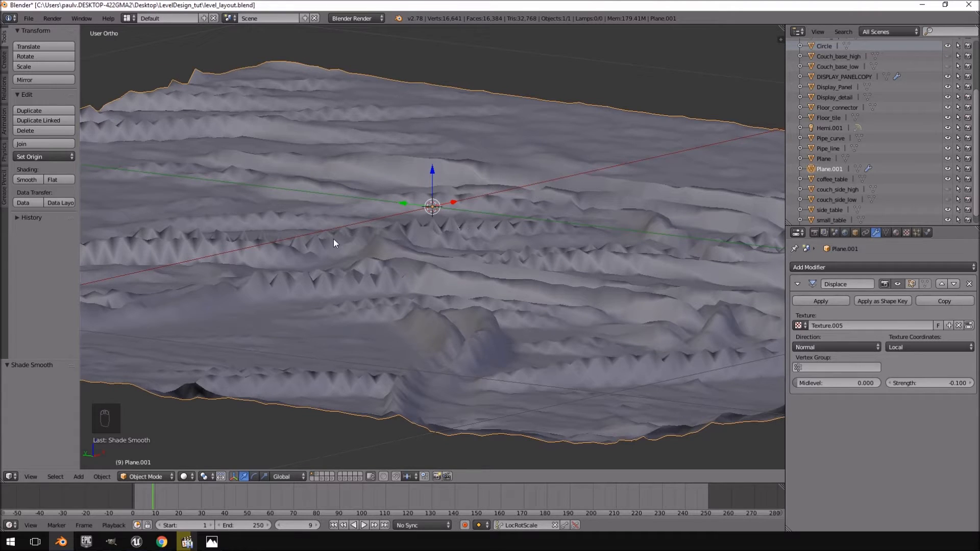
scroll(485, 229, down, 6)
middle_drag(523, 245, 463, 243)
scroll(438, 287, up, 5)
scroll(438, 285, down, 5)
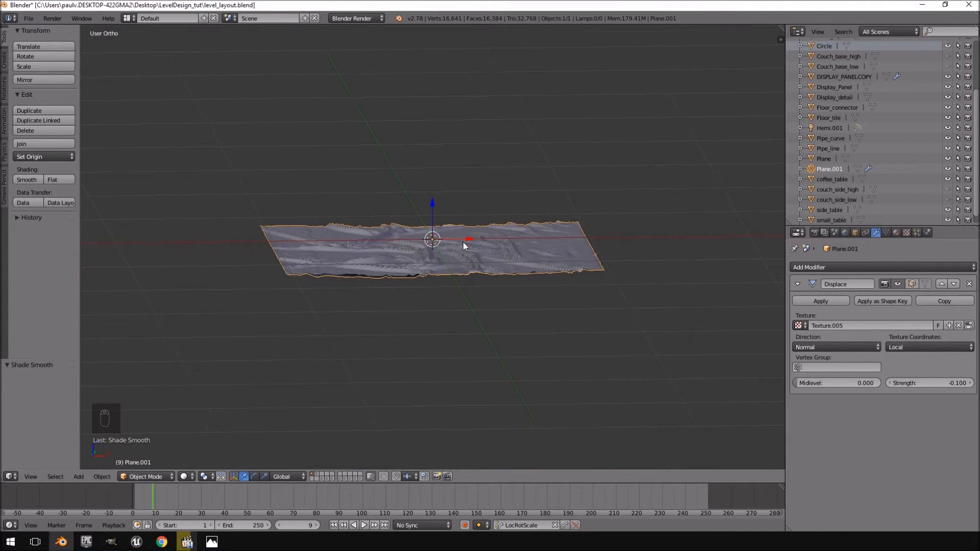
In front view, move the displaced plane up 0.1 along the Z axis.
key(KP_1)
scroll(446, 234, up, 4)
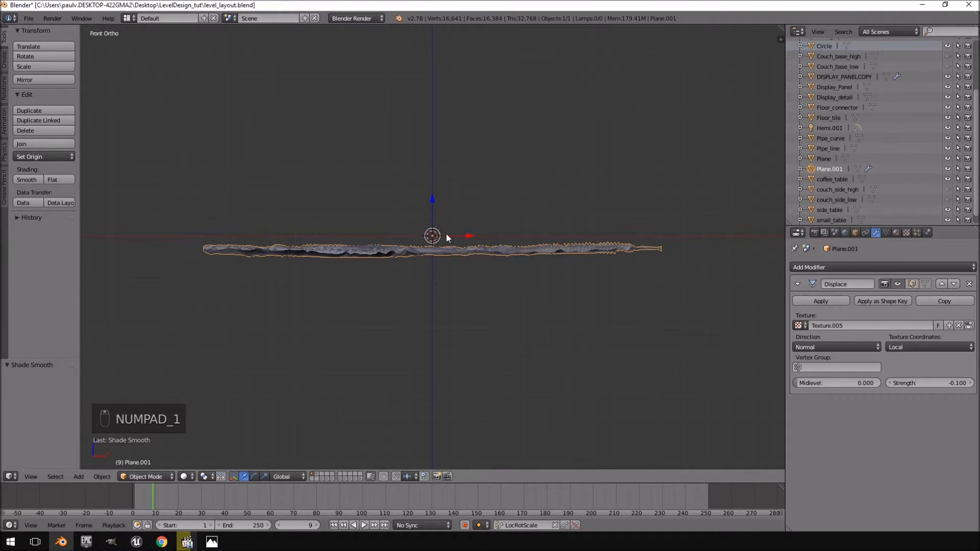
key(g)
key(z)
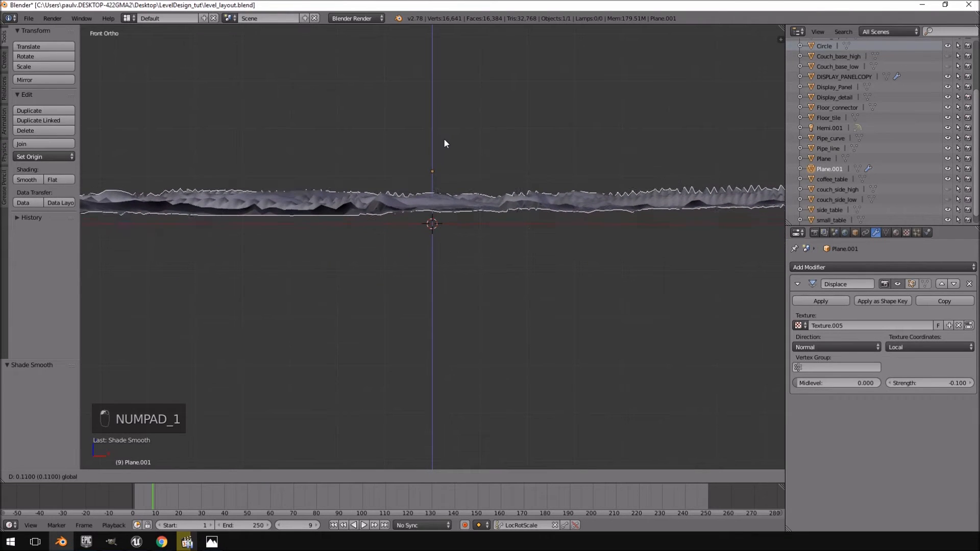
click(446, 148)
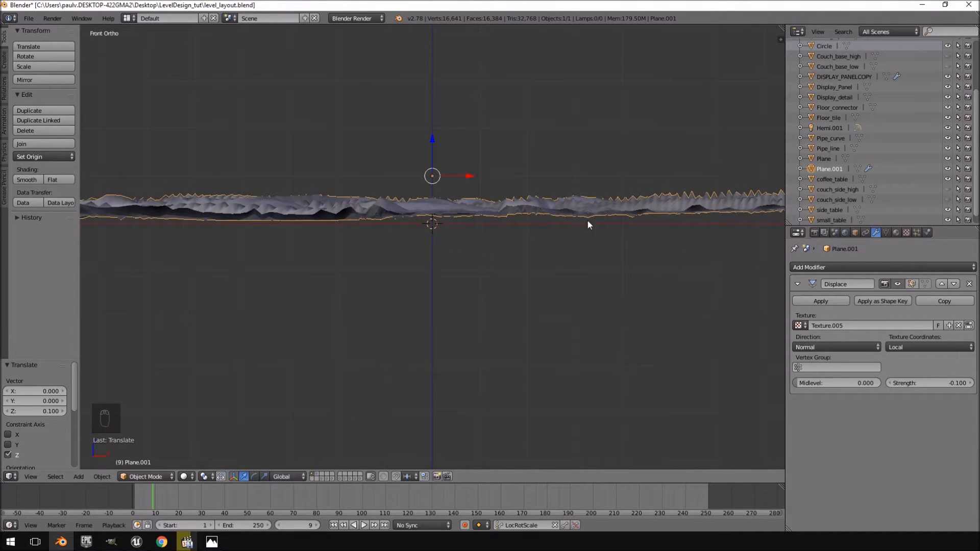
Add a new plane at the centre of the displaced one and raise it 1 unit along the Z axis.
key(KP_7)
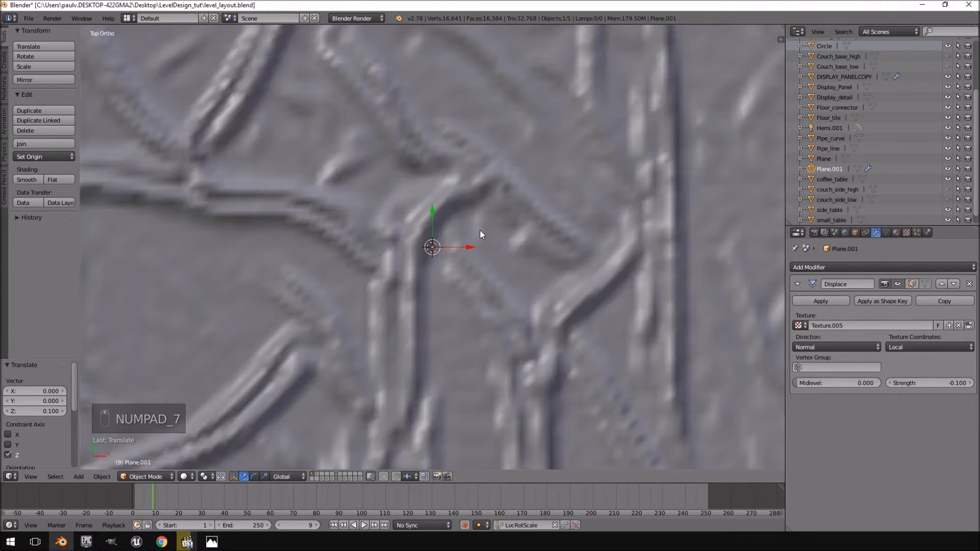
scroll(479, 232, down, 10)
key(a)
key(a)
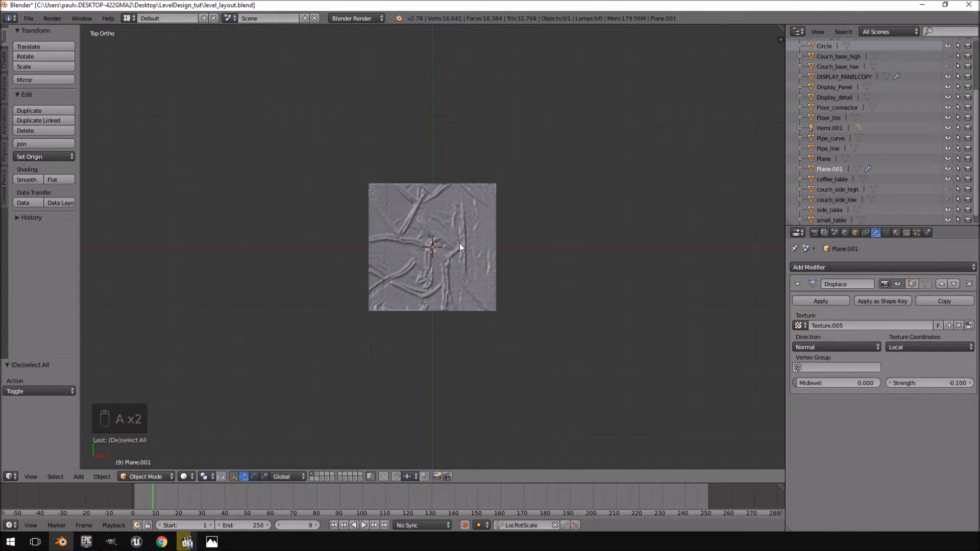
key(shift+a)
click(510, 243)
middle_drag(511, 243, 436, 204)
key(g)
key(z)
click(439, 114)
In front view, lower the new plane along Z so it hovers closer above the wrinkled plane.
key(KP_1)
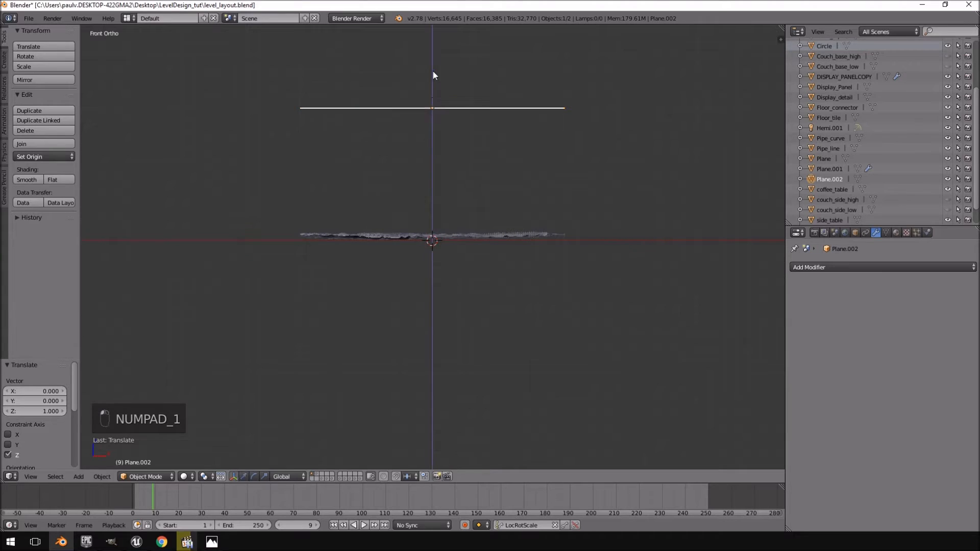
key(g)
key(z)
click(437, 148)
Subdivide the new plane six times in Edit Mode, one cut each time.
middle_drag(437, 148, 485, 219)
key(Tab)
key(w)
click(484, 218)
key(w)
click(485, 218)
key(w)
click(485, 218)
key(w)
click(485, 219)
key(w)
click(485, 218)
middle_drag(483, 160, 452, 165)
key(w)
click(453, 165)
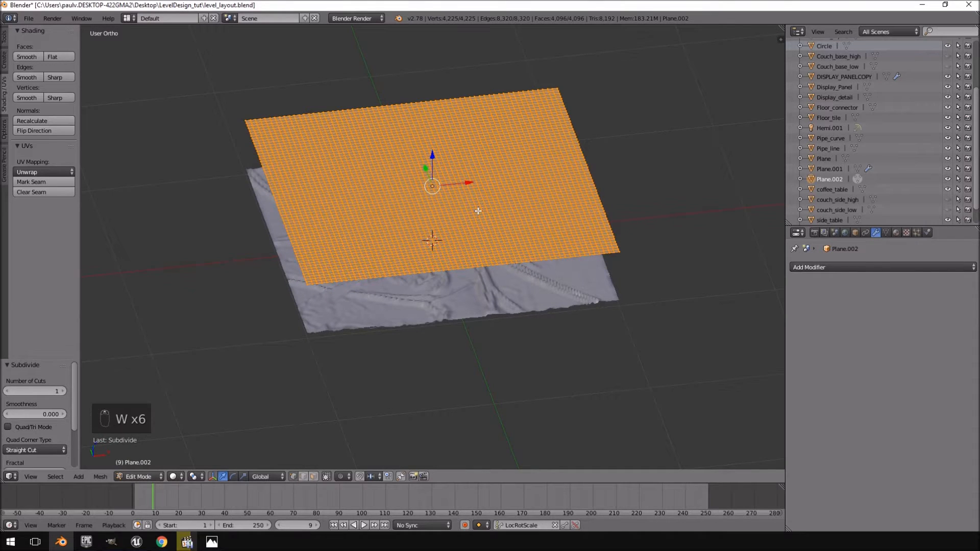
Undo the last subdivision, subdivide the upper plane once more and return to Object Mode.
key(ctrl+z)
key(w)
click(477, 211)
key(KP_1)
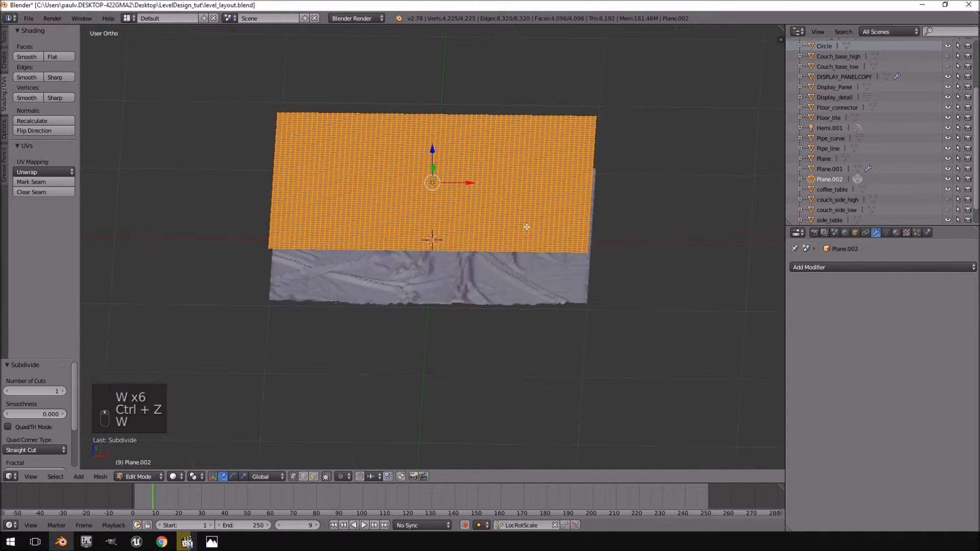
mouse_move(526, 227)
middle_down()
mouse_move(382, 221)
mouse_move(385, 232)
mouse_move(481, 204)
mouse_move(449, 204)
middle_up()
key(Tab)
mouse_move(510, 180)
middle_down()
mouse_move(523, 238)
mouse_move(513, 172)
mouse_move(372, 361)
middle_up()
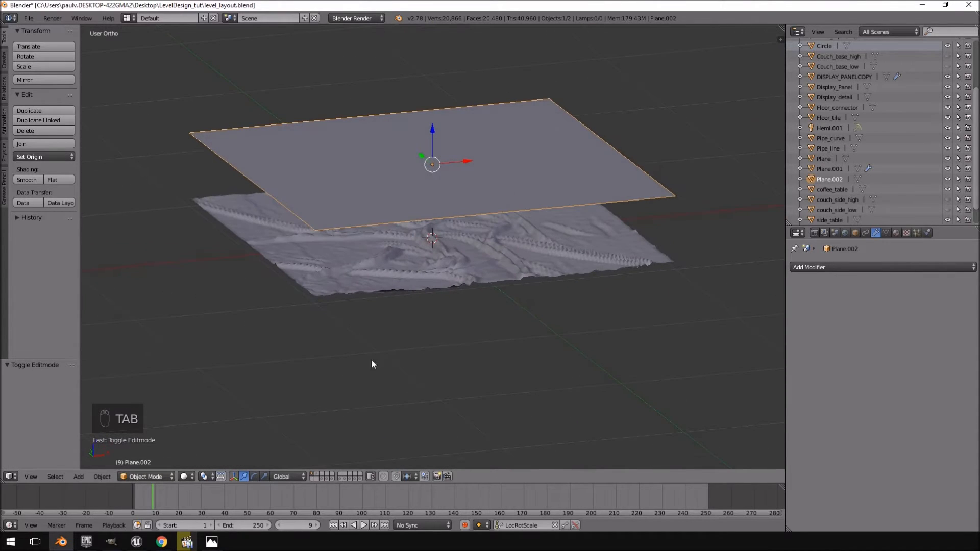
Apply the Displace modifier on the wrinkled plane and enable Collision physics for it.
right_click(482, 259)
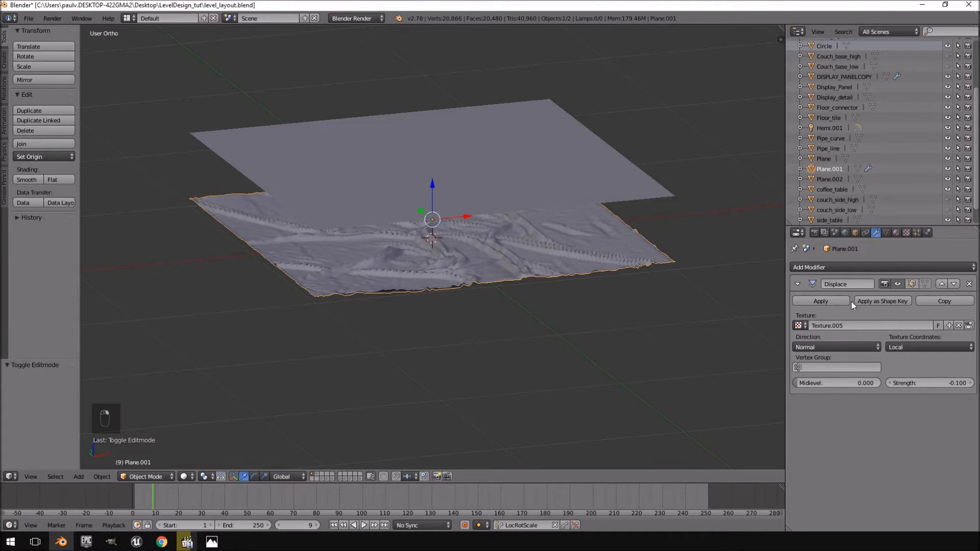
click(822, 300)
middle_drag(571, 255, 542, 234)
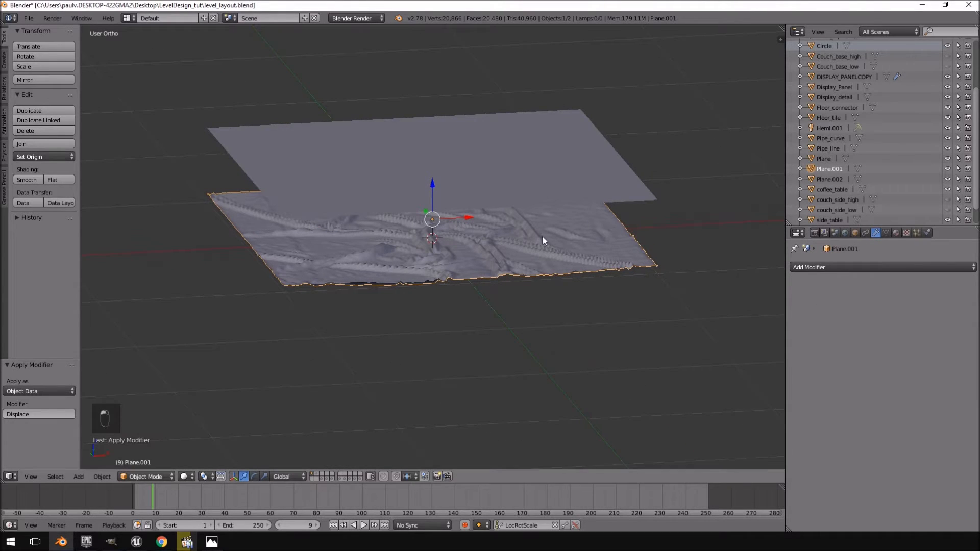
click(926, 234)
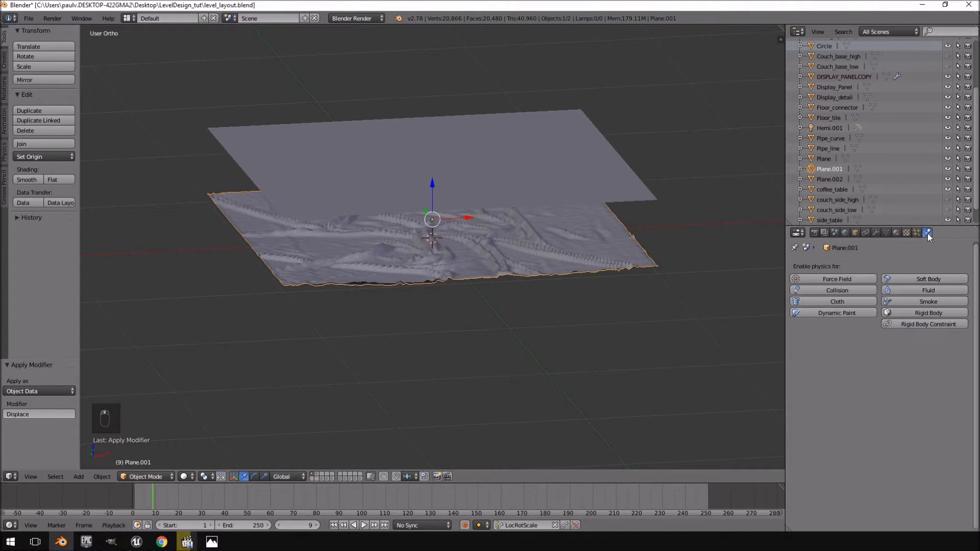
click(827, 290)
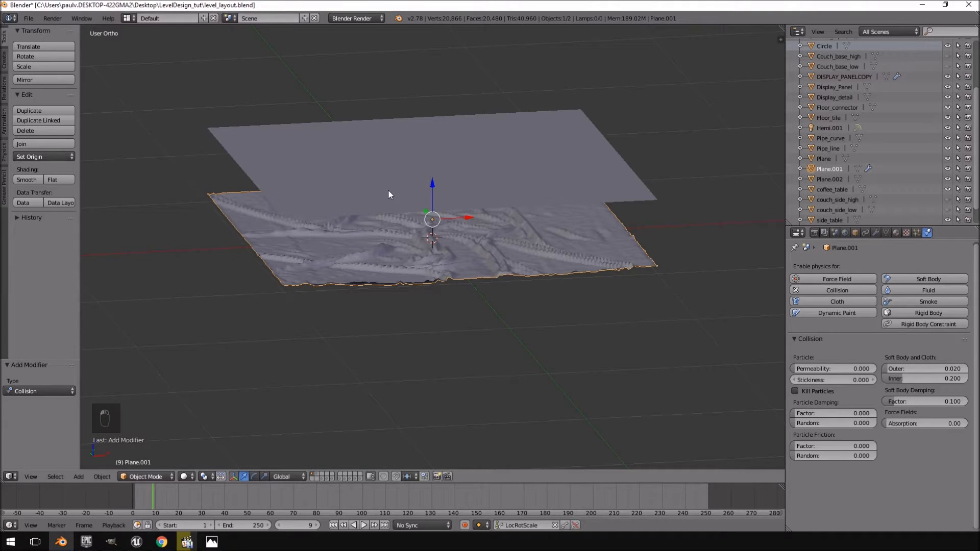
Enable Cloth physics on the flat upper plane and check its position above the wrinkled plane.
right_click(421, 146)
scroll(537, 177, up, 2)
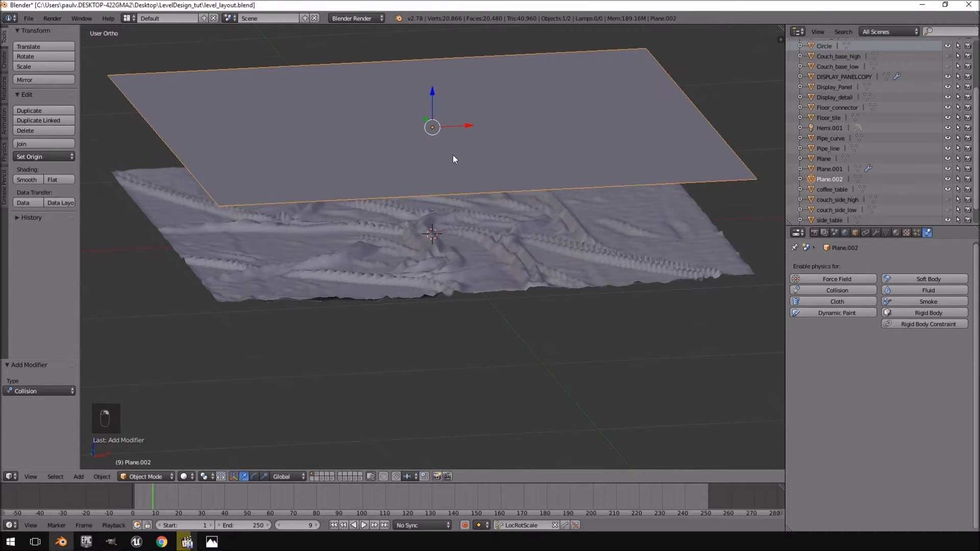
click(845, 301)
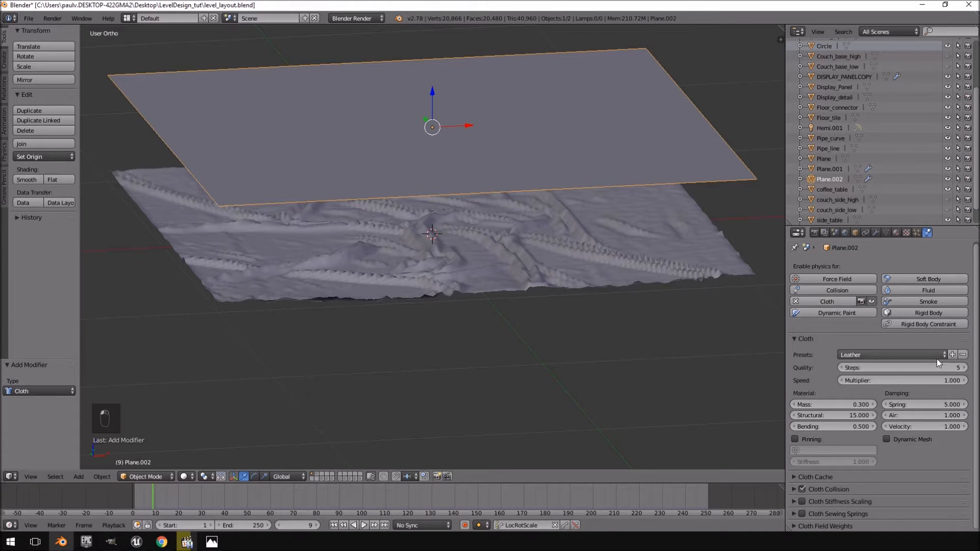
scroll(489, 204, down, 3)
key(KP_1)
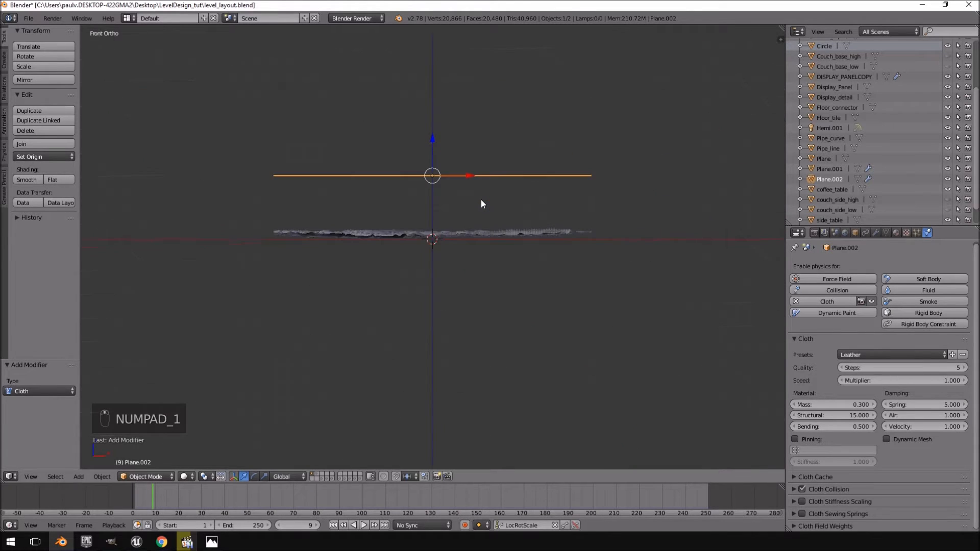
middle_drag(479, 203, 523, 217)
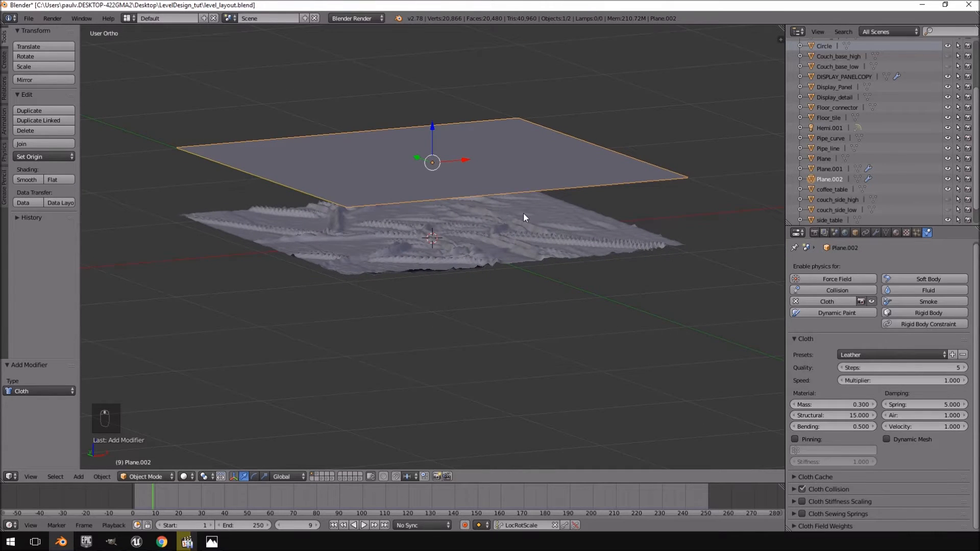
middle_drag(477, 196, 481, 197)
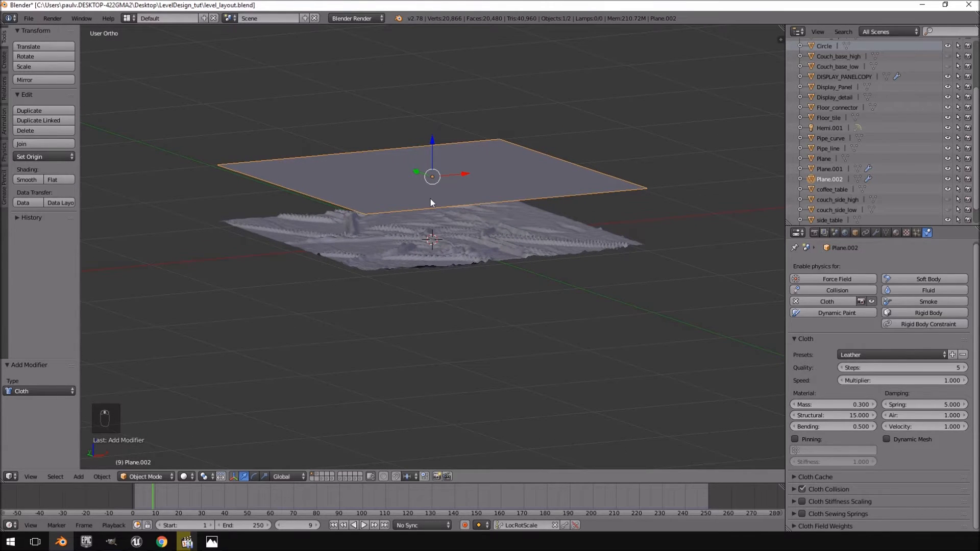
Try playing the cloth simulation, stop the playback and undo the last changes.
key(alt+a)
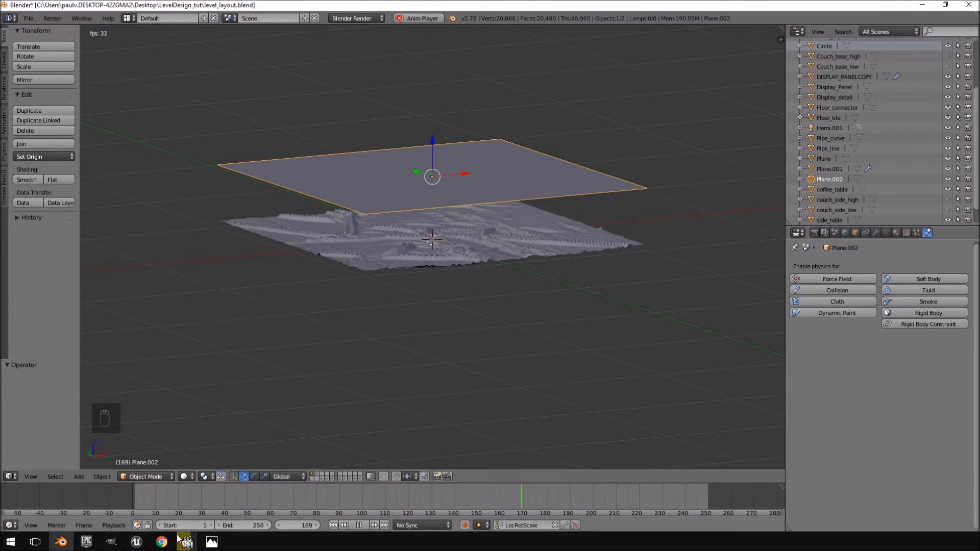
click(401, 18)
key(ctrl+z)
key(ctrl+z)
key(ctrl+z)
Enable Cloth physics on the flat plane again and raise it higher above the wrinkled plane along Z.
click(852, 300)
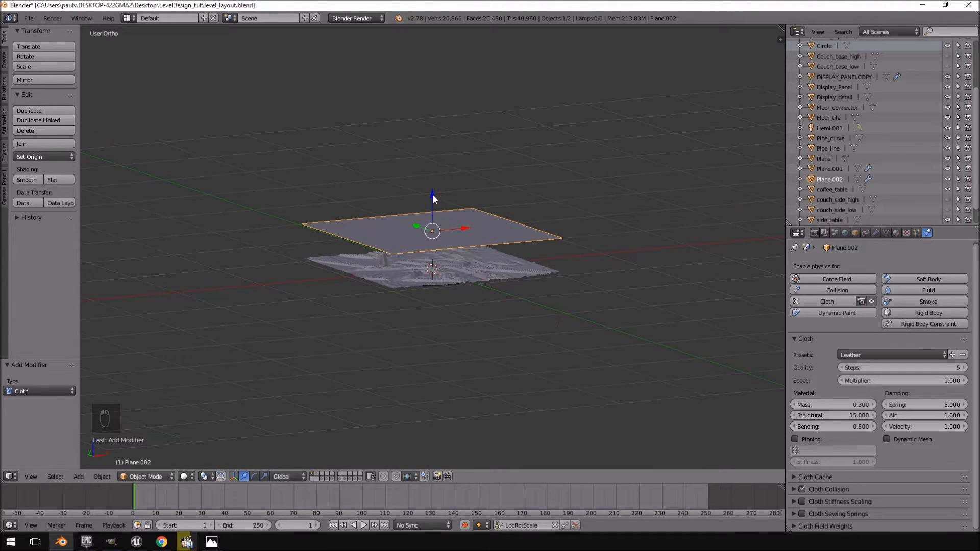
drag(433, 194, 439, 136)
drag(432, 102, 443, 145)
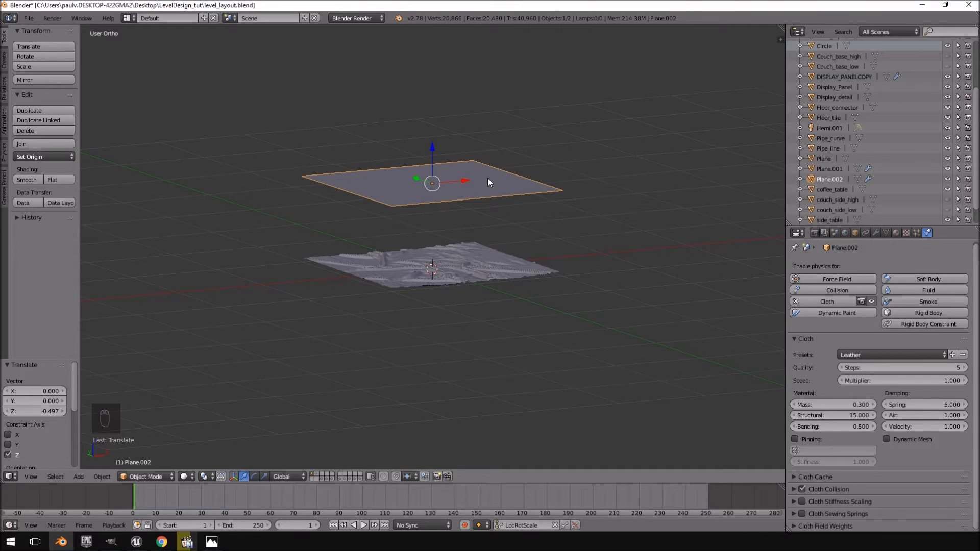
Play the cloth simulation to drop the flat plane onto the wrinkled one, stopping at about frame 29.
key(alt+a)
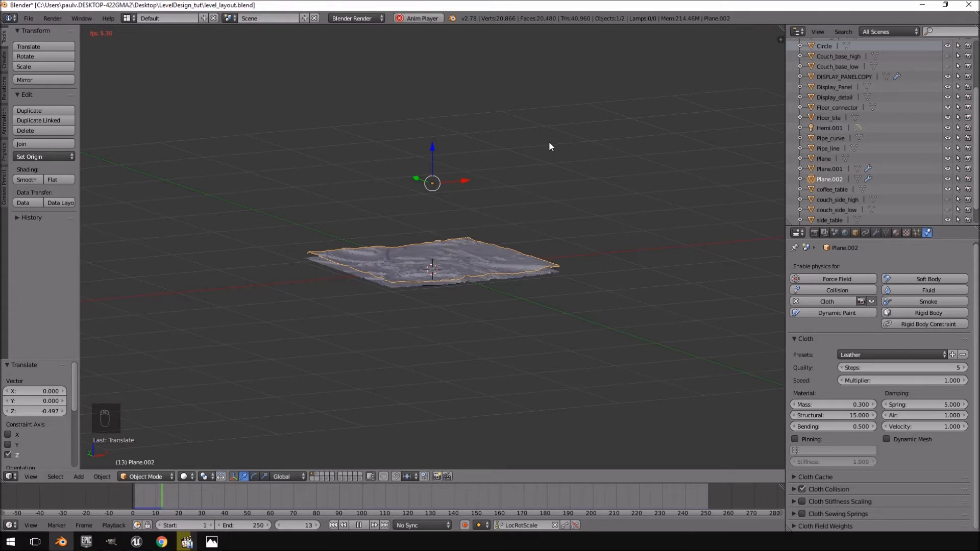
middle_drag(549, 142, 516, 169)
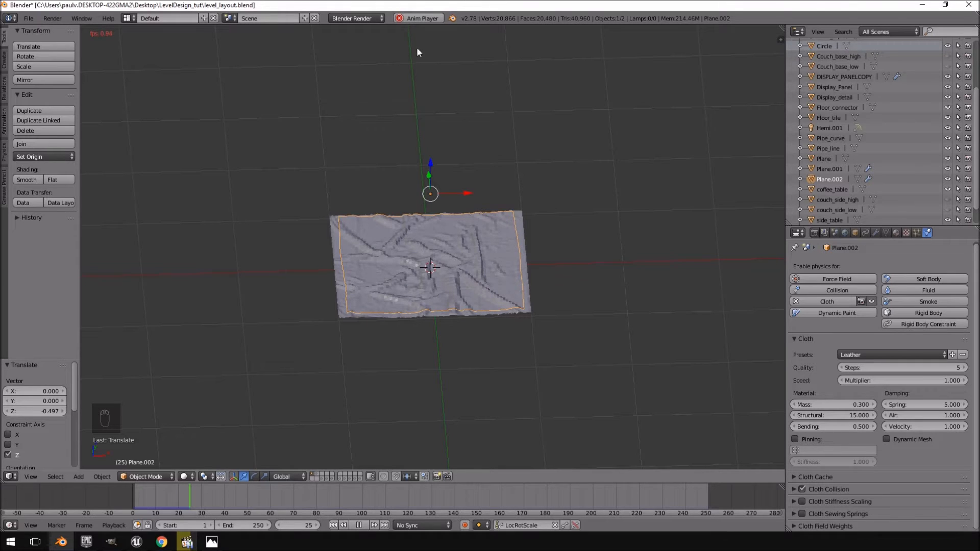
click(406, 31)
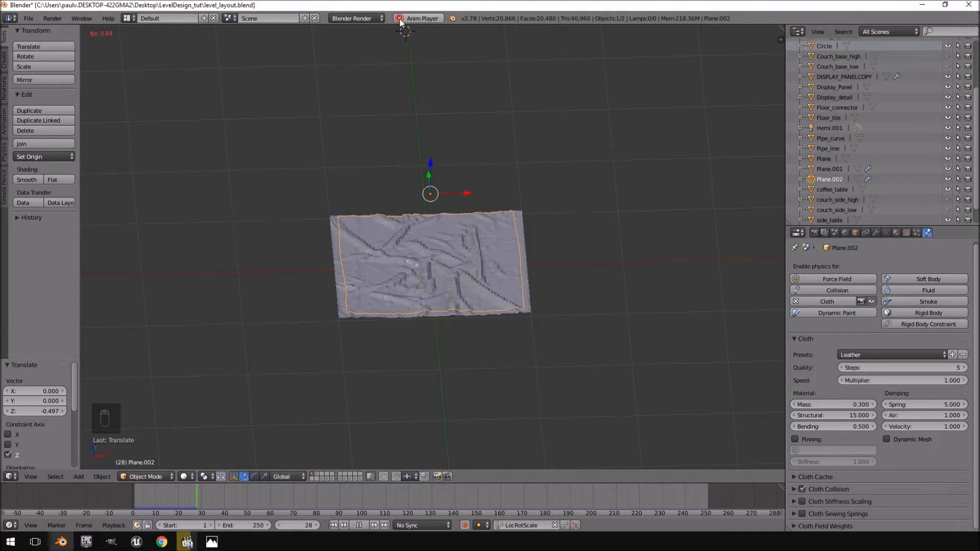
click(399, 19)
Examine the draped cloth from several angles and scrub the simulation back to frame 13 for comparison.
scroll(486, 250, up, 6)
middle_drag(488, 250, 558, 252)
scroll(557, 276, down, 6)
scroll(552, 315, up, 5)
middle_drag(557, 290, 565, 230)
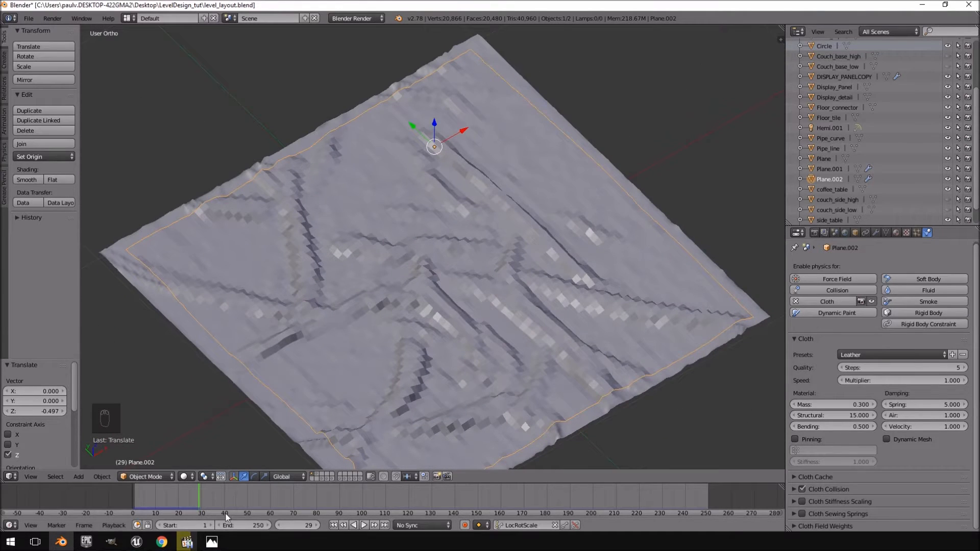
drag(194, 499, 157, 497)
drag(160, 497, 163, 497)
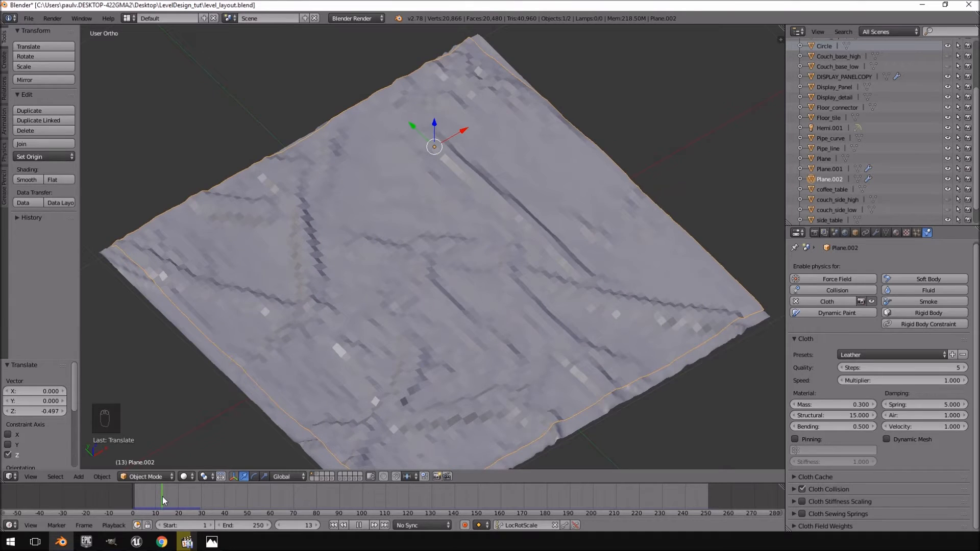
middle_drag(306, 449, 148, 313)
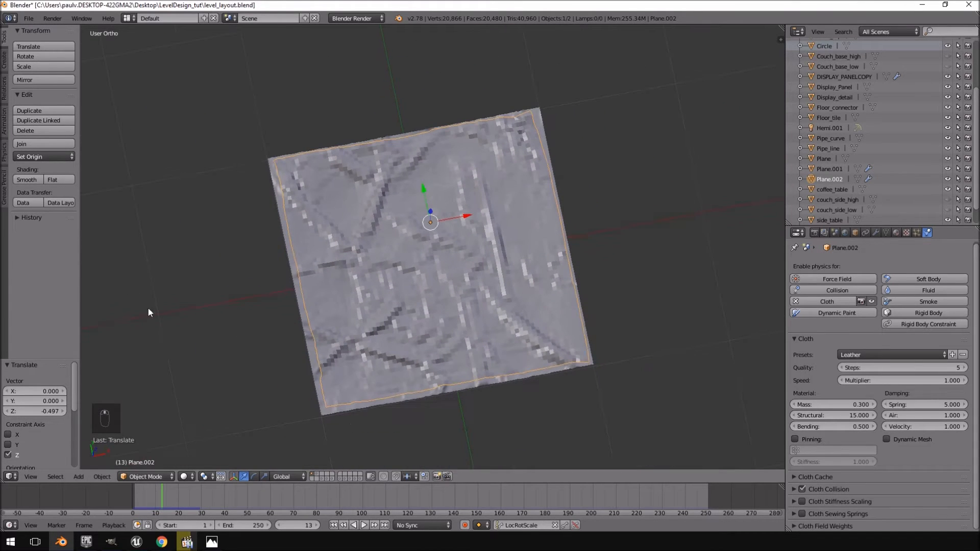
Apply smooth shading to the cloth plane and check its folds close up from above.
click(30, 179)
scroll(488, 287, up, 2)
middle_drag(489, 288, 650, 296)
scroll(643, 311, up, 3)
middle_drag(637, 330, 602, 327)
Replay and scrub the simulation to frames 13 and 8, examining the smoothed drape from above and a low angle.
key(alt+a)
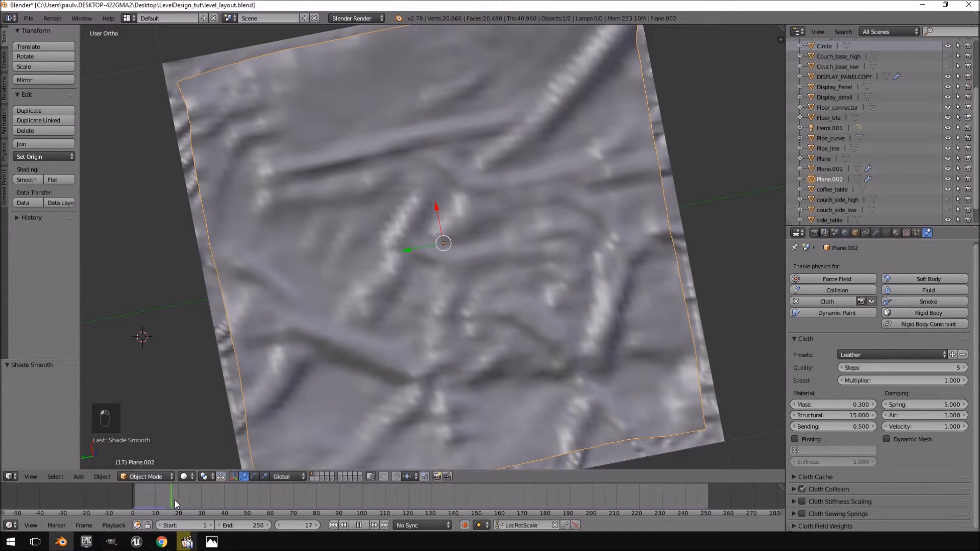
drag(194, 501, 157, 503)
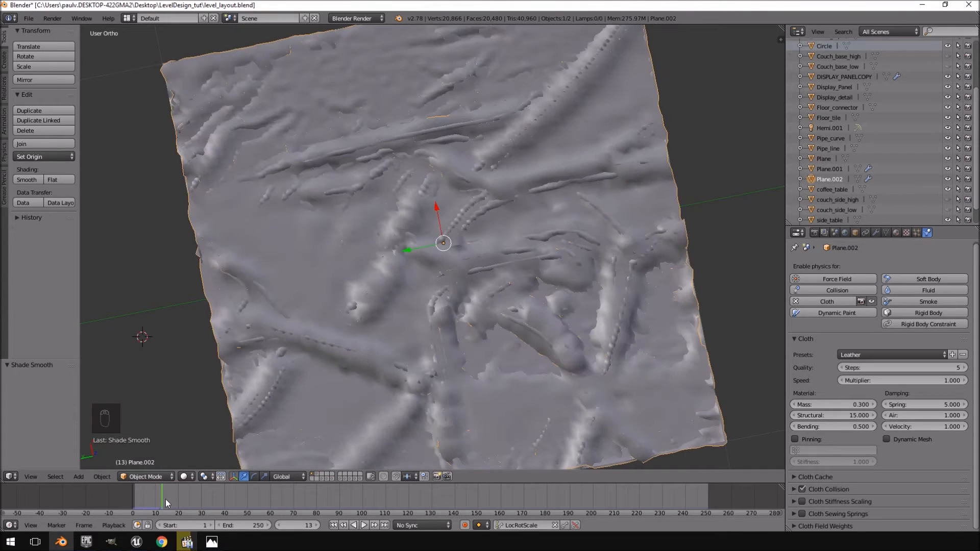
key(Escape)
scroll(436, 348, down, 4)
middle_drag(437, 348, 479, 252)
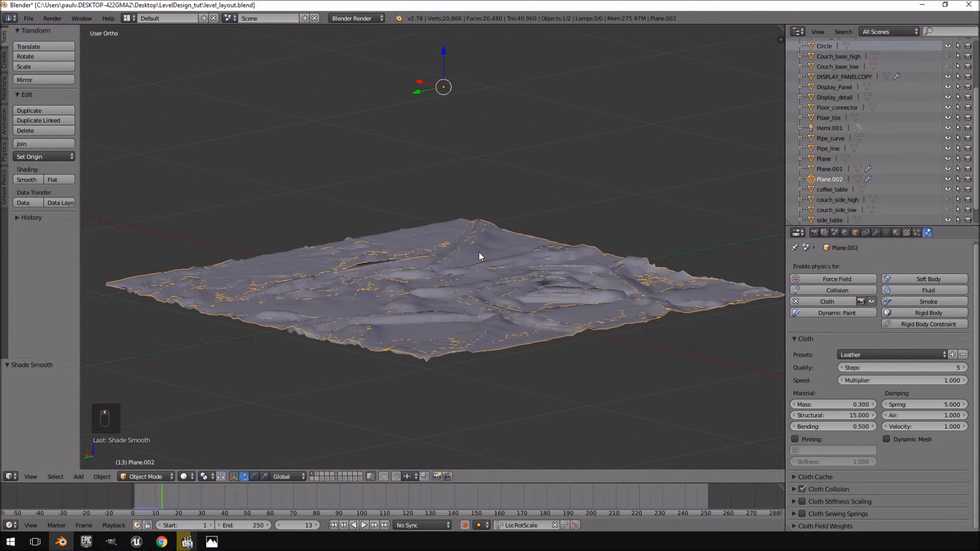
drag(158, 504, 149, 502)
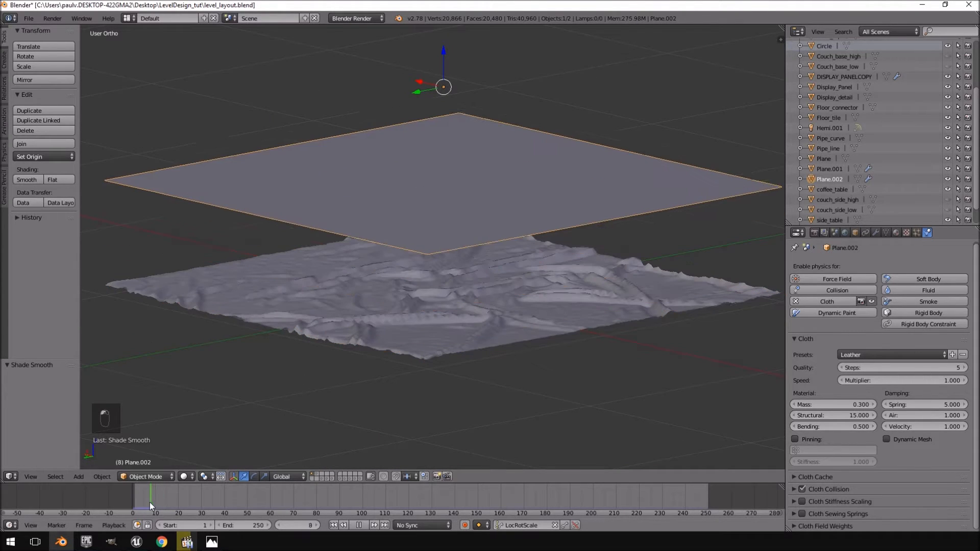
Try hiding the wrinkled collision plane while playing the simulation, and undo the hiding.
right_click(424, 283)
key(h)
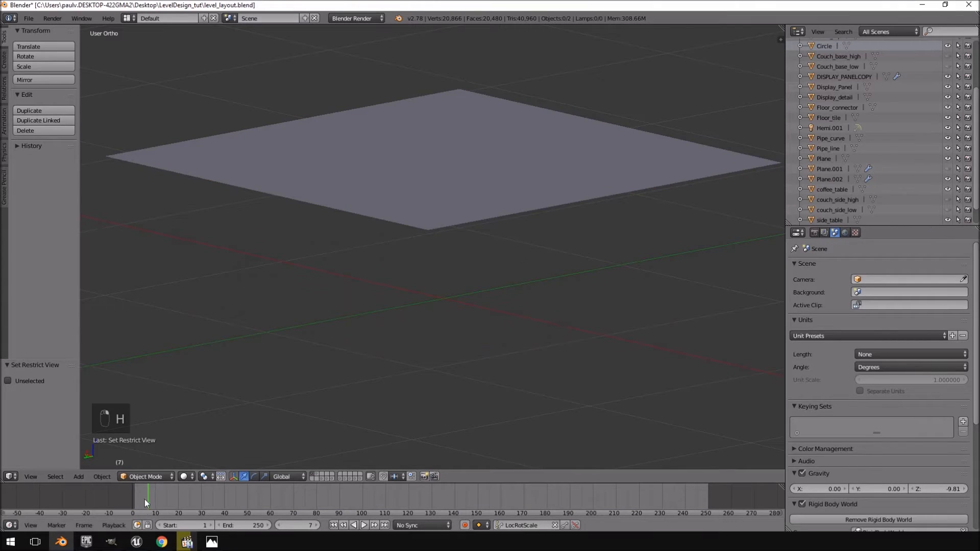
key(alt+a)
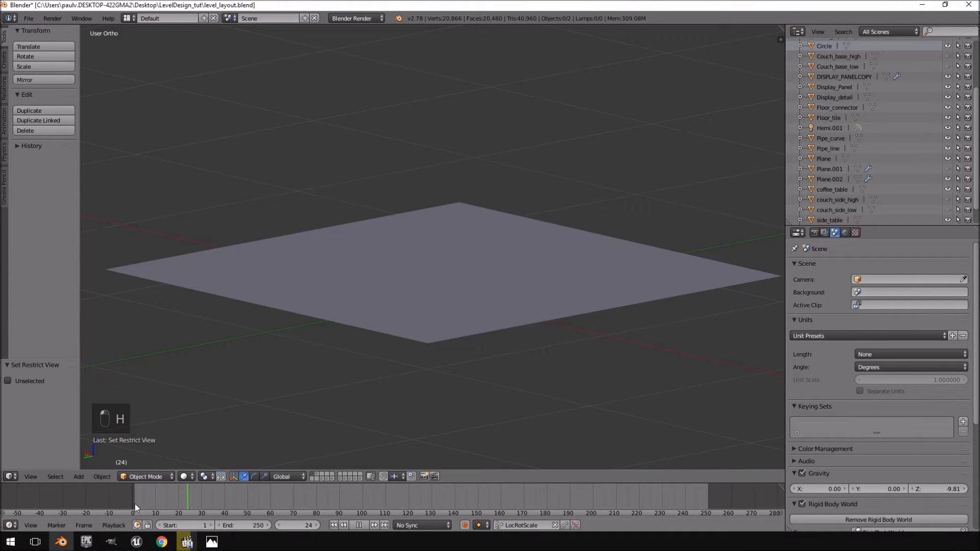
key(ctrl+z)
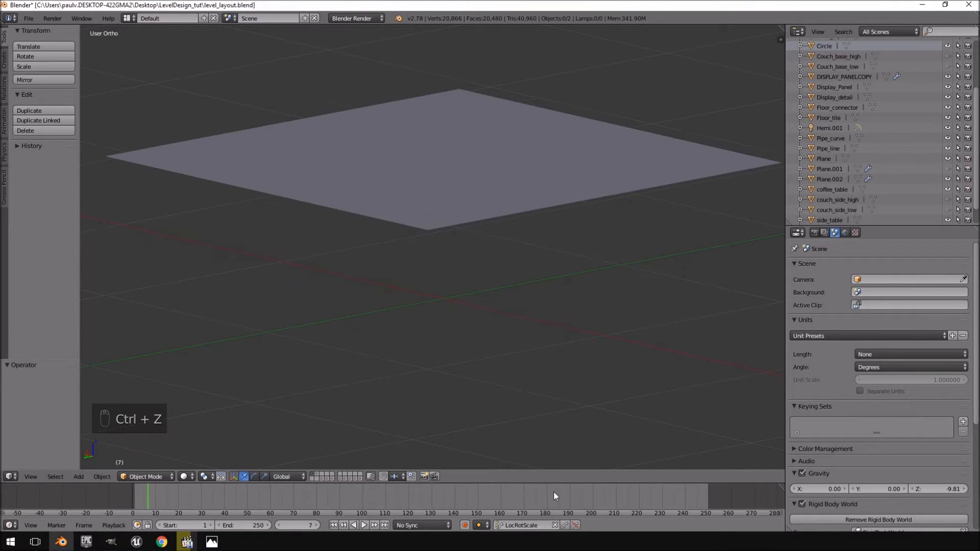
key(ctrl+z)
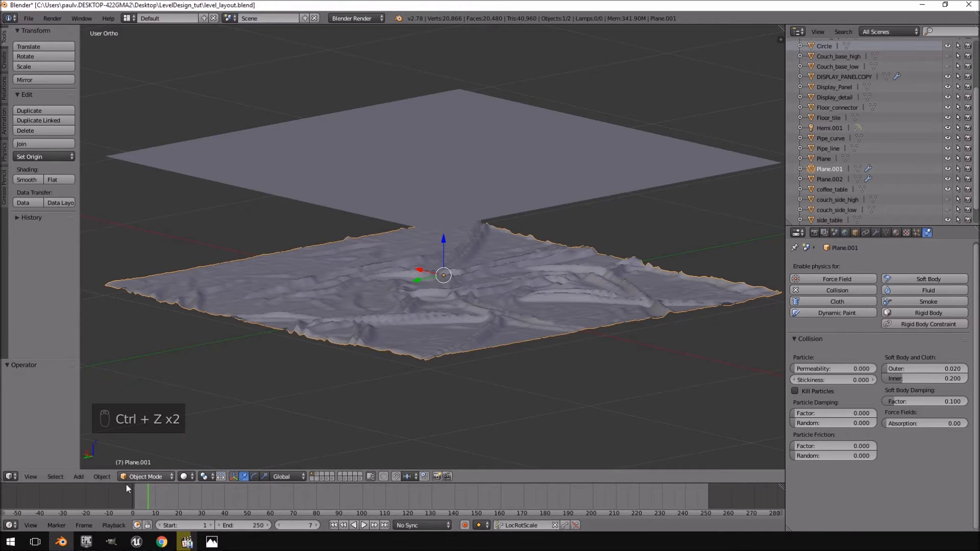
key(ctrl+z)
Advance the cloth simulation to frame 16 and inspect the draped wrinkles from an elevated angle.
drag(151, 498, 167, 498)
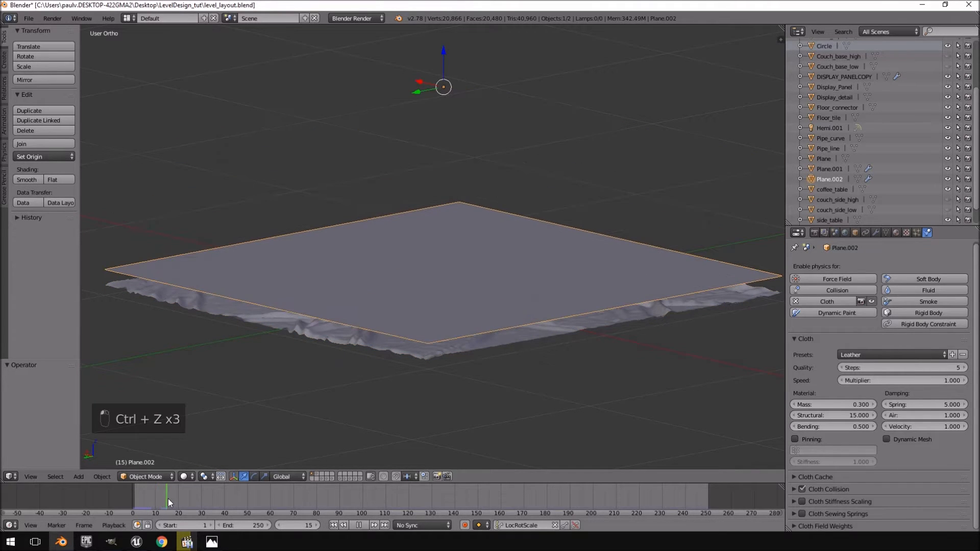
click(316, 525)
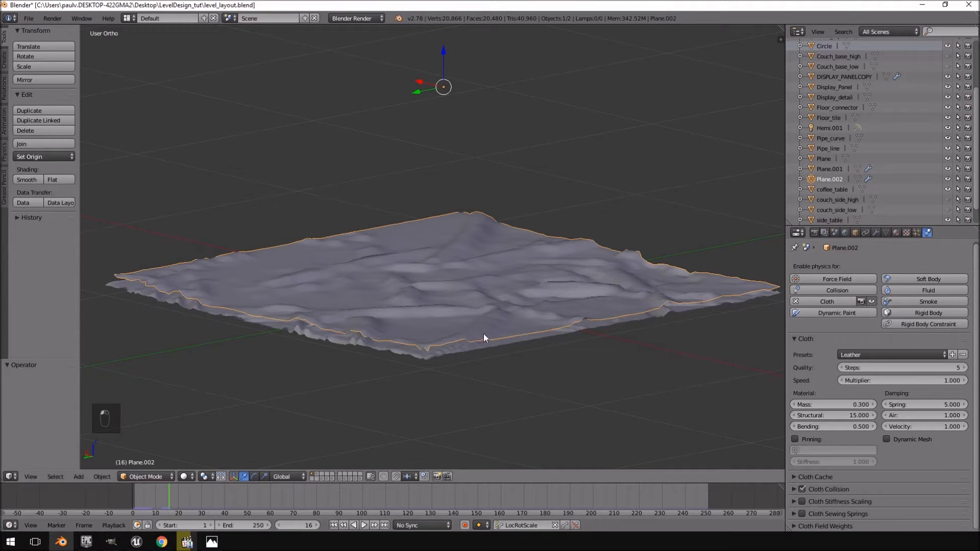
middle_drag(590, 239, 455, 261)
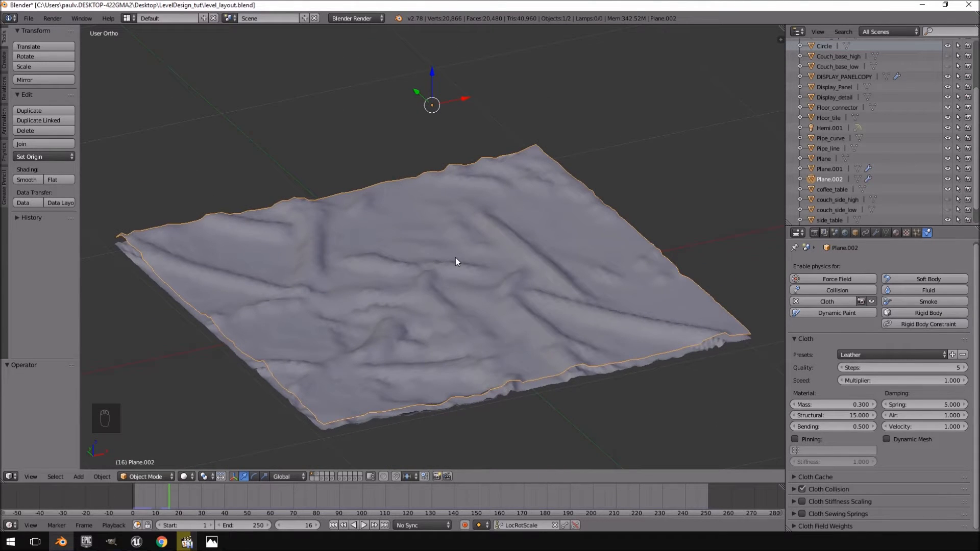
Examine the draped cloth's wrinkles and edges at frame 16 from above, from the sides and from a low angle.
middle_drag(456, 259, 440, 291)
right_click(554, 185)
middle_drag(566, 307, 627, 238)
right_click(475, 299)
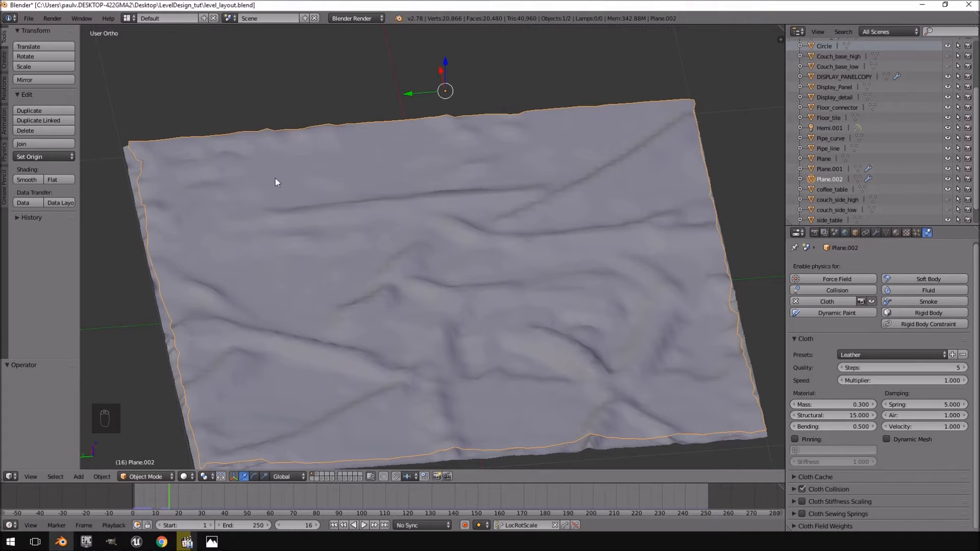
mouse_move(507, 290)
middle_down()
mouse_move(524, 280)
mouse_move(511, 274)
middle_up()
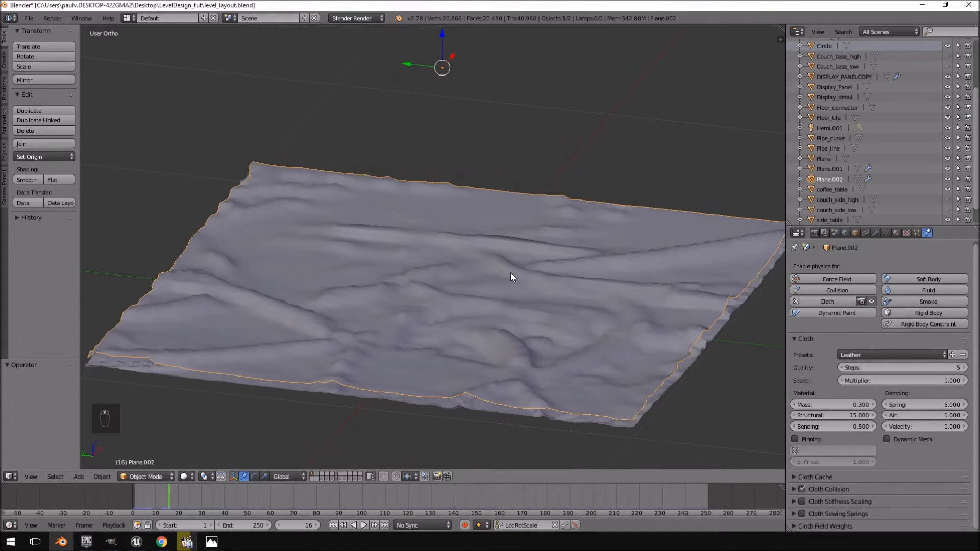
middle_drag(511, 274, 558, 214)
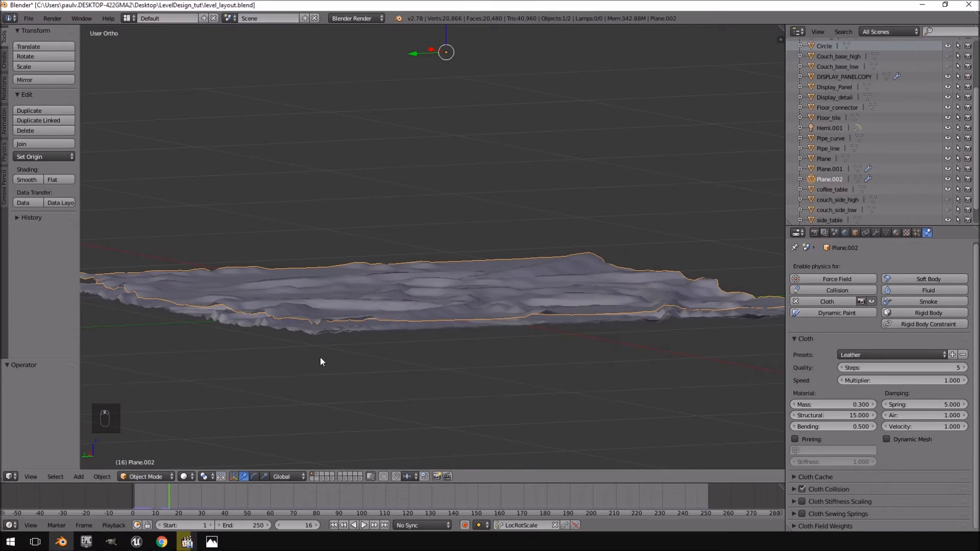
middle_drag(485, 275, 577, 308)
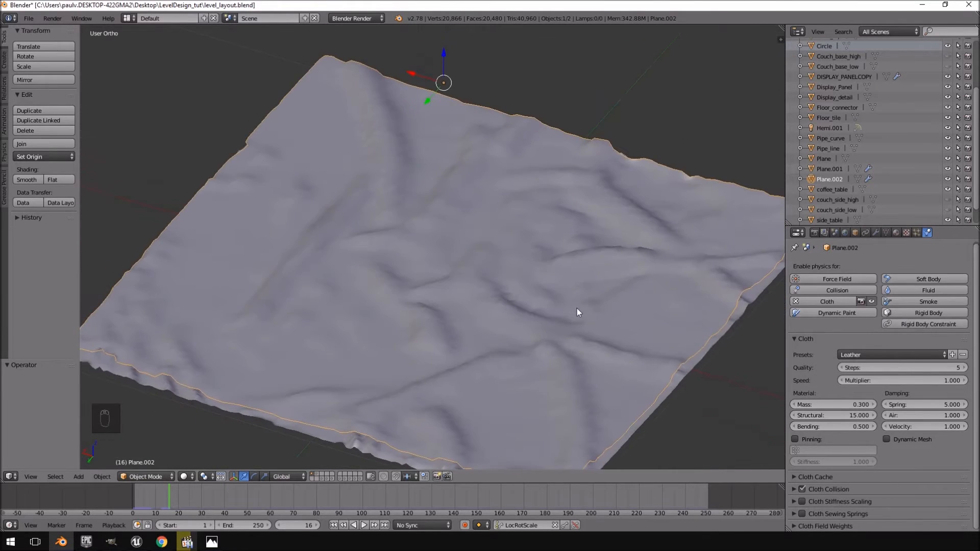
Compare the cloth drape at frame 17 and frame 16 from a low side angle, ending on frame 16.
click(316, 527)
middle_drag(619, 188, 226, 346)
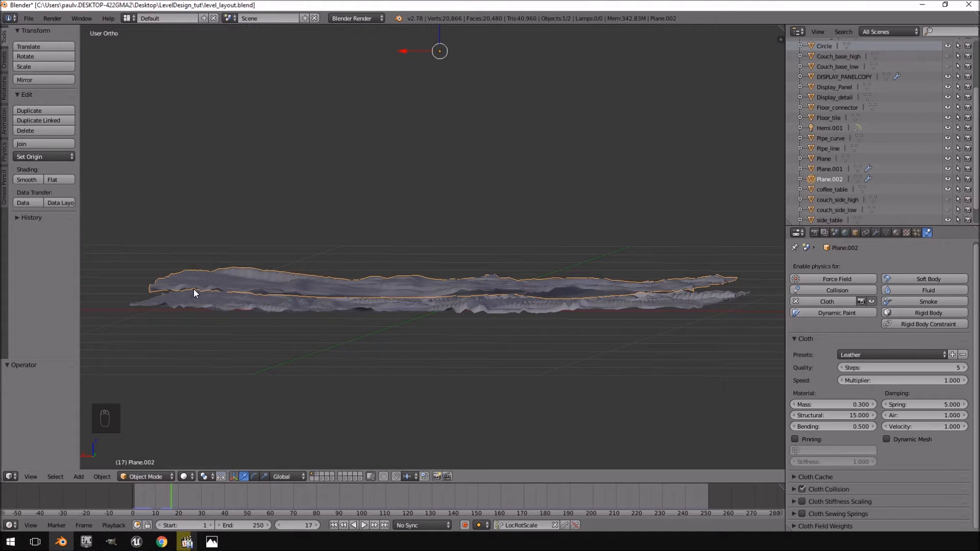
middle_drag(237, 278, 266, 354)
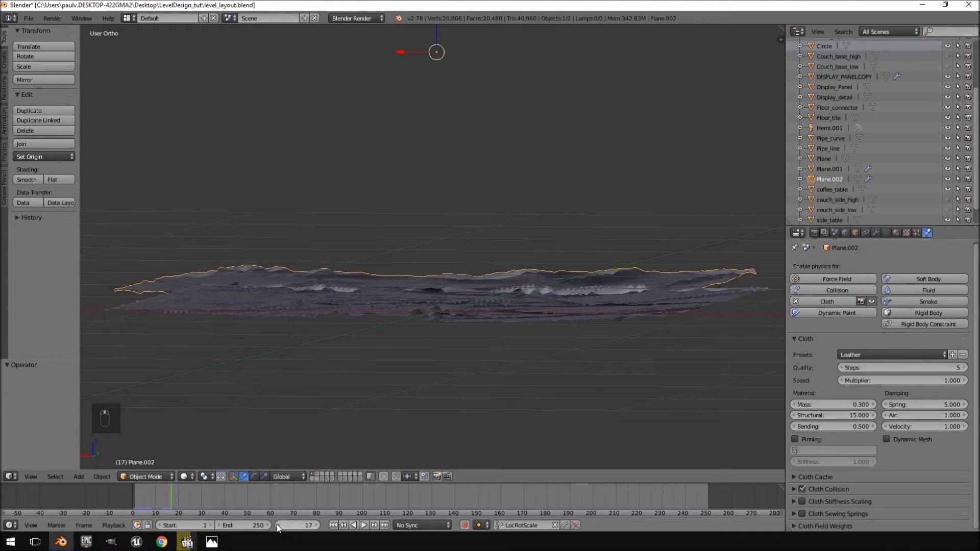
drag(297, 525, 294, 526)
middle_drag(383, 264, 384, 281)
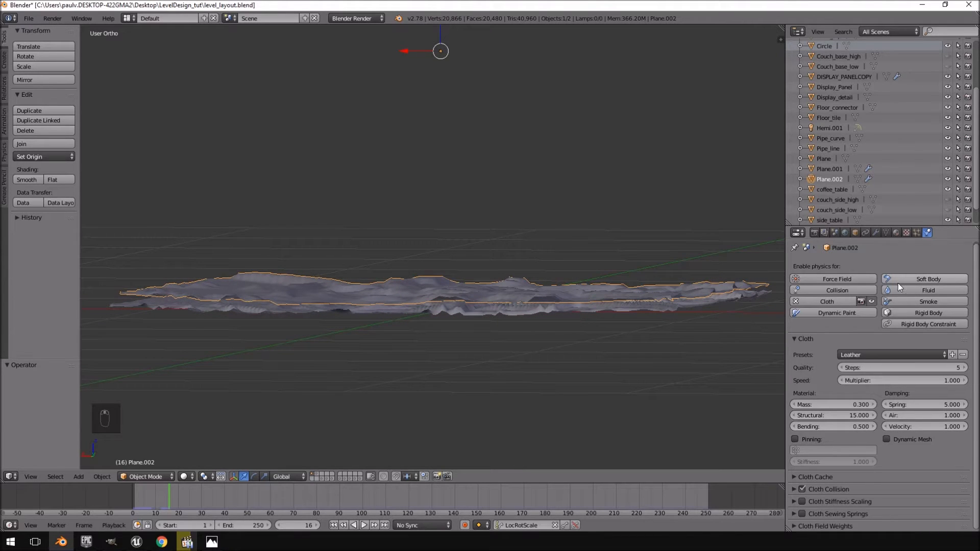
Apply the Cloth modifier to the draped plane and delete the wrinkled collision plane beneath it.
click(878, 233)
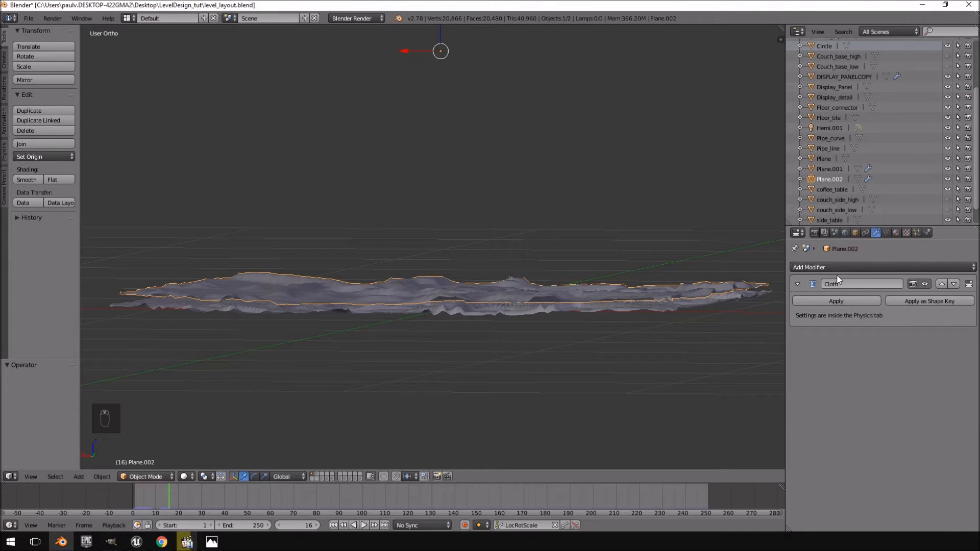
click(840, 302)
right_click(626, 314)
middle_drag(626, 311, 584, 311)
key(Delete)
click(584, 311)
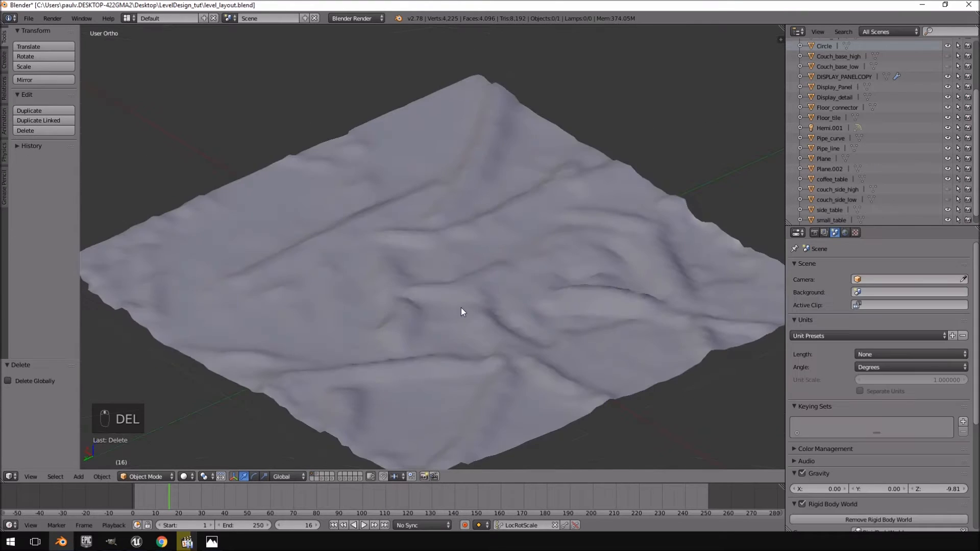
Examine the applied cloth mesh from the front and at an angle, checking its wireframe in Edit Mode.
key(KP_7)
key(KP_1)
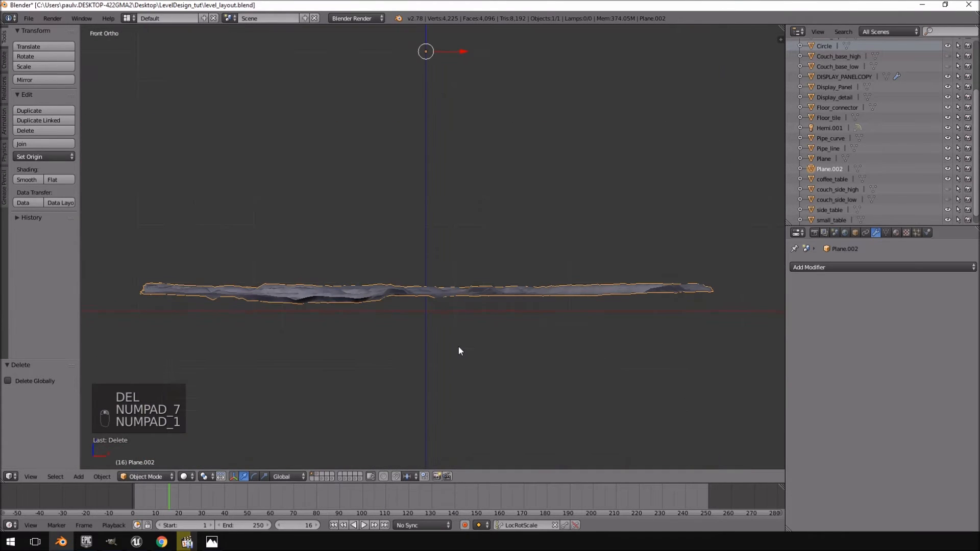
middle_drag(458, 321, 614, 269)
scroll(617, 277, down, 3)
scroll(615, 269, up, 3)
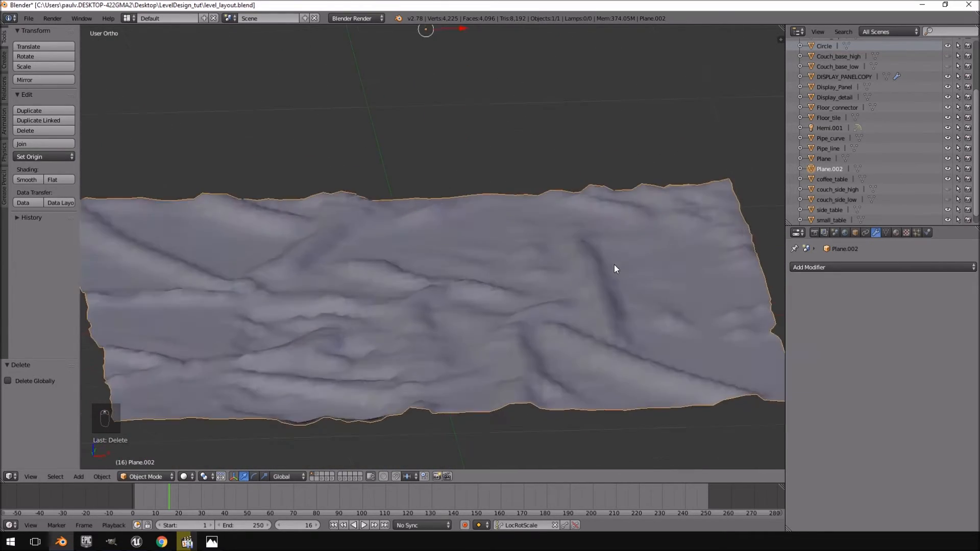
key(Tab)
middle_drag(458, 280, 473, 310)
key(Tab)
scroll(564, 329, down, 3)
scroll(424, 321, up, 4)
Try subdividing the whole cloth mesh, check its shading, and undo the subdivision.
key(Tab)
scroll(462, 287, down, 2)
key(KP_7)
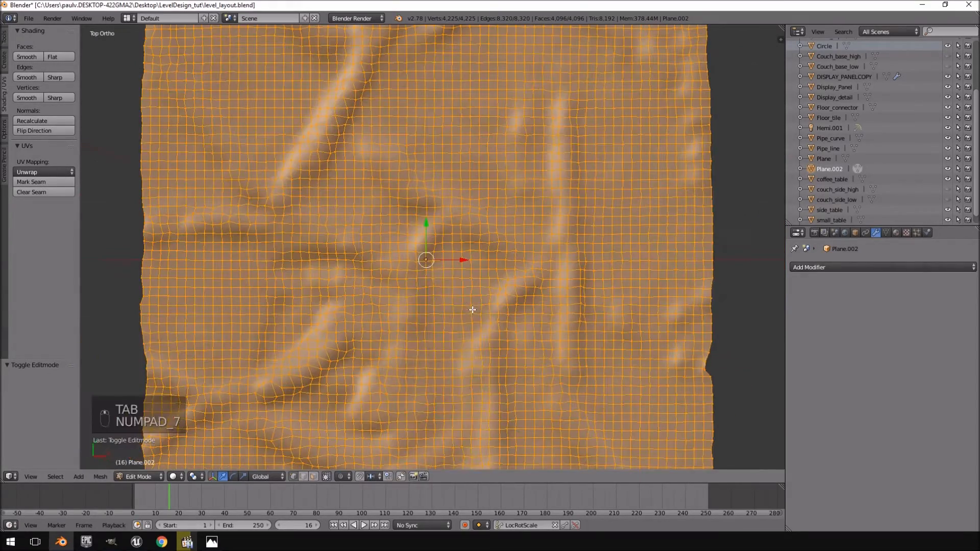
key(w)
click(456, 283)
key(Tab)
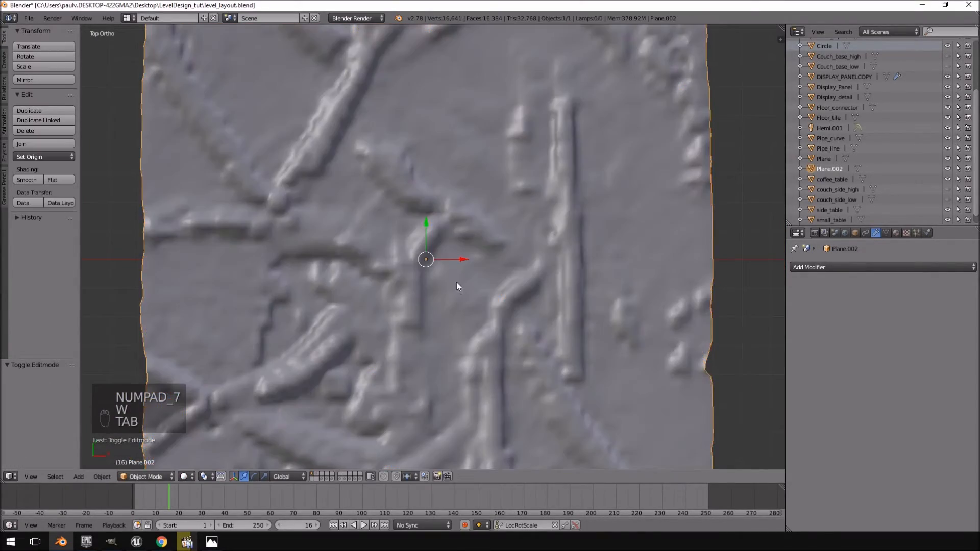
mouse_move(457, 282)
middle_down()
mouse_move(474, 230)
mouse_move(499, 313)
mouse_move(489, 274)
mouse_move(364, 214)
middle_up()
key(ctrl+z)
Inspect the cloth mesh's wrinkles and face count, viewing it from overhead, low and side angles.
middle_drag(356, 170, 599, 295)
scroll(355, 140, down, 1)
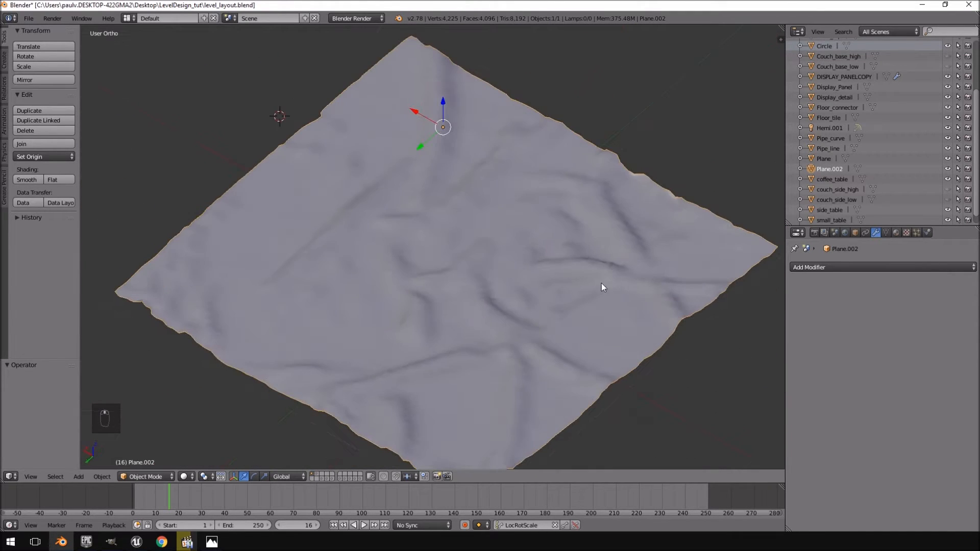
middle_drag(514, 321, 513, 326)
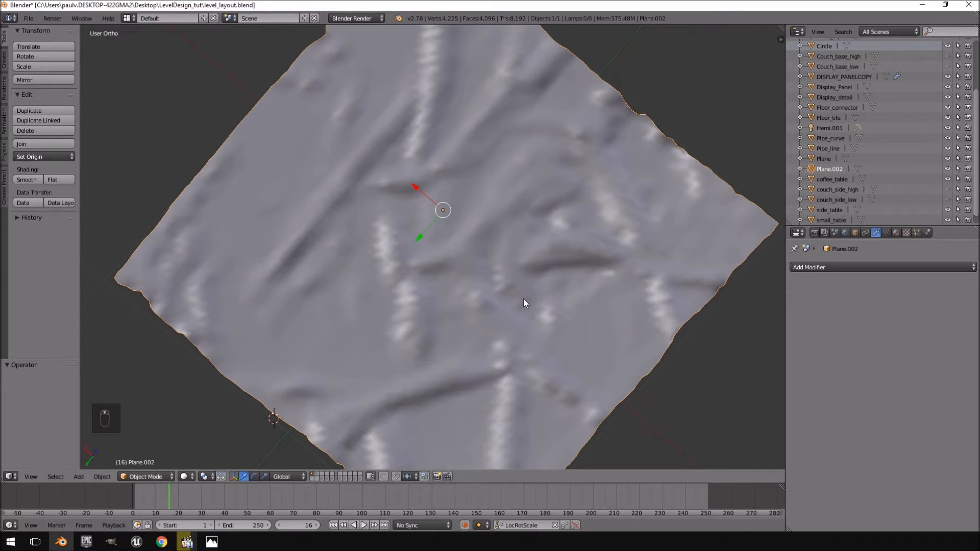
scroll(514, 265, down, 4)
middle_drag(514, 265, 394, 234)
scroll(436, 287, up, 4)
middle_drag(436, 287, 340, 287)
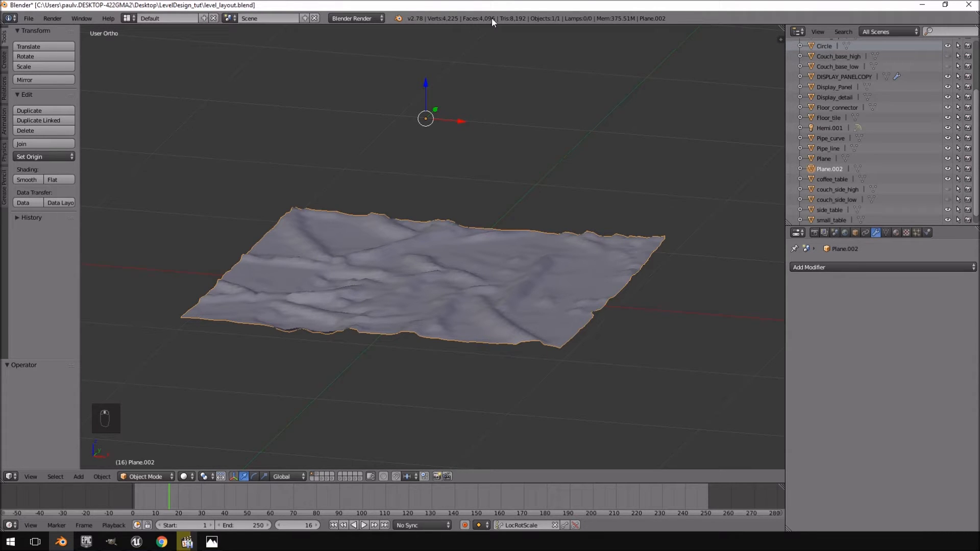
middle_drag(461, 289, 466, 293)
scroll(467, 293, up, 4)
middle_drag(485, 258, 671, 259)
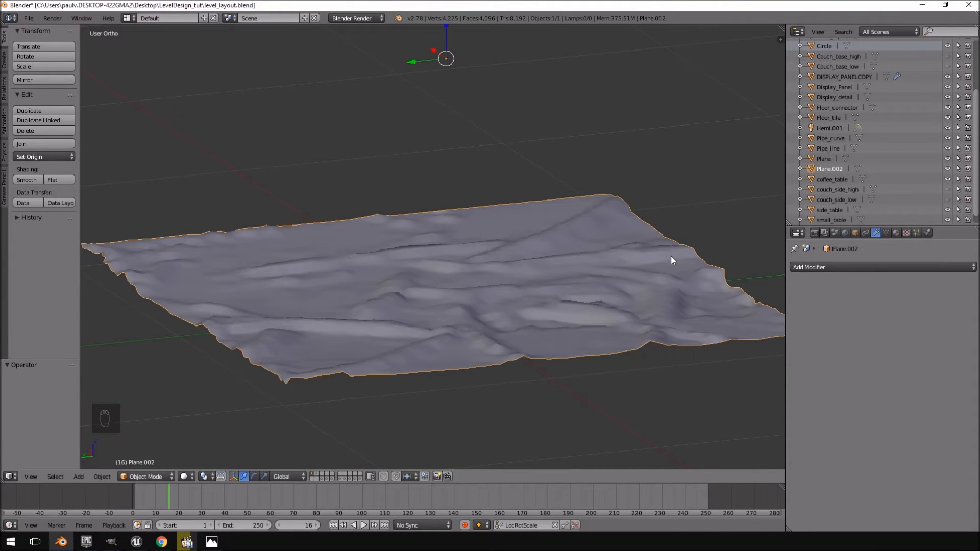
middle_drag(623, 258, 355, 268)
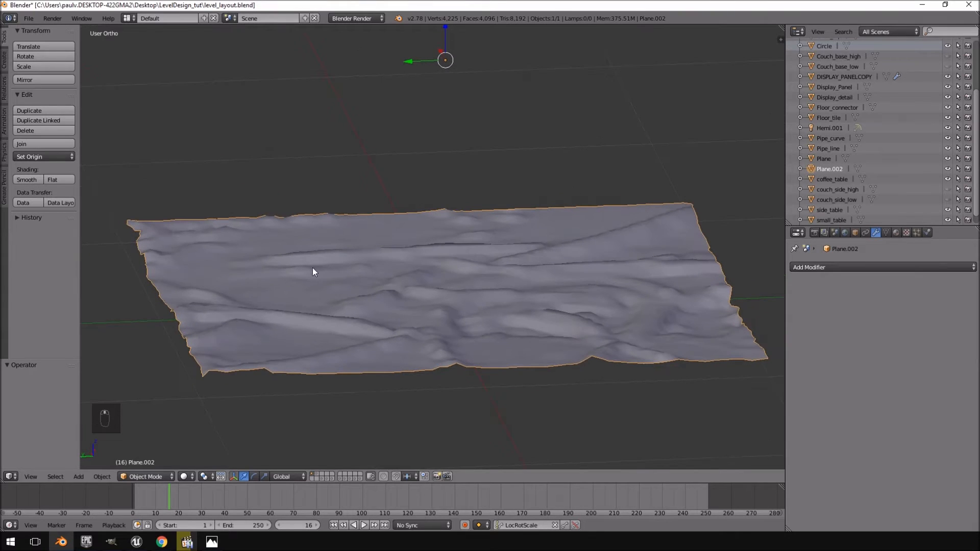
middle_drag(523, 237, 481, 213)
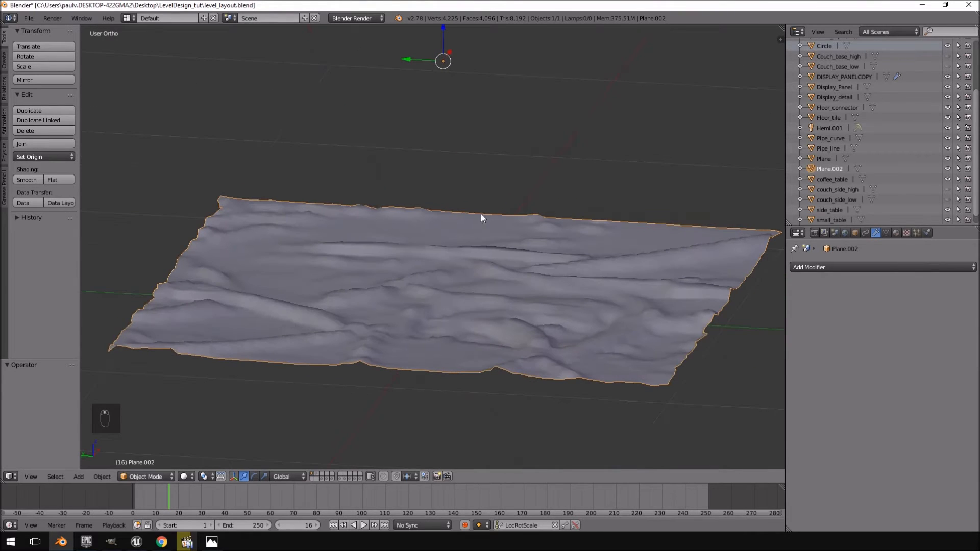
Switch to the Mirror's Edge Catalyst reference video, scrub through the shots of the orange carpet and couch throw, and return to Blender.
click(181, 545)
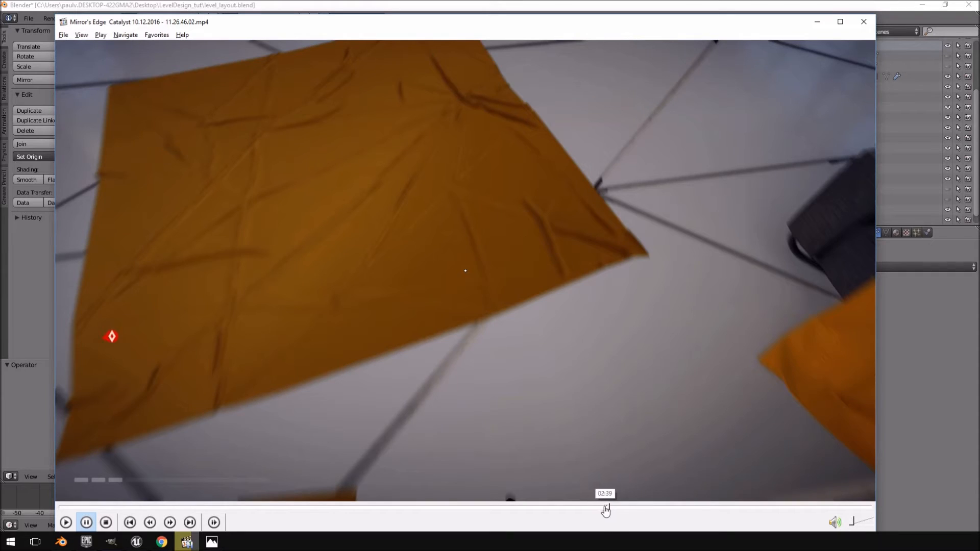
drag(606, 508, 532, 508)
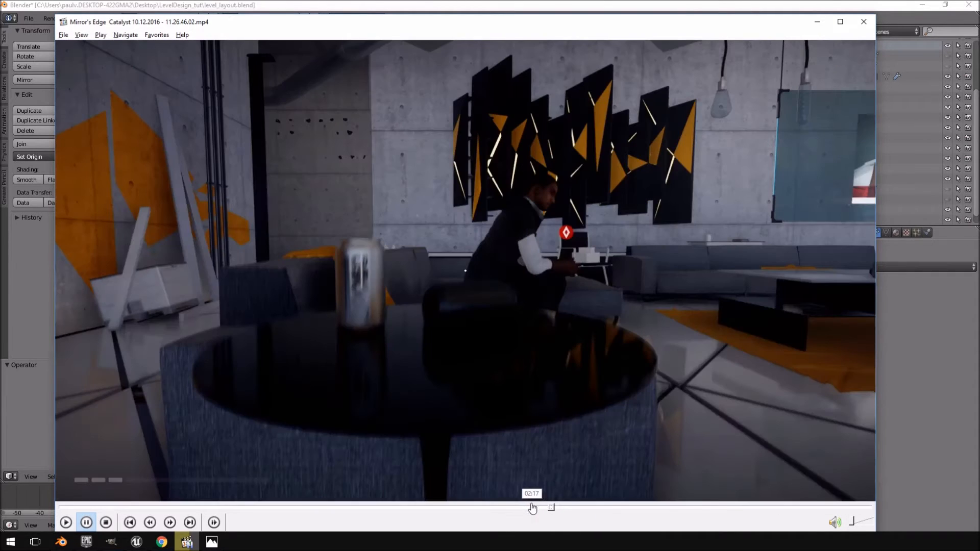
click(531, 507)
click(542, 507)
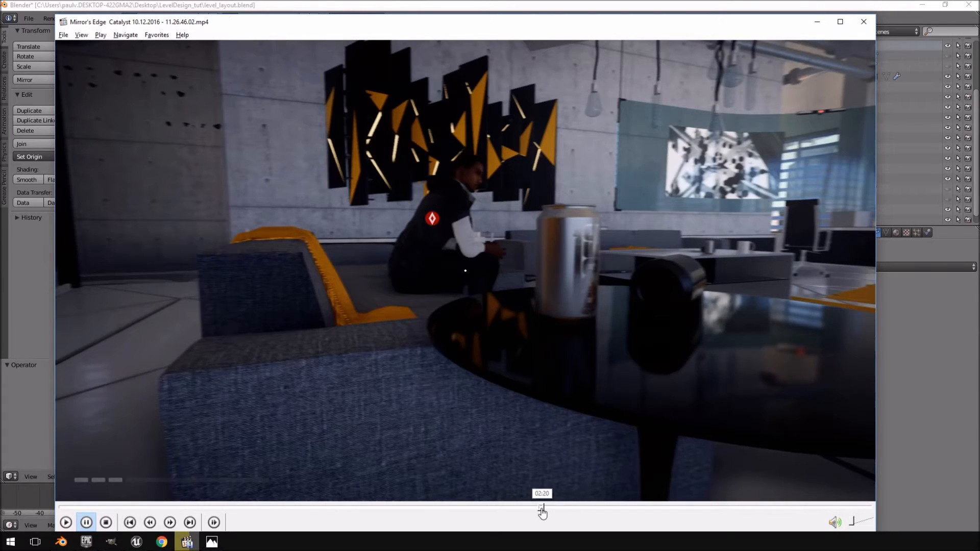
click(541, 507)
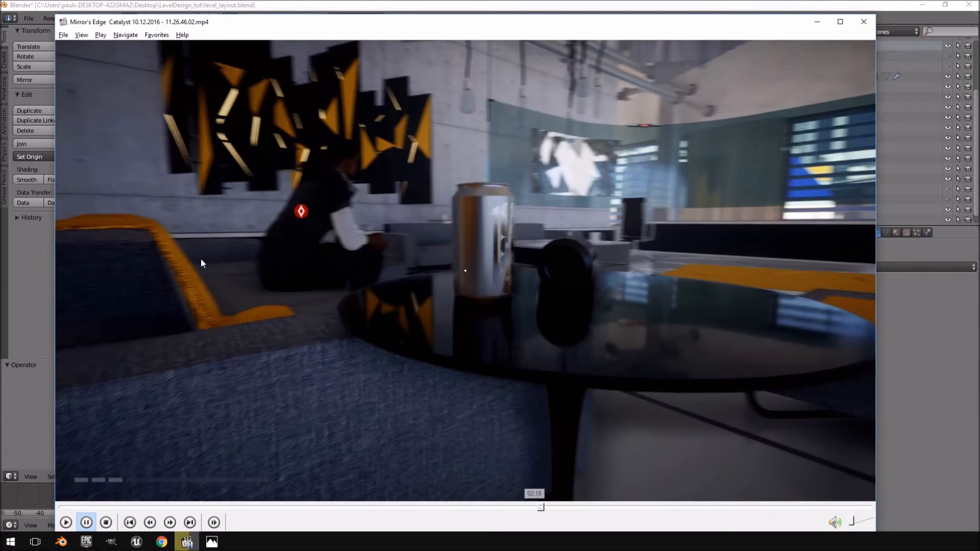
click(523, 507)
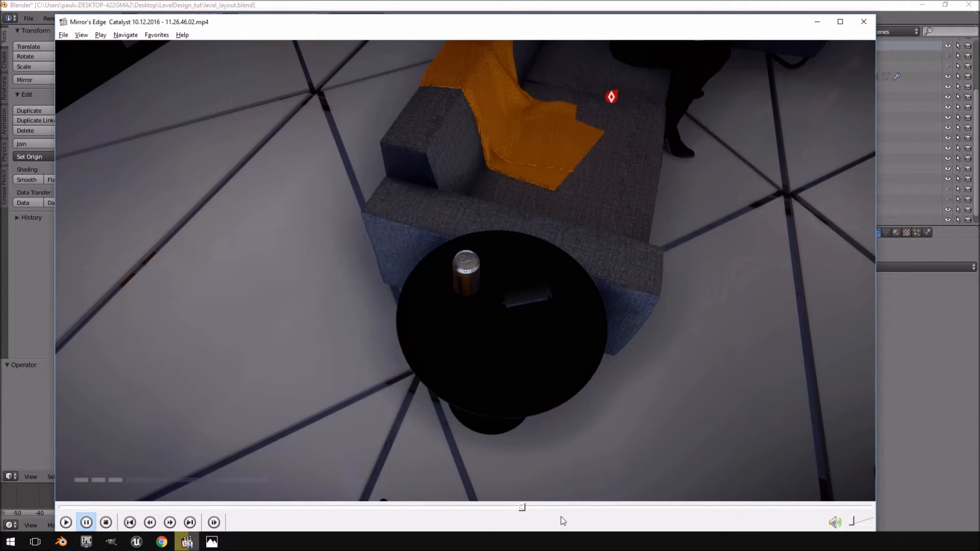
drag(543, 510, 618, 511)
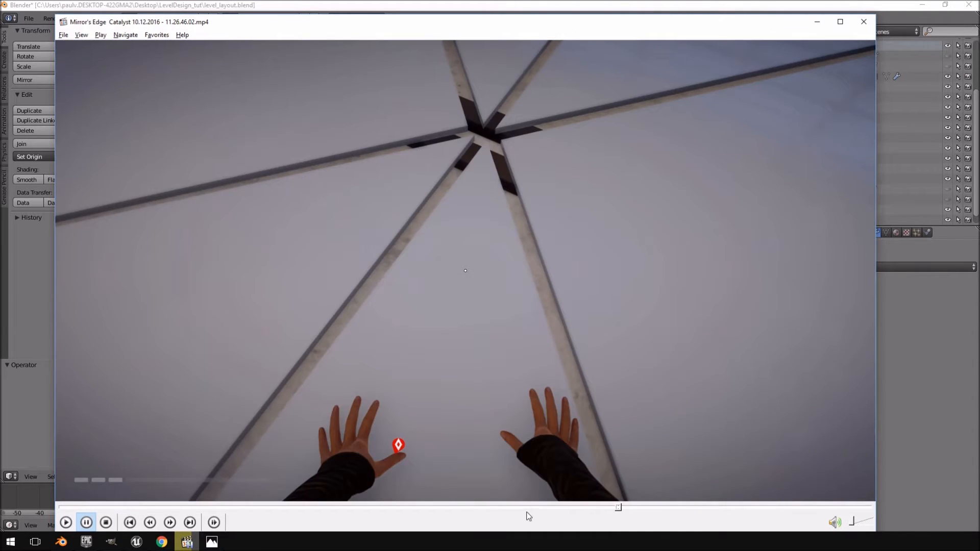
click(593, 508)
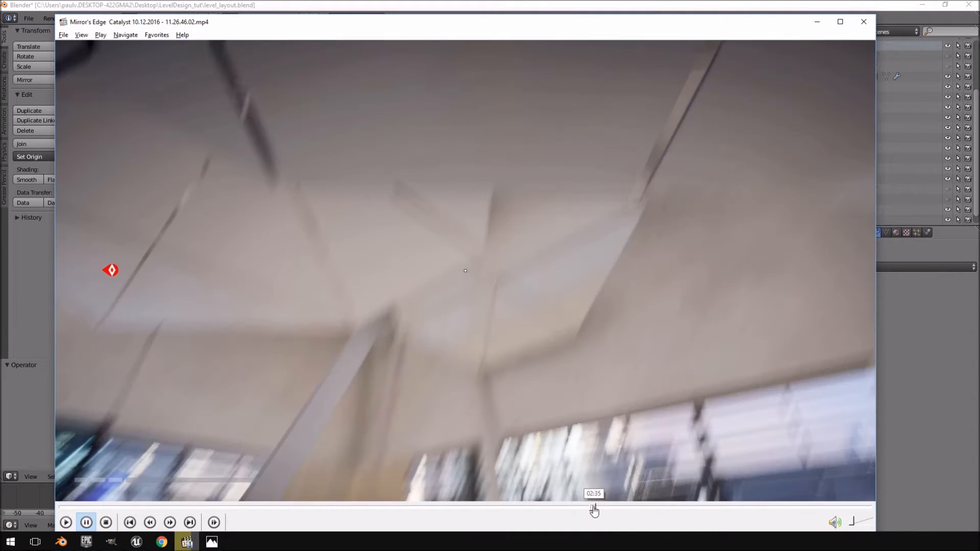
click(568, 508)
click(819, 23)
Compare the wrinkled carpet's shape with the reference by viewing it from directly above and at several angles.
middle_drag(439, 313, 623, 313)
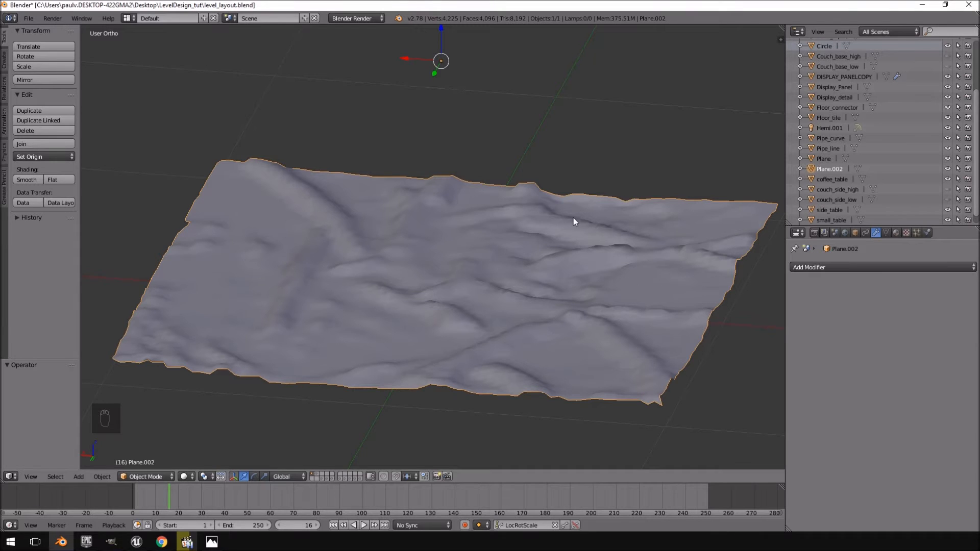
middle_drag(573, 216, 565, 265)
key(KP_7)
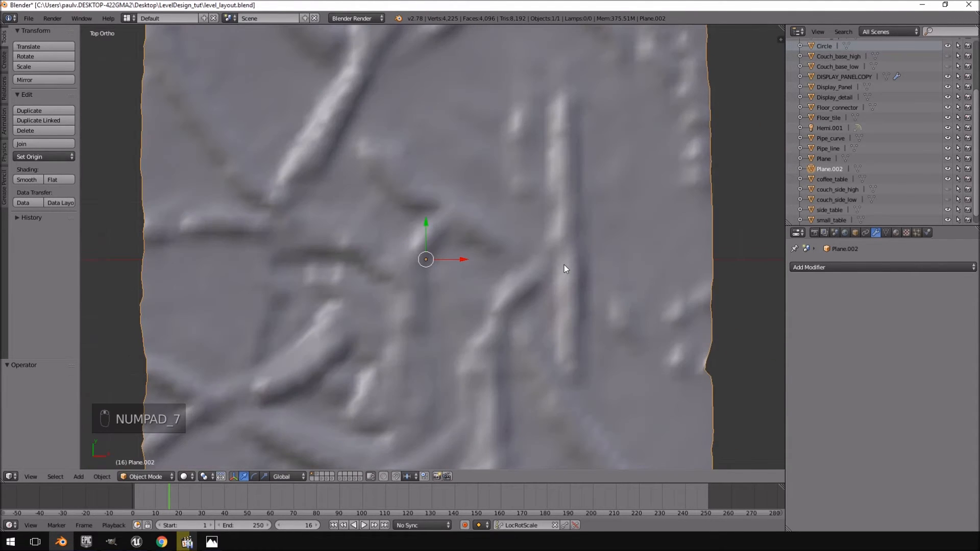
middle_drag(541, 322, 525, 226)
key(KP_7)
scroll(549, 240, down, 5)
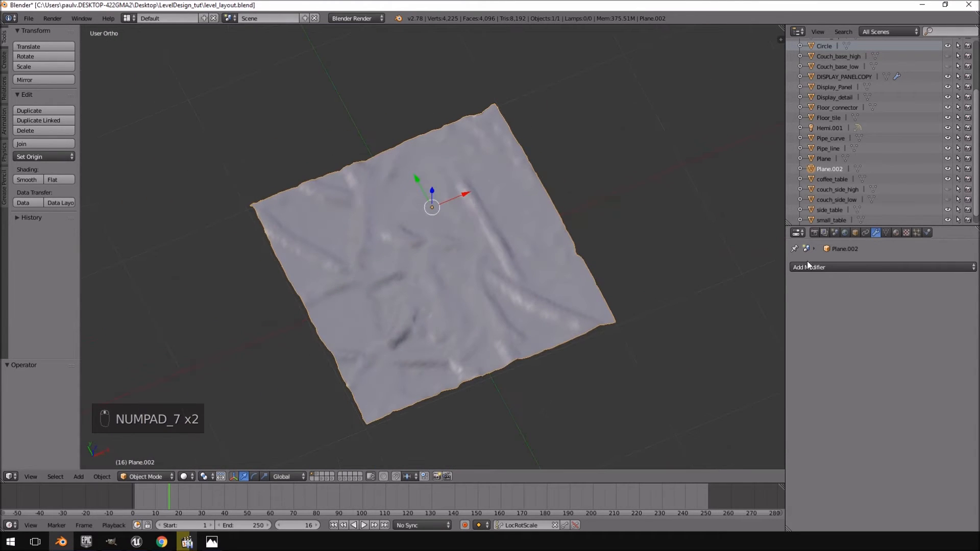
middle_drag(429, 272, 637, 267)
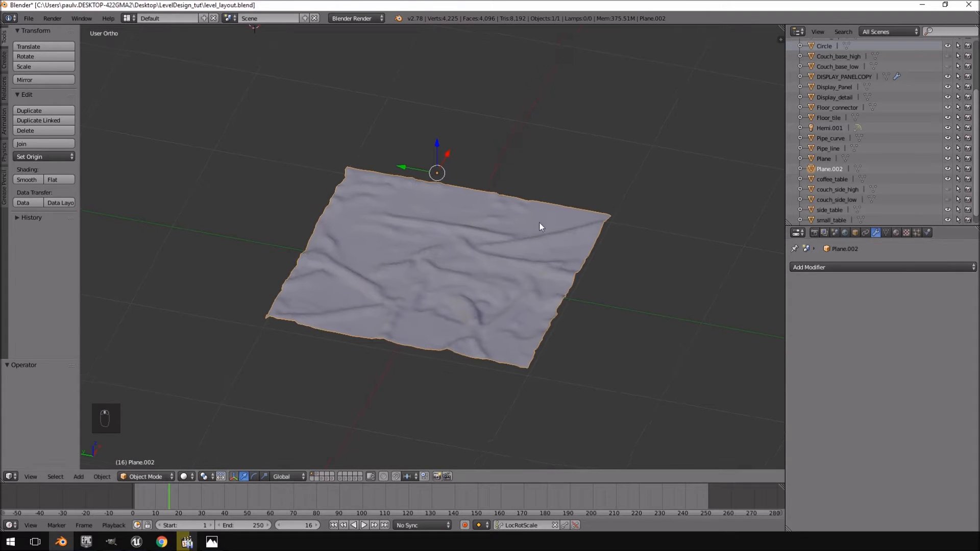
middle_drag(520, 188, 541, 256)
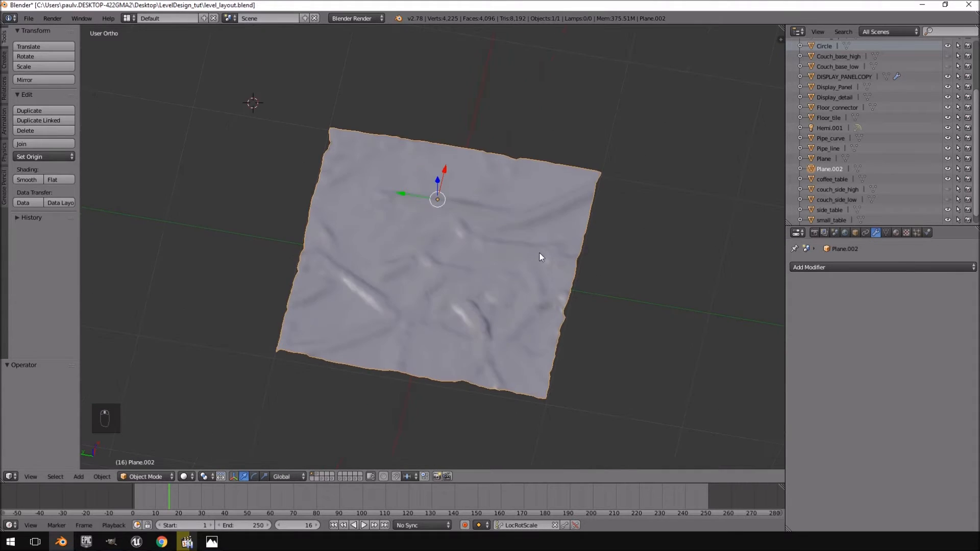
Reset the 3D cursor to the world origin and add a plane with radius 1 there.
key(KP_7)
key(a)
key(a)
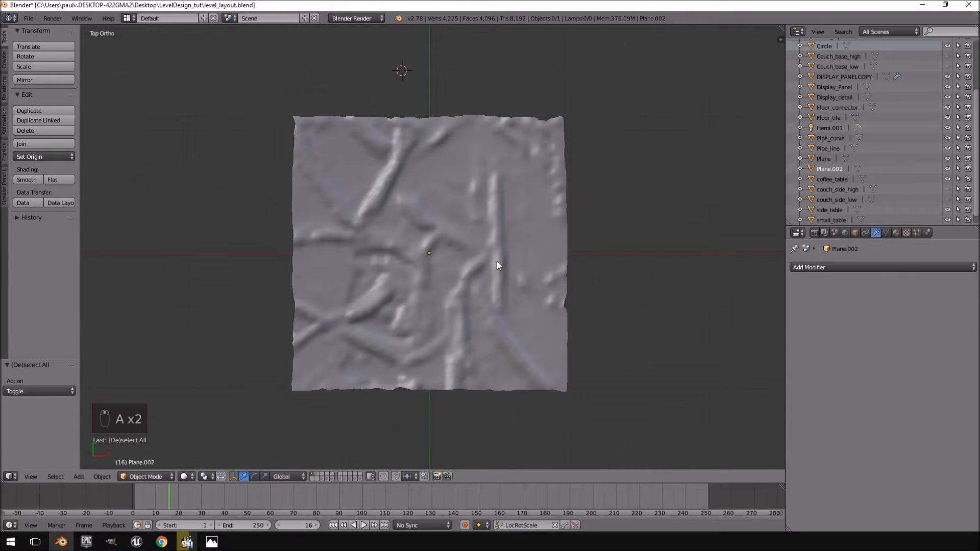
key(shift+c)
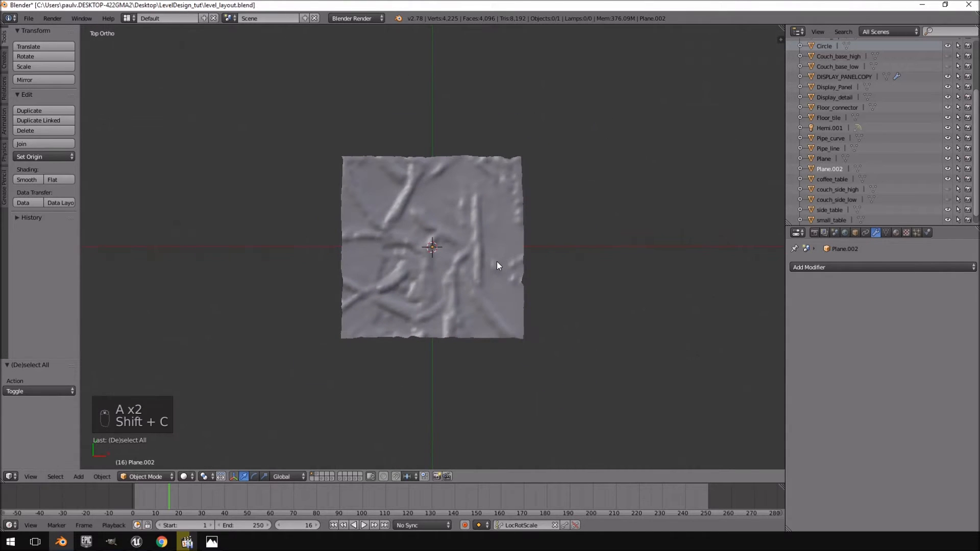
key(shift+a)
click(528, 262)
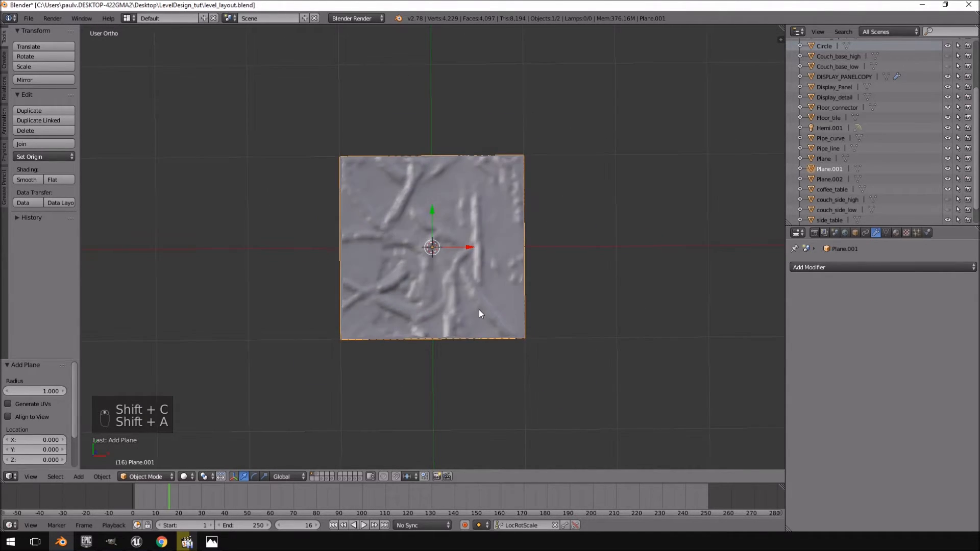
Raise the new flat plane 0.06 along the Z axis towards the wrinkled carpet.
key(KP_1)
scroll(478, 313, up, 5)
key(g)
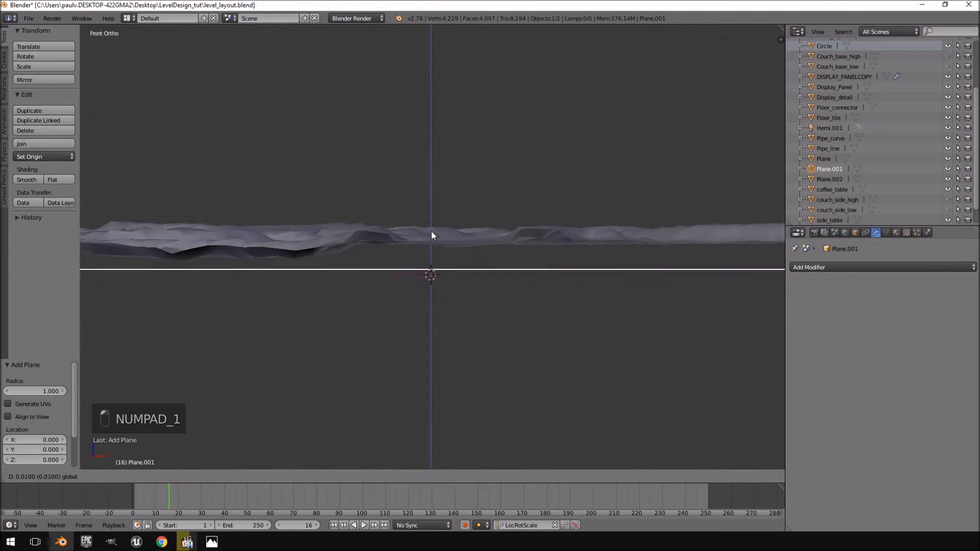
click(435, 212)
Select the wrinkled high-poly carpet, add a Shrinkwrap modifier to it and look through the available target objects.
right_click(452, 234)
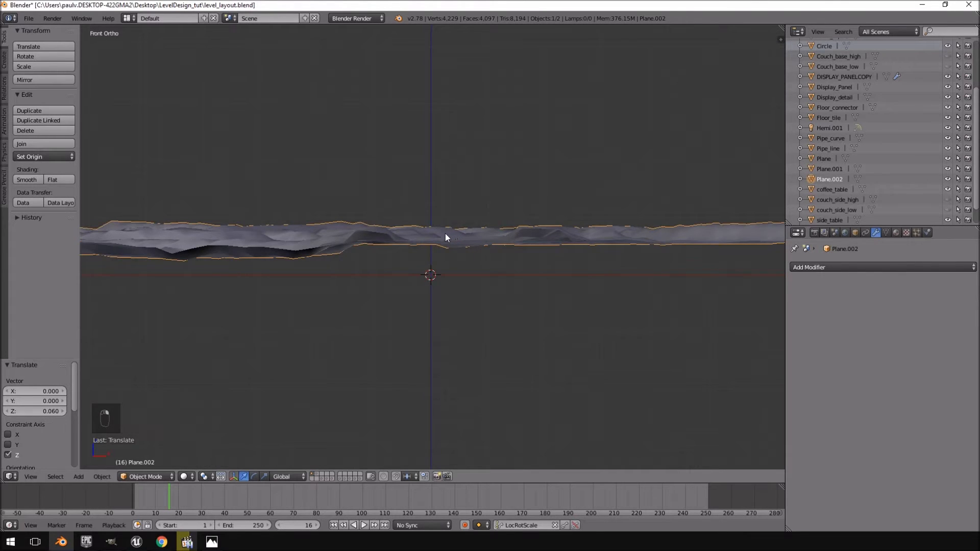
scroll(445, 234, down, 2)
scroll(441, 238, up, 2)
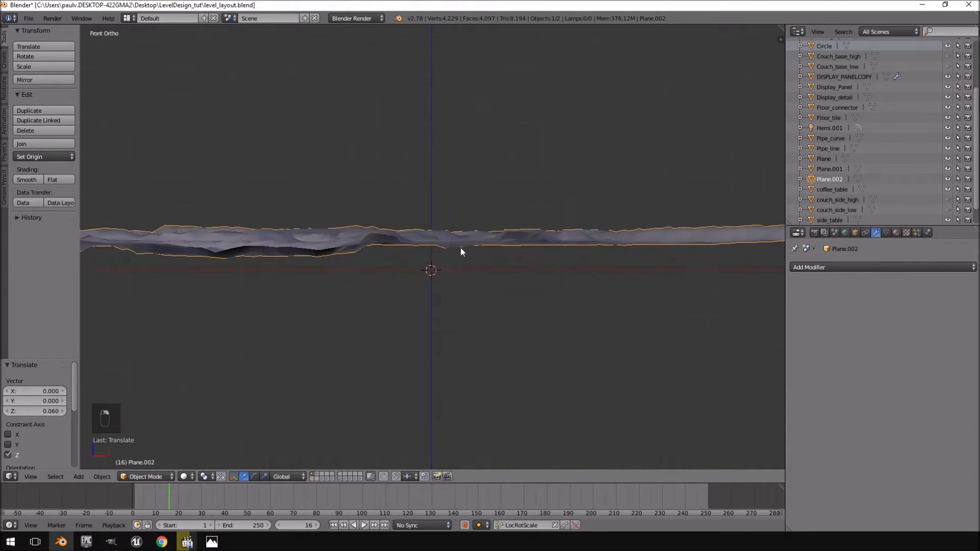
middle_drag(444, 176, 489, 293)
right_click(440, 223)
right_click(487, 130)
scroll(487, 130, down, 5)
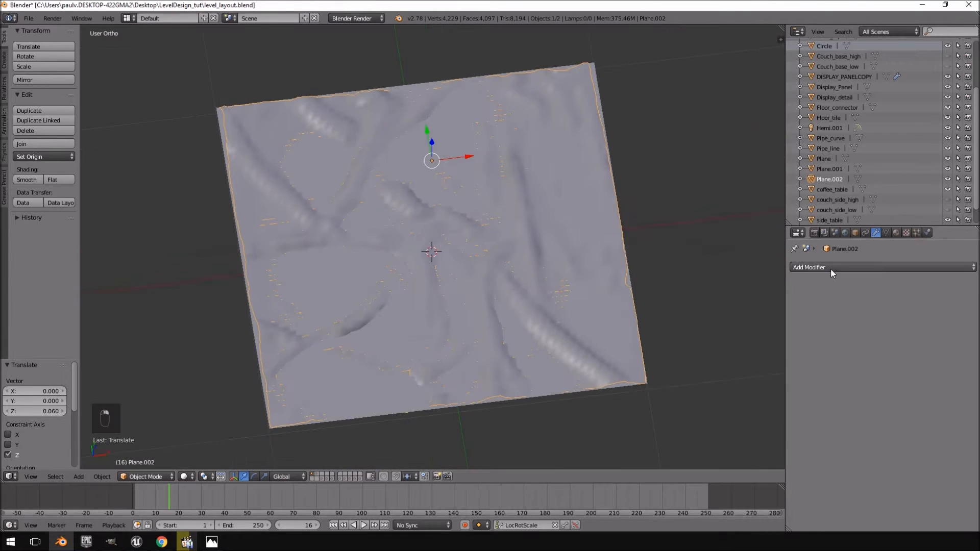
click(839, 265)
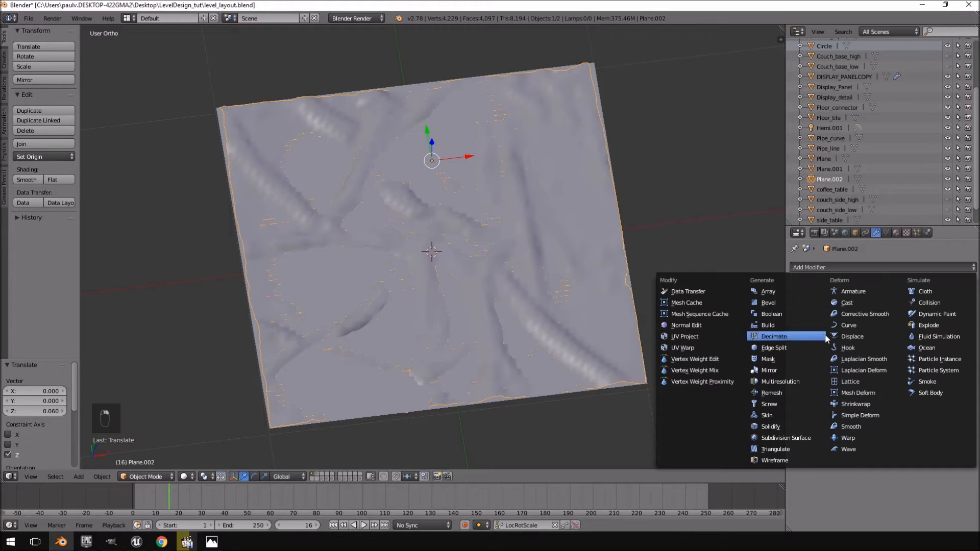
click(875, 407)
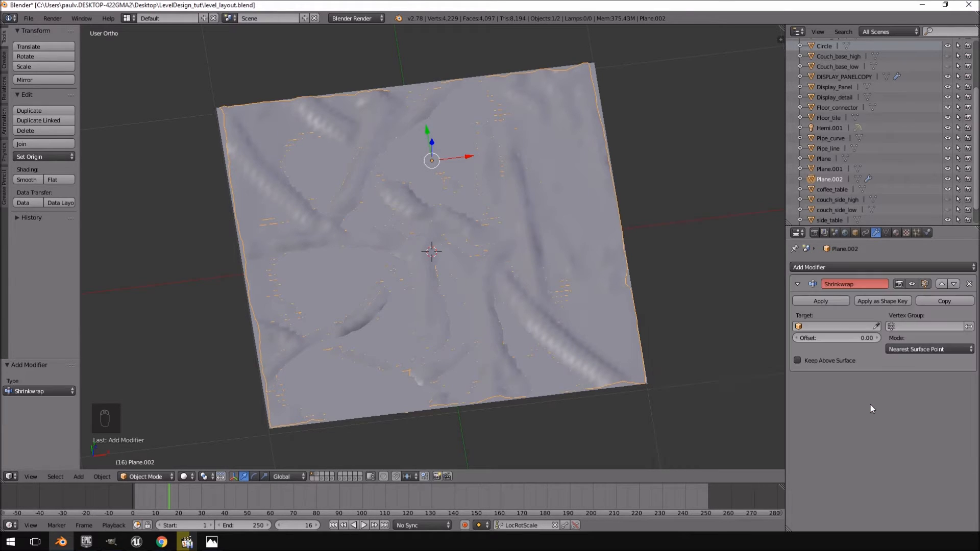
click(843, 328)
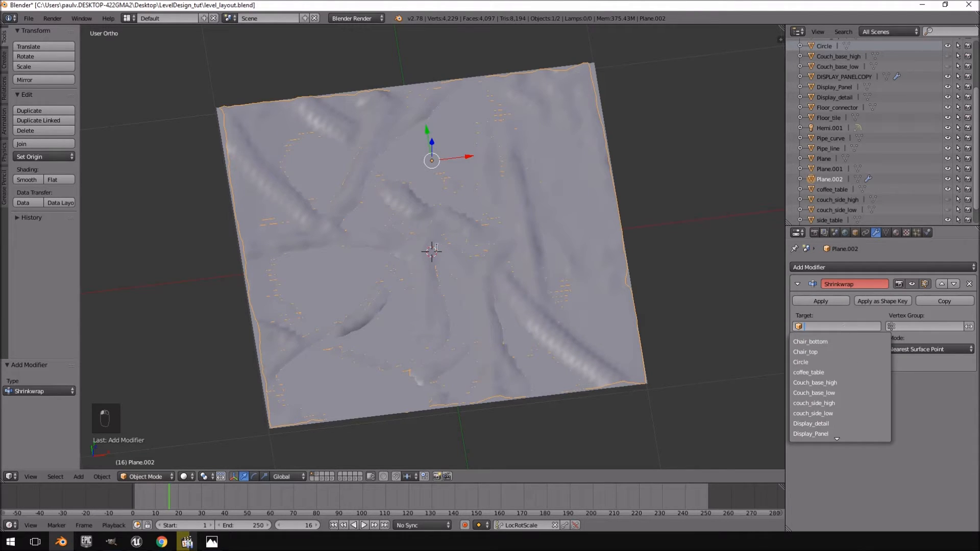
right_click(516, 181)
right_click(492, 237)
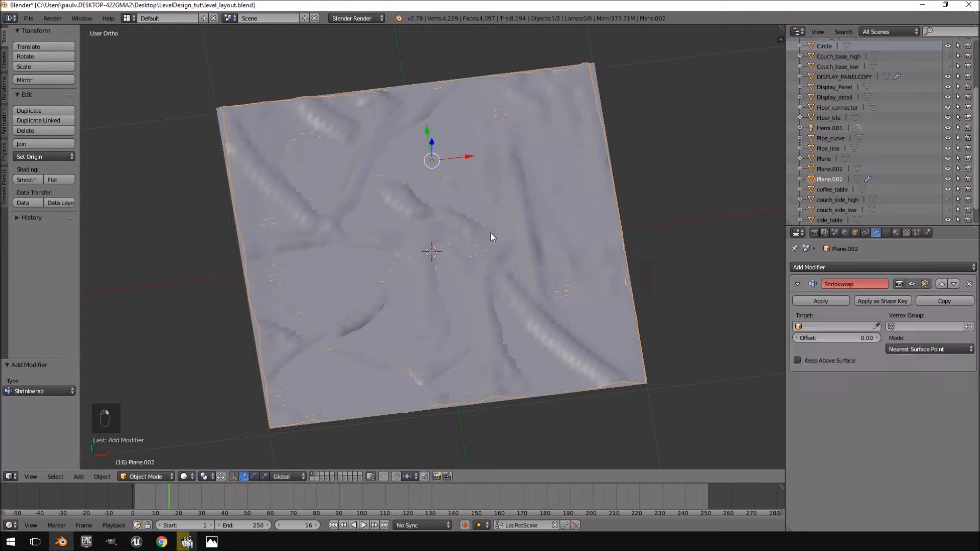
Rename the wrinkled high-poly carpet object as MATERIAL_BAKE.
double_click(843, 179)
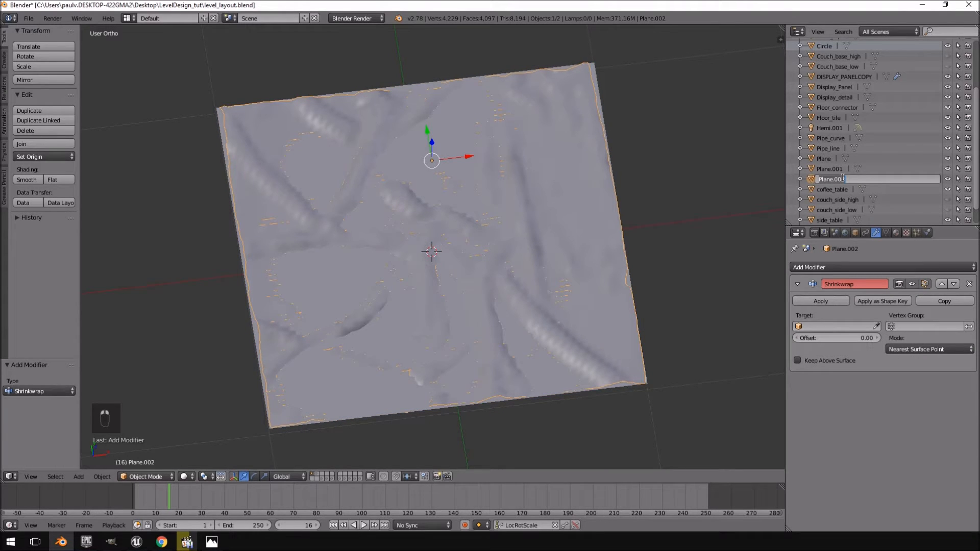
text(MATERIAL_BAKE)
key(Return)
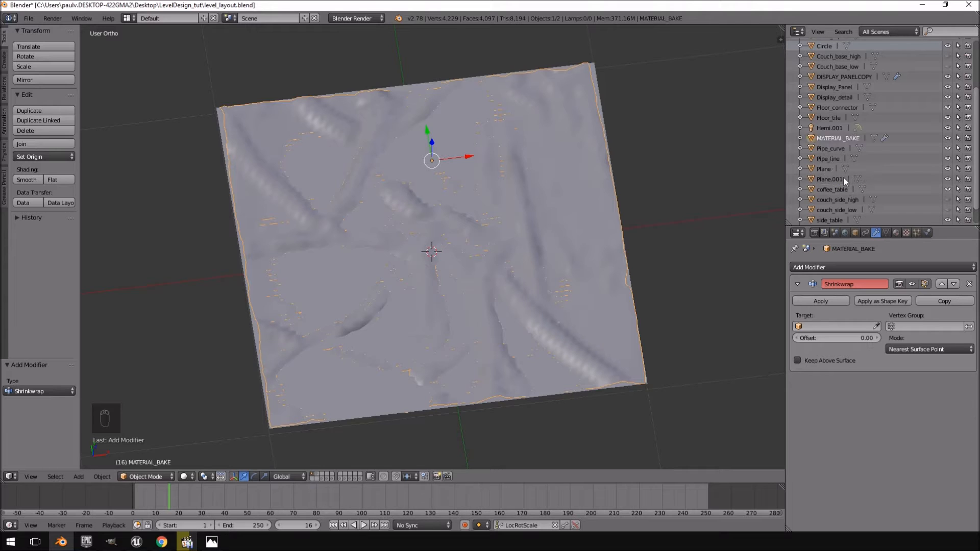
Add a Shrinkwrap modifier to the flat low-poly plane with MATERIAL_BAKE as its target.
right_click(572, 240)
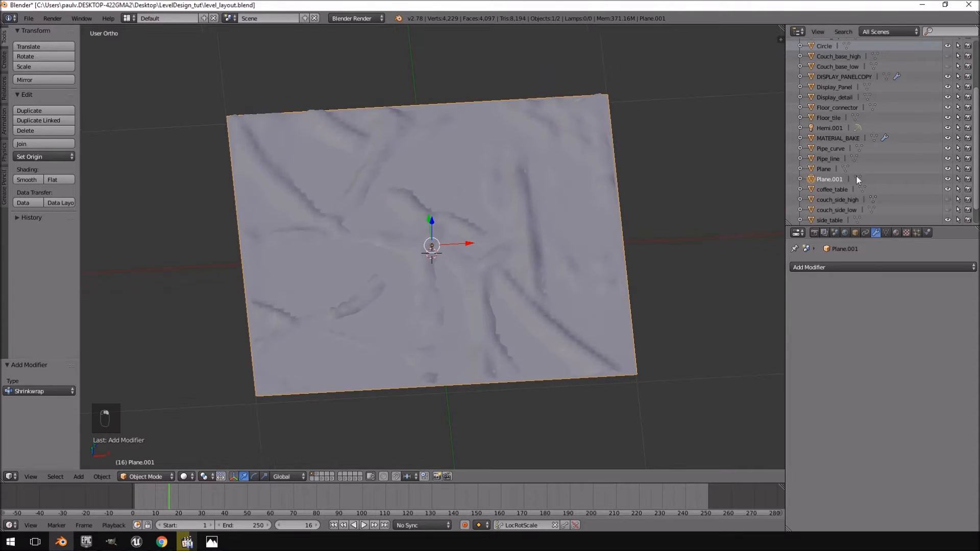
right_click(540, 240)
right_click(540, 240)
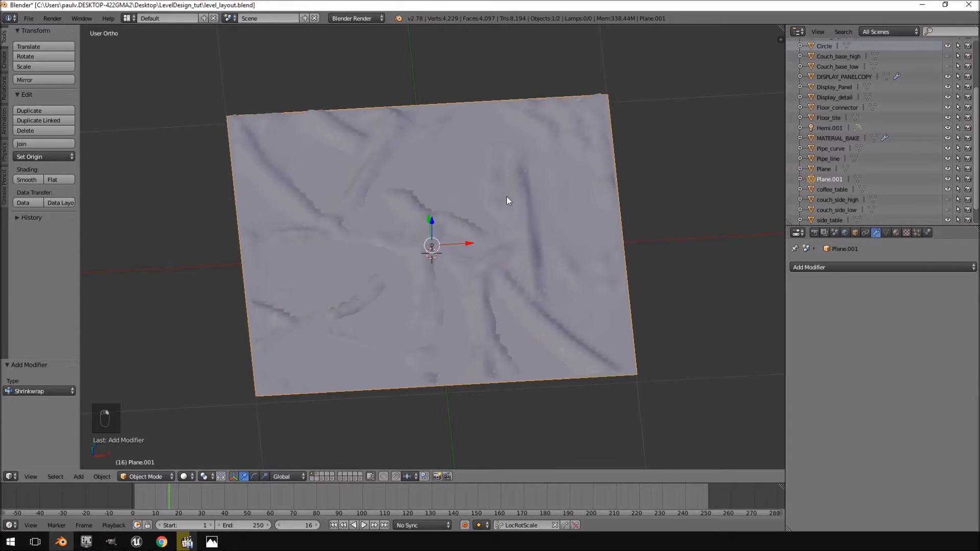
click(853, 268)
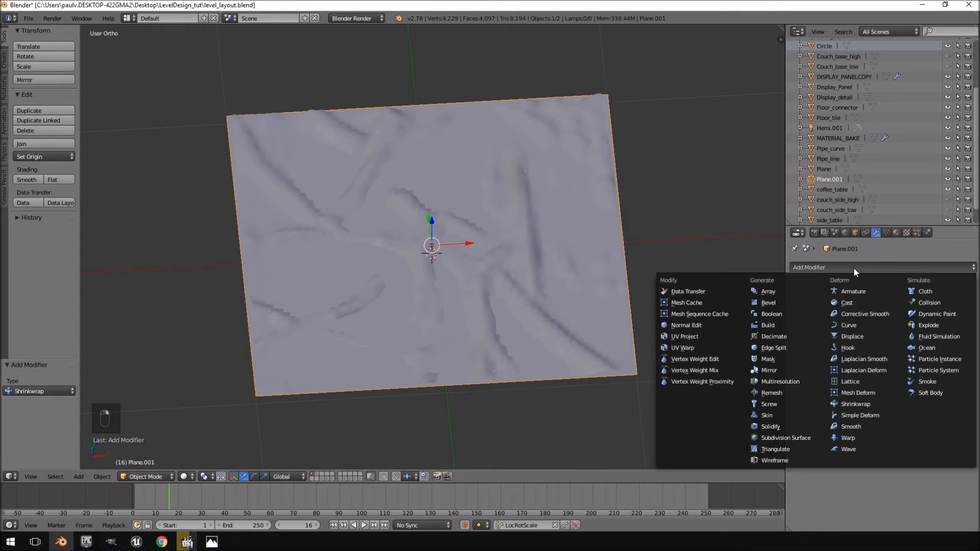
click(854, 404)
click(822, 327)
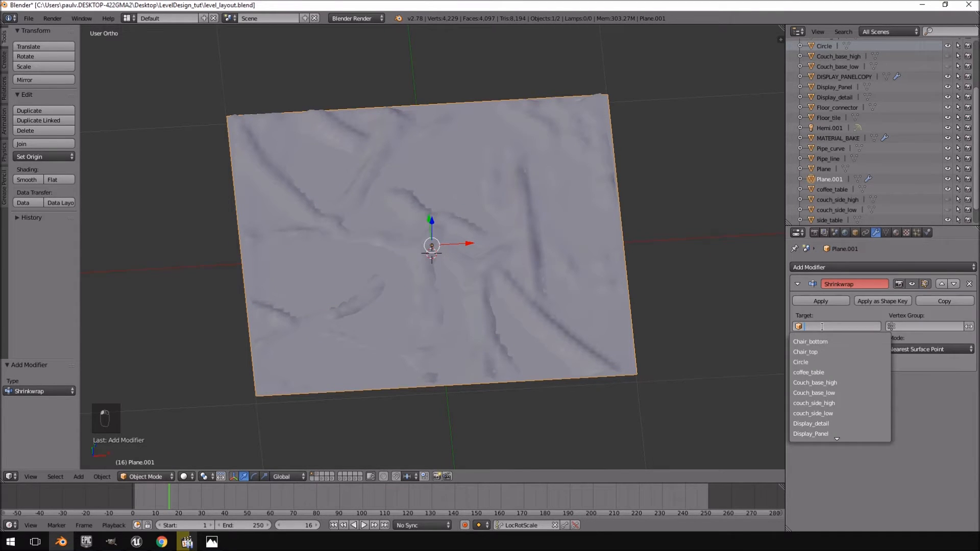
scroll(827, 433, down, 9)
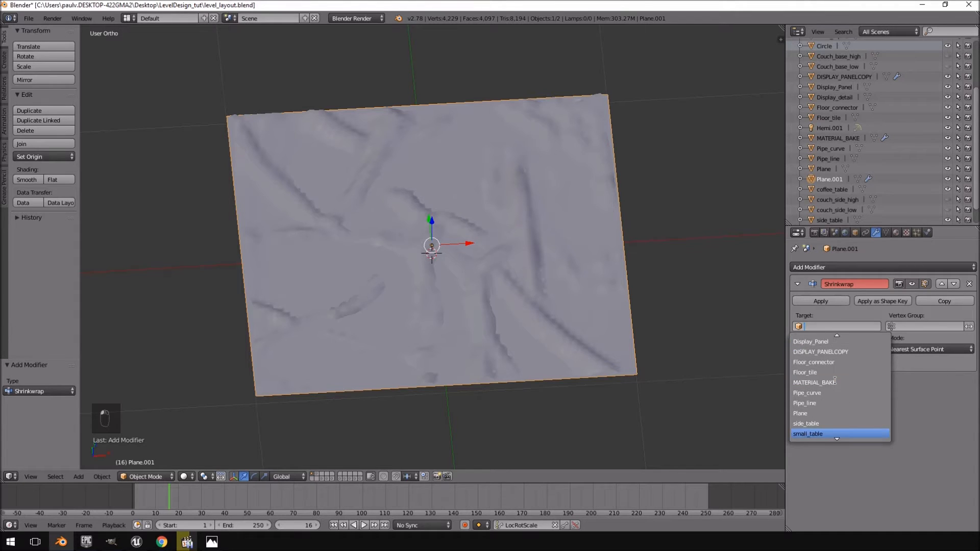
click(835, 382)
Subdivide the low-poly plane's mesh four times so it follows the carpet's wrinkles.
middle_drag(455, 259, 515, 220)
scroll(534, 244, up, 3)
key(Tab)
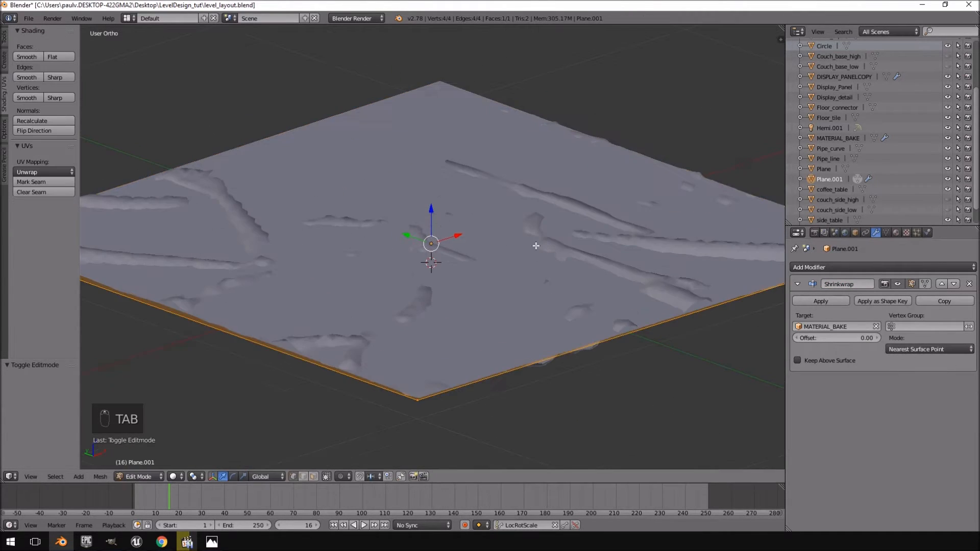
key(w)
click(536, 246)
key(w)
click(535, 246)
key(w)
click(535, 246)
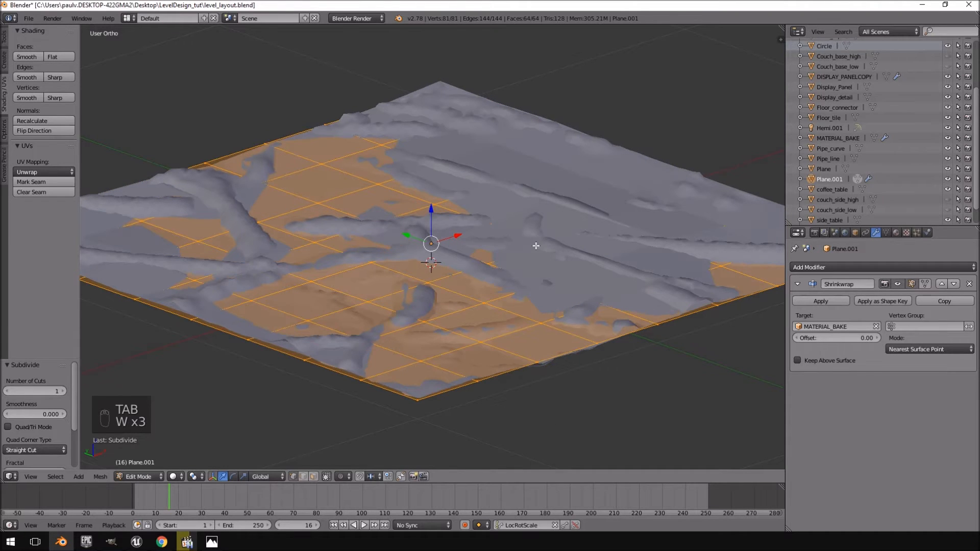
key(w)
click(535, 246)
key(Tab)
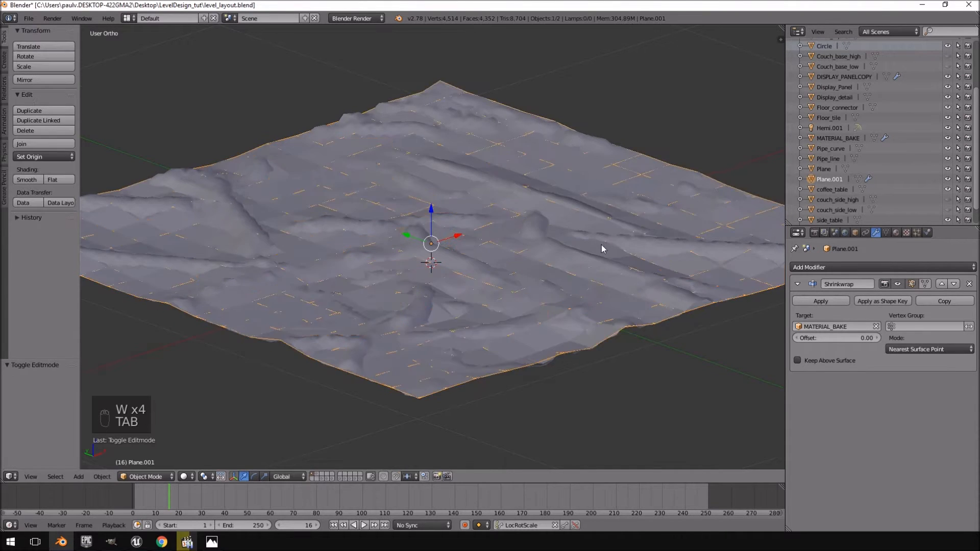
Apply the low-poly plane's Shrinkwrap modifier and give the plane smooth shading.
mouse_move(580, 241)
middle_down()
mouse_move(543, 213)
mouse_move(566, 240)
middle_up()
click(825, 300)
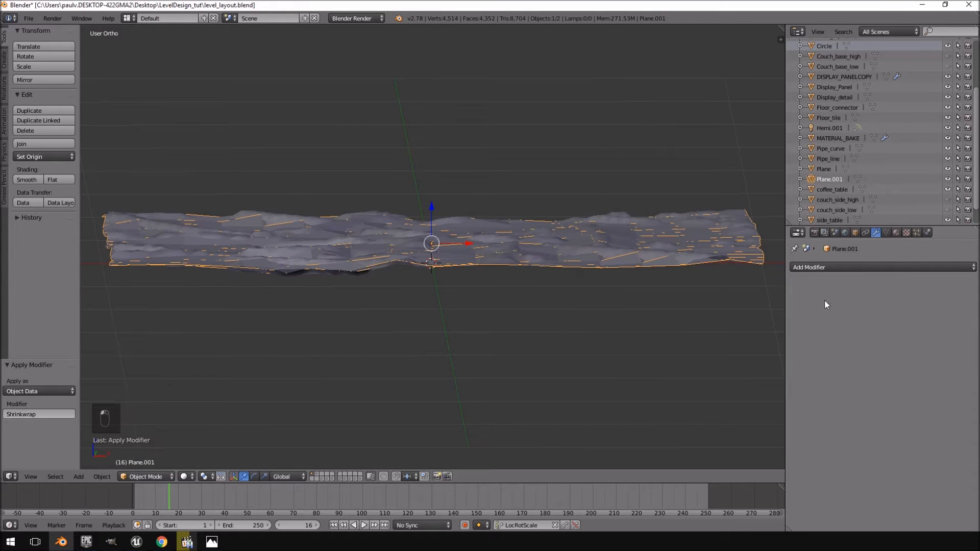
middle_drag(592, 286, 557, 310)
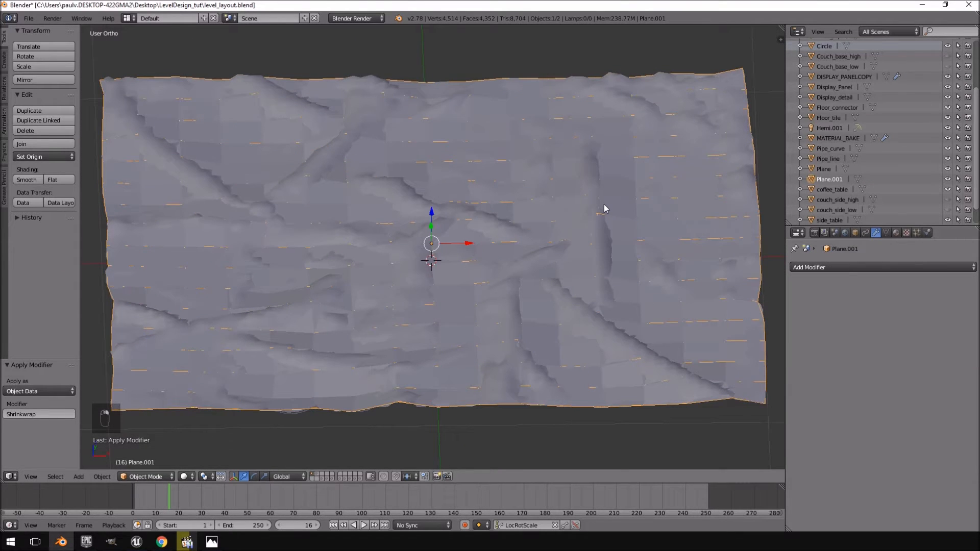
key(ctrl+z)
key(ctrl+shift+z)
click(32, 179)
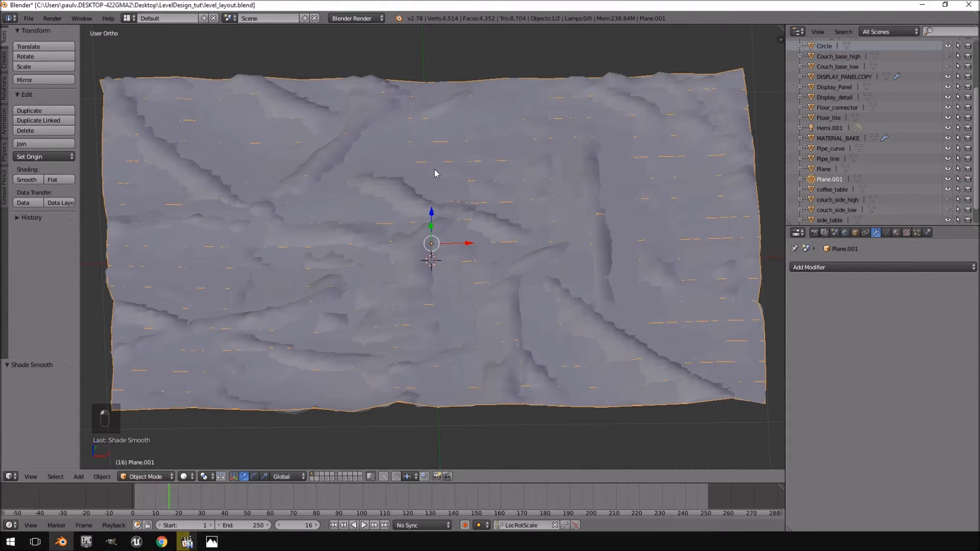
Move the high-poly MATERIAL_BAKE carpet to another layer.
right_click(431, 170)
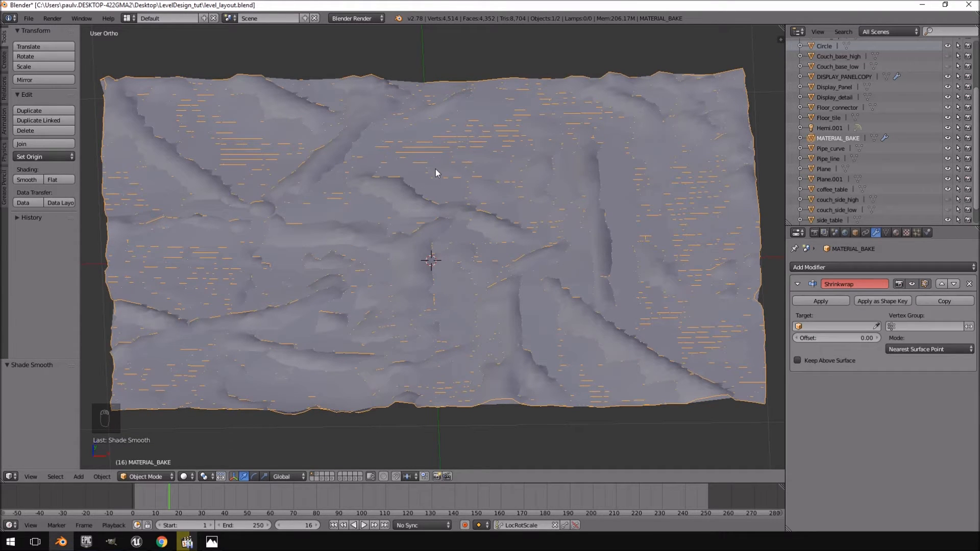
key(m)
click(515, 193)
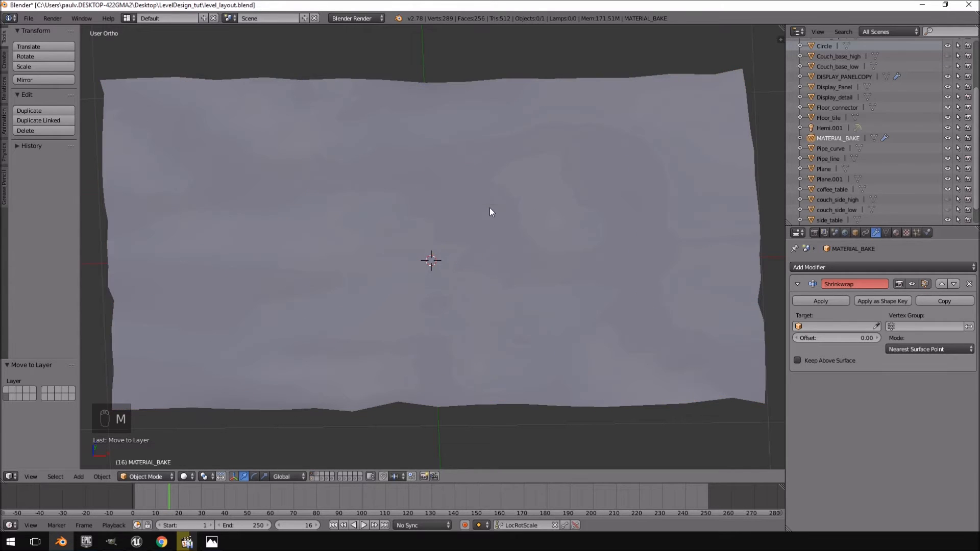
Select the low-poly carpet and examine its shape and mesh from low angles and directly above.
right_click(514, 285)
middle_drag(514, 286, 475, 268)
key(Tab)
key(Tab)
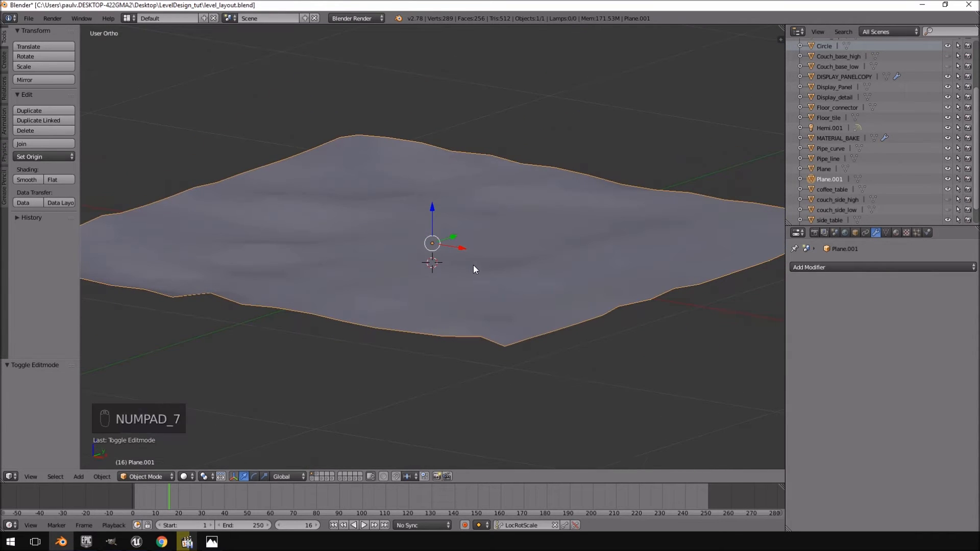
key(KP_7)
middle_drag(469, 277, 463, 227)
key(KP_7)
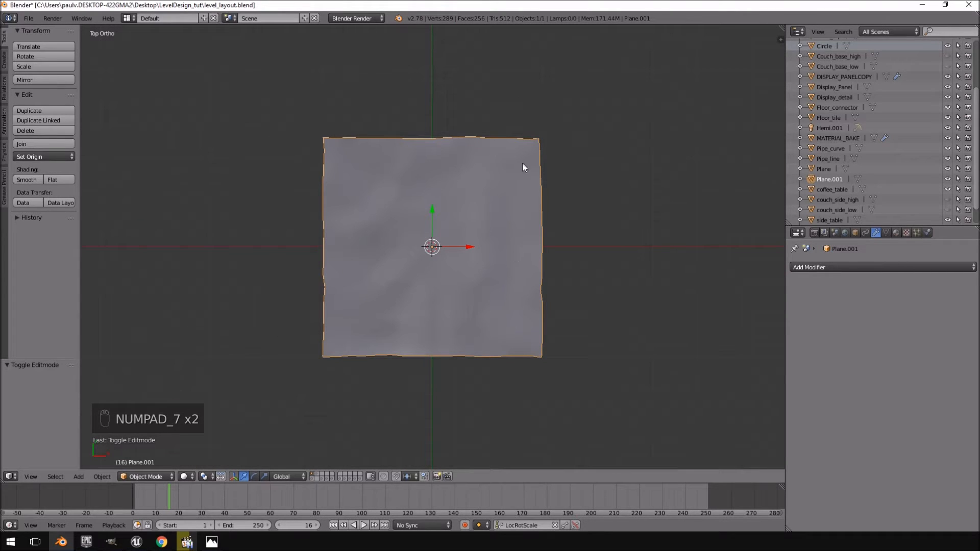
Split the 3D view vertically and turn the new area into a UV/Image Editor with the whole image in view.
right_click(427, 23)
click(424, 33)
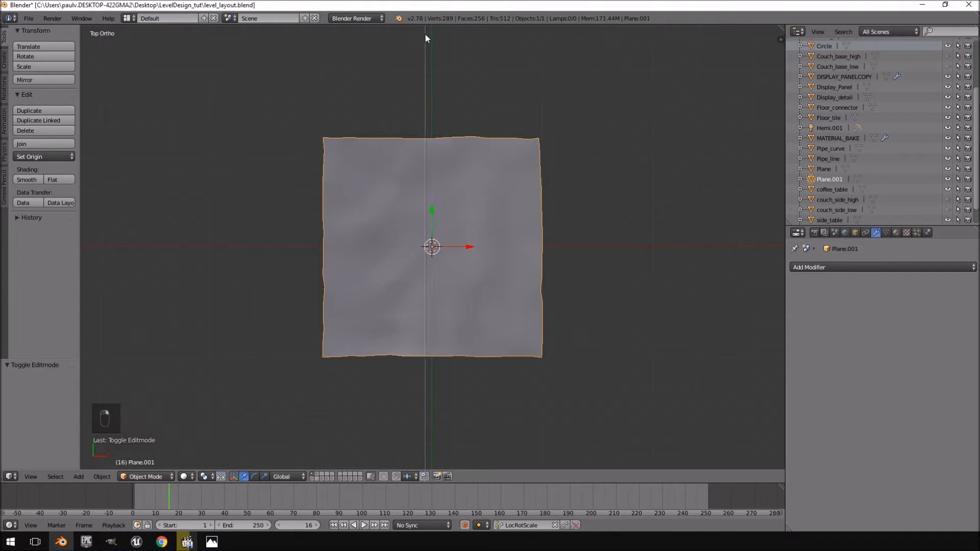
click(425, 38)
click(436, 476)
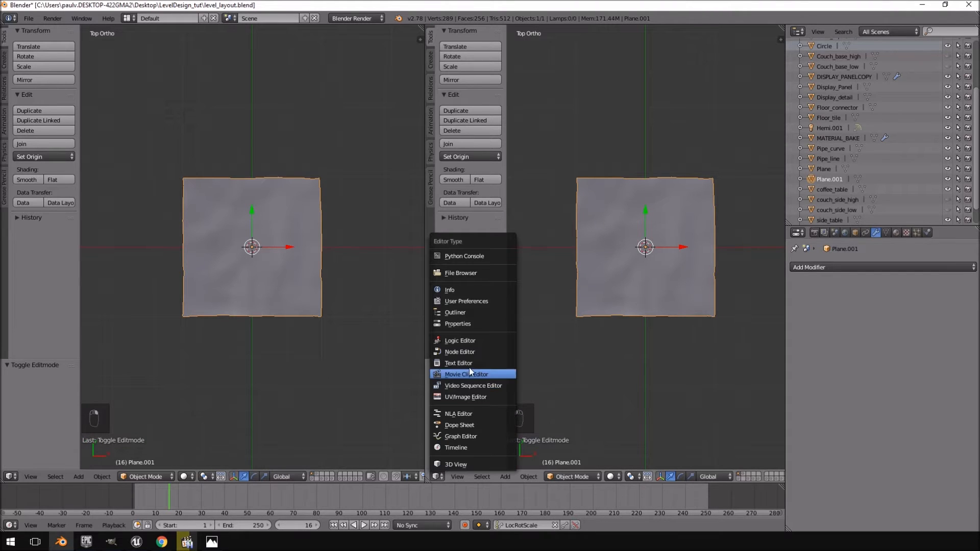
click(470, 396)
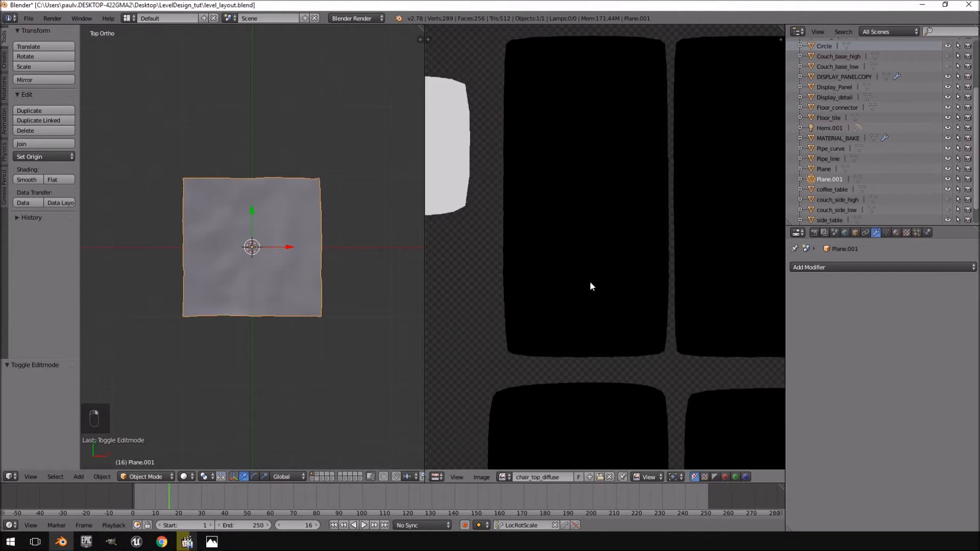
key(Home)
Create a new blank 2048 × 2048 px image named Carpet_material.
click(481, 476)
click(498, 467)
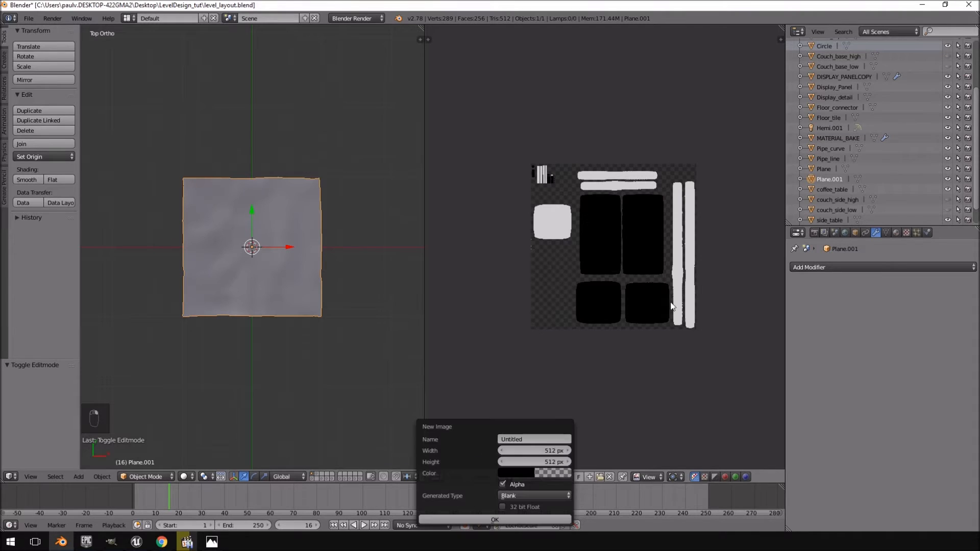
click(548, 451)
text(2048)
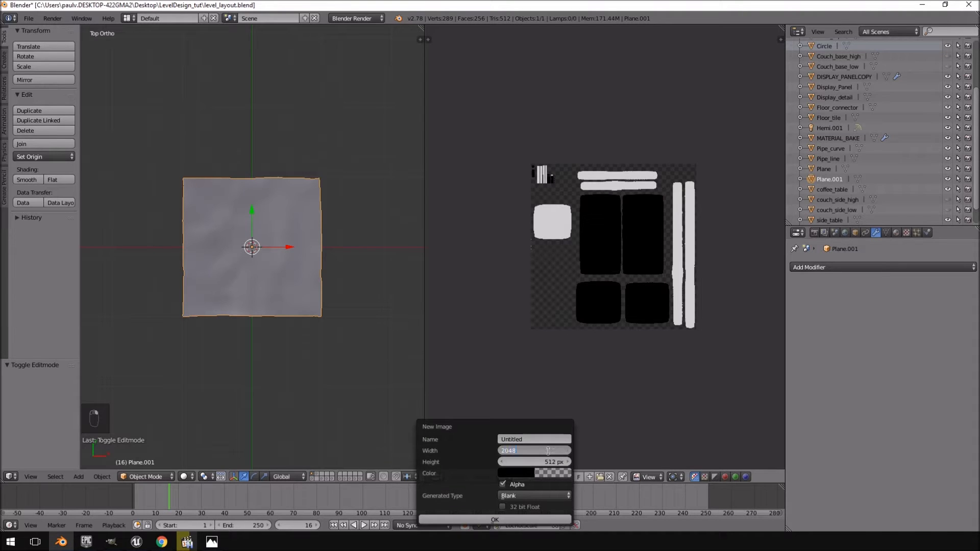
key(Tab)
text(204)
key(Return)
click(521, 439)
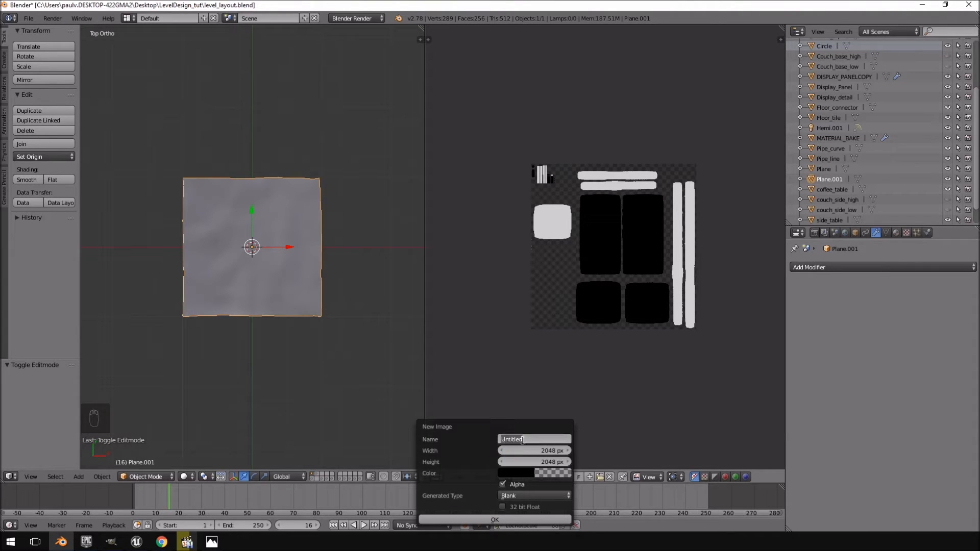
text(C)
key(Return)
click(489, 518)
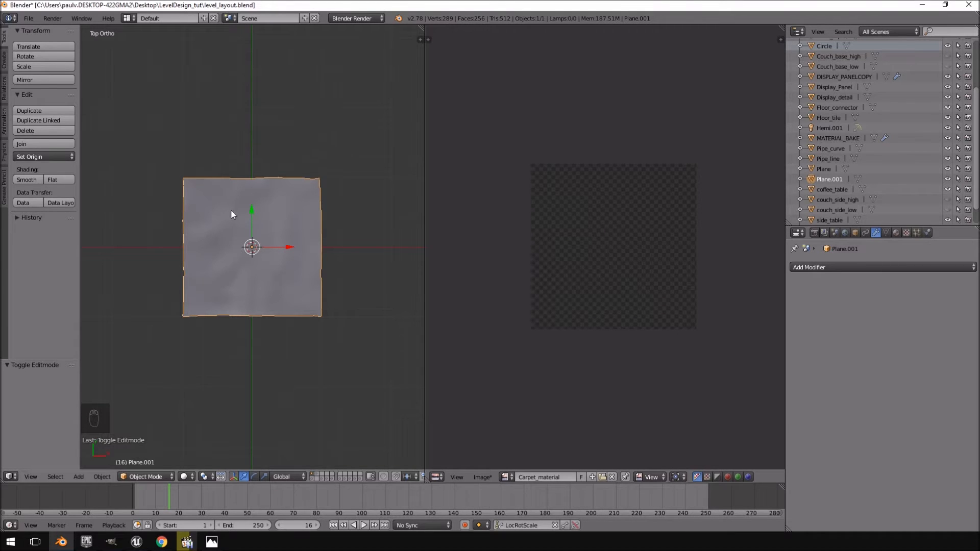
UV-map the whole low-poly carpet from directly above using Project from View (Bounds).
key(Tab)
middle_drag(191, 169, 263, 157)
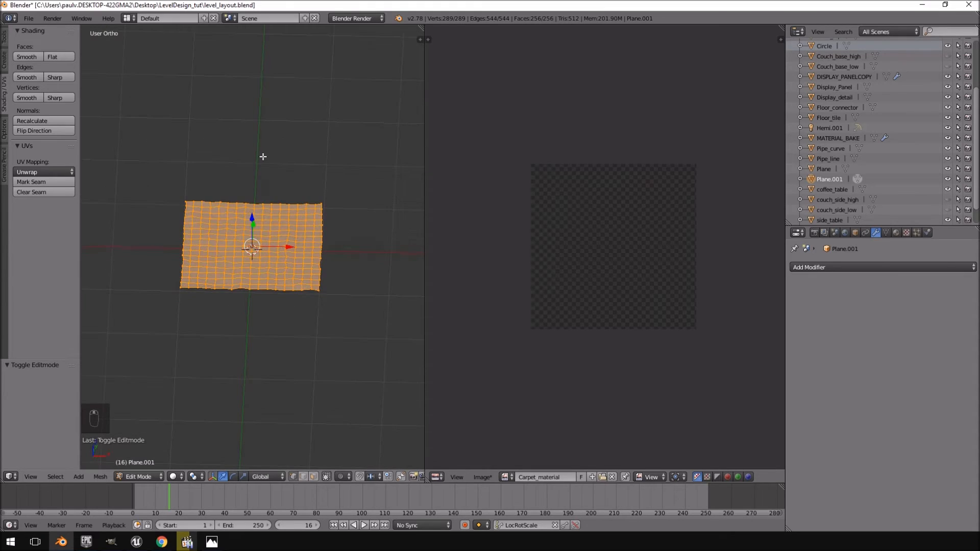
key(KP_7)
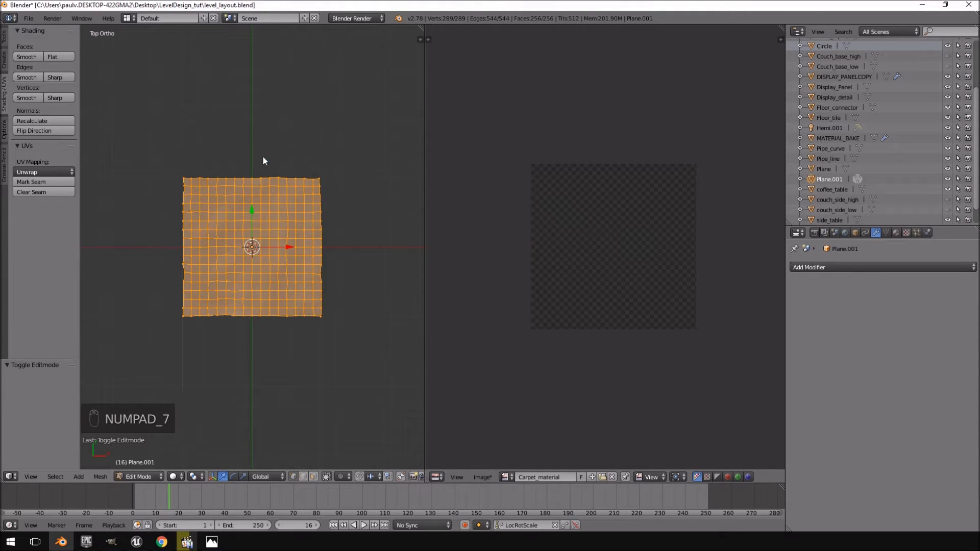
key(u)
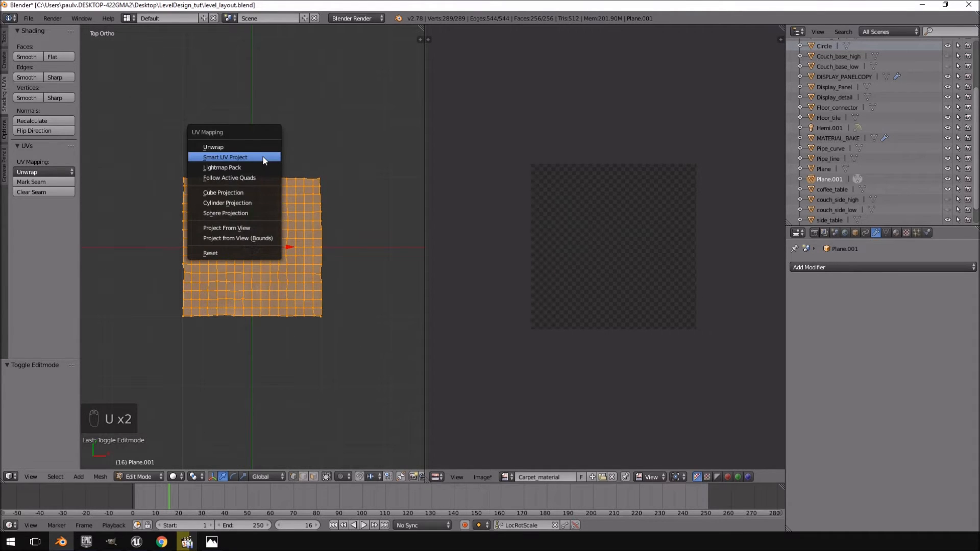
click(230, 237)
scroll(555, 216, up, 5)
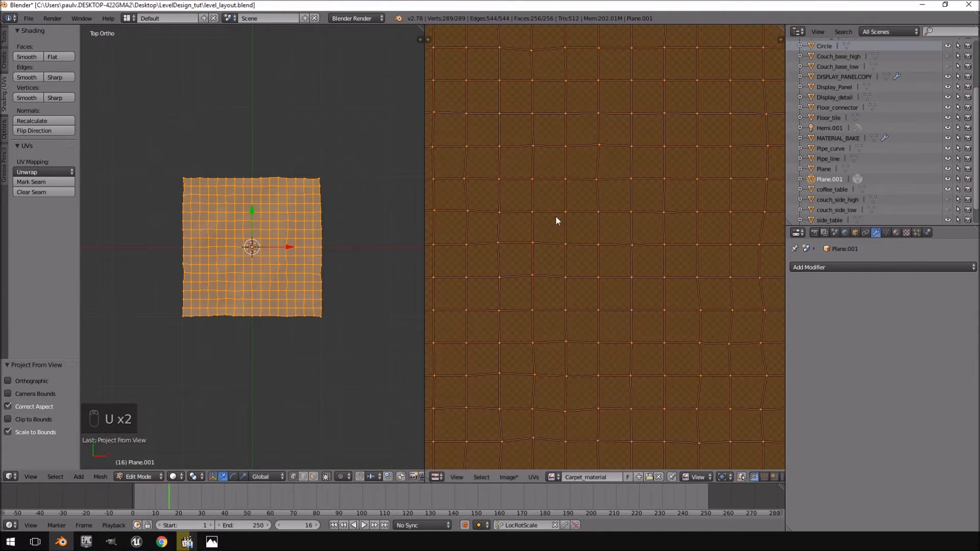
Examine how the carpet's UV layout fits the borders of the Carpet_material image.
scroll(612, 276, down, 2)
scroll(608, 298, up, 2)
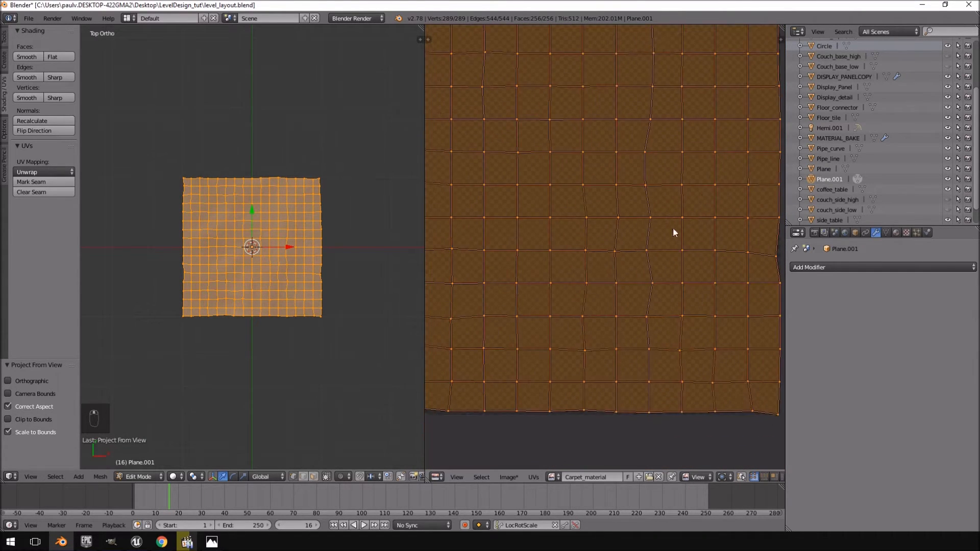
middle_drag(673, 229, 615, 165)
middle_drag(459, 268, 734, 231)
middle_drag(615, 232, 650, 233)
middle_drag(750, 234, 525, 280)
middle_drag(609, 271, 568, 266)
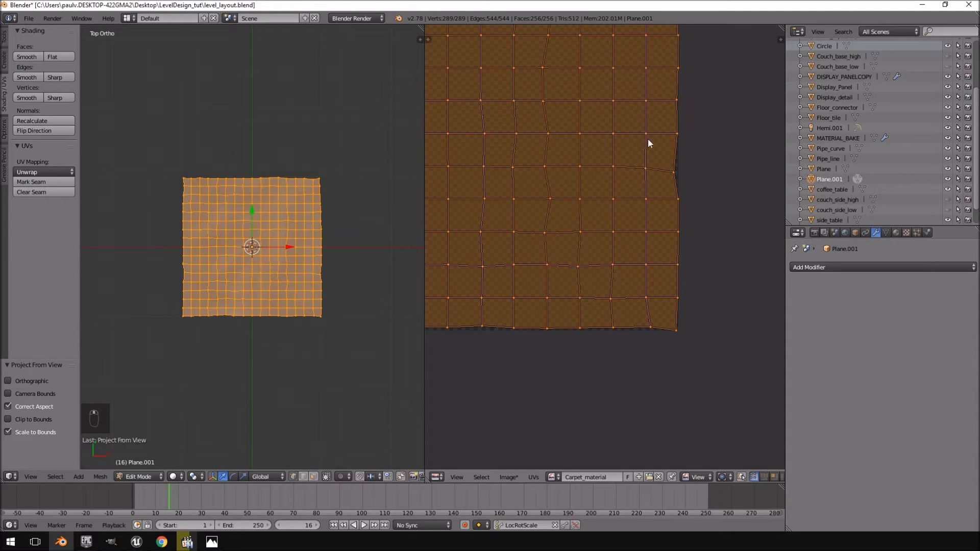
Return to Object Mode, move the high-poly MATERIAL_BAKE carpet back to the low-poly carpet's layer, and show that layer.
middle_drag(289, 307, 309, 265)
key(Tab)
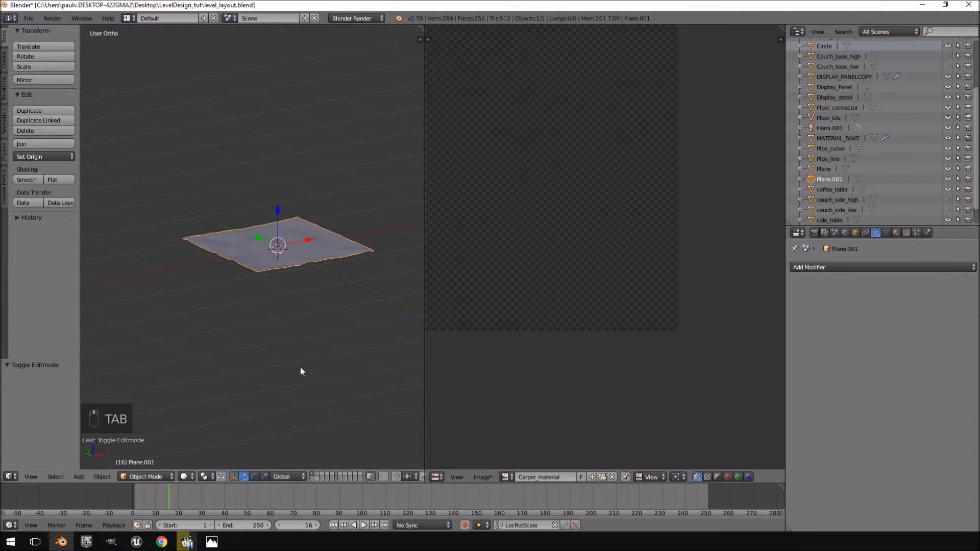
click(313, 479)
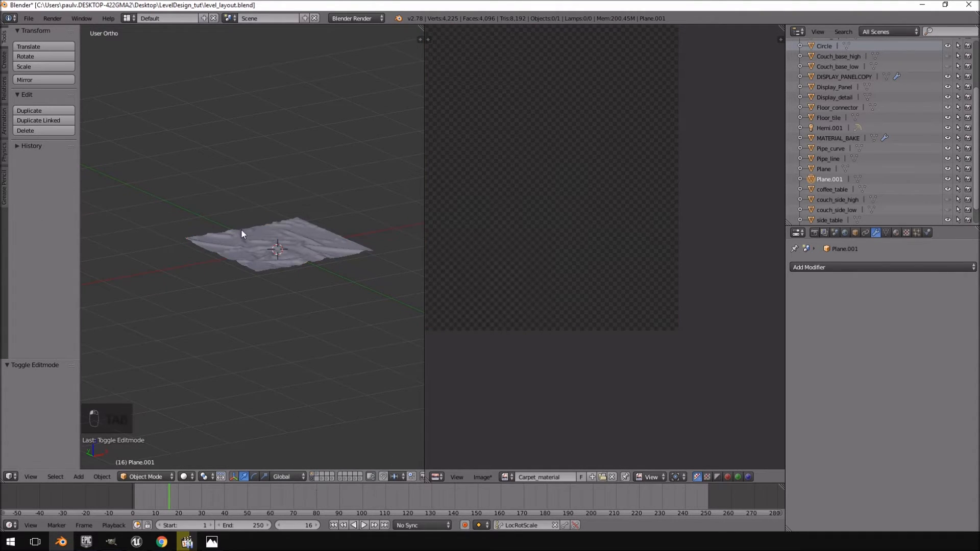
middle_drag(241, 228, 284, 250)
right_click(301, 243)
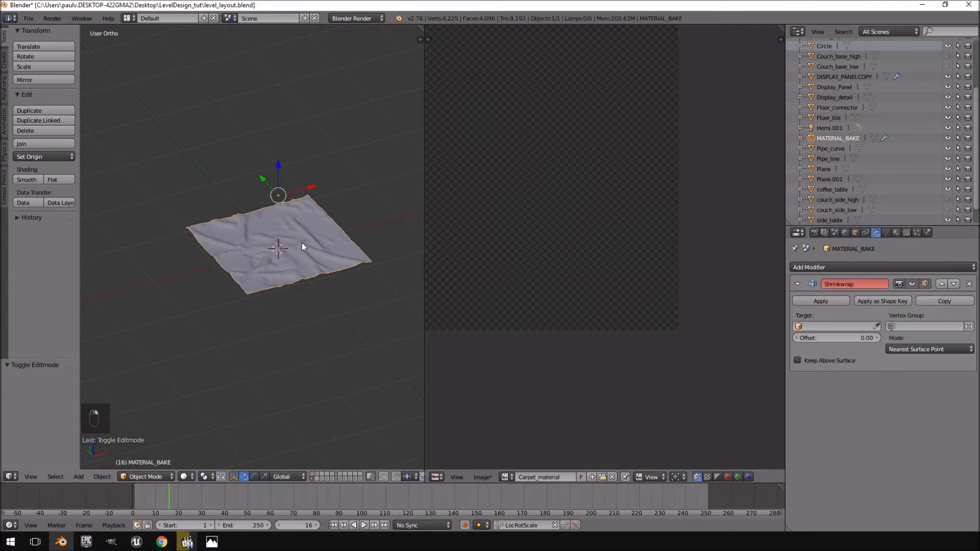
key(m)
click(390, 264)
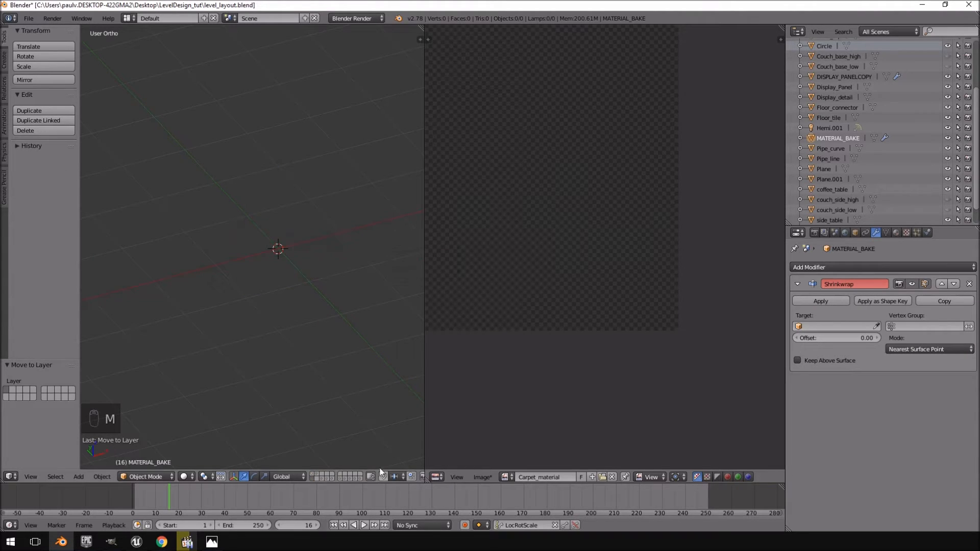
click(312, 474)
Remove the leftover Shrinkwrap modifier from the high-poly MATERIAL_BAKE carpet.
scroll(300, 298, up, 3)
middle_drag(300, 297, 243, 275)
right_click(283, 213)
right_click(283, 214)
click(969, 284)
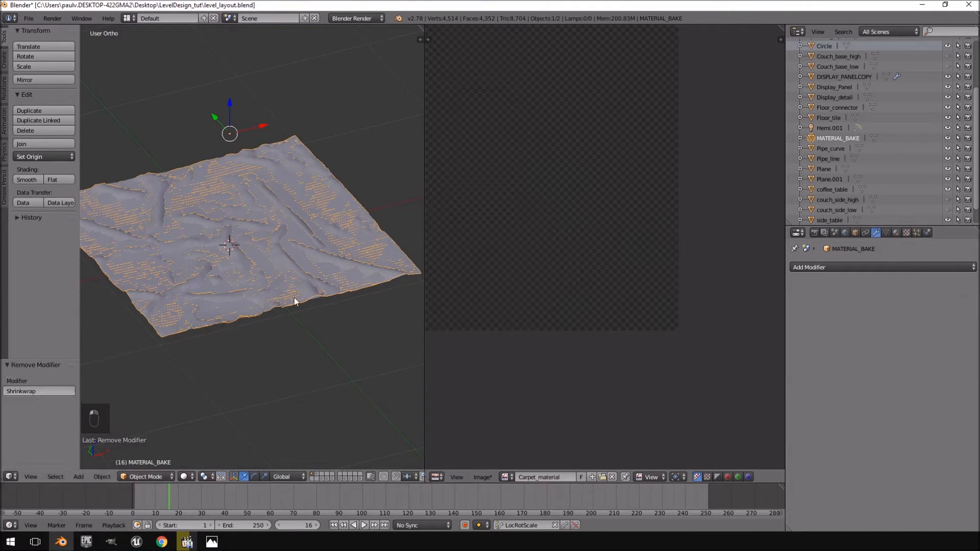
Select the high-poly MATERIAL_BAKE carpet, and add the low-poly Plane.001 to the selection as the active object.
right_click(289, 244)
middle_drag(291, 247, 317, 262)
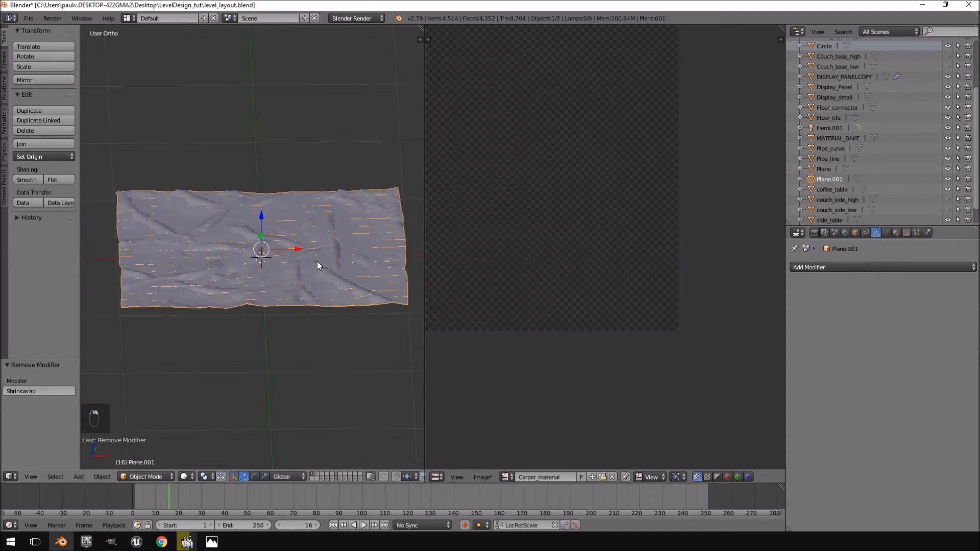
right_click(315, 250)
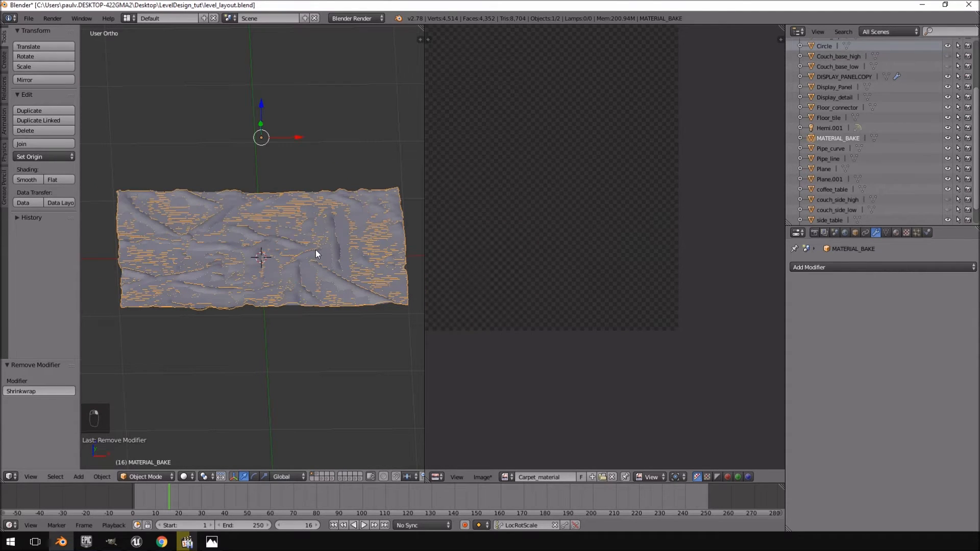
shift+right_click(344, 216)
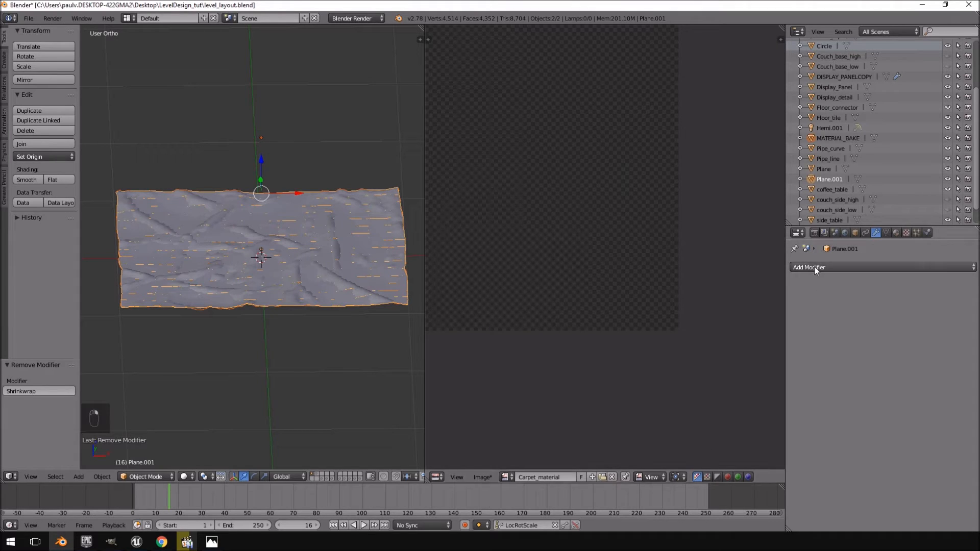
Set the bake mode to Normals and bake the high-poly carpet onto the low-poly one.
click(819, 233)
scroll(865, 338, down, 5)
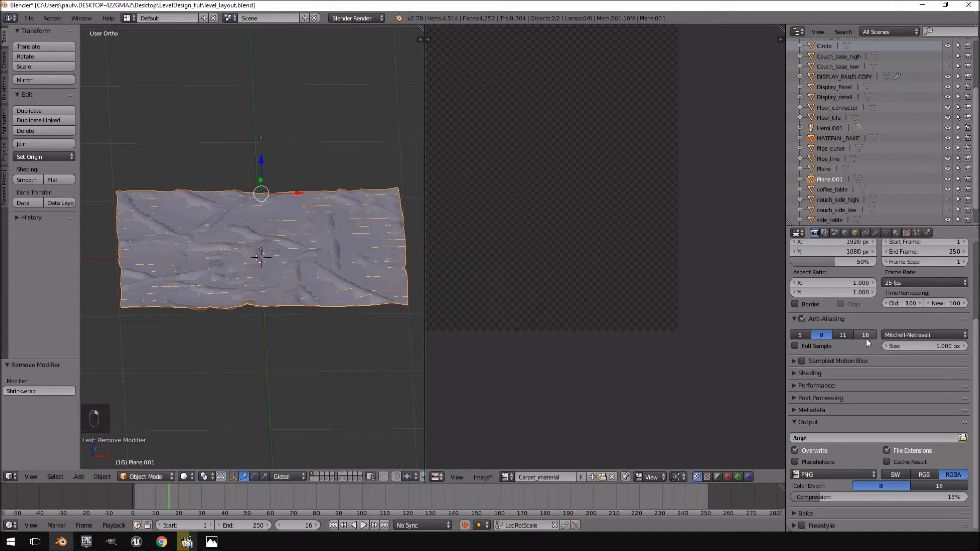
click(794, 514)
scroll(847, 442, down, 5)
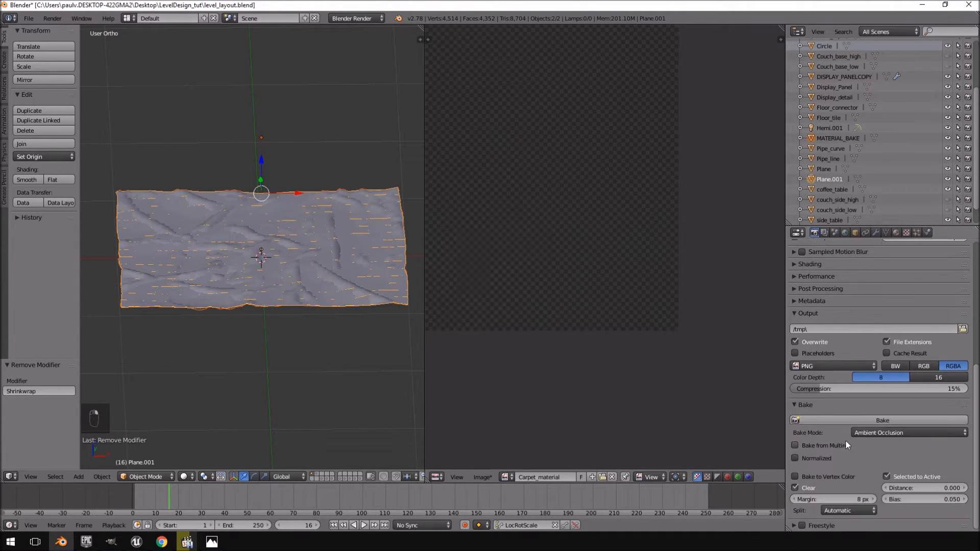
click(896, 433)
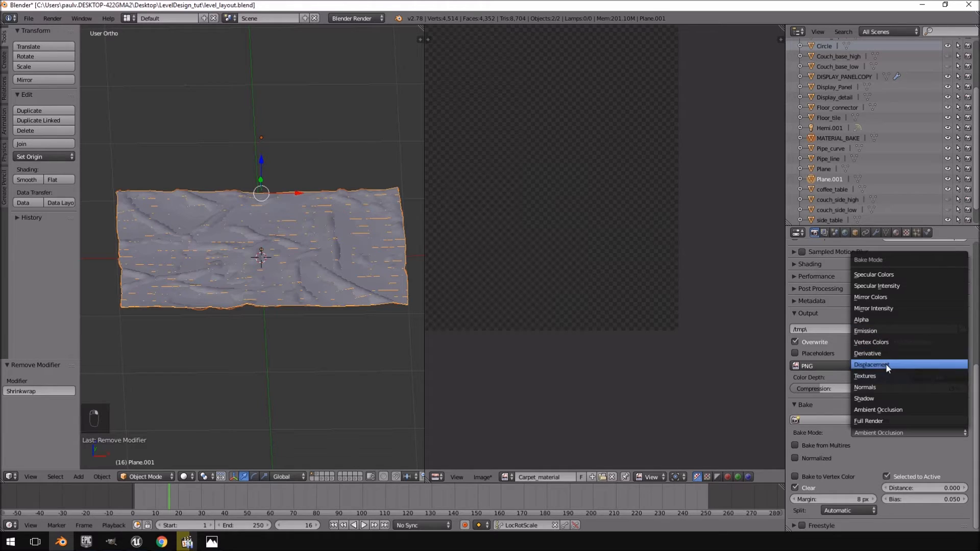
click(891, 387)
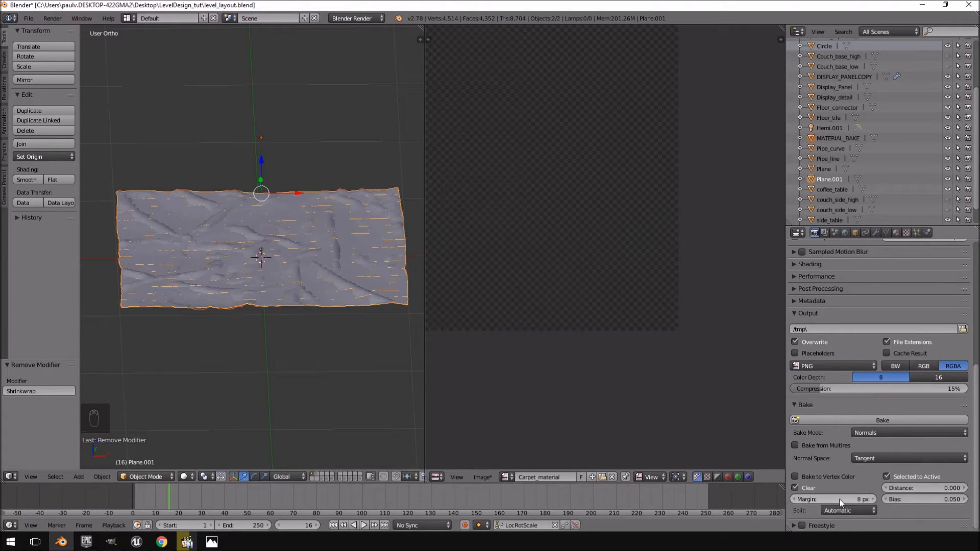
click(870, 421)
Inspect the baked normal map as a whole and up close along its upper edge for artifacts.
scroll(719, 331, up, 3)
scroll(719, 328, down, 2)
middle_drag(715, 329, 748, 382)
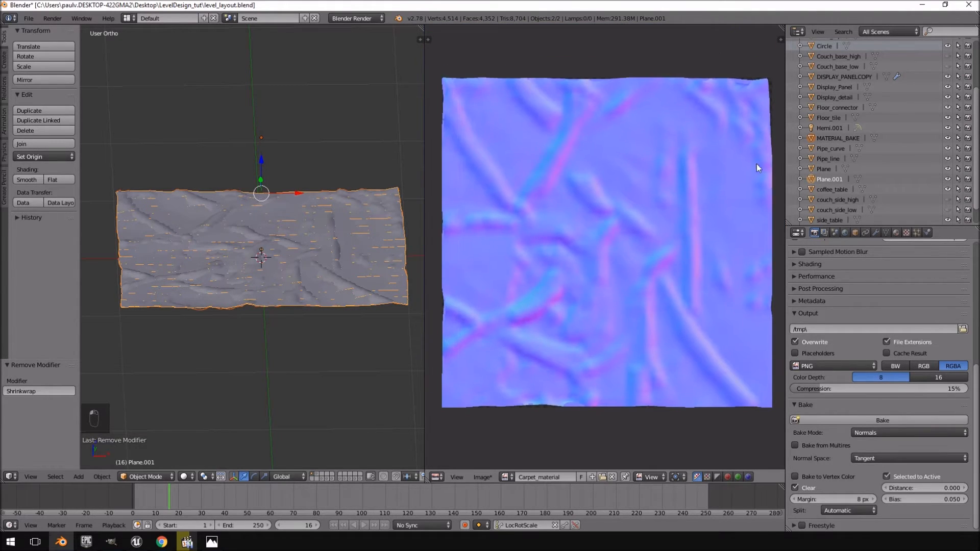
middle_drag(705, 225, 672, 297)
scroll(681, 197, up, 5)
middle_drag(681, 197, 547, 322)
scroll(670, 244, down, 2)
middle_drag(615, 352, 689, 263)
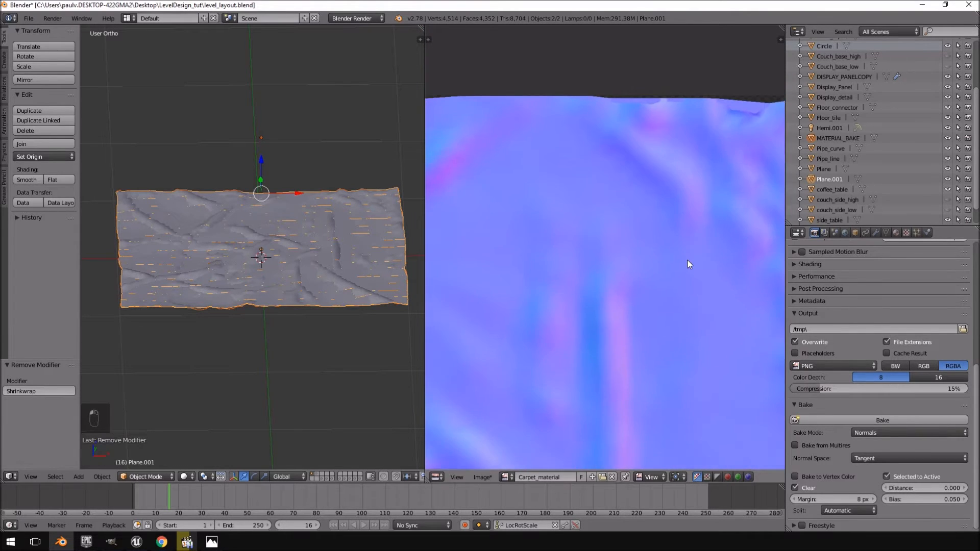
scroll(685, 265, down, 2)
scroll(681, 301, up, 2)
middle_drag(620, 277, 697, 218)
scroll(694, 217, down, 1)
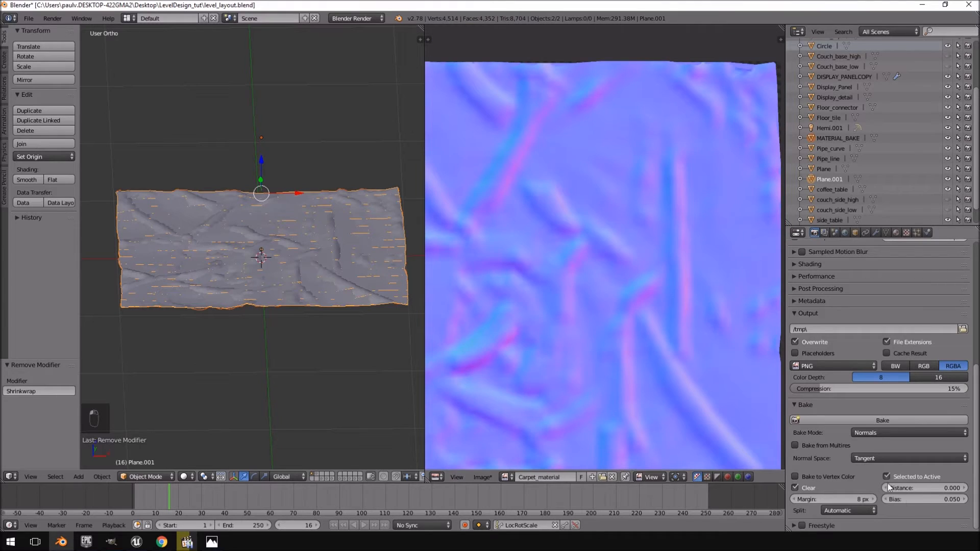
Try rebaking the normal map with a bias of 0.150, and again with a distance of 0.100.
click(962, 500)
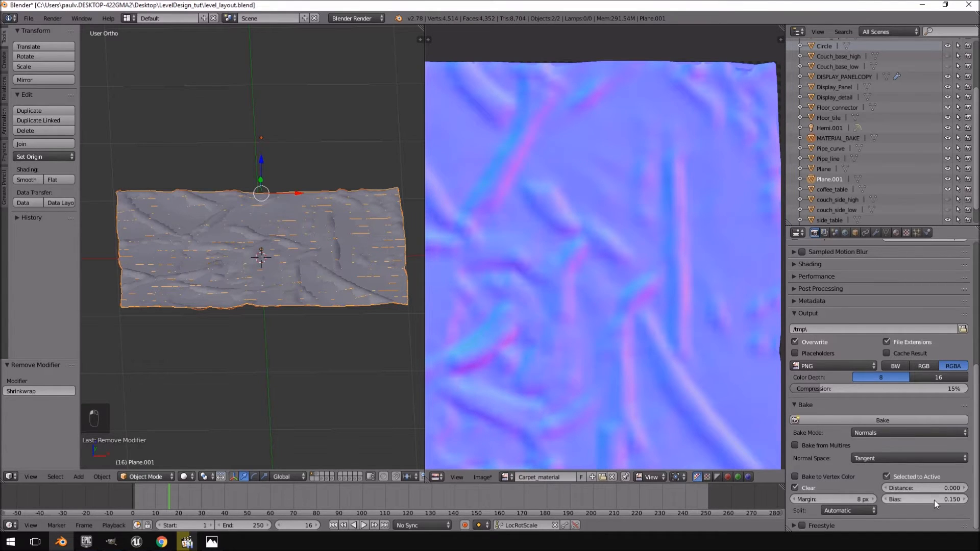
click(861, 420)
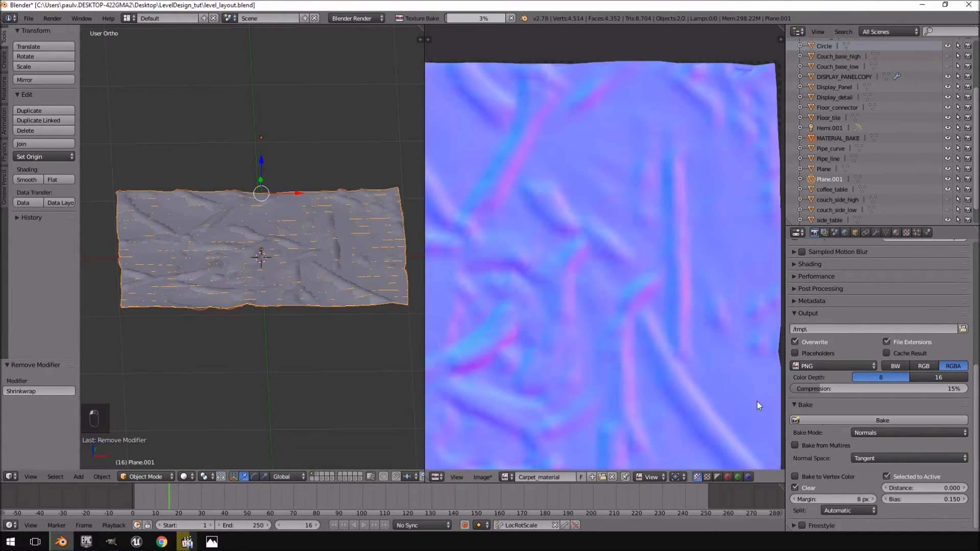
click(964, 488)
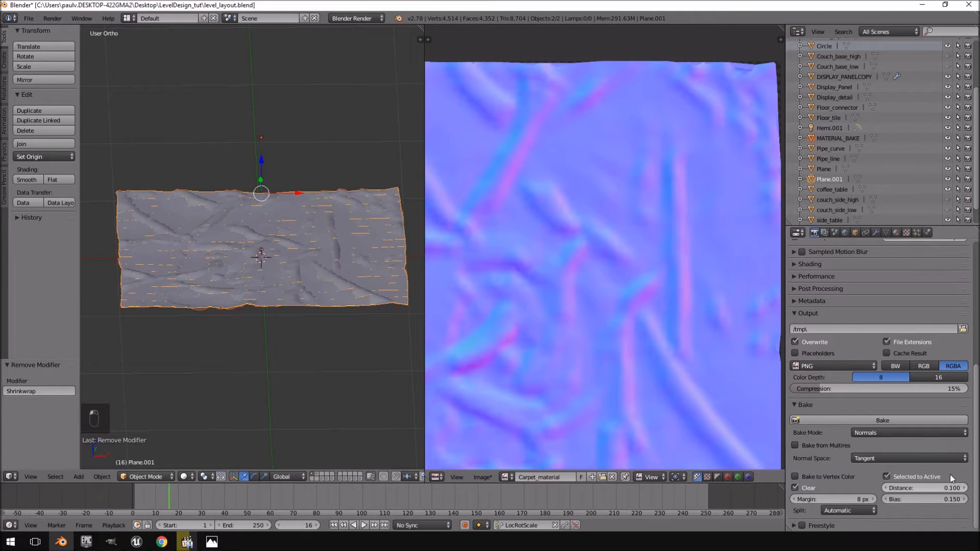
click(897, 418)
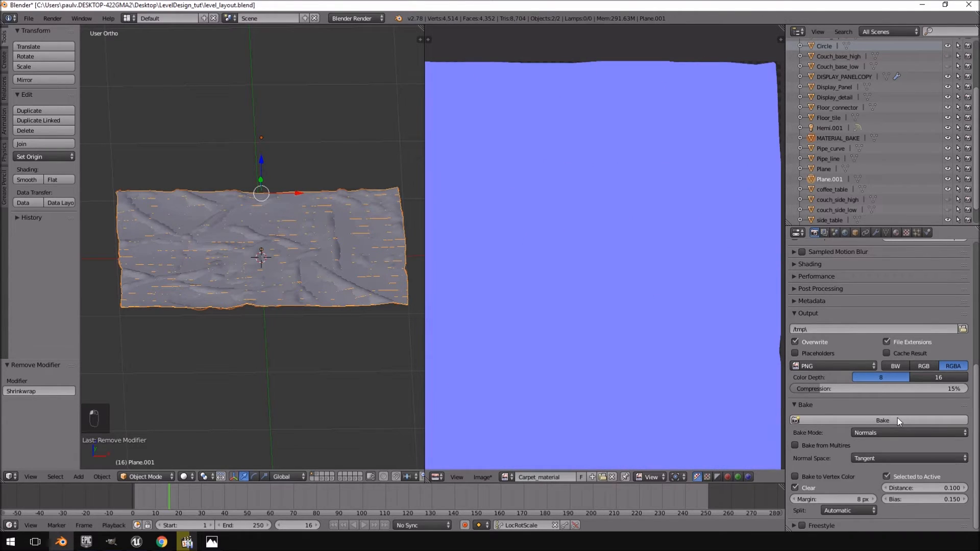
Reset the bake distance to 0.000 and try rebaking the normal map with a bias of 0.250.
click(886, 488)
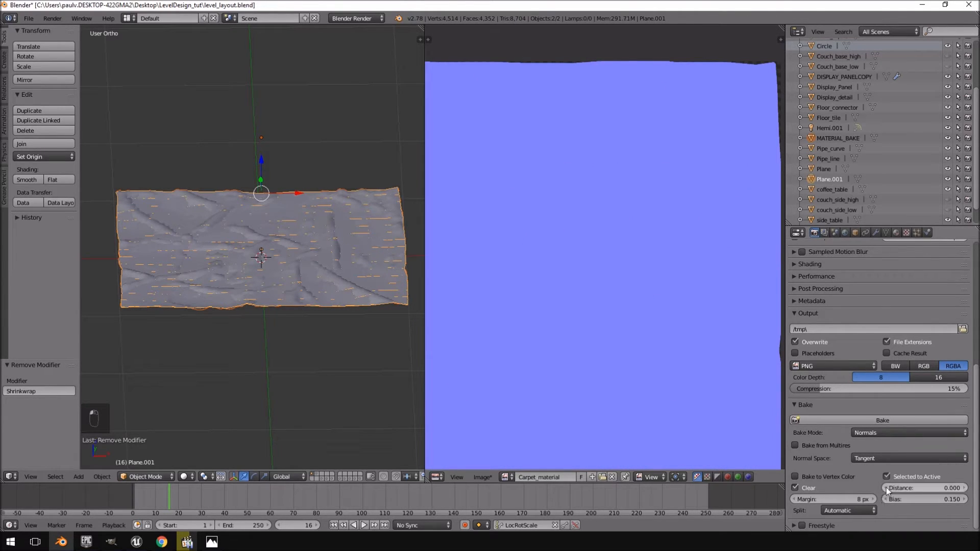
middle_drag(237, 136, 326, 279)
scroll(249, 280, up, 5)
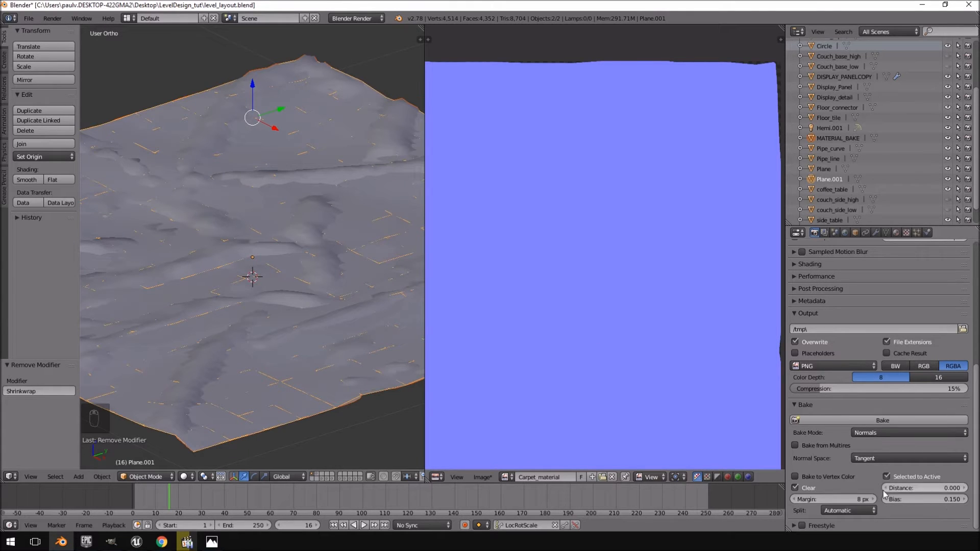
click(963, 498)
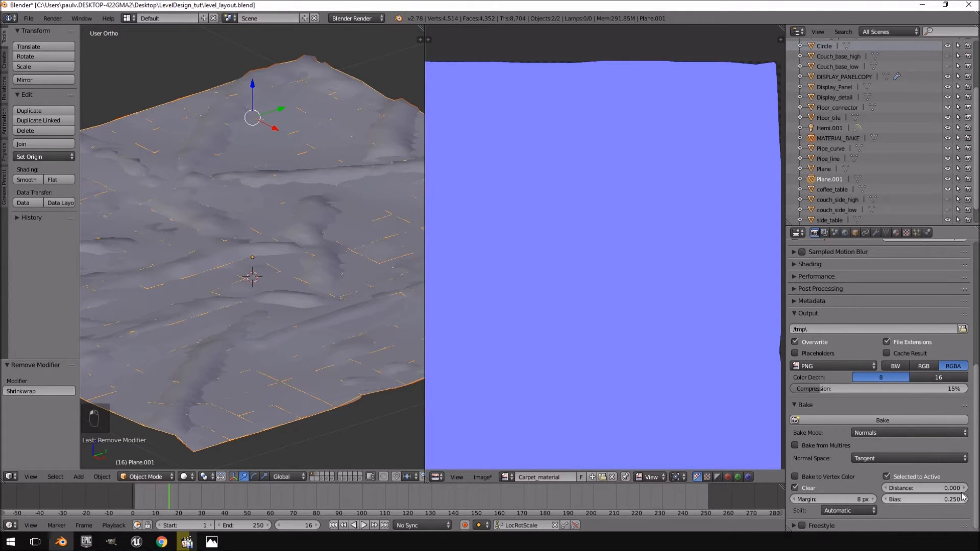
click(901, 422)
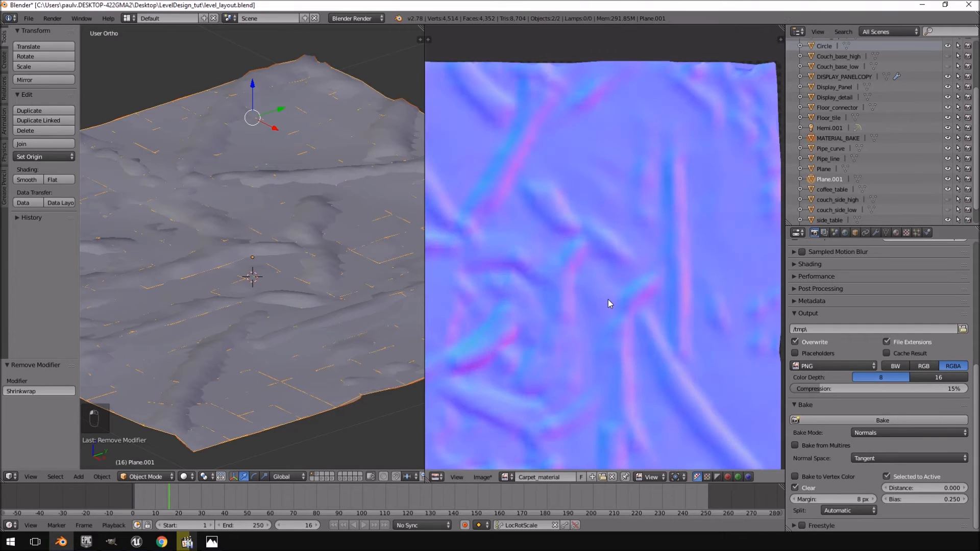
Set the bake bias to 0.650, rebake the normal map and inspect its lower edge for artifacts.
click(963, 499)
click(963, 499)
click(963, 499)
click(963, 499)
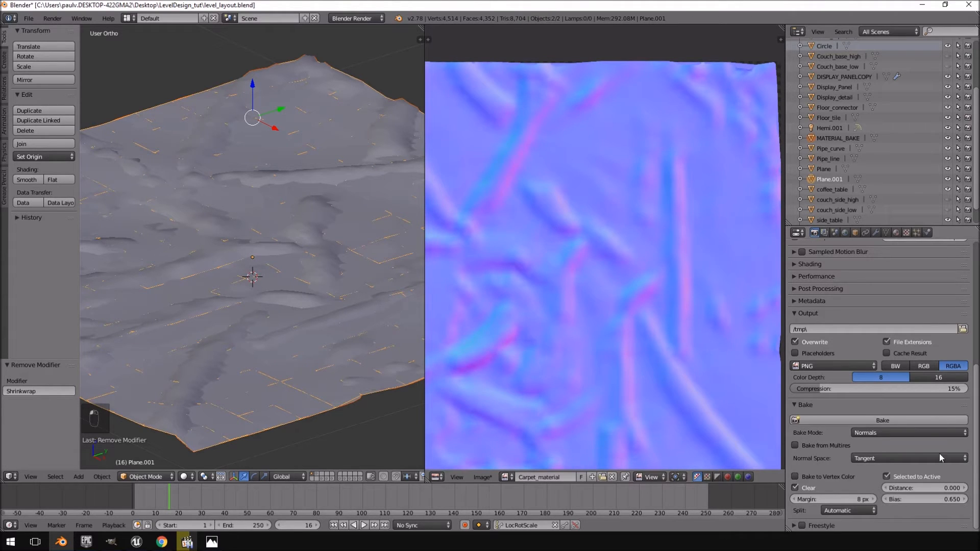
click(906, 420)
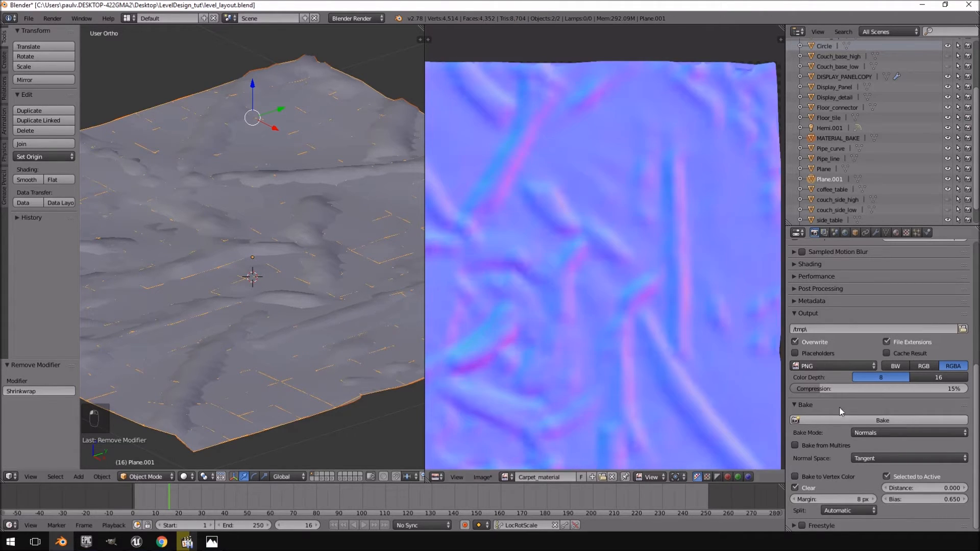
scroll(606, 361, down, 3)
scroll(637, 309, up, 8)
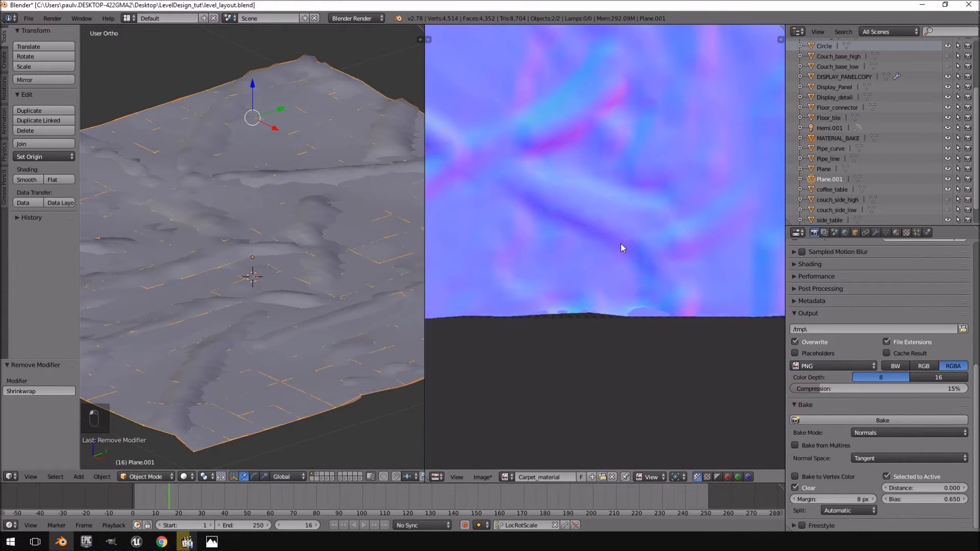
scroll(639, 314, up, 3)
scroll(632, 320, down, 4)
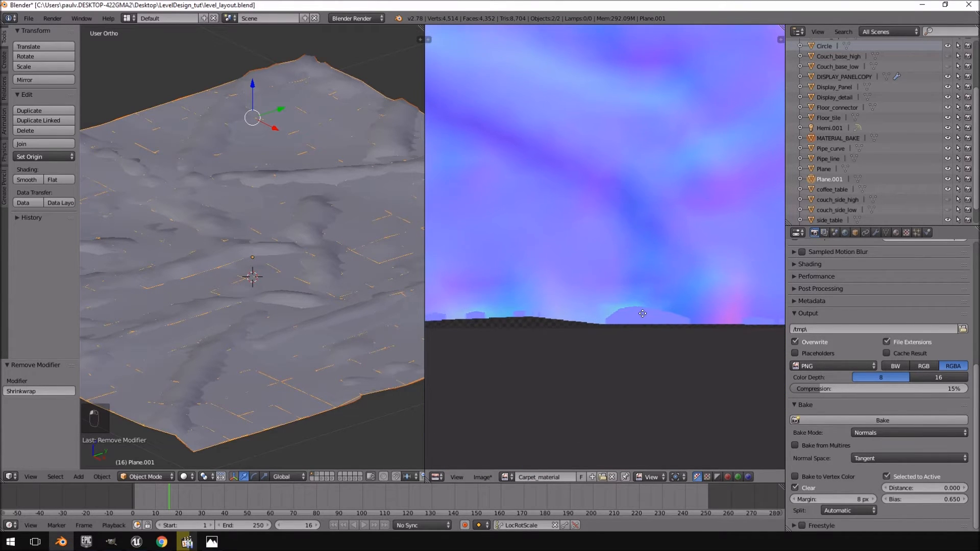
scroll(653, 314, down, 2)
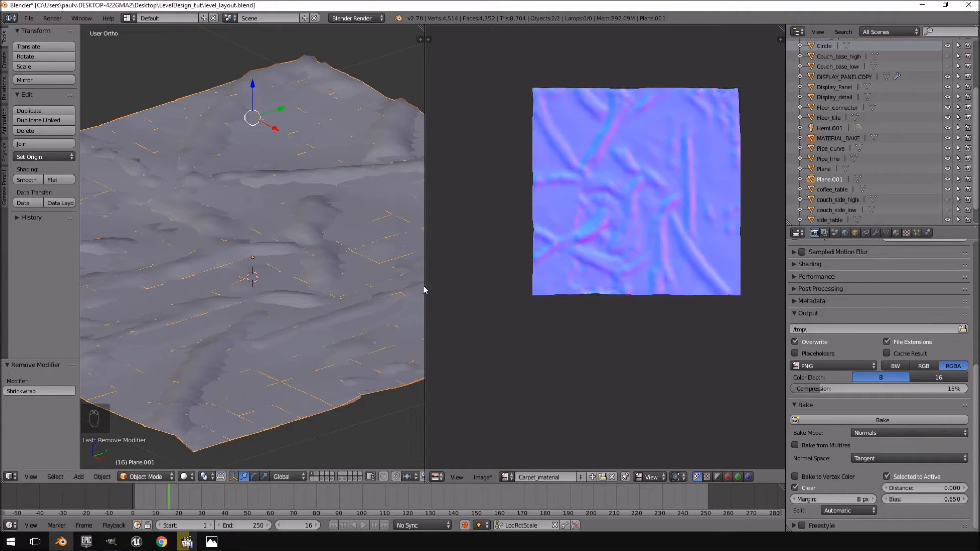
Widen the 3D view and select only the high-poly MATERIAL_BAKE carpet.
drag(424, 286, 589, 286)
scroll(439, 281, down, 3)
middle_drag(439, 281, 410, 247)
right_click(408, 260)
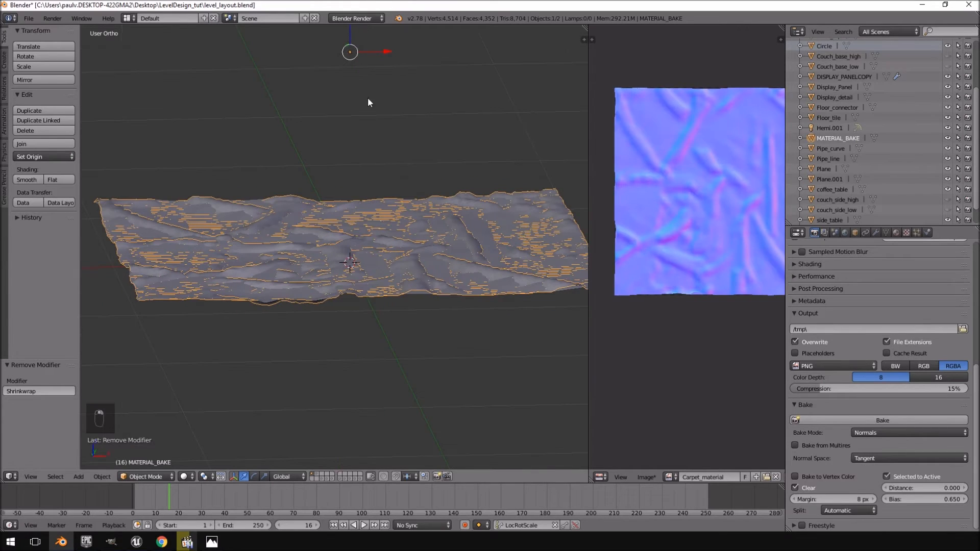
Move the high-poly carpet down 0.100 along Z so it sits beneath the low-poly carpet.
key(KP_1)
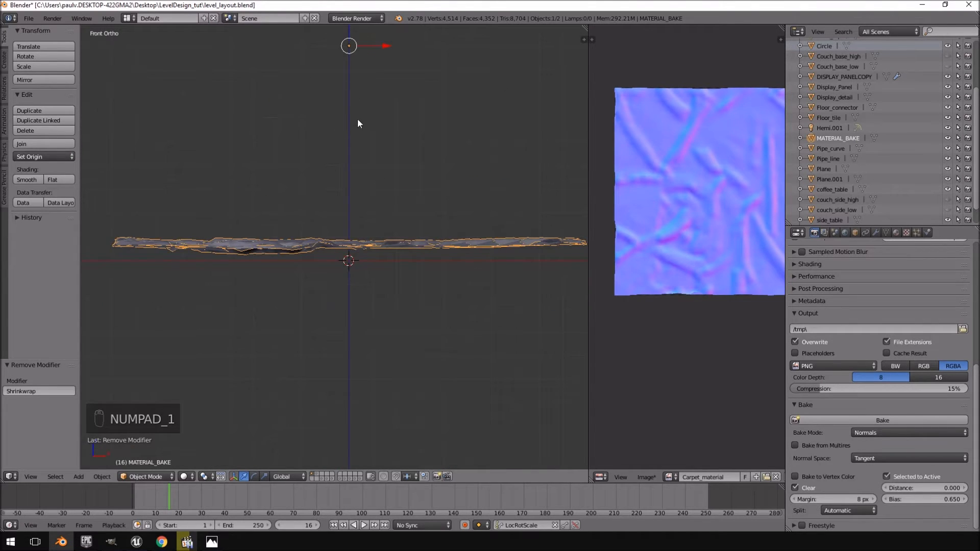
scroll(357, 107, down, 3)
ctrl+drag(342, 89, 342, 104)
scroll(413, 267, up, 5)
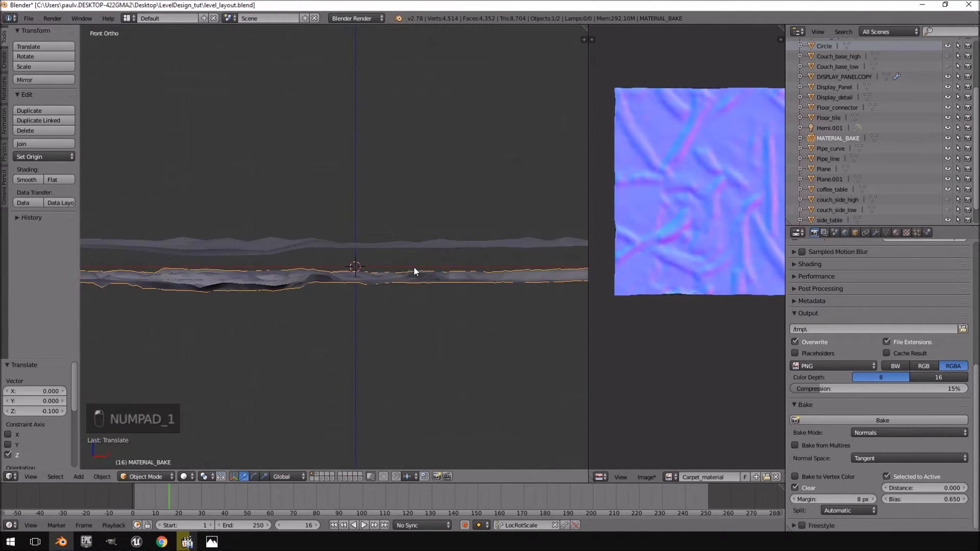
Rebake the normal map with both carpets selected and the low-poly Plane.001 as the active object.
right_click(380, 242)
middle_drag(367, 271, 387, 345)
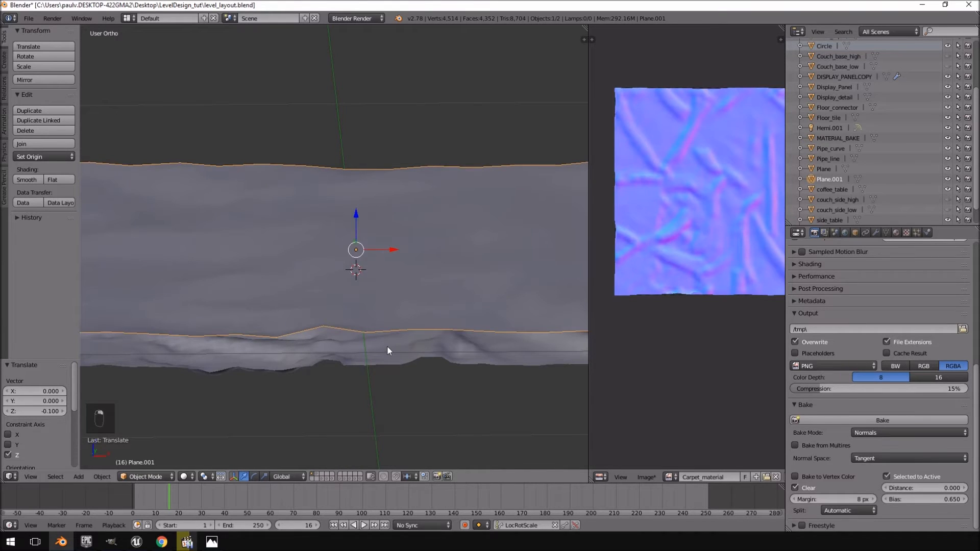
shift+right_click(443, 284)
click(891, 421)
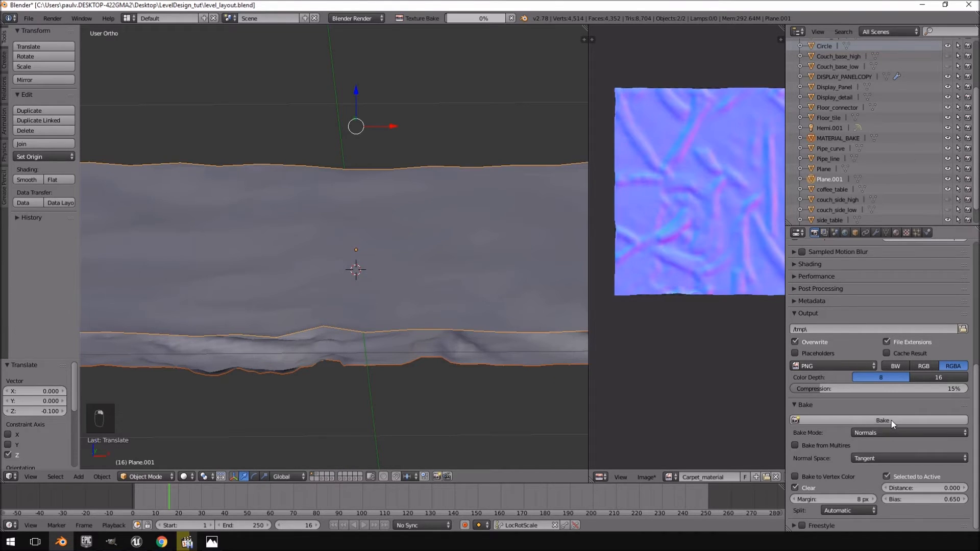
Widen the image editor and inspect the edges of the rebaked normal map.
drag(589, 279, 521, 280)
scroll(708, 330, up, 2)
scroll(697, 331, up, 5)
scroll(687, 335, down, 4)
middle_drag(687, 123, 749, 401)
Examine the high-poly carpet's border in Edit Mode and compare it with the artifact along the normal map's upper edge.
key(KP_7)
scroll(283, 387, down, 3)
shift+middle_drag(283, 387, 406, 147)
key(Tab)
scroll(346, 290, up, 4)
scroll(352, 259, up, 3)
shift+middle_drag(392, 211, 336, 349)
mouse_move(345, 279)
middle_down()
mouse_move(354, 209)
mouse_move(334, 204)
mouse_move(337, 228)
mouse_move(365, 265)
mouse_move(378, 264)
mouse_move(427, 245)
mouse_move(464, 199)
mouse_move(344, 232)
mouse_move(317, 225)
mouse_move(409, 230)
mouse_move(408, 219)
middle_up()
key(Tab)
key(Tab)
key(KP_7)
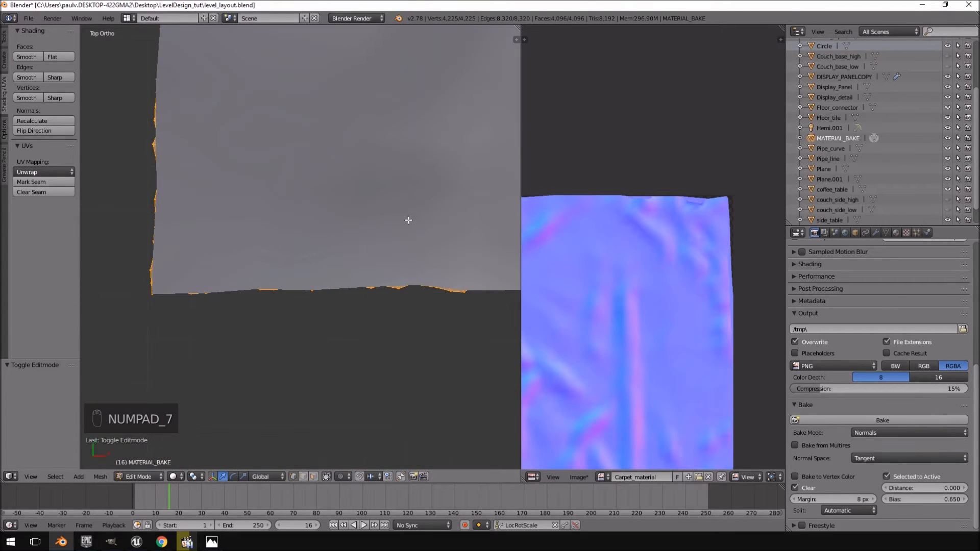
middle_drag(710, 209, 708, 253)
scroll(709, 254, up, 4)
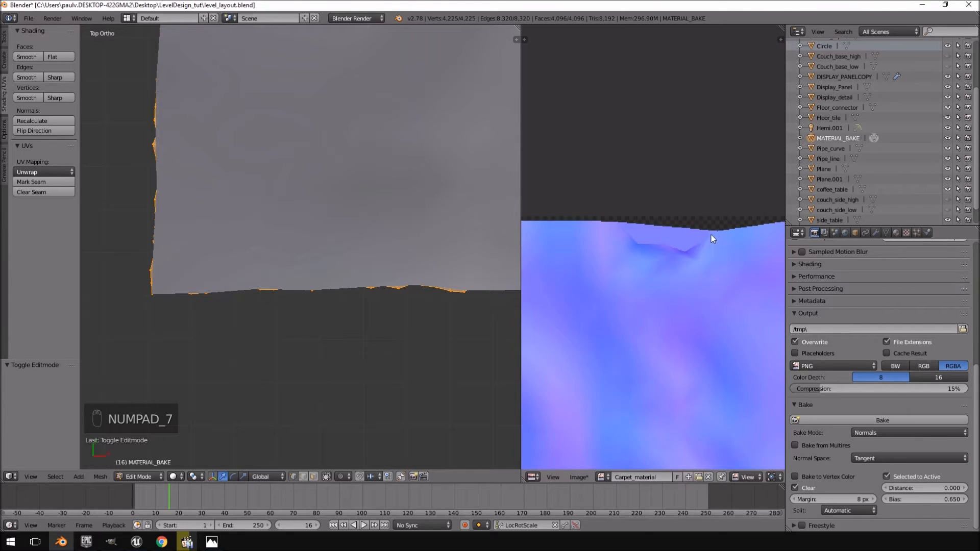
scroll(655, 260, down, 3)
middle_drag(663, 274, 682, 230)
scroll(433, 219, down, 1)
Leave editing of the high-poly carpet and put the low-poly Plane.001 in Edit Mode with all its vertices deselected.
key(a)
right_click(418, 184)
scroll(344, 212, down, 4)
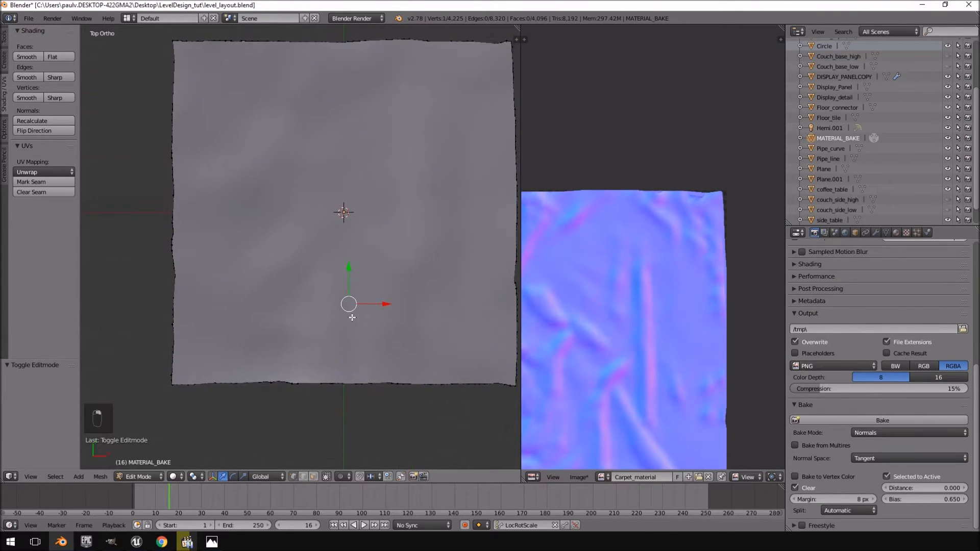
right_click(360, 197)
key(Tab)
right_click(304, 247)
key(Tab)
middle_drag(361, 293, 359, 218)
key(a)
key(a)
key(a)
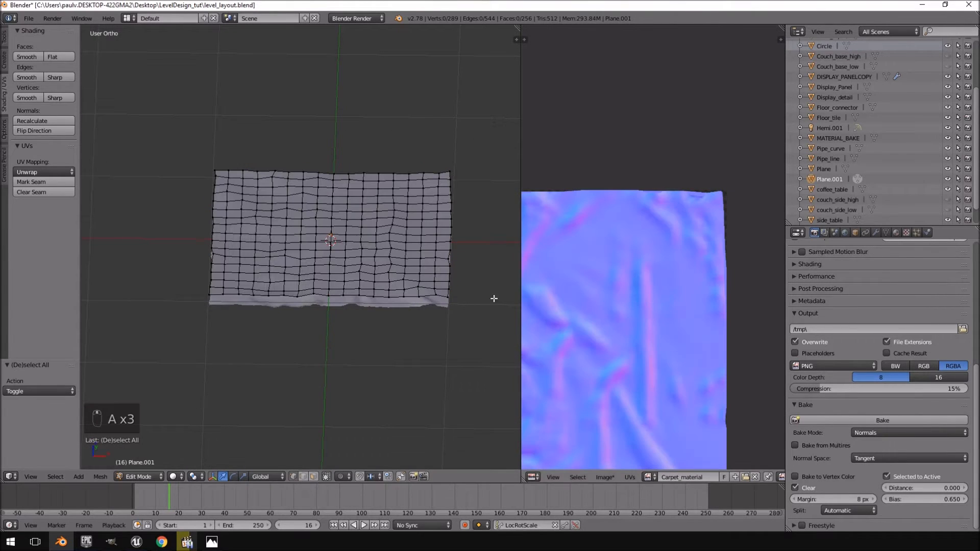
Start saving the baked Carpet_material normal map as a new image file.
scroll(667, 329, up, 2)
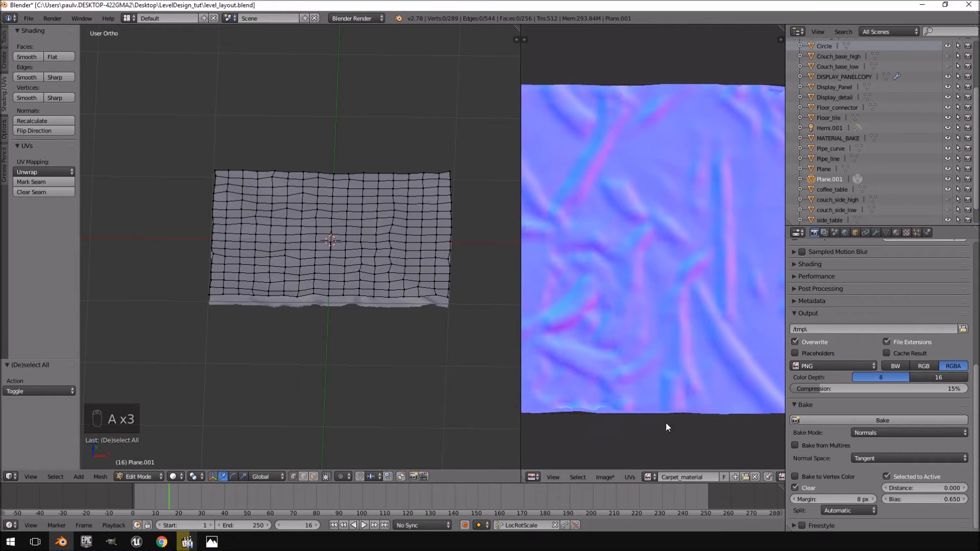
click(604, 477)
click(635, 394)
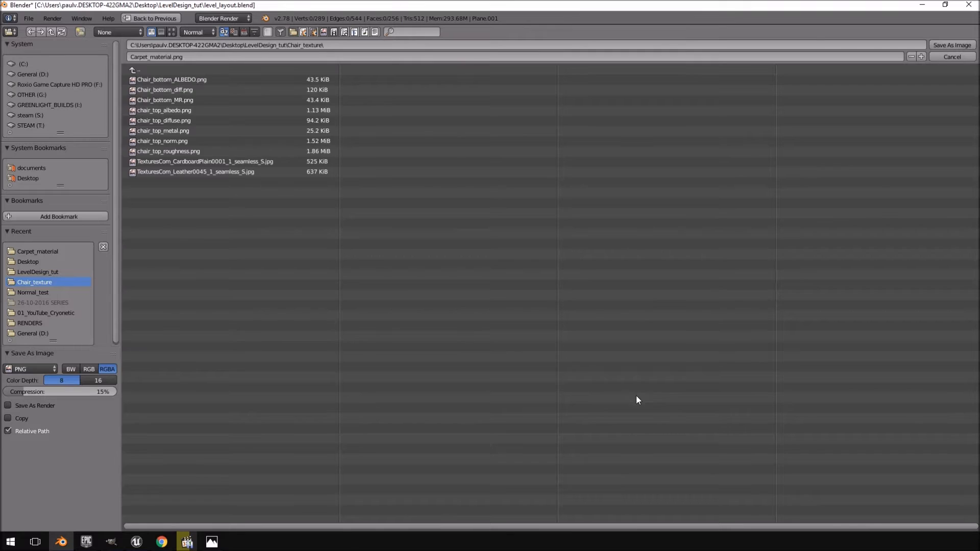
Save the baked normal map as Carpet_normal.png in the Carpet_material folder.
click(145, 73)
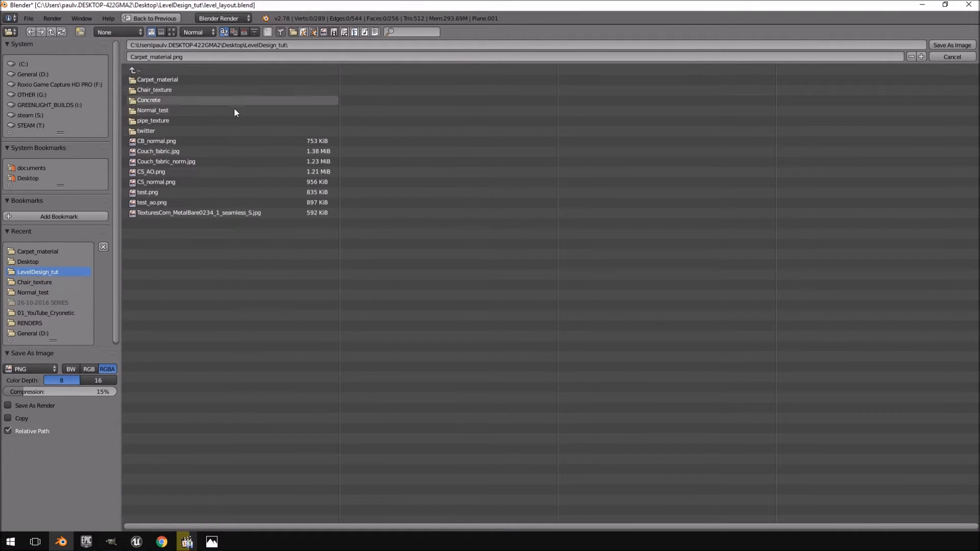
click(181, 80)
click(173, 56)
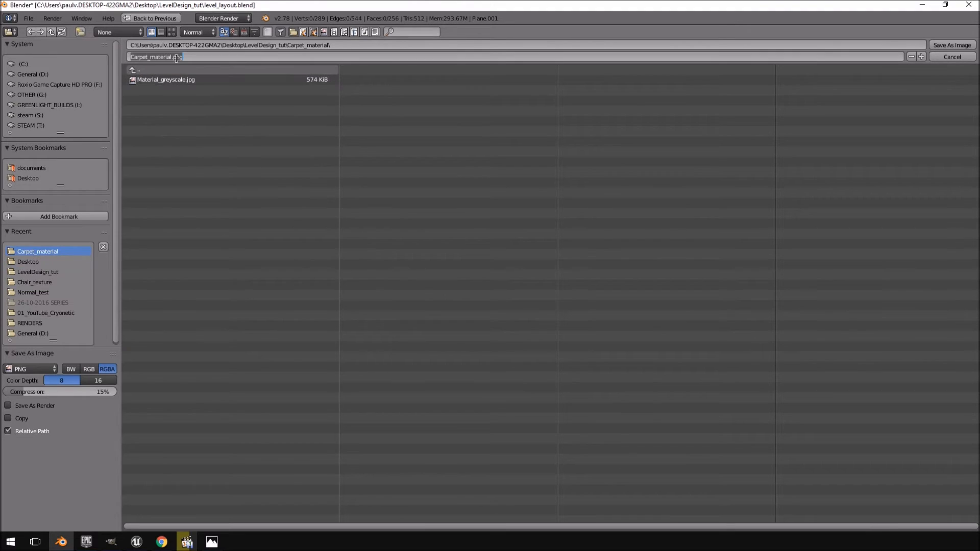
drag(171, 57, 183, 56)
text(Carpet_normal)
key(Return)
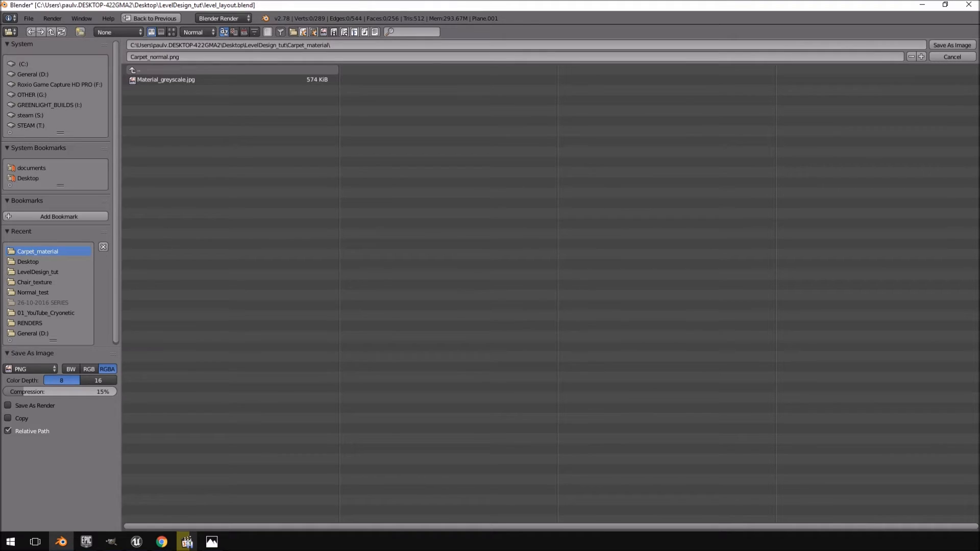
click(941, 46)
Select MATERIAL_BAKE and Plane.001 with Plane.001 active, and bake Ambient Occlusion onto the Carpet_material image.
drag(522, 331, 440, 331)
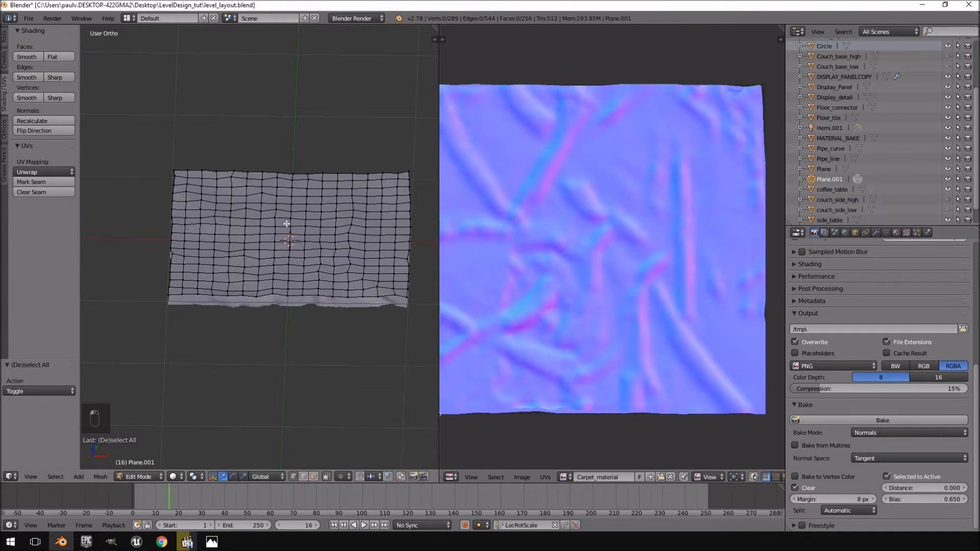
key(Tab)
right_click(326, 308)
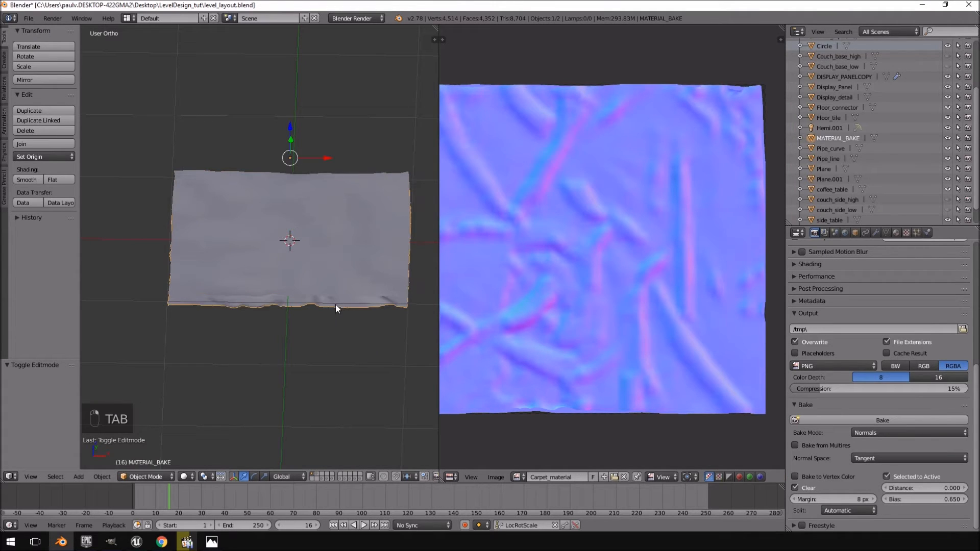
shift+right_click(332, 243)
click(903, 433)
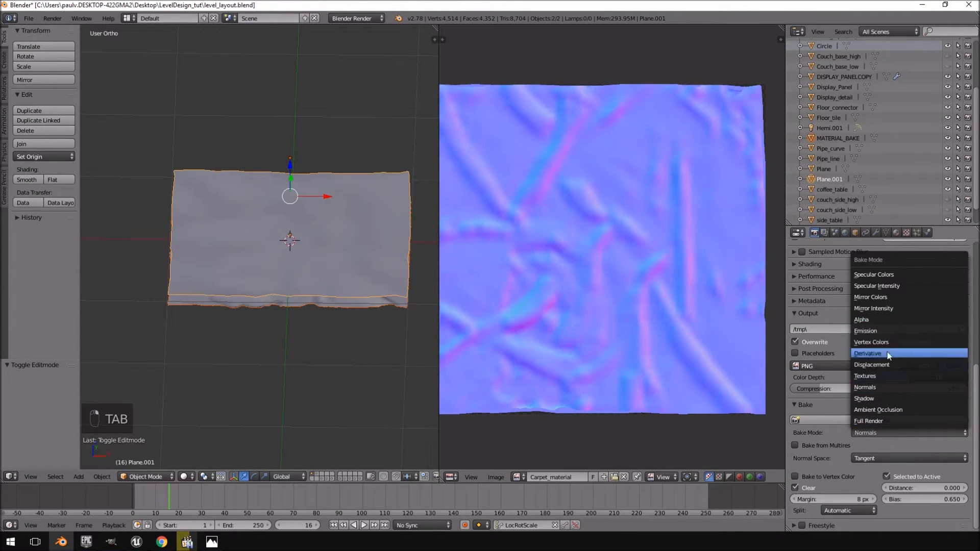
click(884, 409)
click(890, 420)
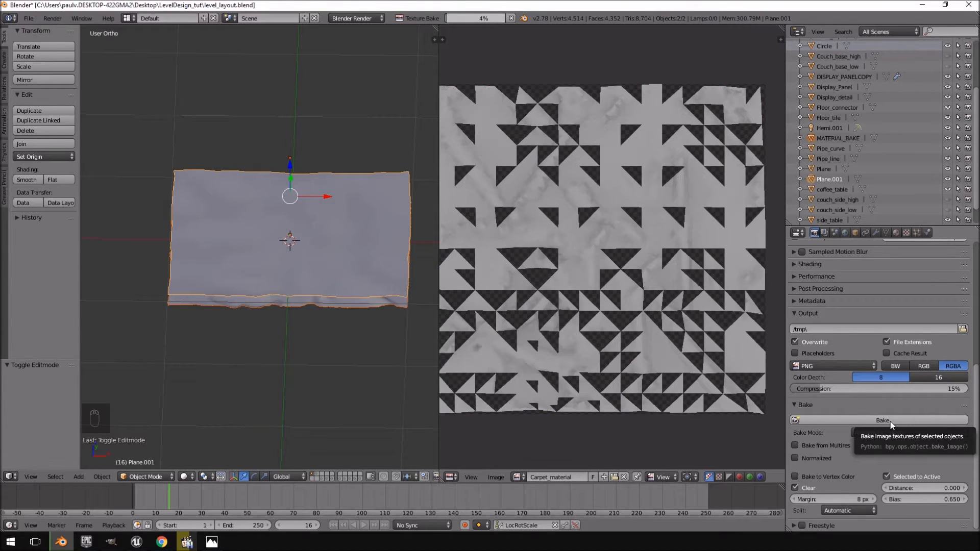
scroll(662, 189, up, 3)
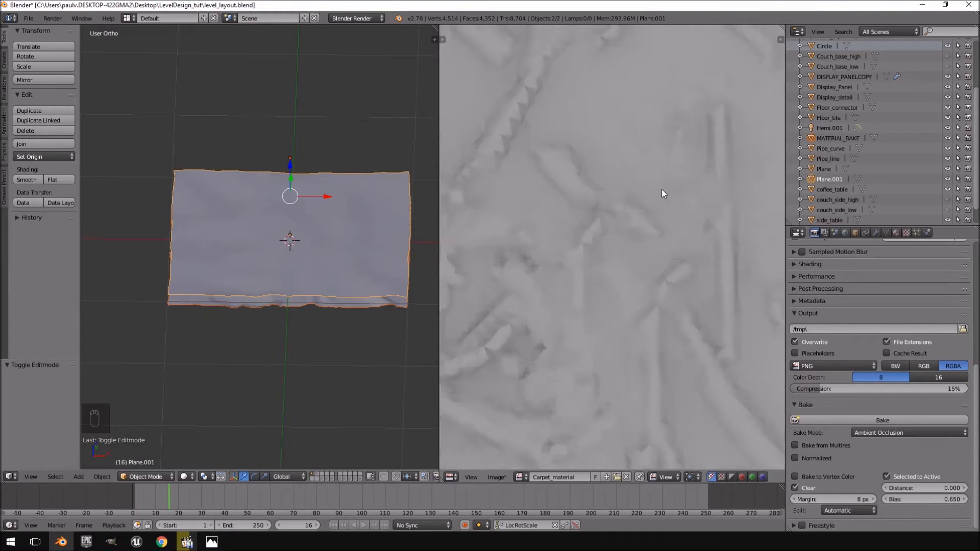
scroll(661, 189, down, 3)
Move MATERIAL_BAKE up 0.1 along Z, closer to the low-poly plane.
middle_drag(294, 268, 313, 235)
scroll(651, 298, up, 4)
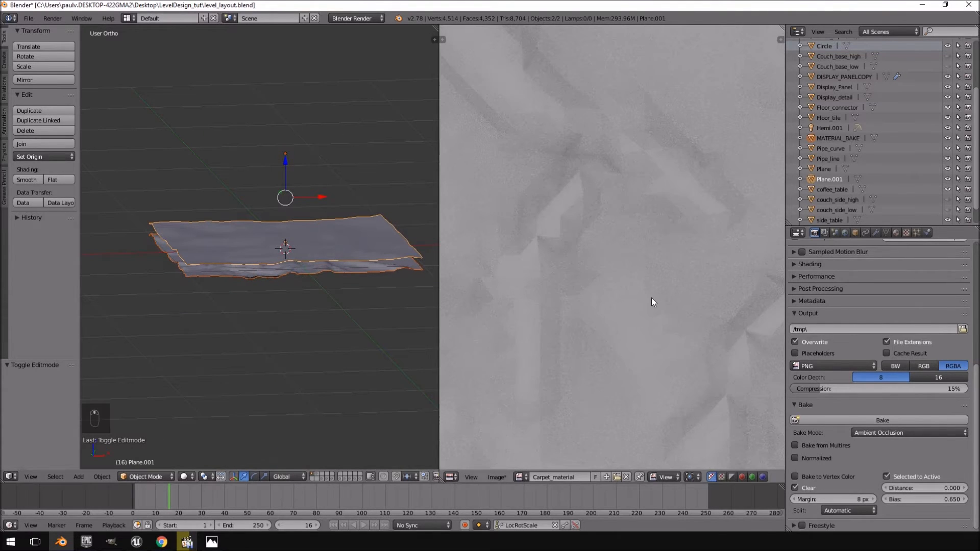
right_click(301, 267)
scroll(306, 278, up, 5)
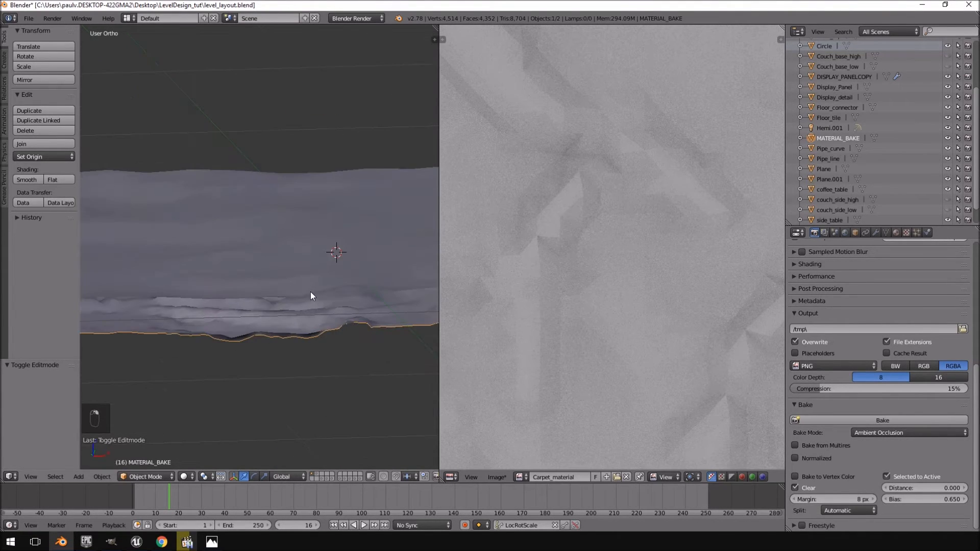
middle_drag(291, 304, 283, 312)
key(Tab)
key(Tab)
right_click(274, 242)
right_click(293, 365)
key(KP_1)
click(296, 100)
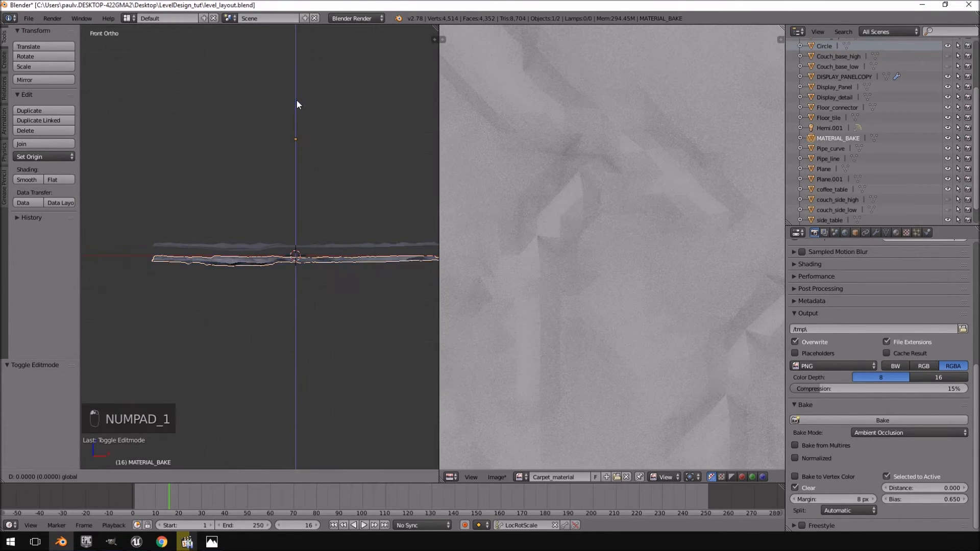
drag(296, 100, 296, 88)
Add Plane.001 to the selection as the active object, set the bake bias to 0.1 and rebake the ambient occlusion.
mouse_move(296, 232)
middle_down()
mouse_move(296, 265)
mouse_move(289, 244)
middle_up()
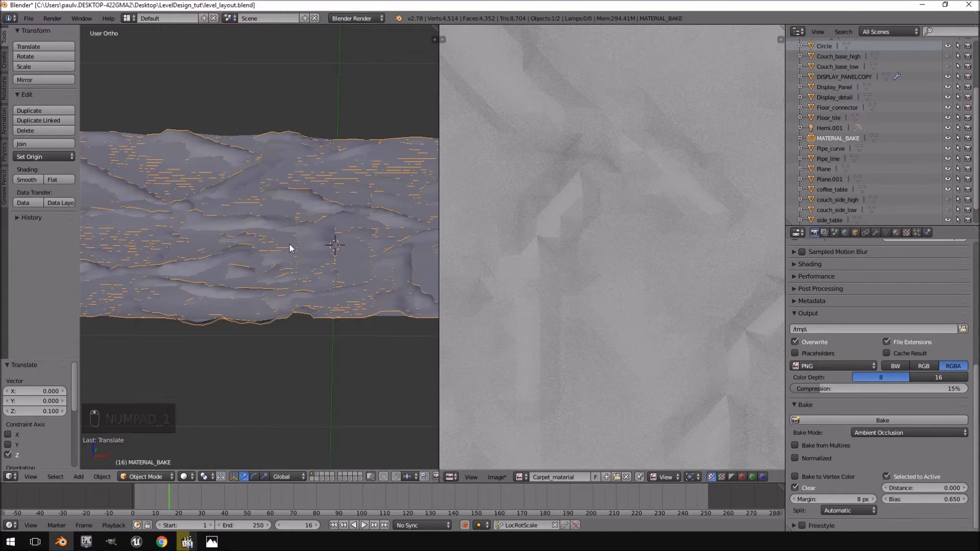
shift+click(289, 243)
click(900, 422)
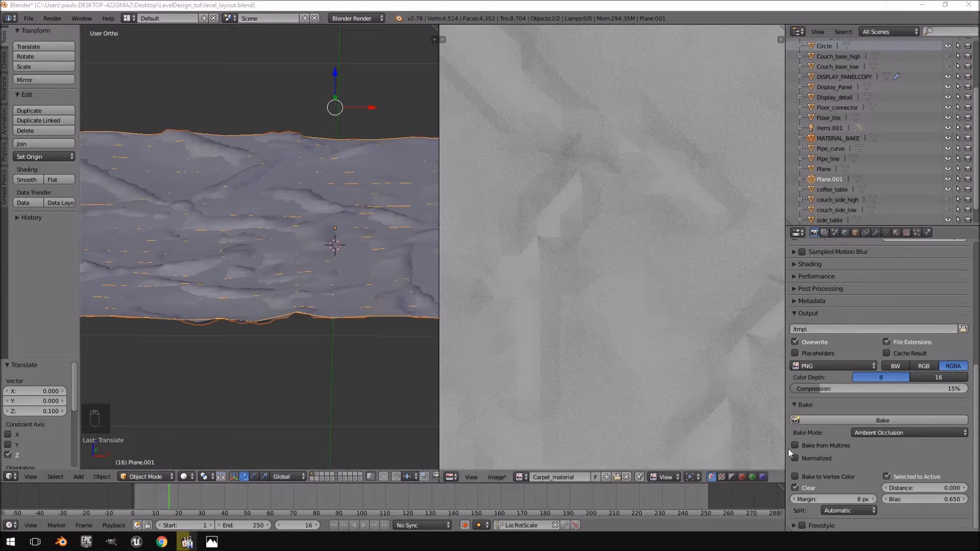
click(953, 498)
text(0.1)
key(Return)
click(892, 419)
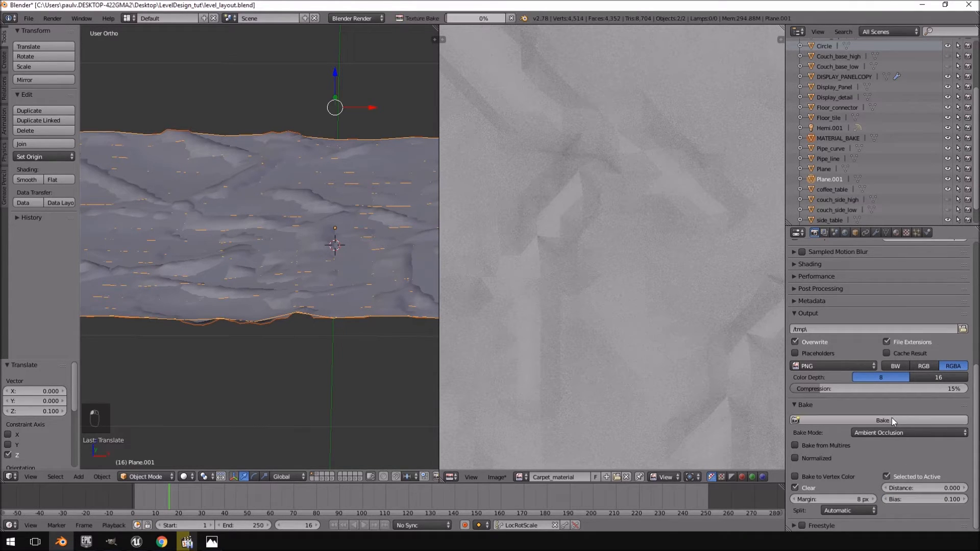
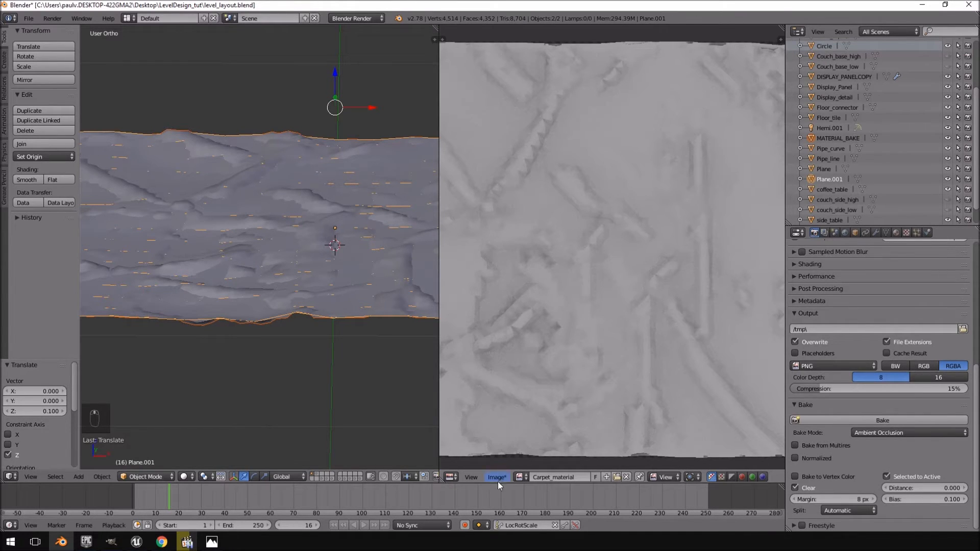
Save the ambient occlusion bake as Carpet_AO.png in the Carpet_material folder.
click(498, 478)
click(540, 394)
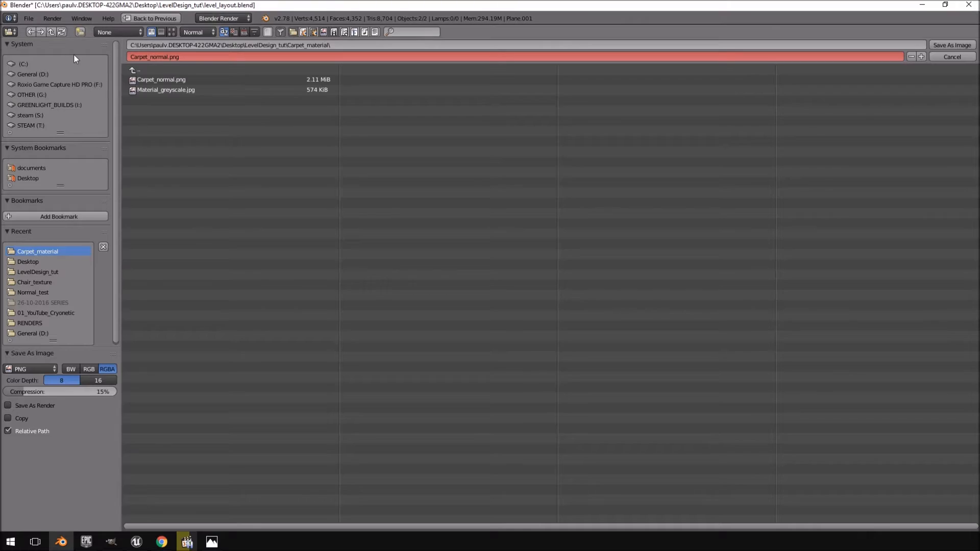
click(151, 56)
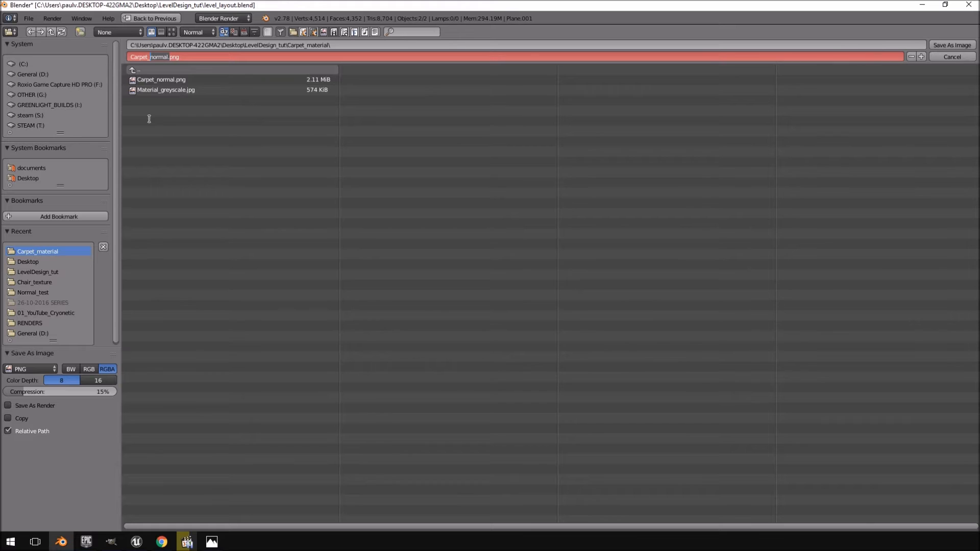
text(AO)
key(Return)
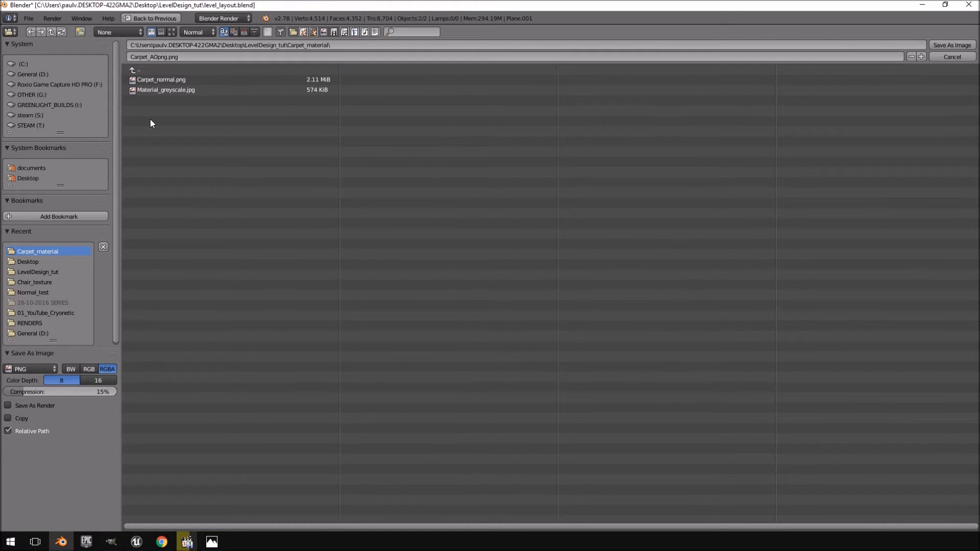
click(163, 56)
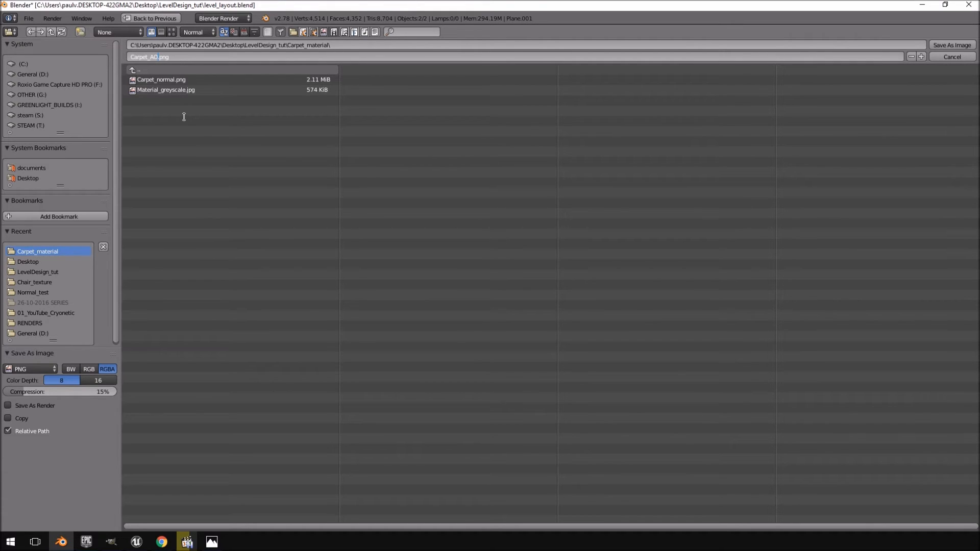
key(Return)
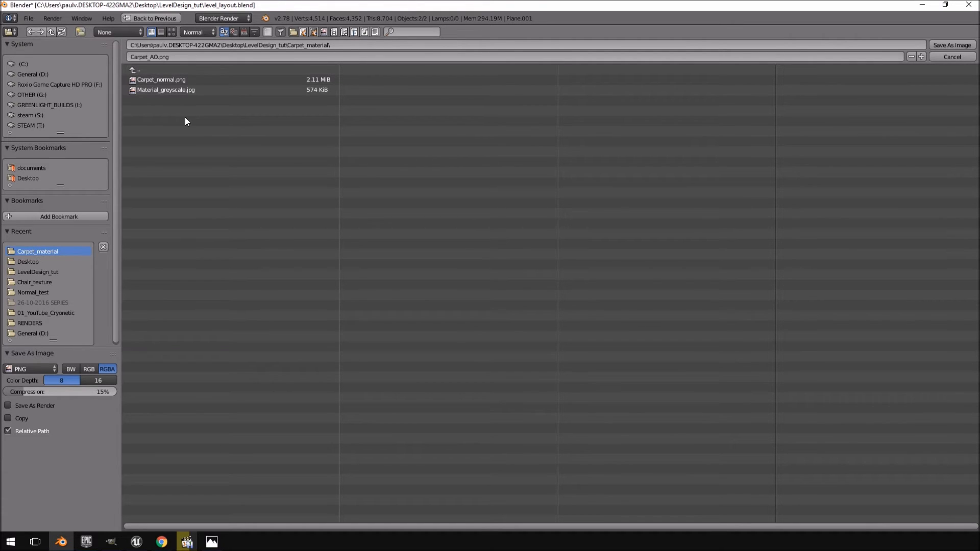
click(939, 45)
Set the bake mode to Displacement and bake the map from the selected high-poly mesh to the active plane.
click(878, 436)
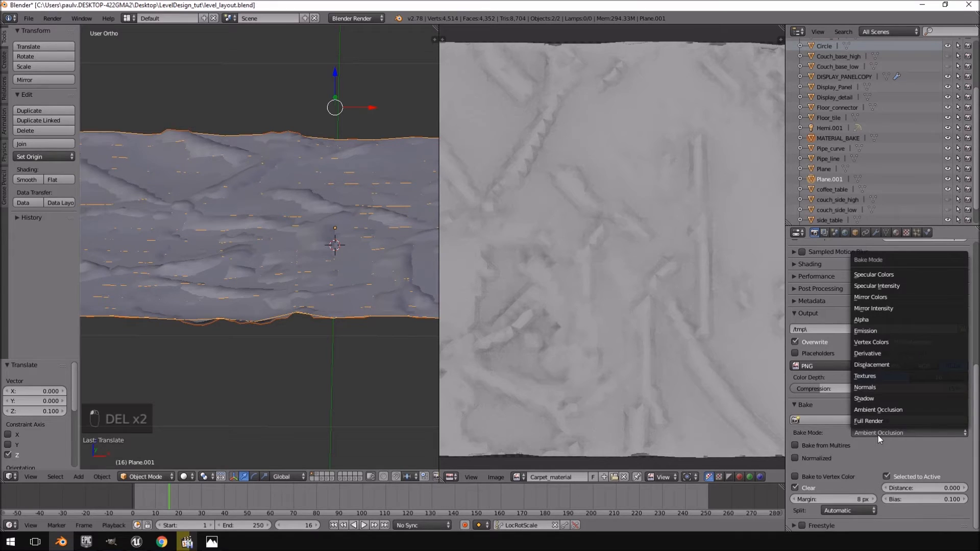
click(884, 366)
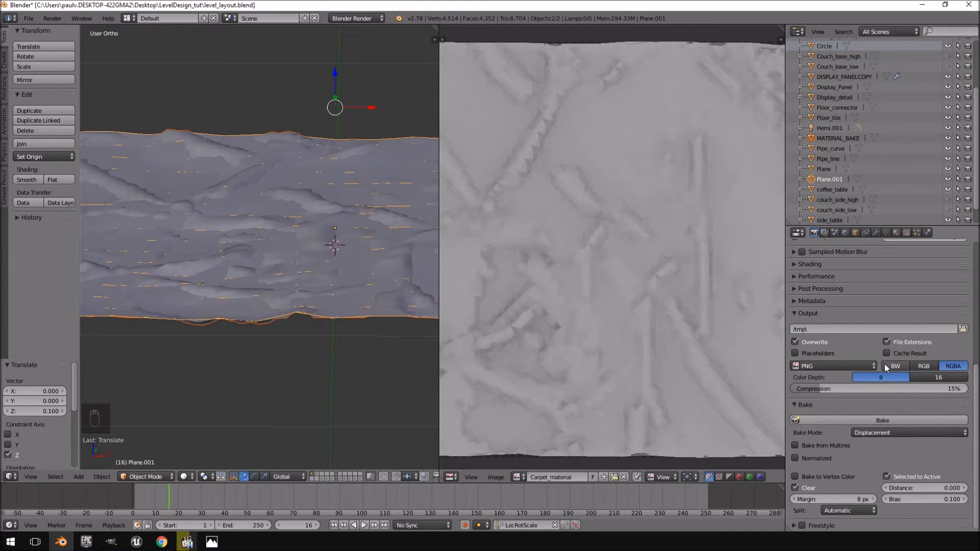
click(866, 421)
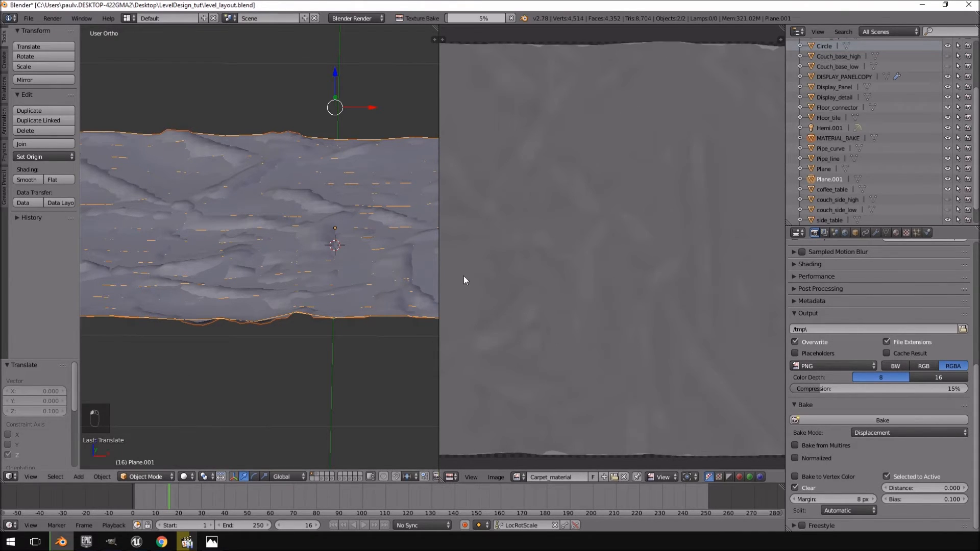
scroll(630, 276, down, 2)
scroll(632, 280, up, 2)
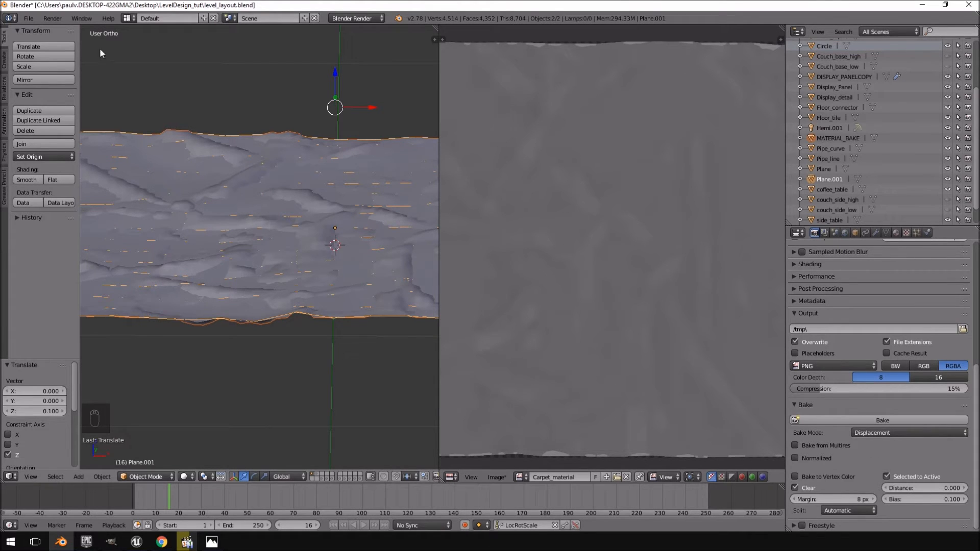
Save the displacement bake as Carpet_disp.png in the Carpet_material folder.
click(496, 478)
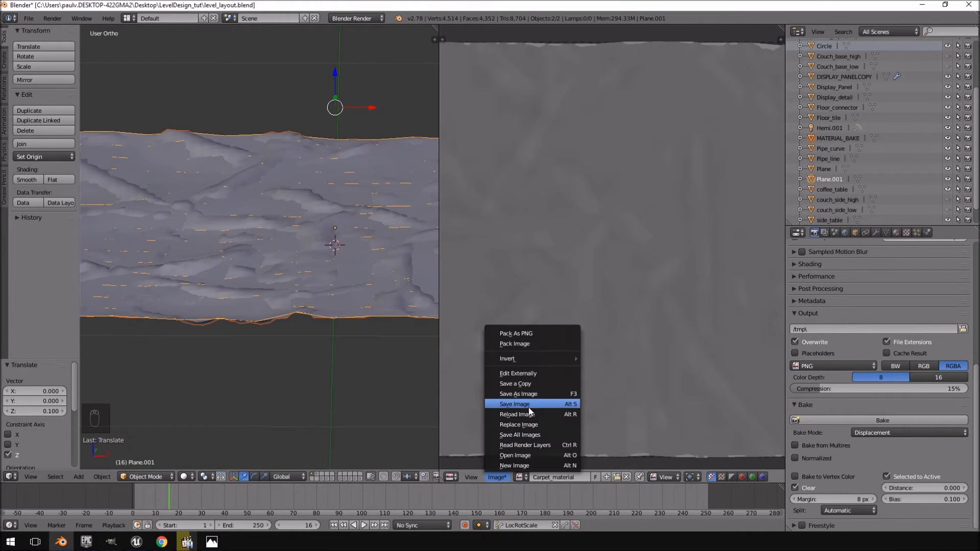
click(518, 394)
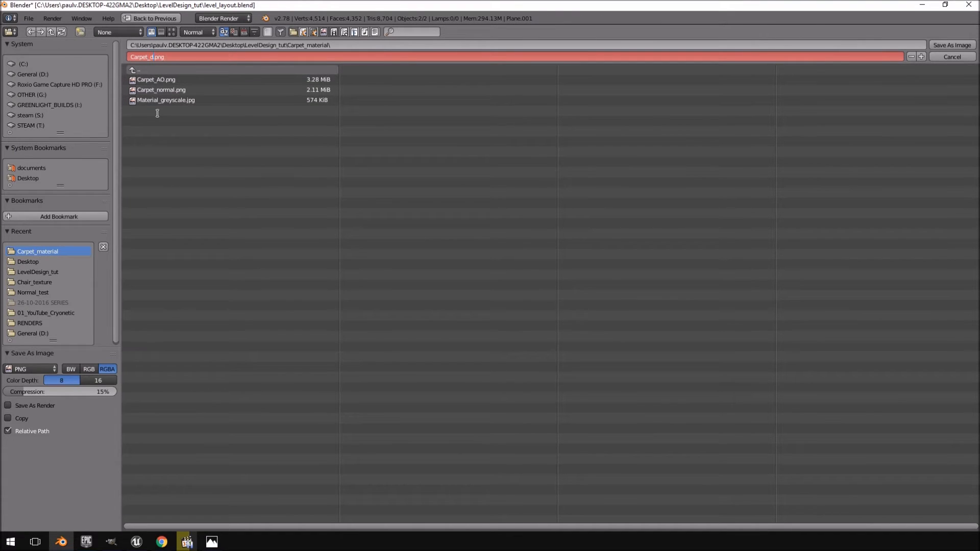
key(Return)
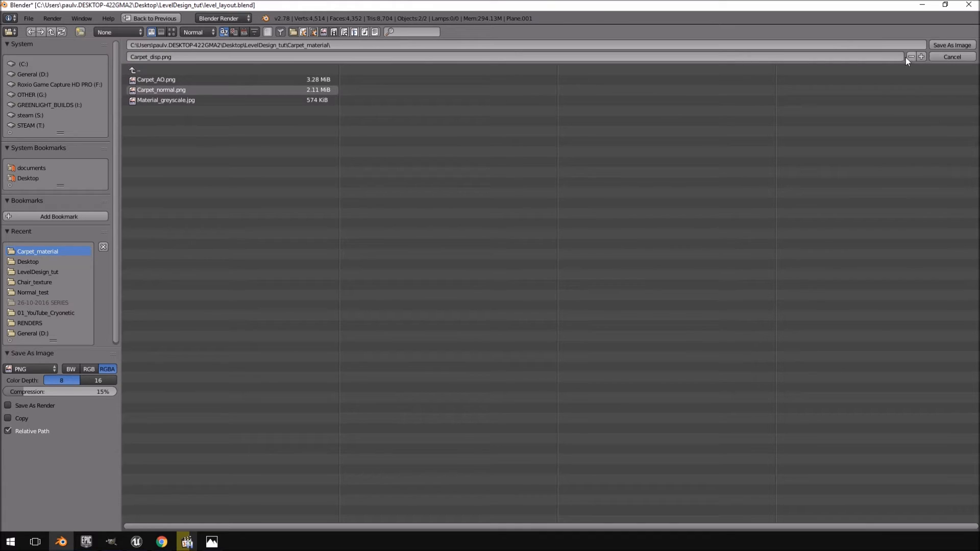
click(941, 44)
Widen the 3D view and move the MATERIAL_BAKE object to layer 11.
right_click(321, 245)
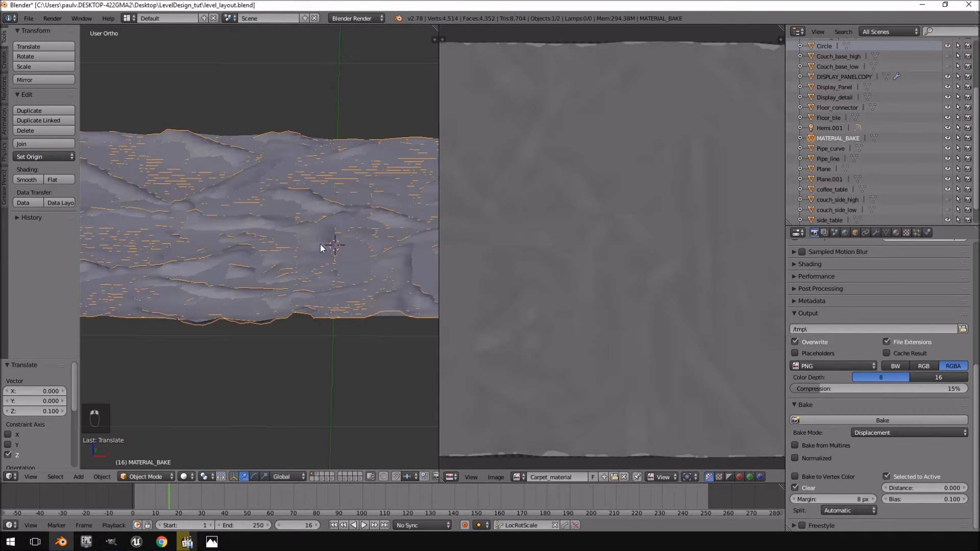
drag(438, 262, 607, 260)
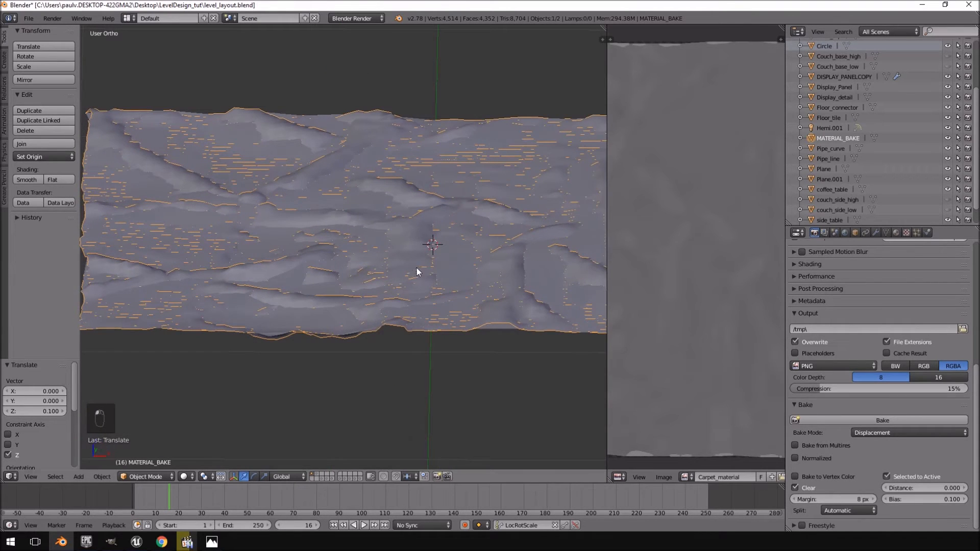
key(m)
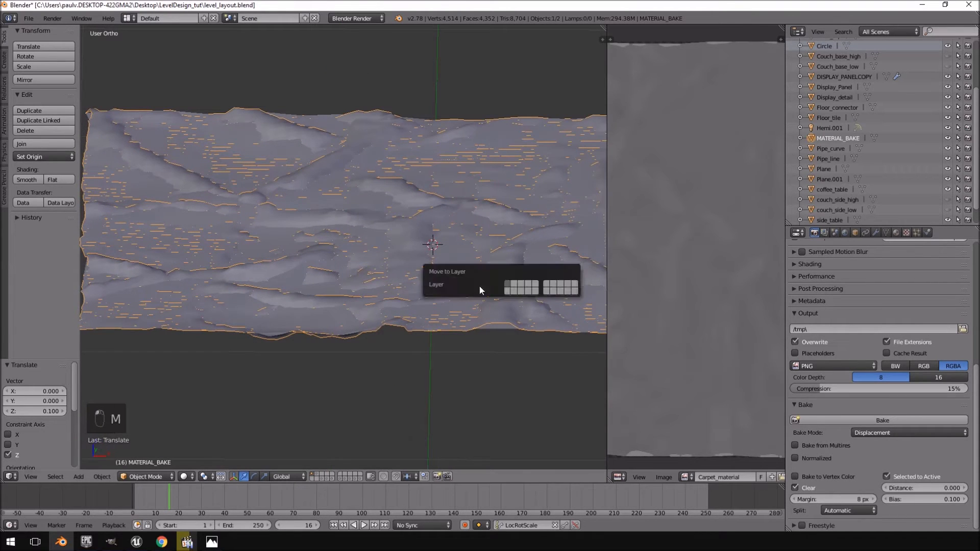
click(506, 290)
Rename the Plane.001 object as Carpet_low.
double_click(834, 178)
text(Carpet_low)
key(Return)
In top view, move Carpet_low by 1 in X and -1 in Y, then 2 in Y, placing its lower-left corner at the 3D cursor.
scroll(880, 190, down, 1)
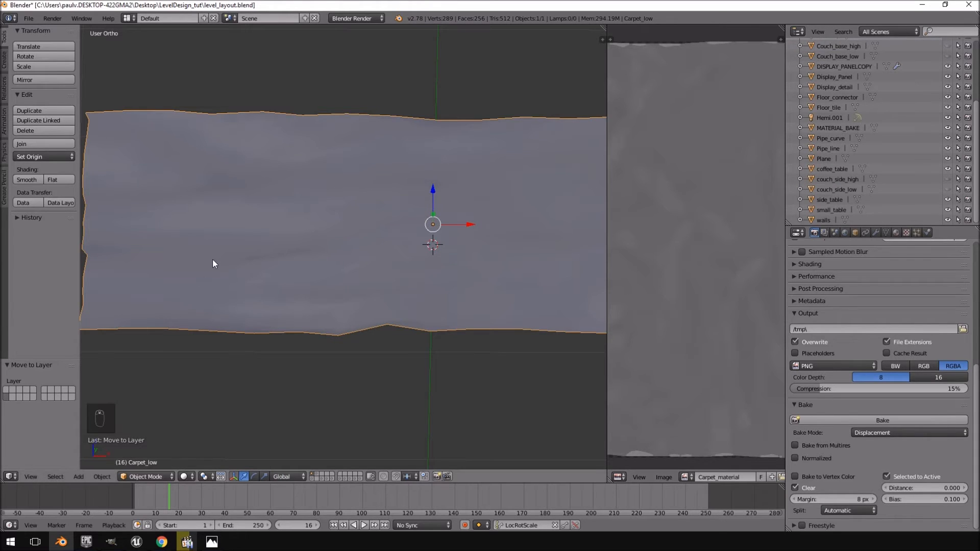
scroll(344, 148, down, 2)
key(KP_1)
key(KP_7)
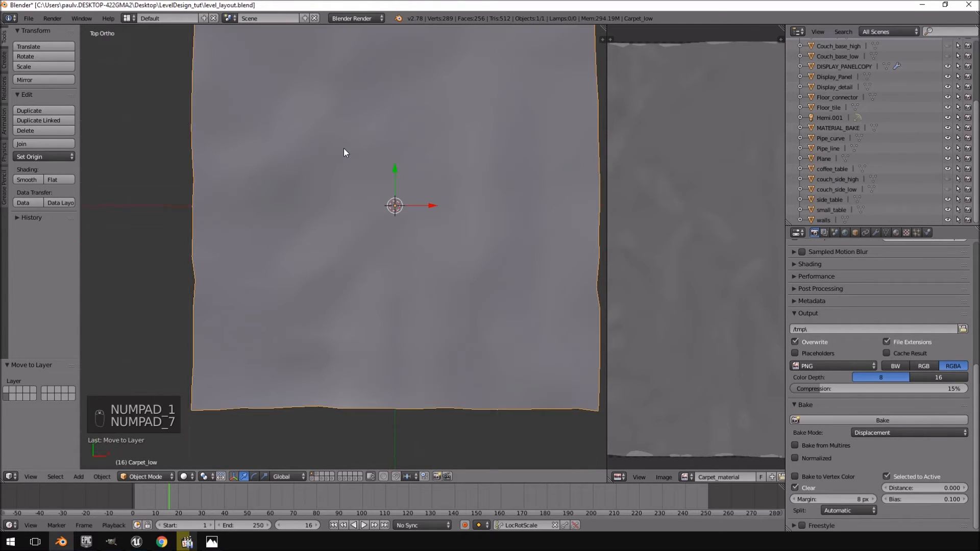
scroll(365, 196, up, 2)
key(g)
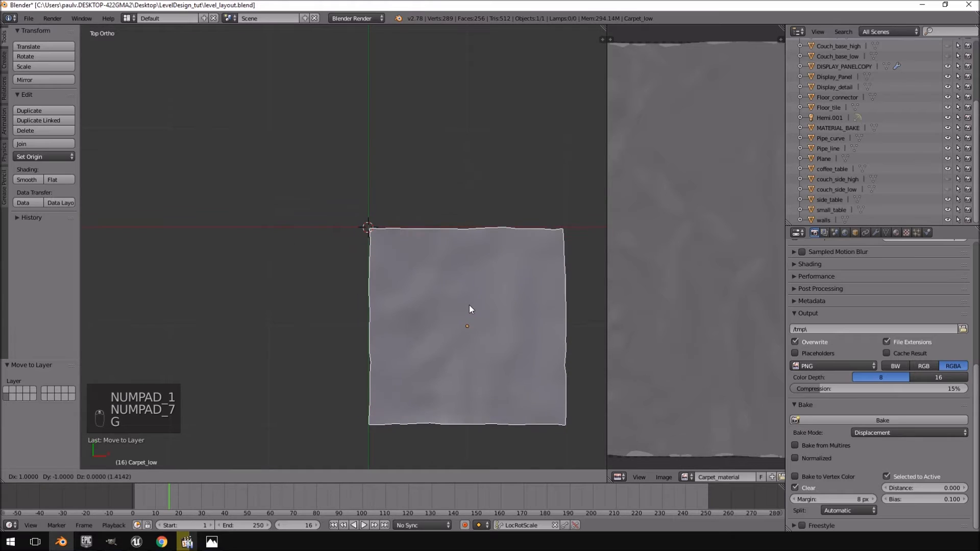
click(470, 305)
key(g)
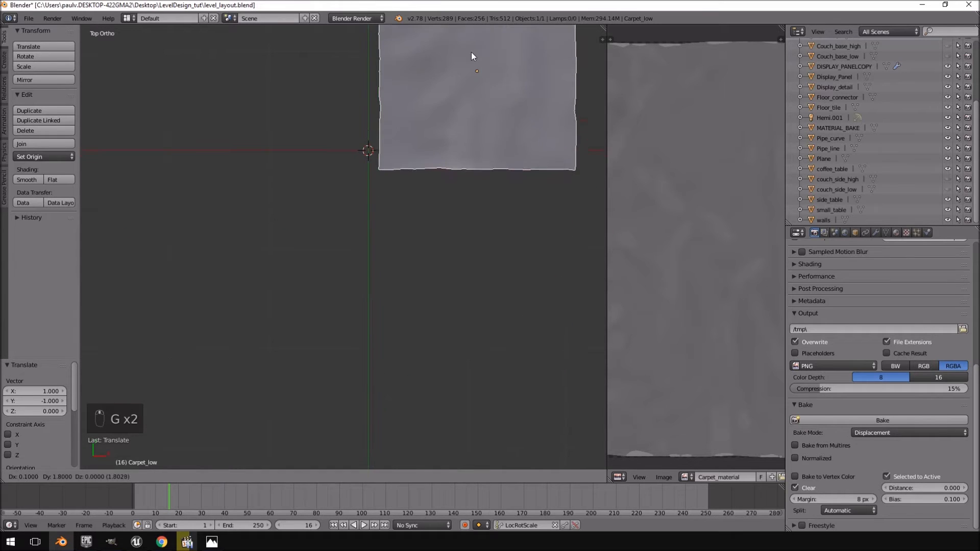
click(464, 38)
scroll(409, 253, up, 4)
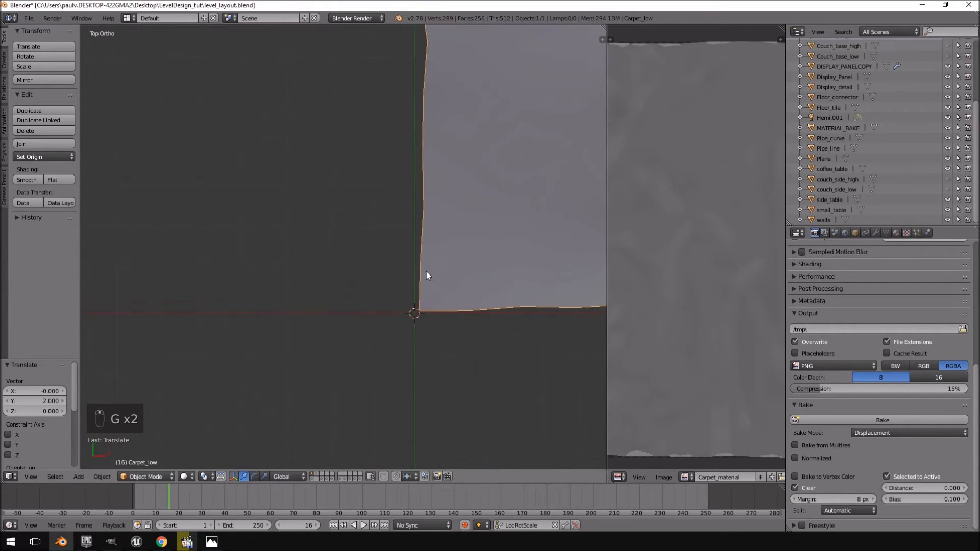
Nudge Carpet_low by -0.01 in X in top view to line its corner up with the 3D cursor.
scroll(343, 203, up, 3)
shift+middle_drag(345, 219, 418, 265)
scroll(413, 259, up, 5)
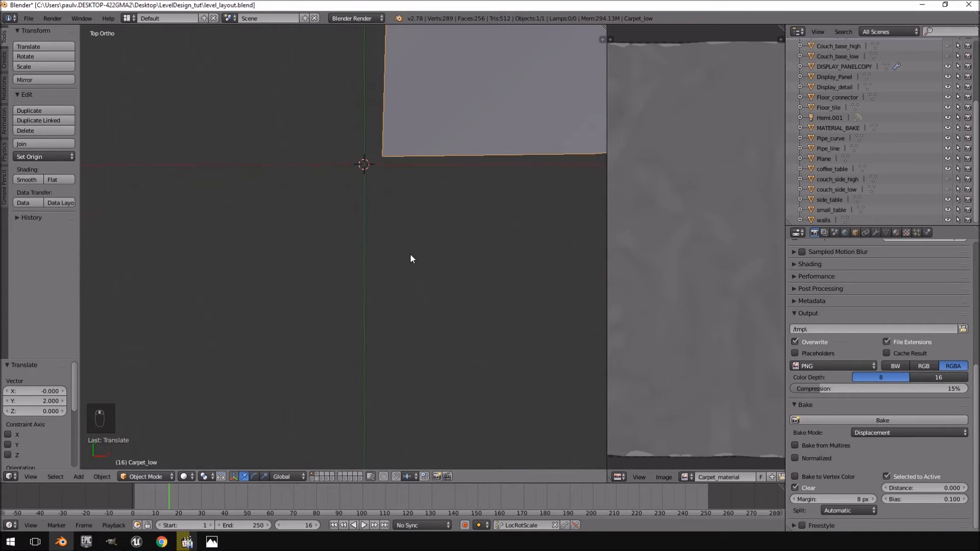
key(g)
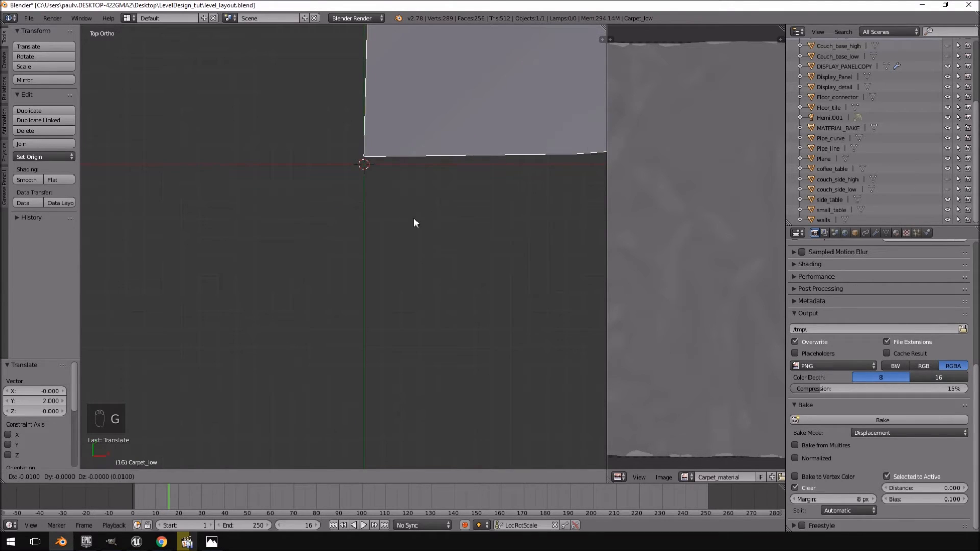
click(413, 219)
shift+middle_drag(410, 152, 399, 251)
scroll(409, 264, down, 8)
mouse_move(432, 279)
middle_down()
mouse_move(458, 203)
mouse_move(448, 274)
middle_up()
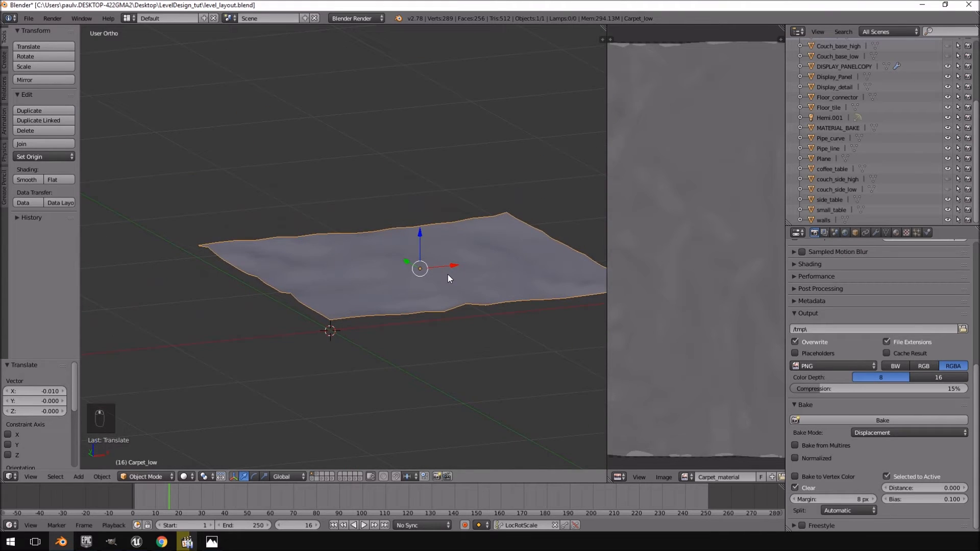
key(KP_7)
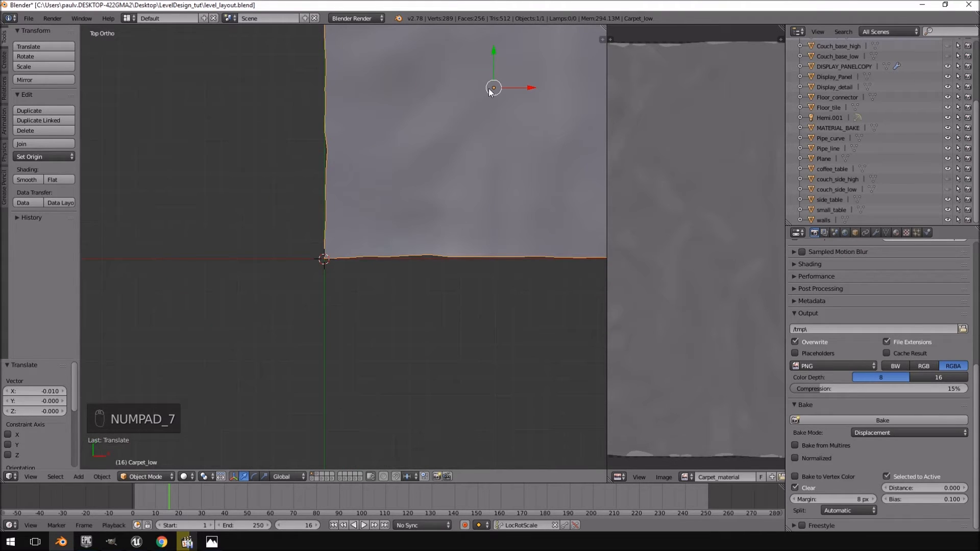
Undo the recent Carpet_low moves to centre it on the 3D cursor again.
key(ctrl+z)
key(ctrl+z)
key(ctrl+z)
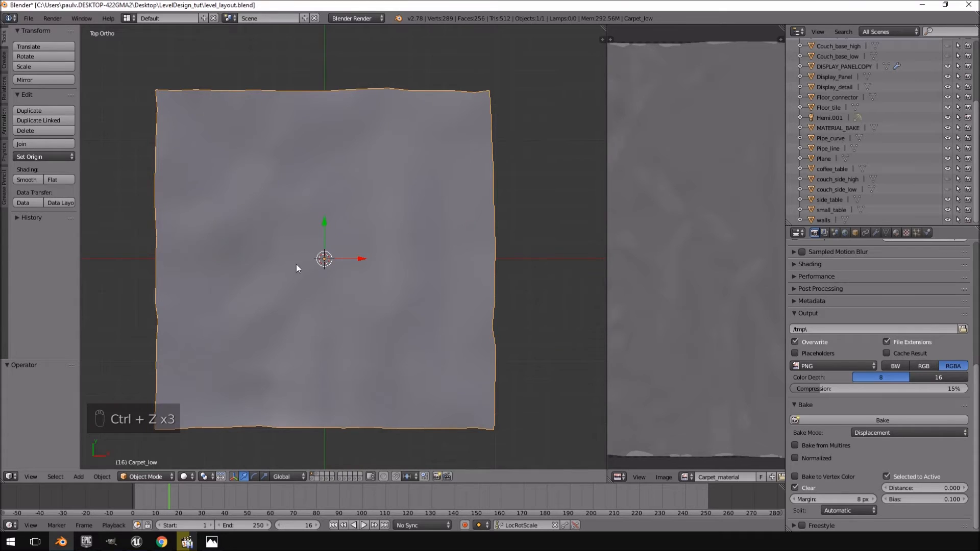
Lower Carpet_low by 0.03 along the Z axis, judging its height against the 3D cursor in front view.
middle_drag(357, 278, 335, 162)
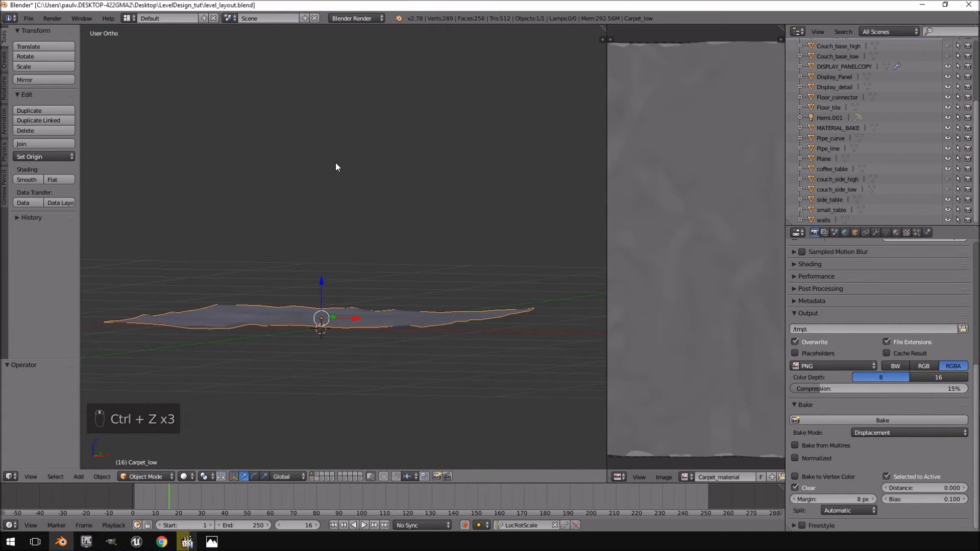
key(KP_1)
scroll(335, 296, up, 4)
shift+middle_drag(325, 360, 318, 250)
scroll(498, 143, up, 3)
drag(416, 177, 412, 197)
middle_drag(413, 198, 468, 265)
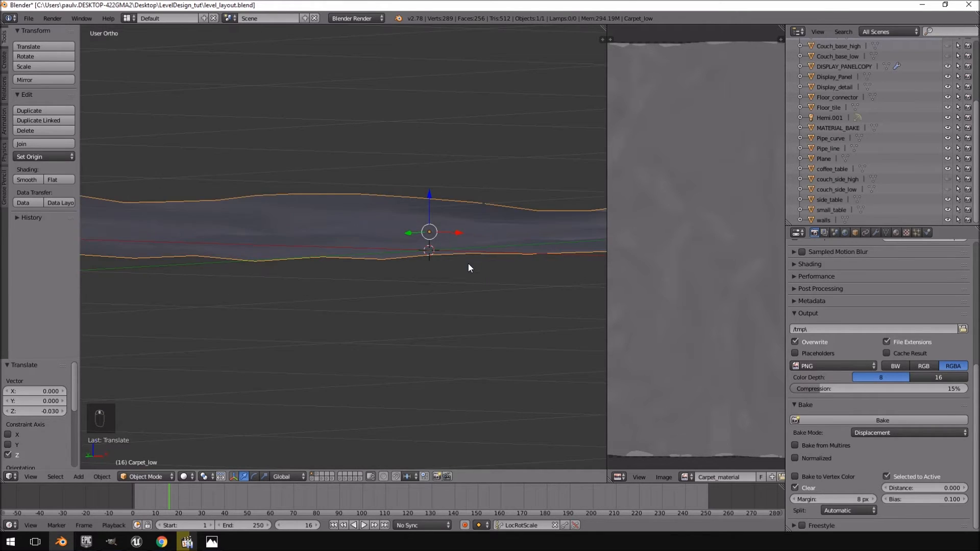
key(KP_1)
scroll(467, 264, down, 7)
Examine Carpet_low's mesh grid and UV layout in Edit Mode.
key(Tab)
middle_drag(401, 200, 422, 284)
key(Tab)
key(Tab)
key(a)
key(a)
key(a)
key(a)
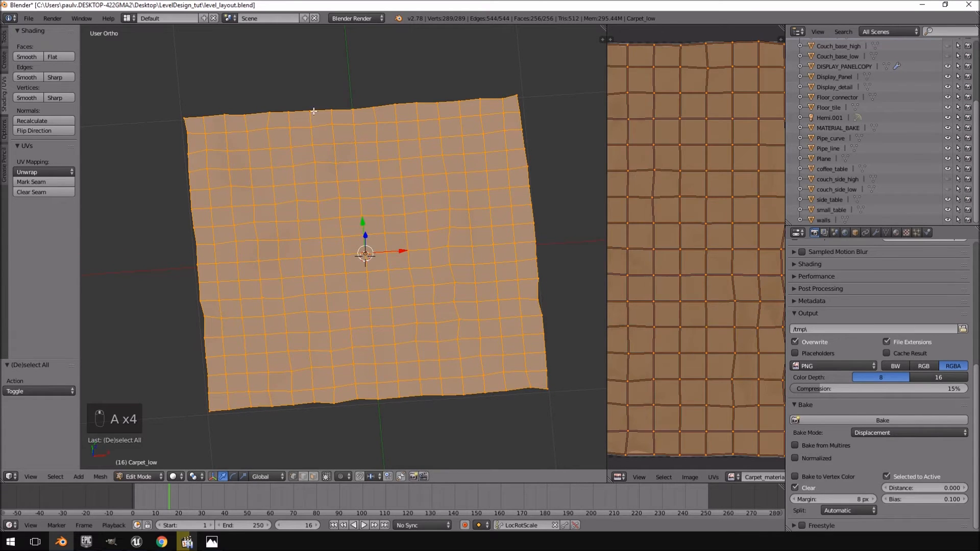
key(Tab)
Start an FBX export of Carpet_low into the LevelDesign_tut folder with the file name Carpet_material.fbx.
click(29, 18)
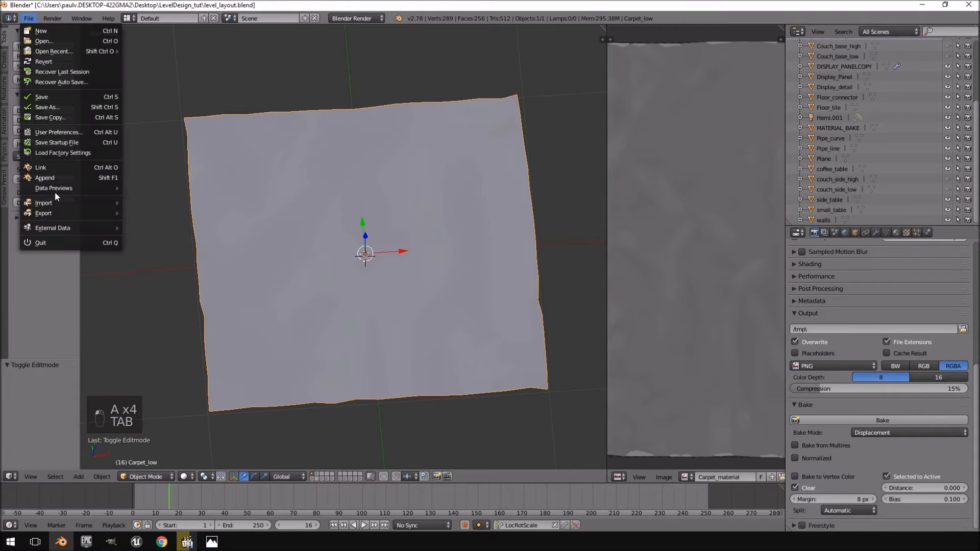
mouse_move(60, 217)
click(151, 244)
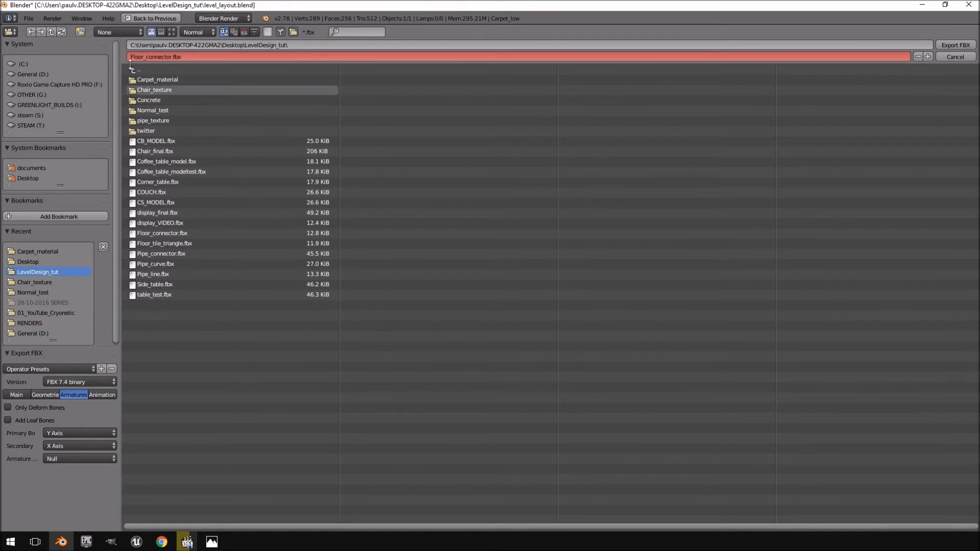
click(169, 57)
drag(171, 57, 39, 57)
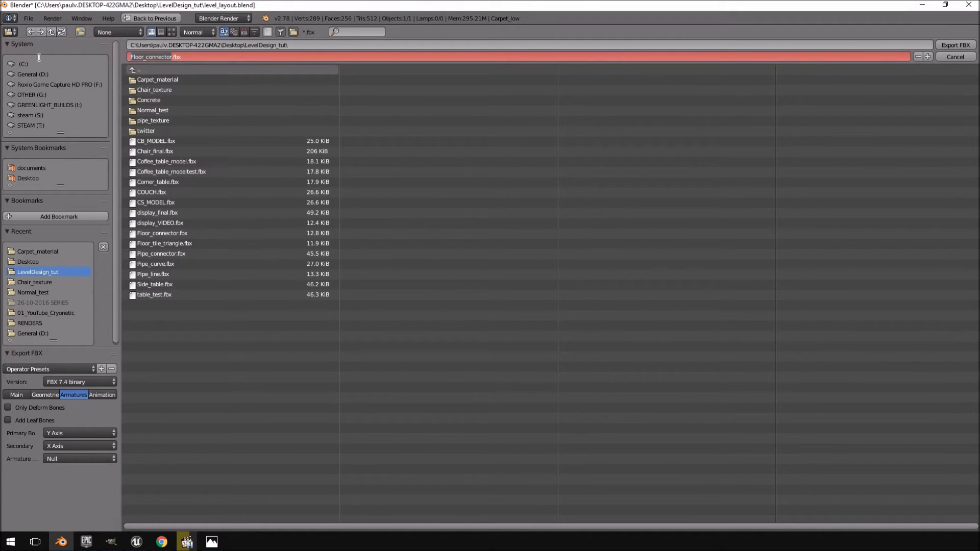
text(Carpet_material)
key(Return)
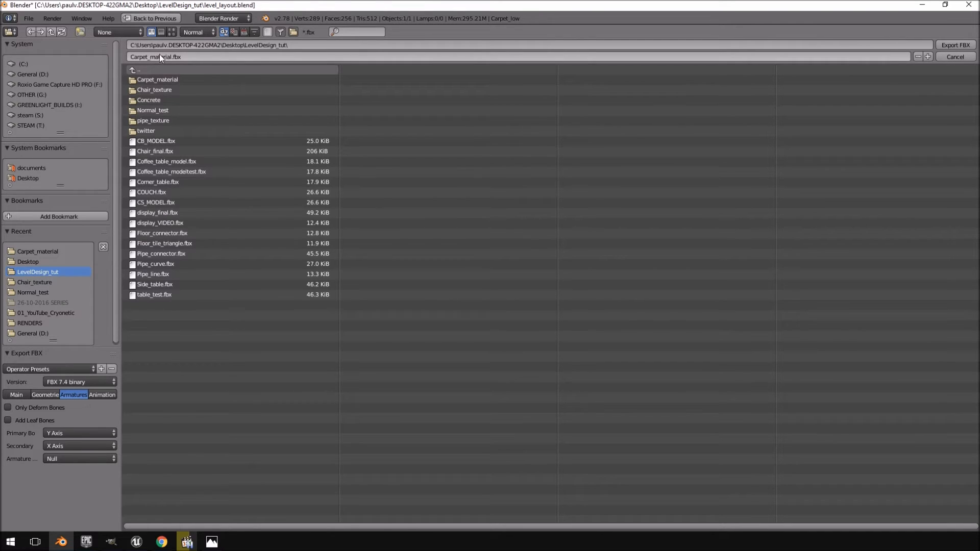
Review the main, geometry and armature export settings, and export the FBX file.
click(22, 392)
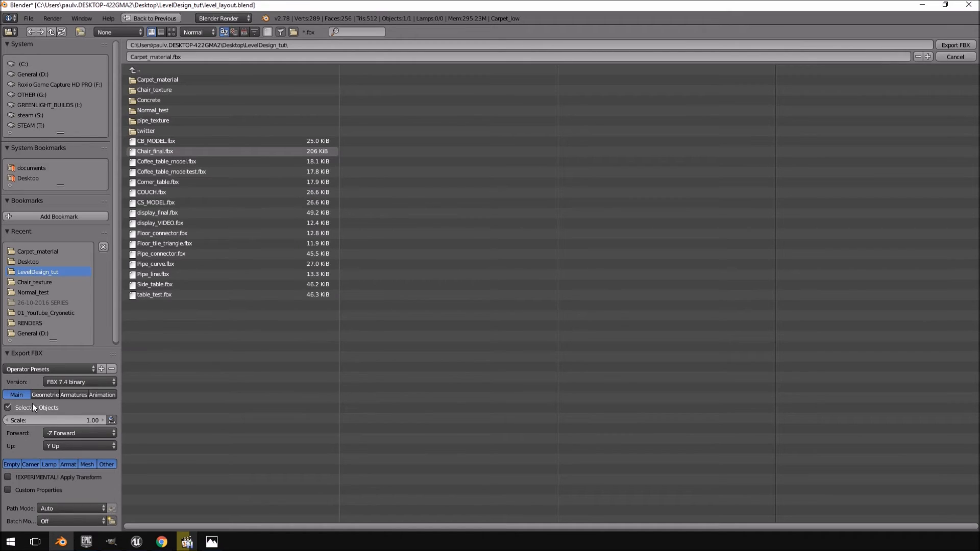
click(59, 394)
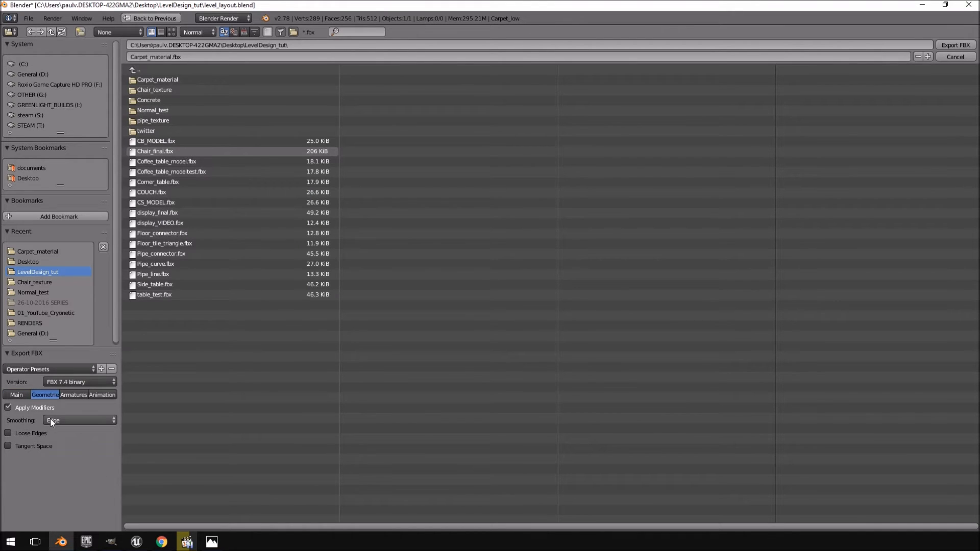
click(63, 395)
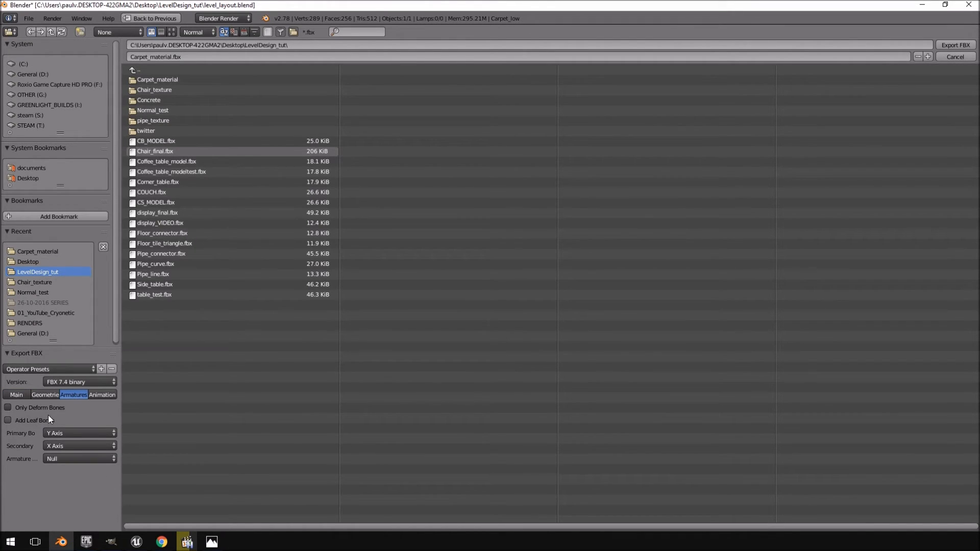
click(953, 46)
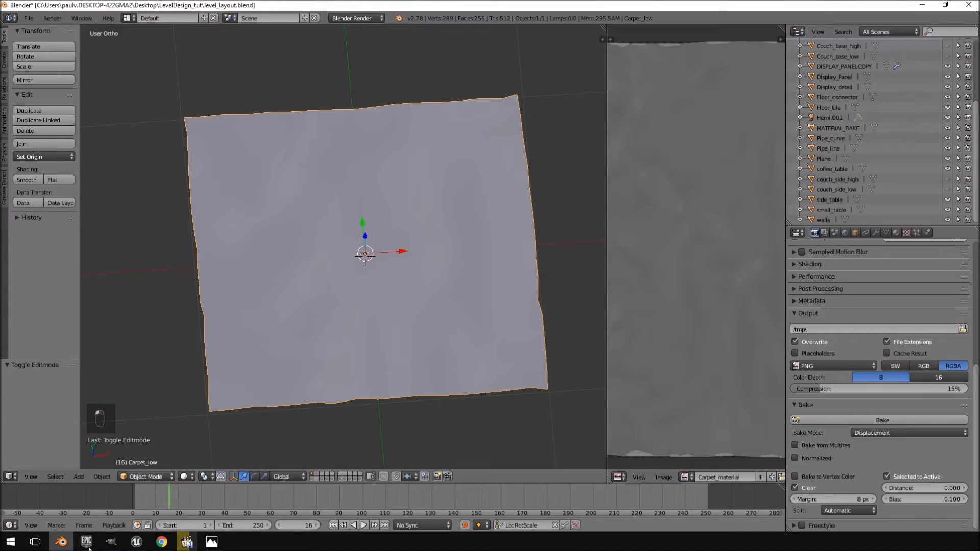
Switch to Unreal Editor and open the Models content folder.
click(136, 541)
right_drag(472, 204, 505, 204)
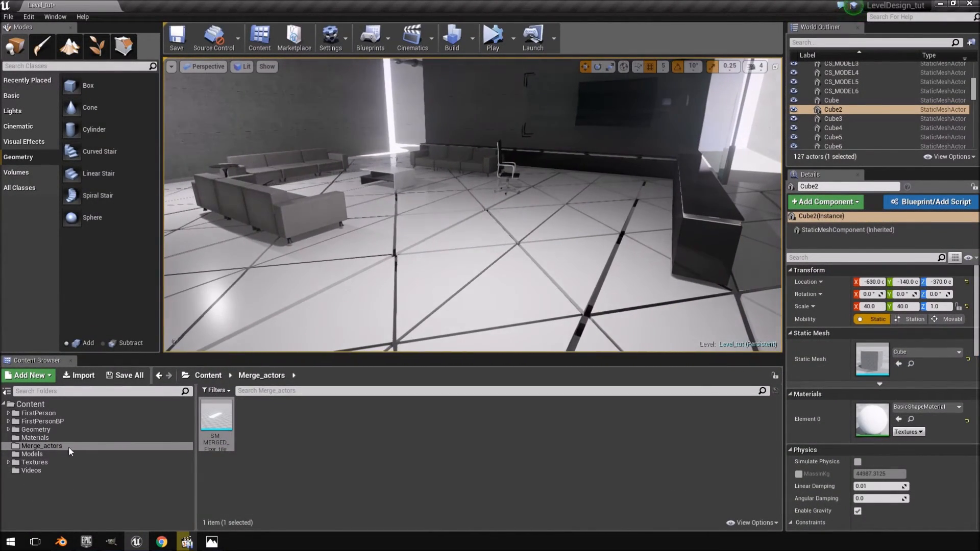
click(34, 454)
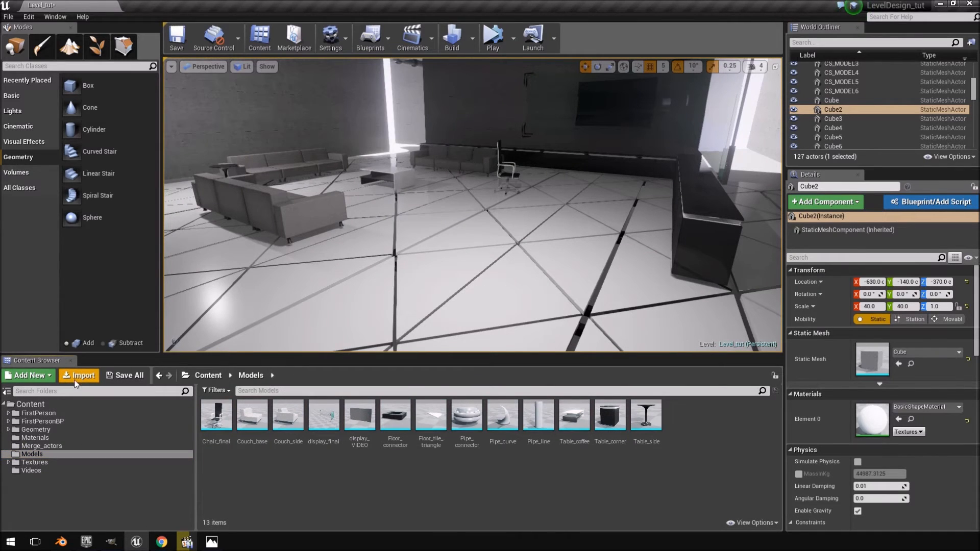
Import Carpet_material.fbx from the LevelDesign_tut folder into Models as a static mesh.
click(75, 384)
double_click(118, 81)
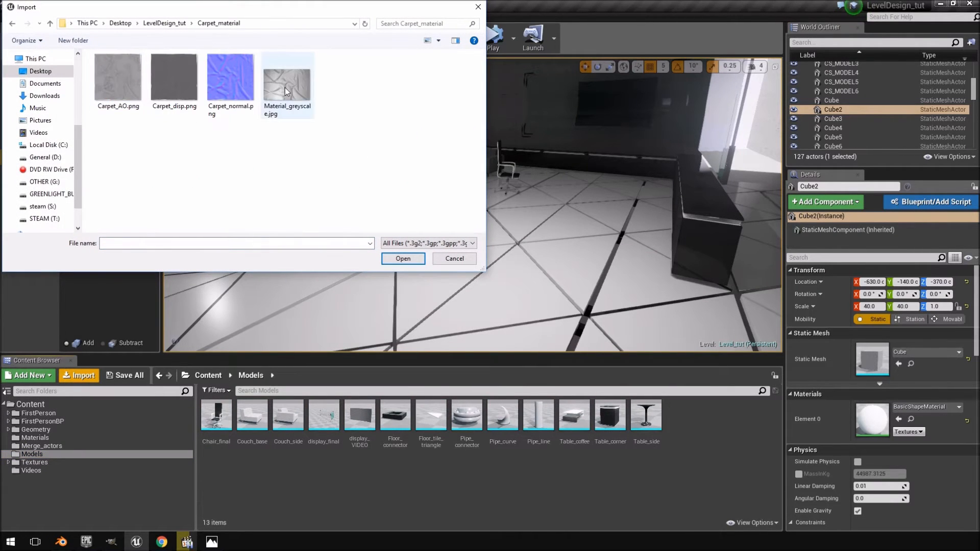
click(12, 24)
scroll(260, 139, down, 2)
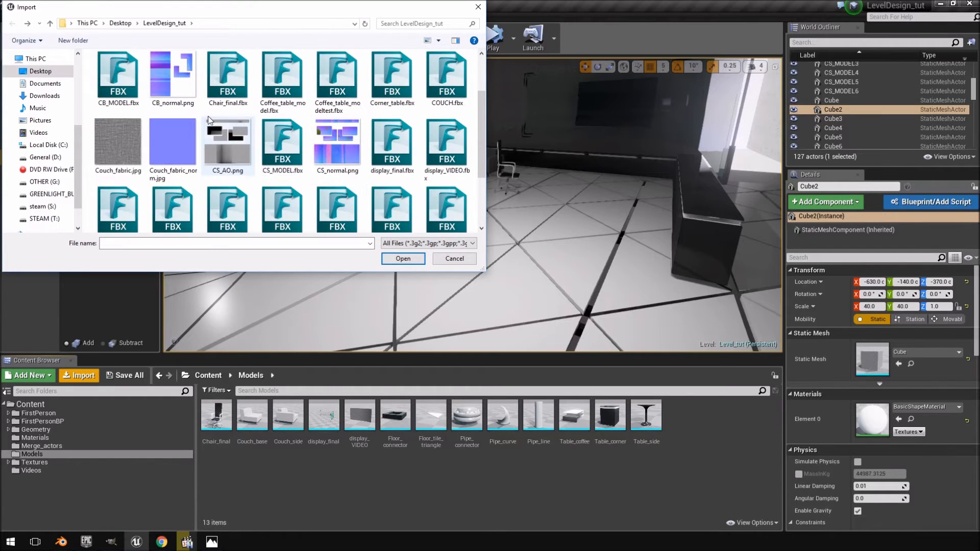
drag(482, 133, 483, 97)
click(446, 82)
click(417, 259)
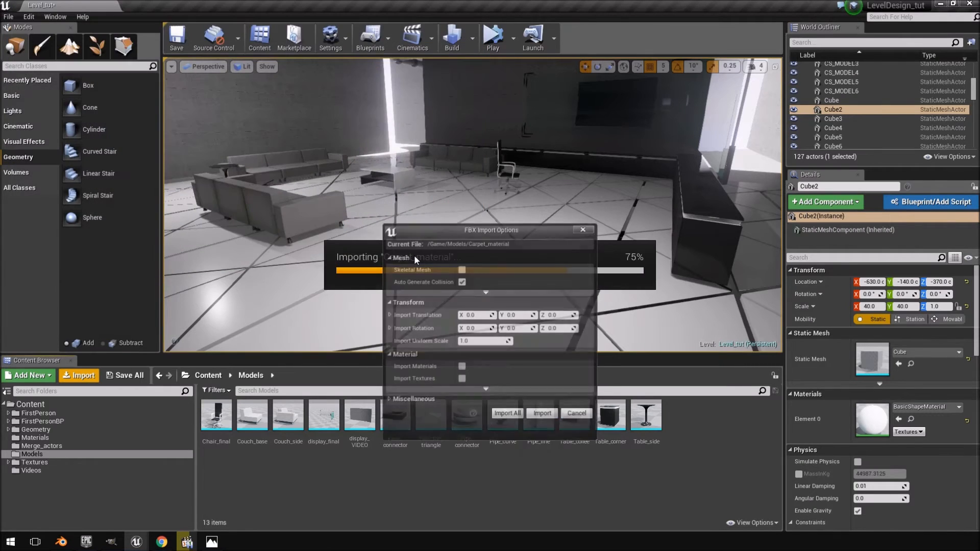
click(544, 414)
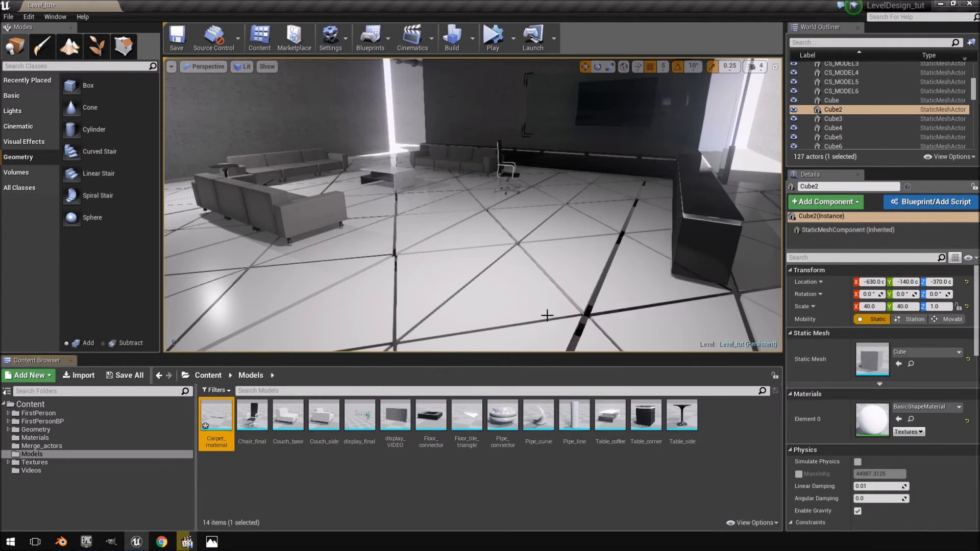
Place the Carpet_material mesh on the level floor at about X -60, Y 280, Z -305.
drag(216, 416, 432, 232)
right_drag(433, 231, 455, 180)
drag(454, 180, 421, 143)
right_drag(428, 144, 427, 144)
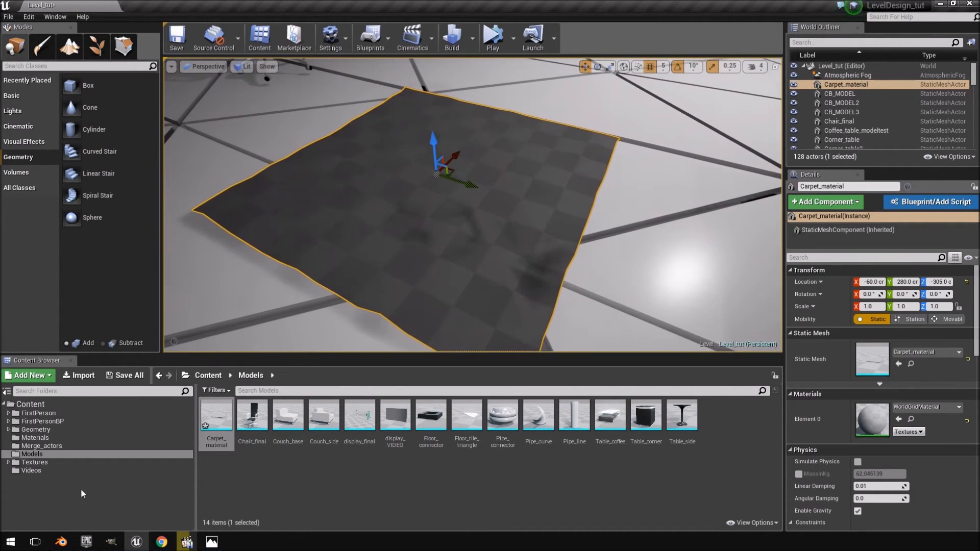
Create a new folder named Carpet inside the Textures content folder.
click(35, 461)
click(82, 375)
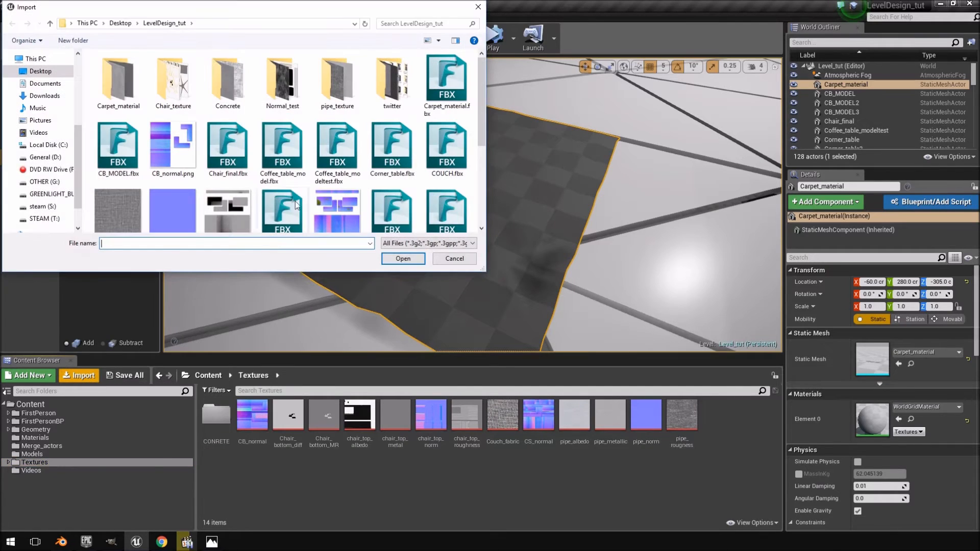
click(443, 259)
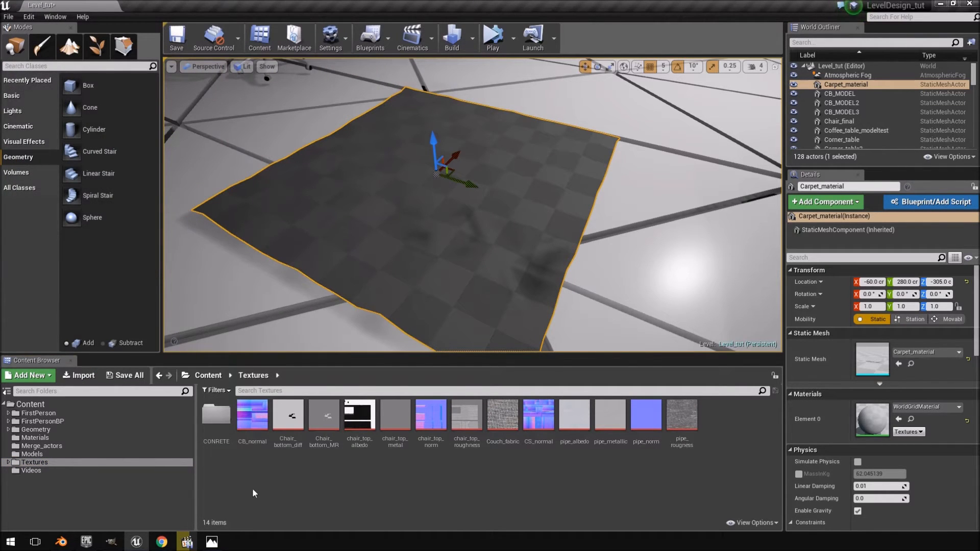
right_click(253, 488)
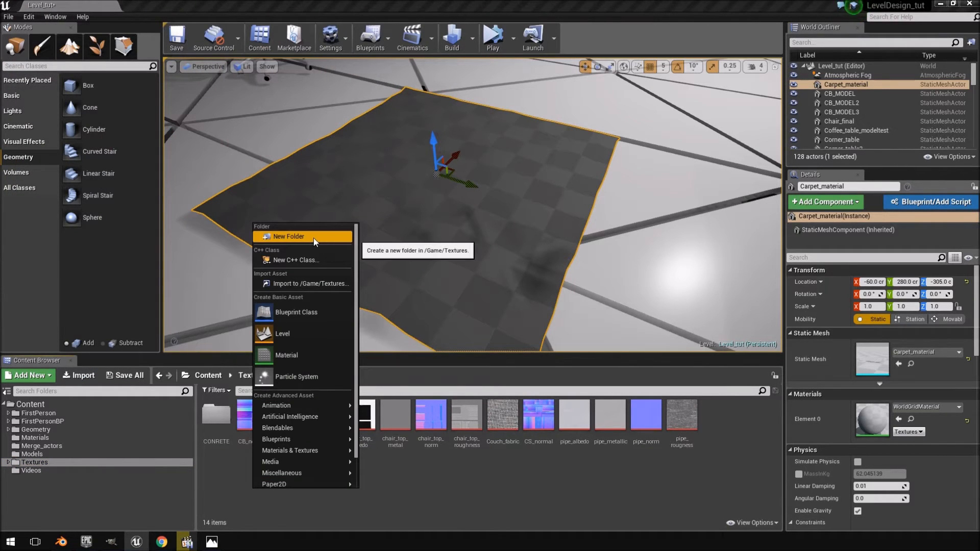
click(313, 238)
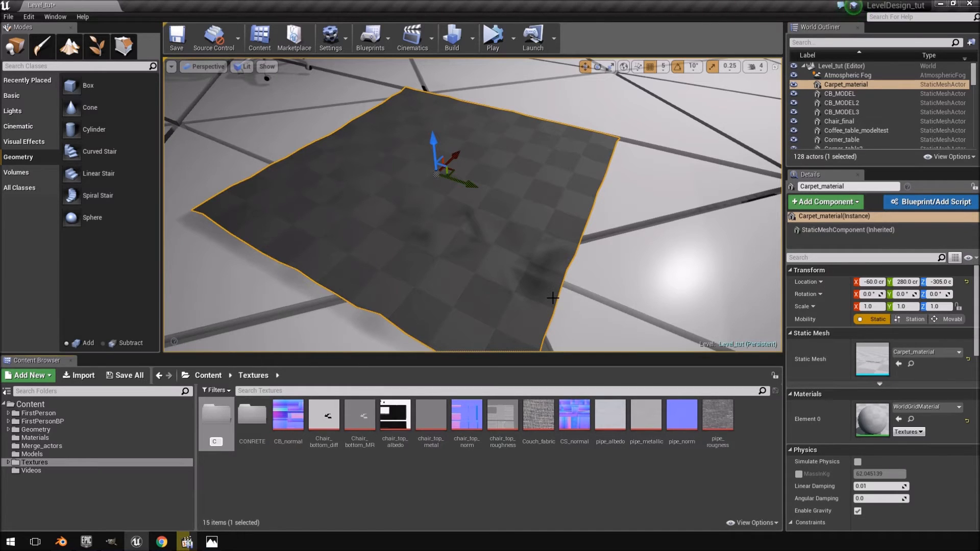
text(Carpet)
key(Return)
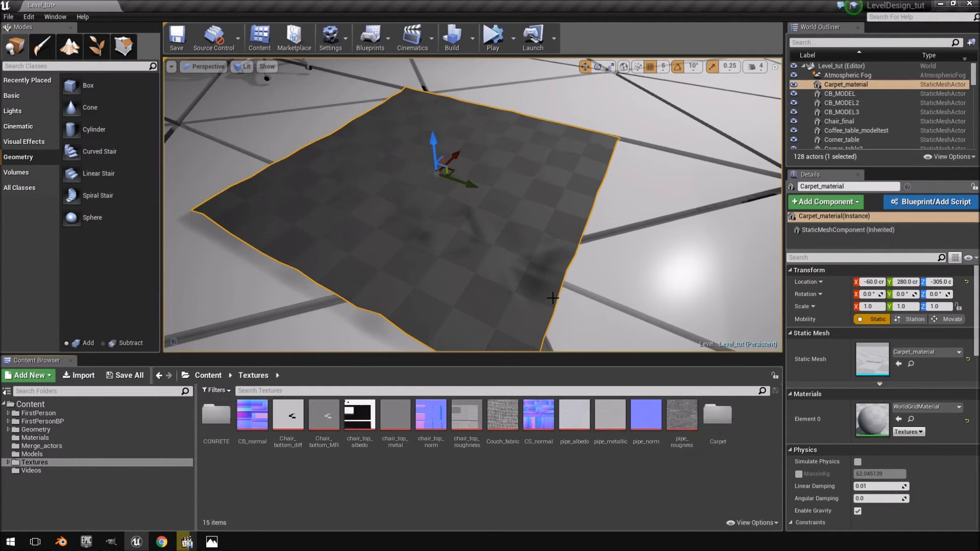
Import Carpet_AO.png, Carpet_disp.png and Carpet_normal.png from the Carpet_material folder into the new Carpet folder.
double_click(718, 414)
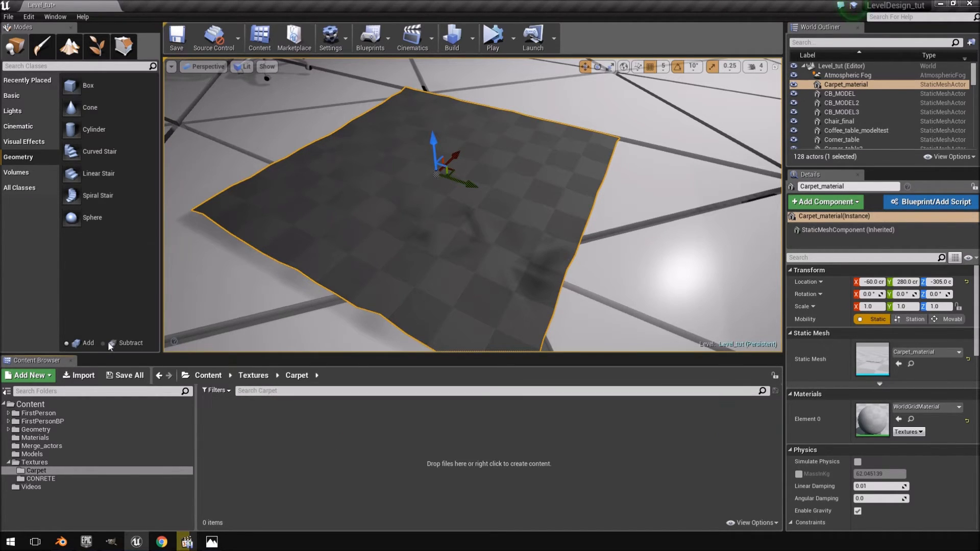
click(89, 377)
double_click(104, 84)
click(108, 80)
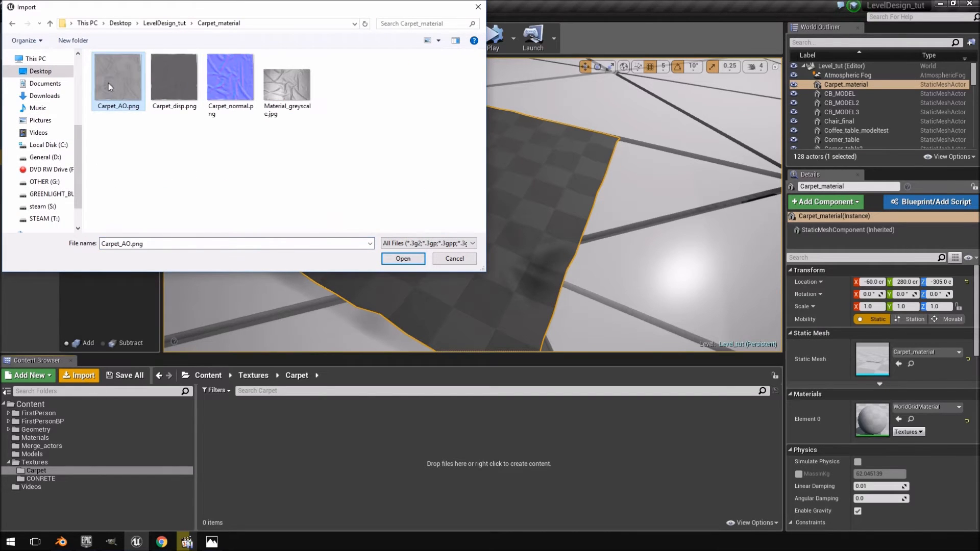
shift+click(207, 81)
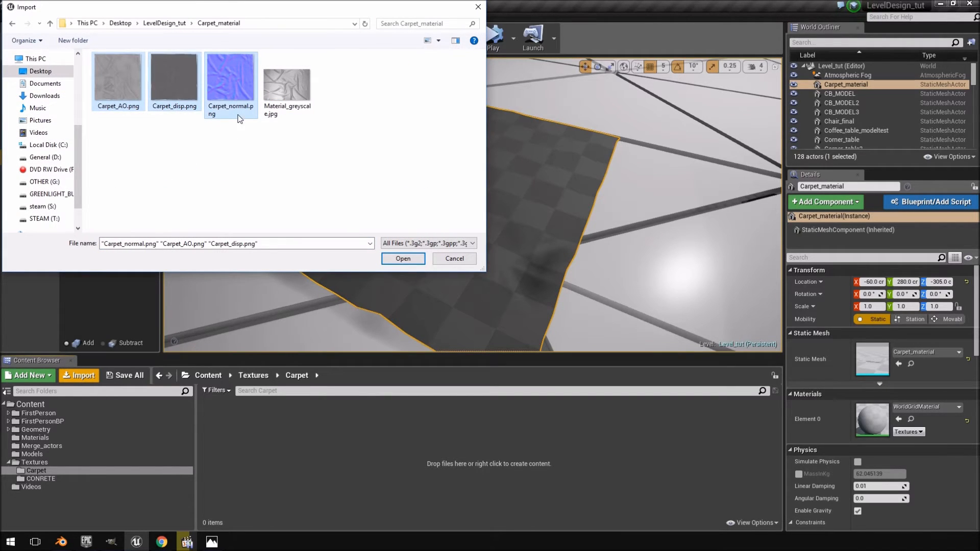
click(402, 259)
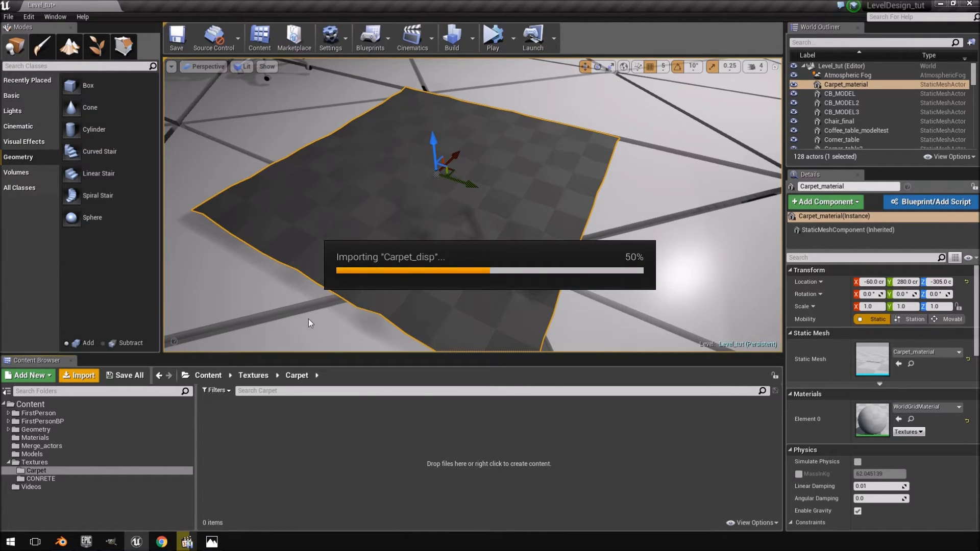
Create a material named Carpet_mat in the Materials folder and open it for editing.
click(35, 438)
right_click(380, 487)
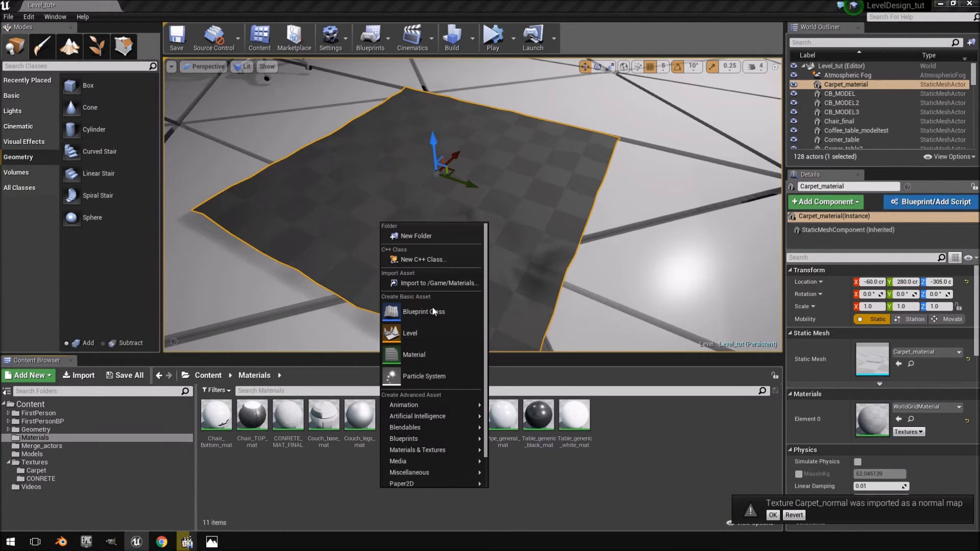
click(412, 354)
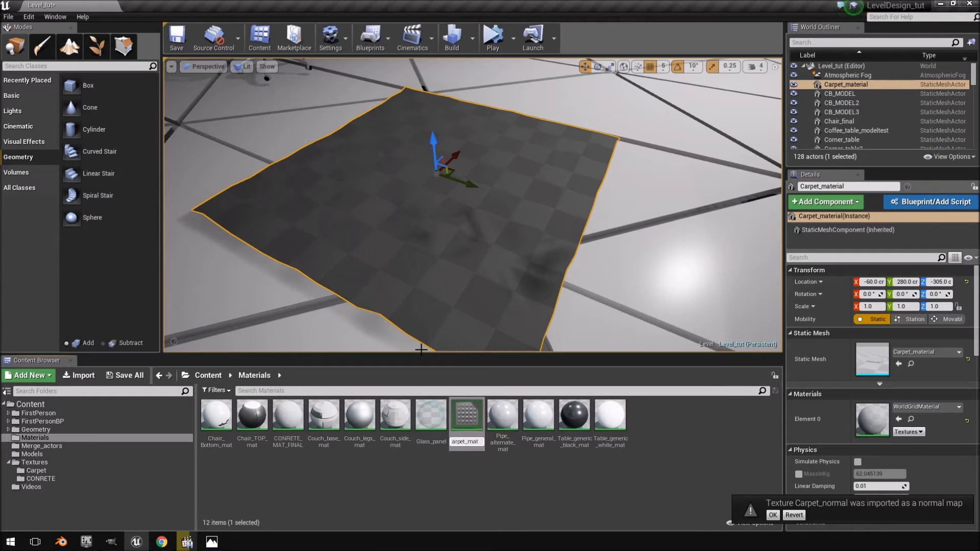
key(Return)
double_click(216, 416)
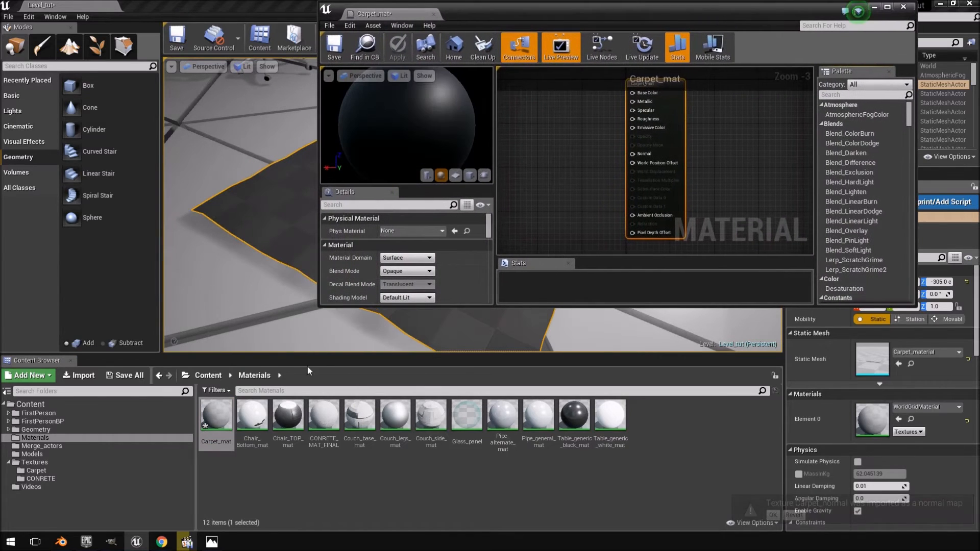
Add the Carpet_AO, Carpet_disp and Carpet_normal textures to the Carpet_mat graph and spread out their sample nodes.
click(48, 470)
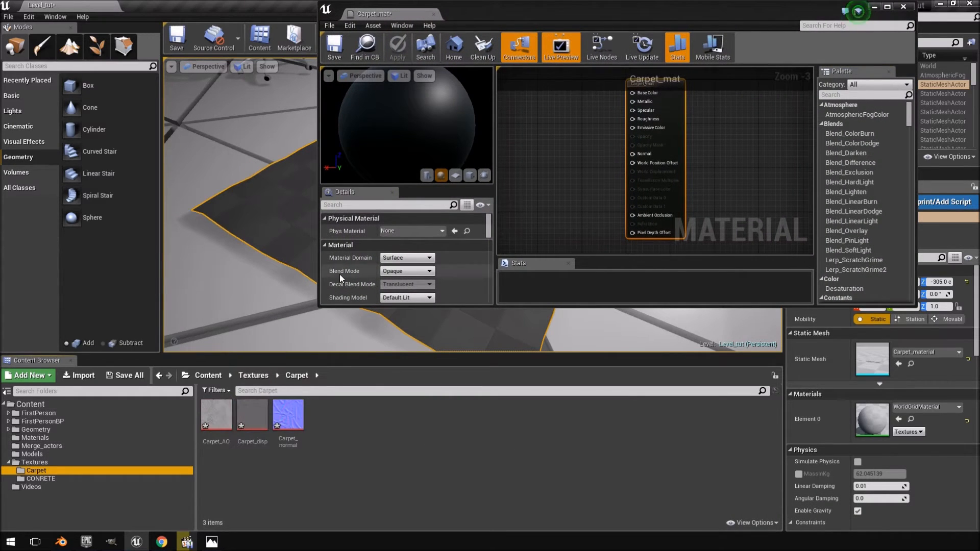
click(217, 416)
shift+drag(288, 416, 592, 171)
double_click(570, 7)
scroll(499, 217, up, 3)
drag(512, 242, 418, 210)
drag(532, 261, 413, 332)
drag(545, 278, 349, 239)
drag(449, 209, 424, 127)
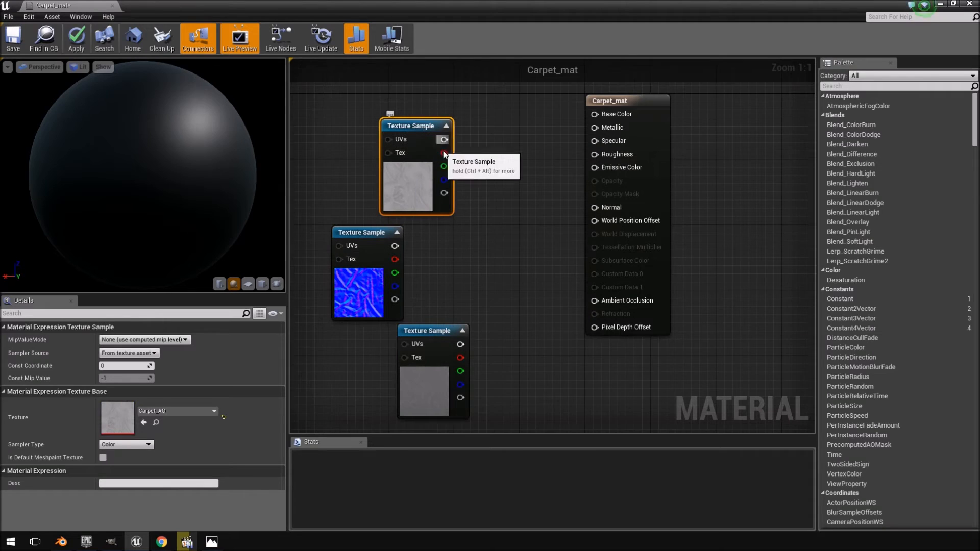
right_drag(443, 153, 482, 158)
drag(455, 128, 423, 112)
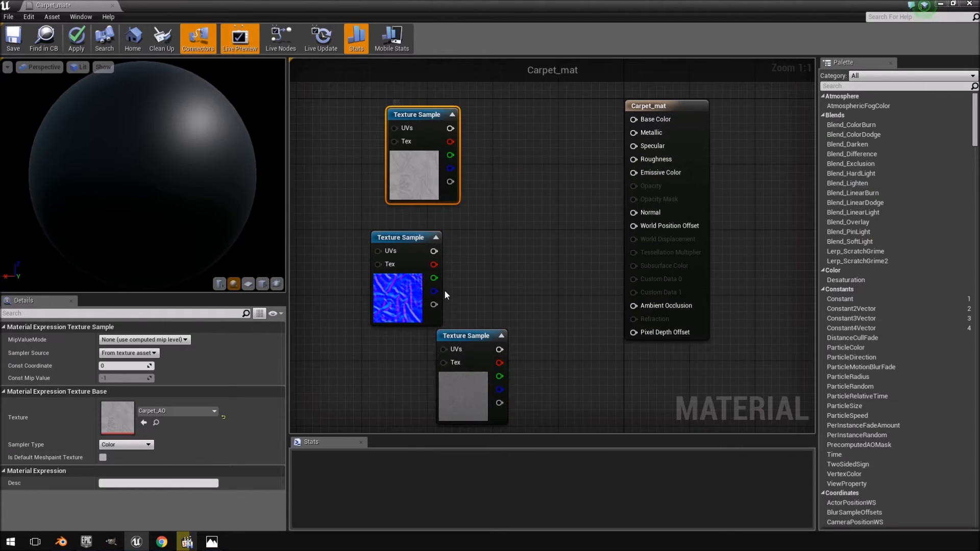
Connect the Carpet_normal sample to Normal and the Carpet_disp sample to Ambient Occlusion, moving the Carpet_AO sample beside them.
drag(434, 251, 633, 212)
drag(405, 243, 462, 228)
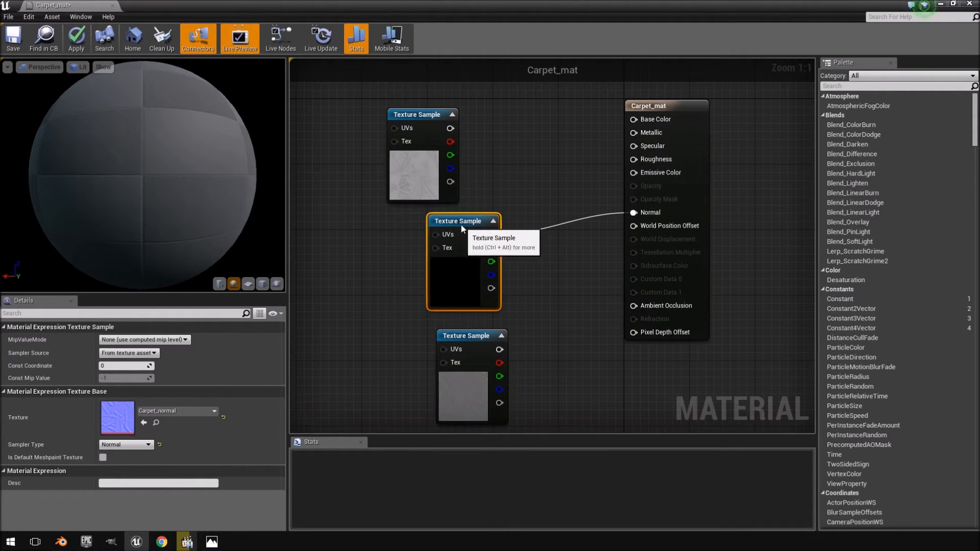
drag(499, 349, 636, 304)
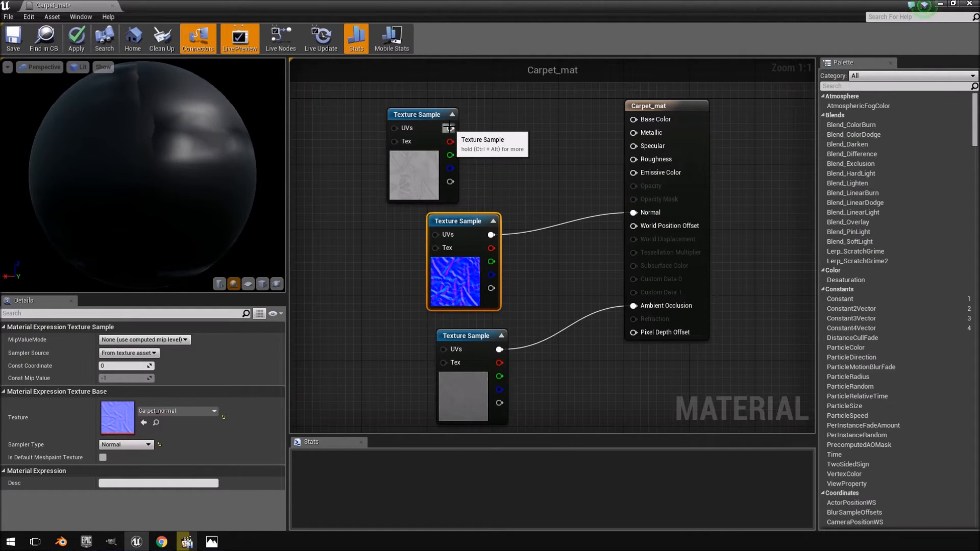
drag(424, 119, 349, 356)
right_drag(547, 299, 629, 246)
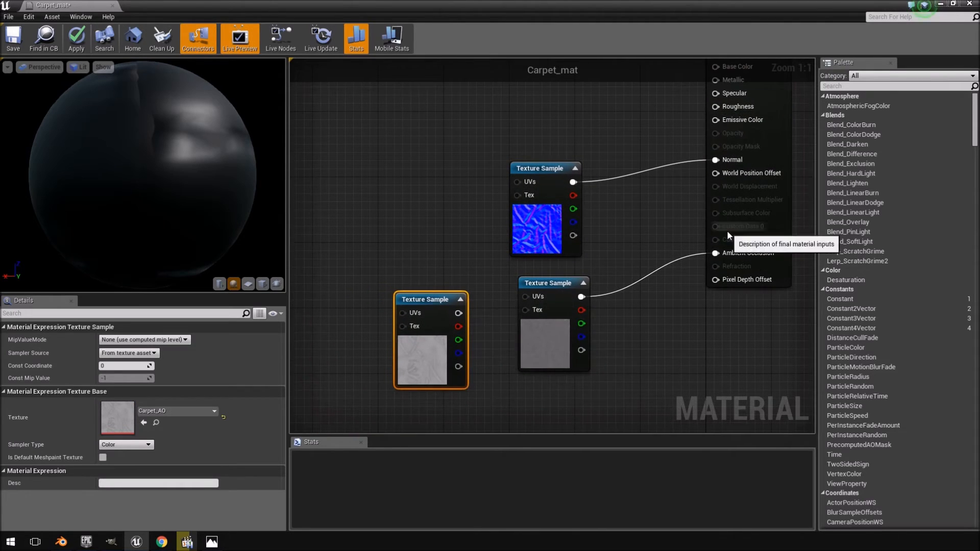
right_drag(727, 231, 720, 266)
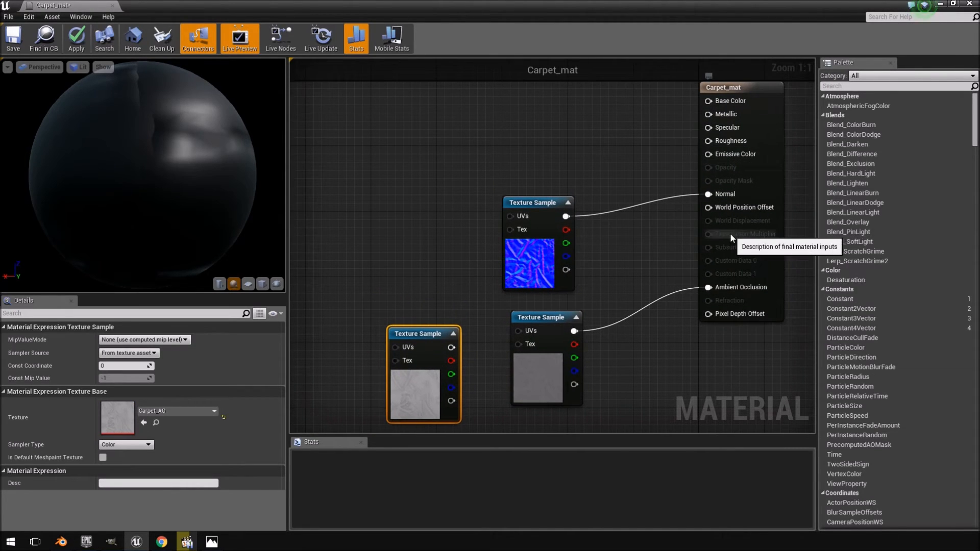
Add a VectorParameter node to the graph and connect it to the material's Base Color.
click(755, 92)
right_drag(608, 134, 582, 203)
right_click(531, 174)
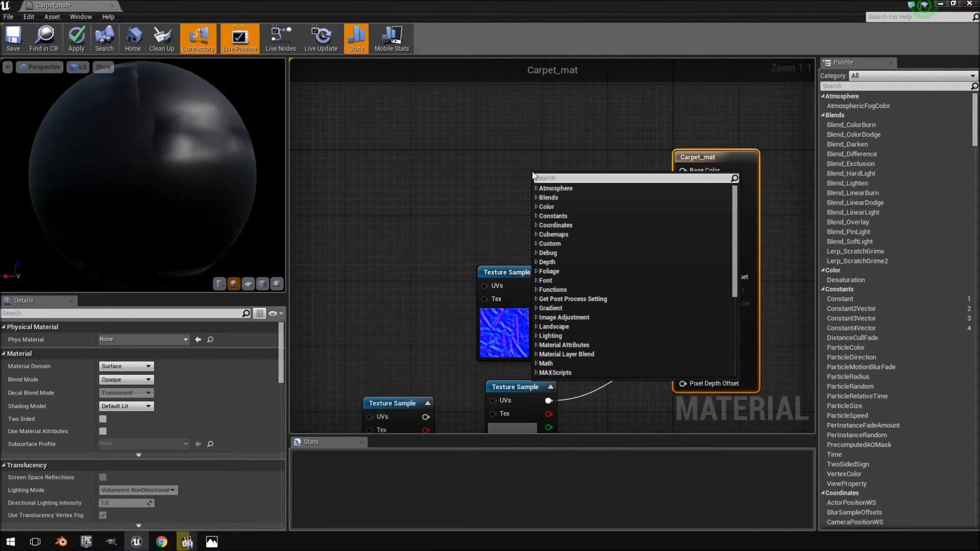
text(paramter)
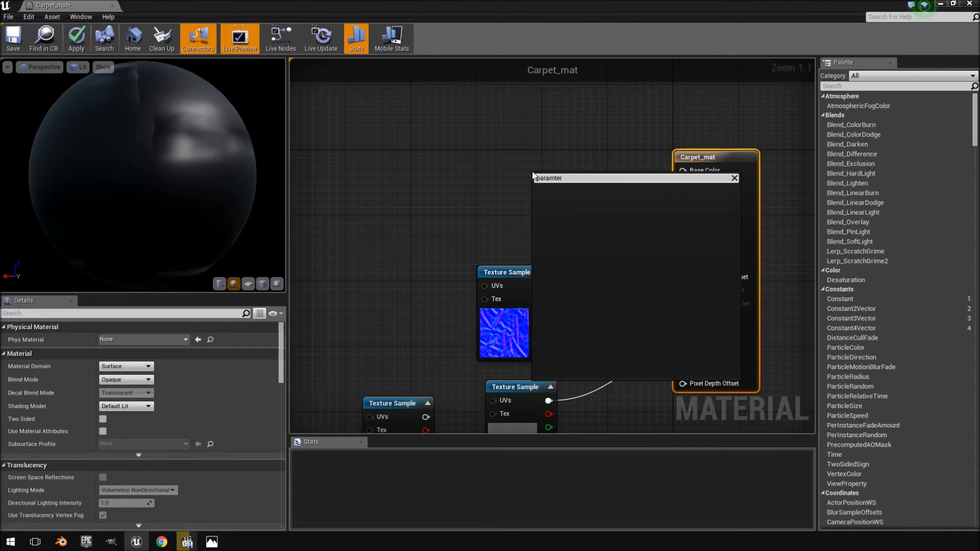
key(BackSpace)
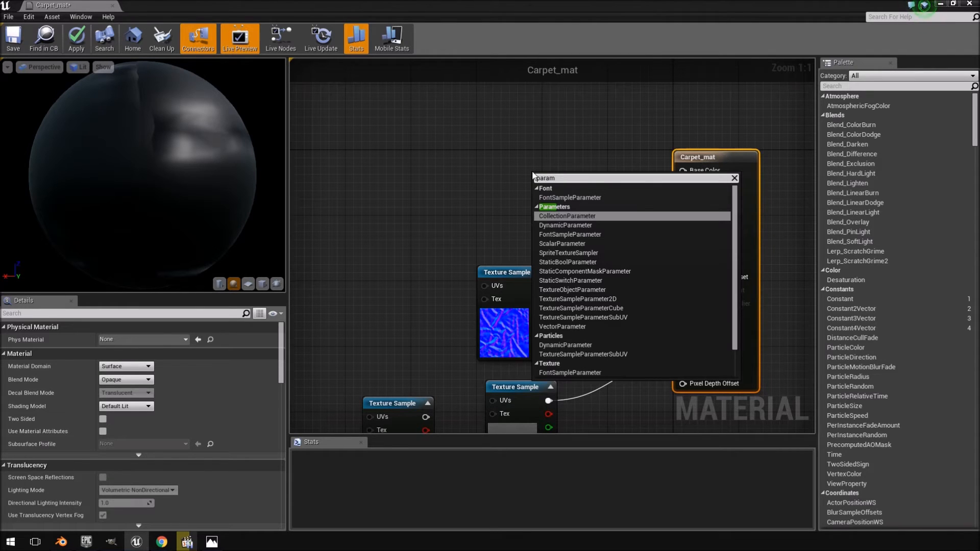
click(588, 326)
drag(592, 191, 700, 179)
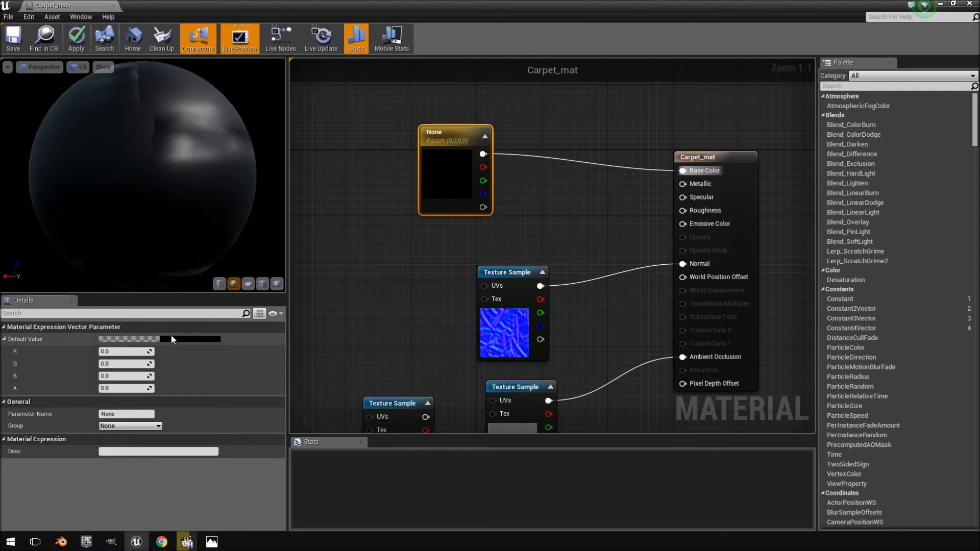
Set the vector parameter's default color to a beige of R 0.405, G 0.336, B 0.139.
click(173, 338)
mouse_move(250, 350)
mouse_down()
mouse_move(265, 354)
mouse_move(261, 365)
mouse_up()
drag(333, 395, 326, 350)
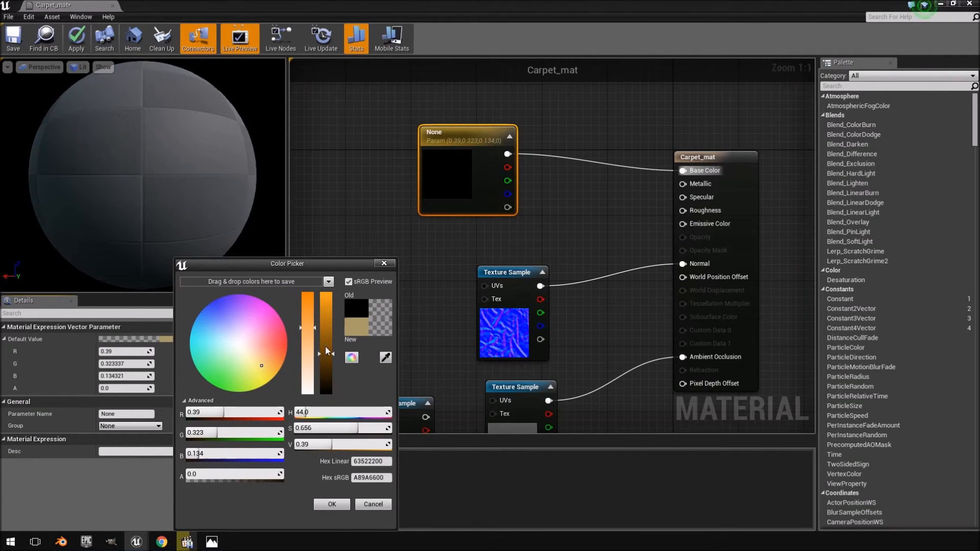
click(329, 352)
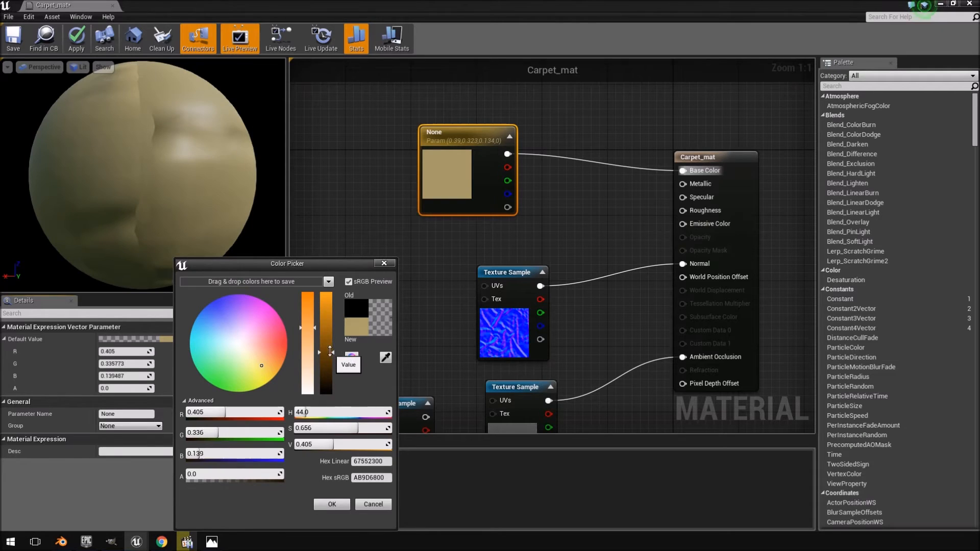
drag(330, 351, 332, 354)
click(332, 505)
mouse_move(255, 230)
mouse_down()
mouse_move(102, 202)
mouse_move(251, 237)
mouse_up()
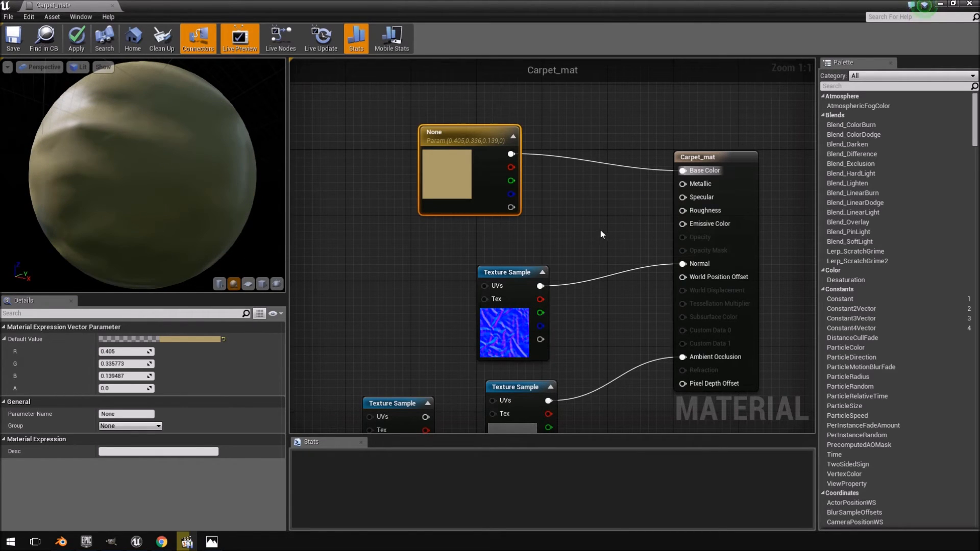
Add a Constant node, connect it to Roughness and set its value to 0.7.
right_click(575, 250)
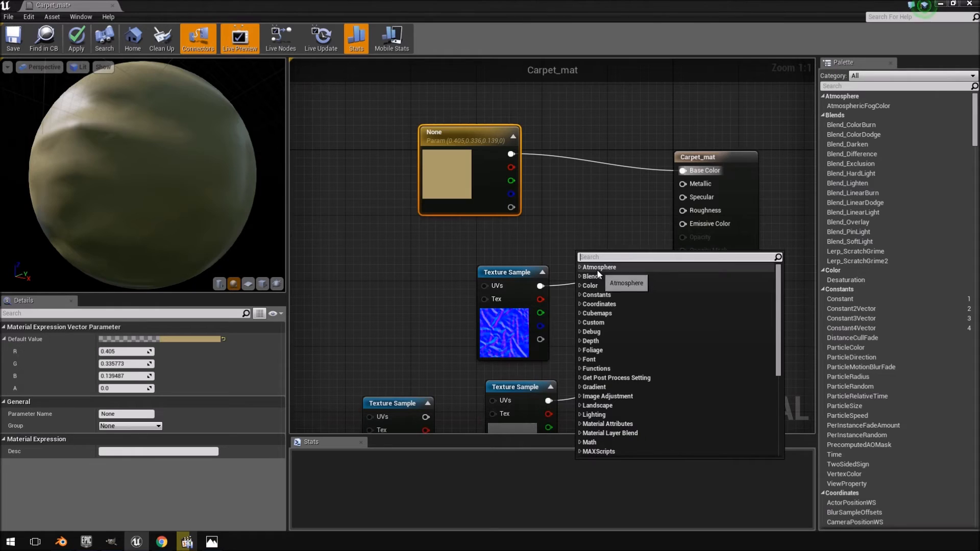
text(constant)
key(Return)
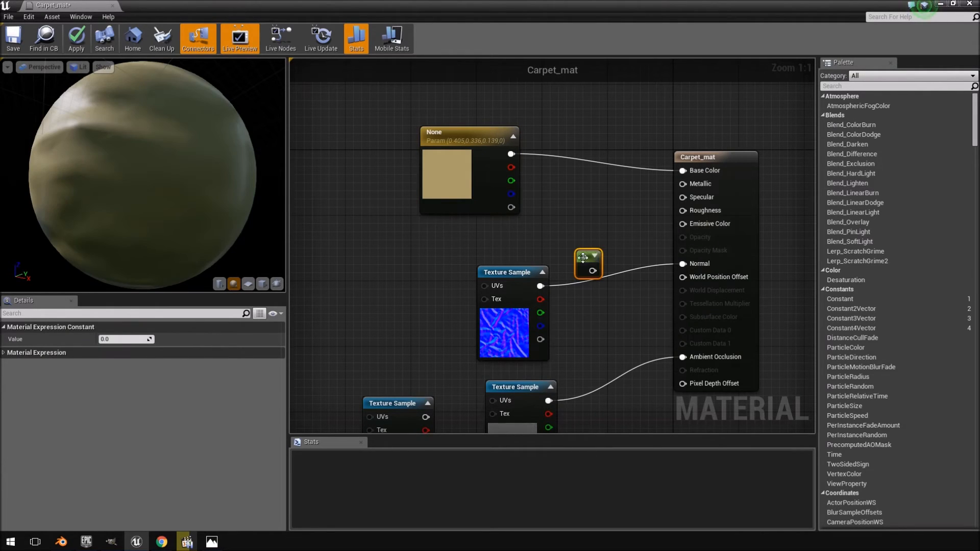
drag(583, 255, 541, 239)
drag(692, 216, 692, 214)
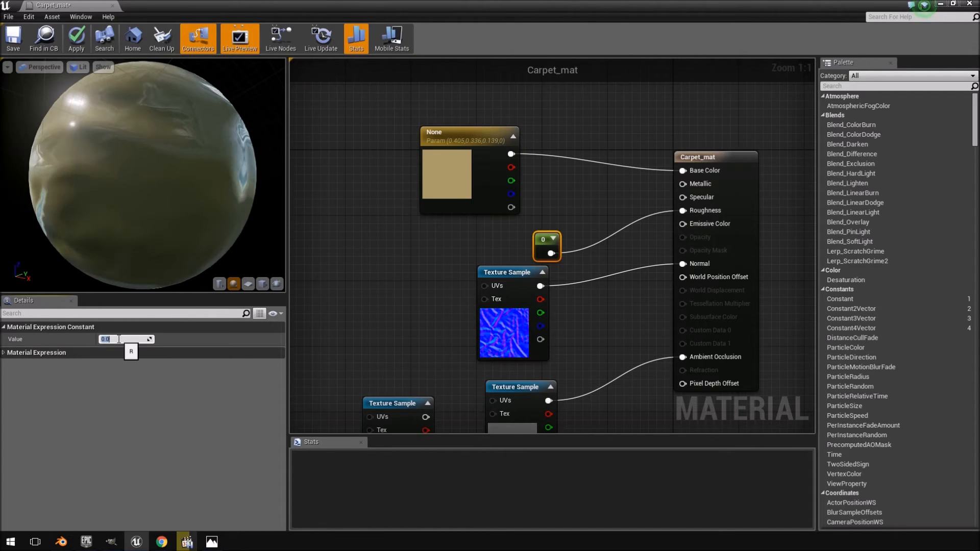
text(.7)
key(Return)
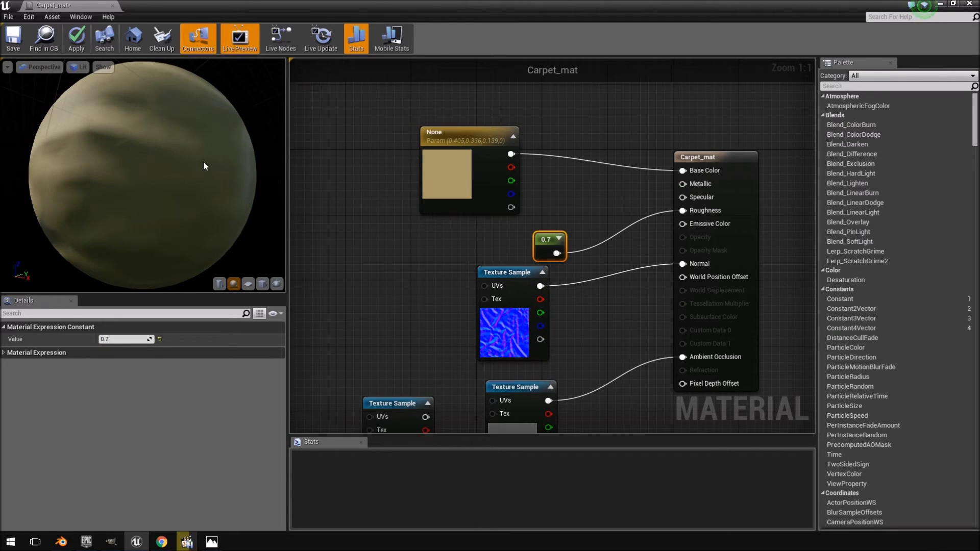
Set the roughness constant to 0.5, apply the material changes and return to the level editor.
click(114, 339)
text(0.5)
key(Return)
drag(143, 174, 28, 3)
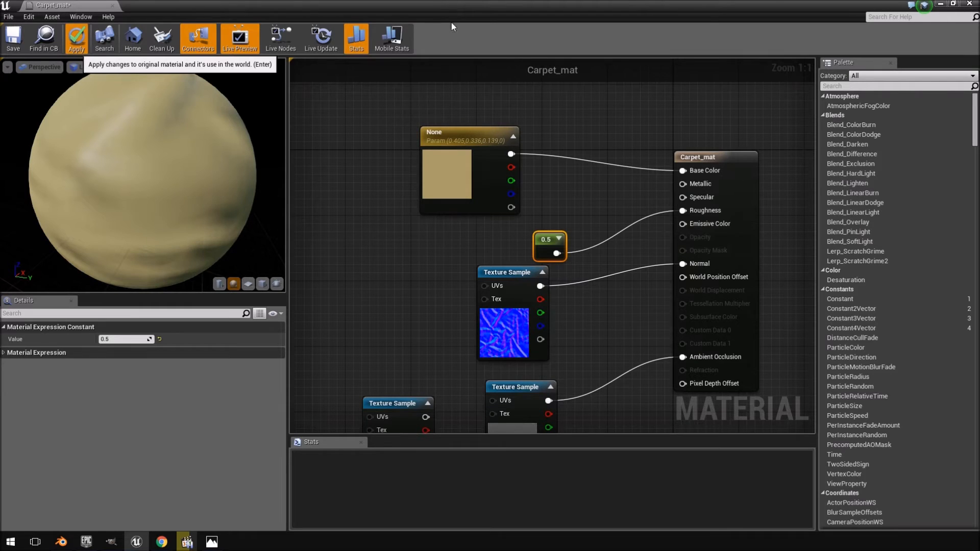
double_click(317, 4)
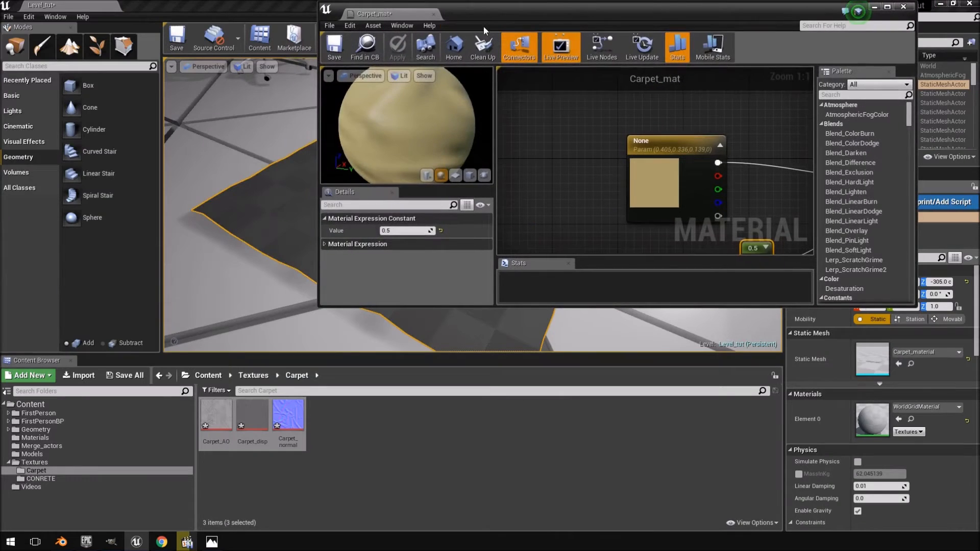
drag(579, 19, 979, 18)
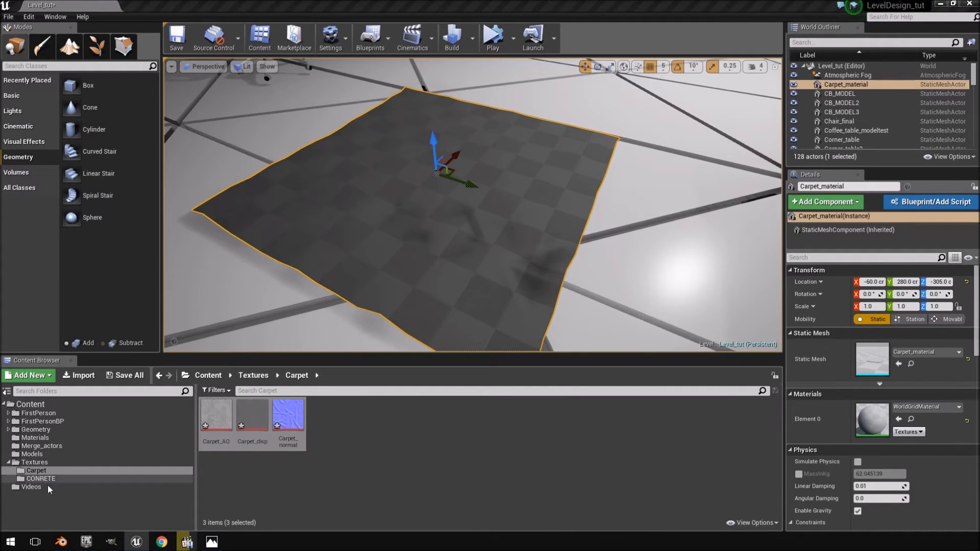
Open the Carpet_material mesh from the Models folder for editing.
click(41, 438)
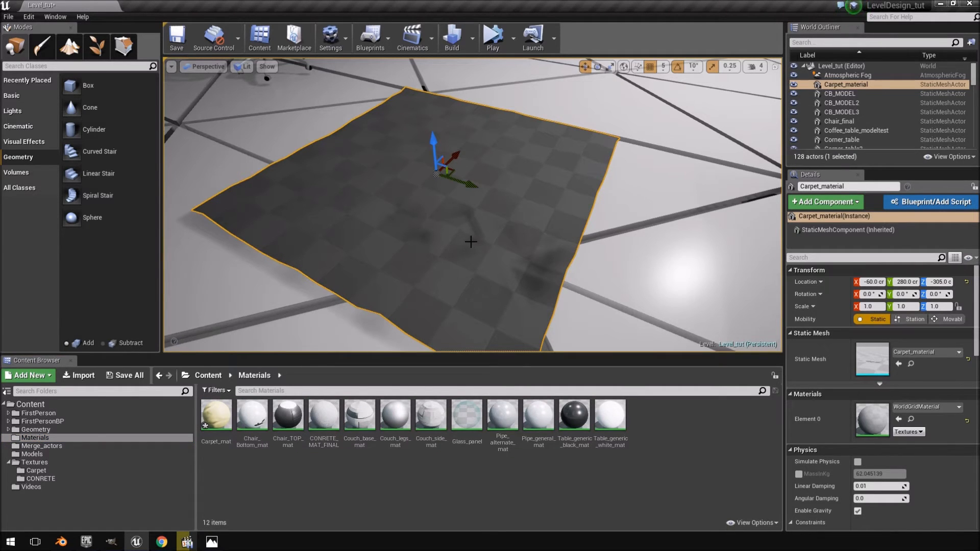
click(51, 446)
click(34, 454)
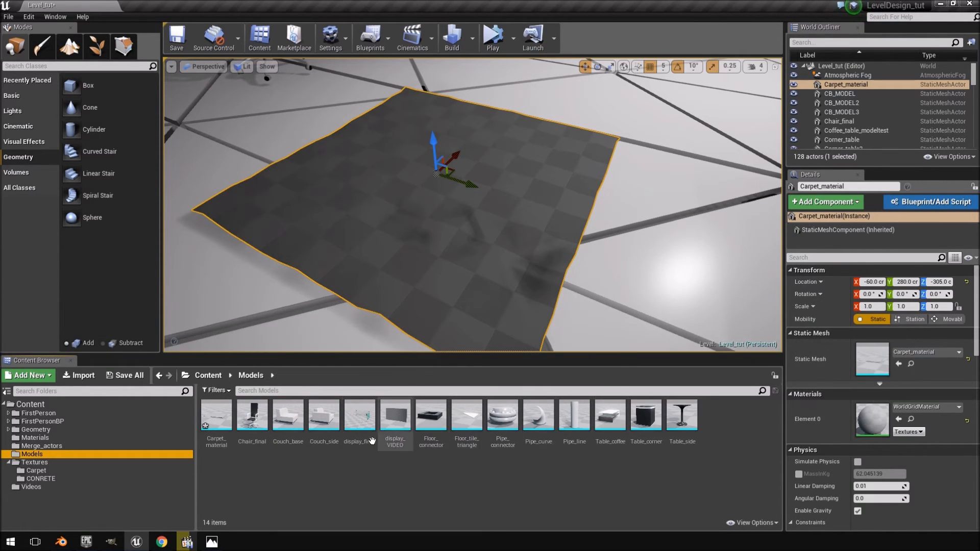
click(217, 416)
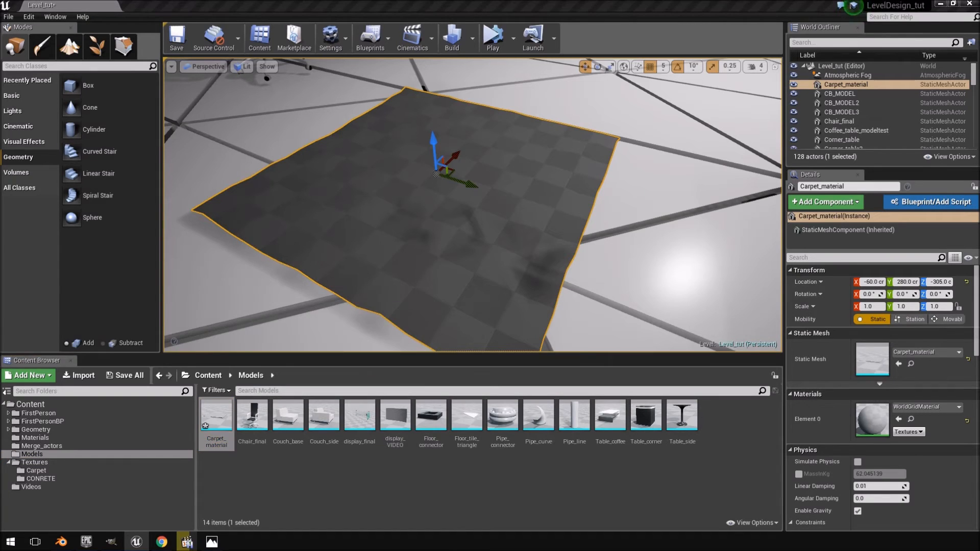
drag(0, 70, 597, 70)
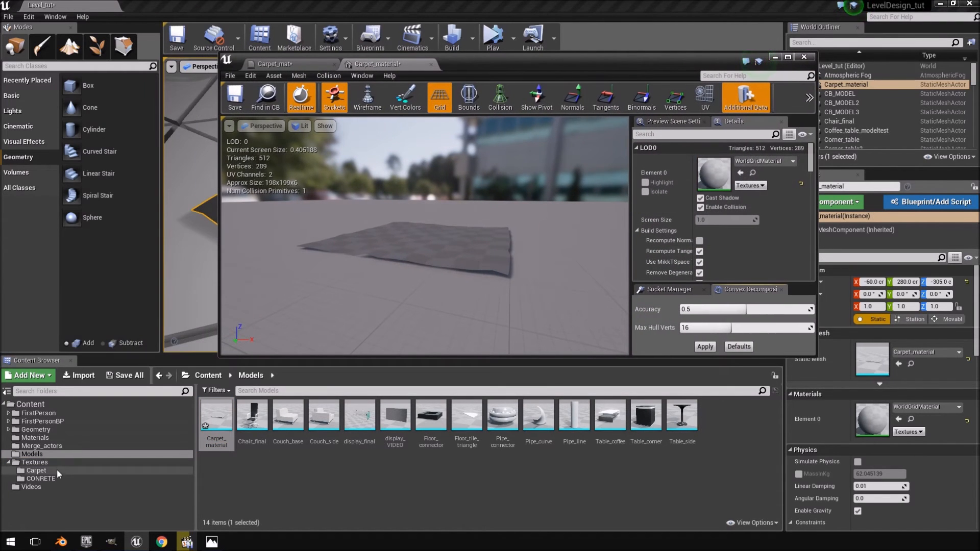
Assign Carpet_mat to Element 0 of the Carpet_material mesh and save the mesh.
click(36, 437)
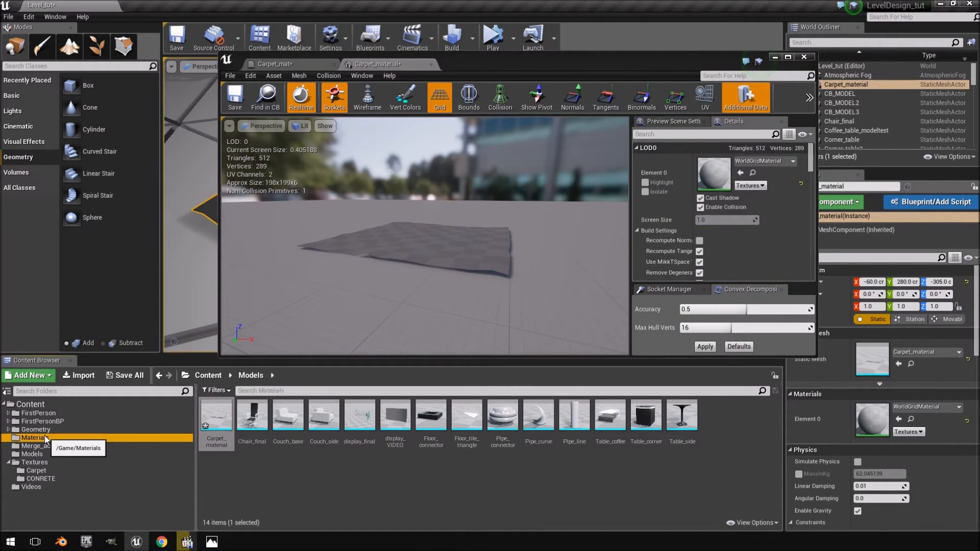
click(216, 416)
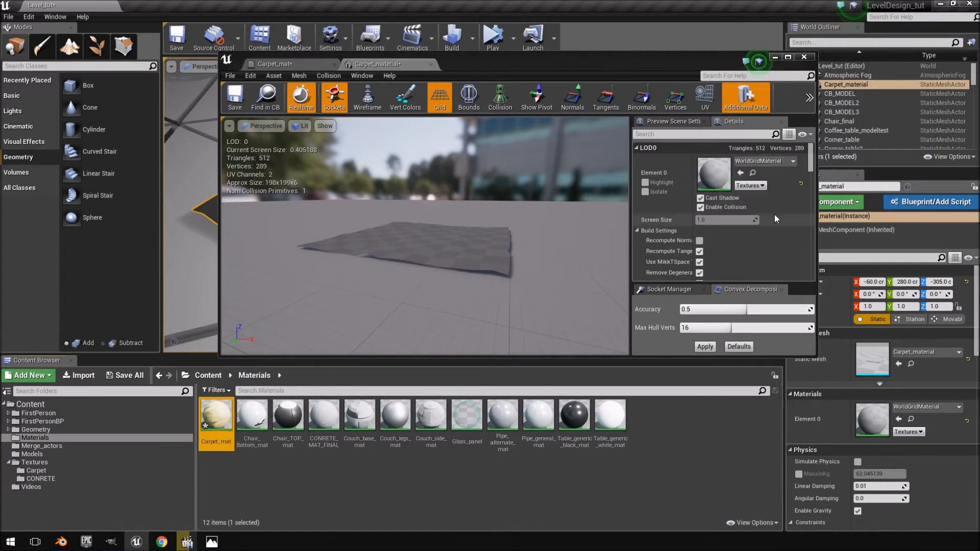
click(740, 173)
scroll(490, 210, up, 5)
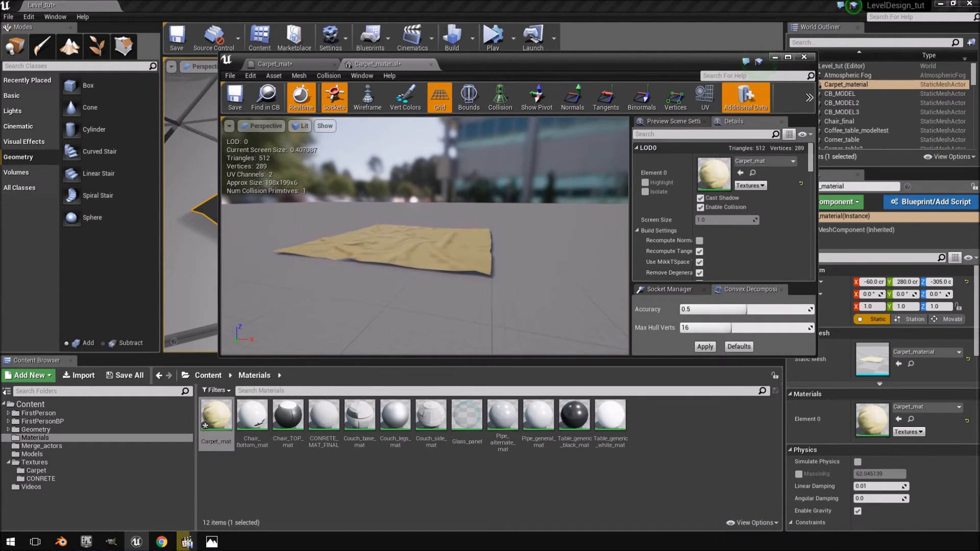
mouse_move(425, 236)
alt+mouse_down()
mouse_move(454, 278)
mouse_move(480, 286)
mouse_move(505, 271)
mouse_move(459, 255)
mouse_move(425, 224)
alt+mouse_up()
click(234, 102)
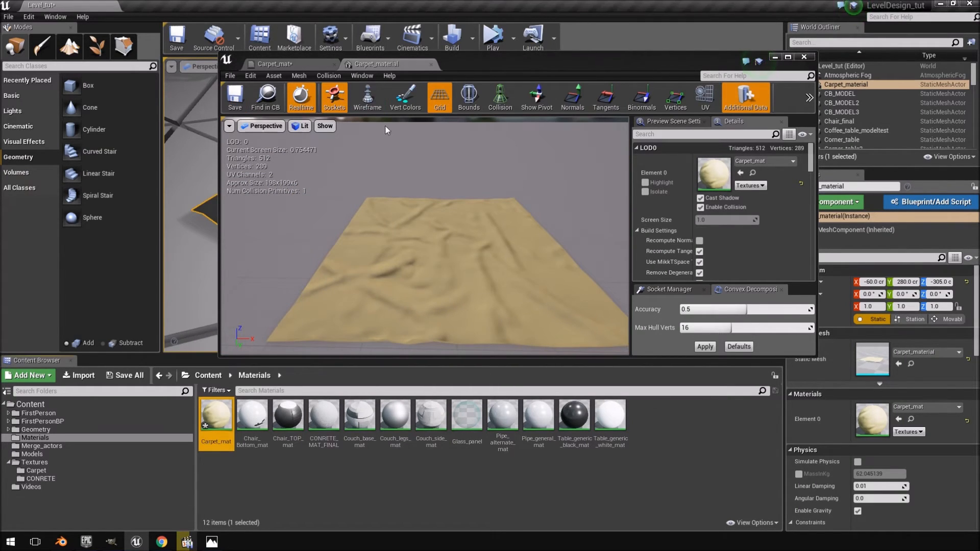
Change Carpet_mat's base color parameter to a red of R 0.405, G 0.0, B 0.004 and save the material.
click(776, 57)
right_drag(643, 167, 505, 214)
right_drag(586, 163, 607, 166)
key(f)
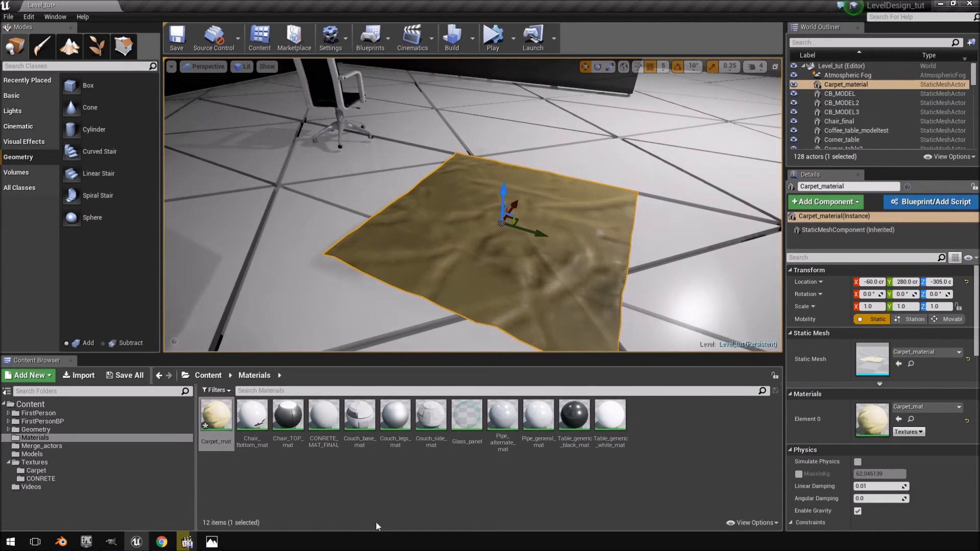
double_click(214, 414)
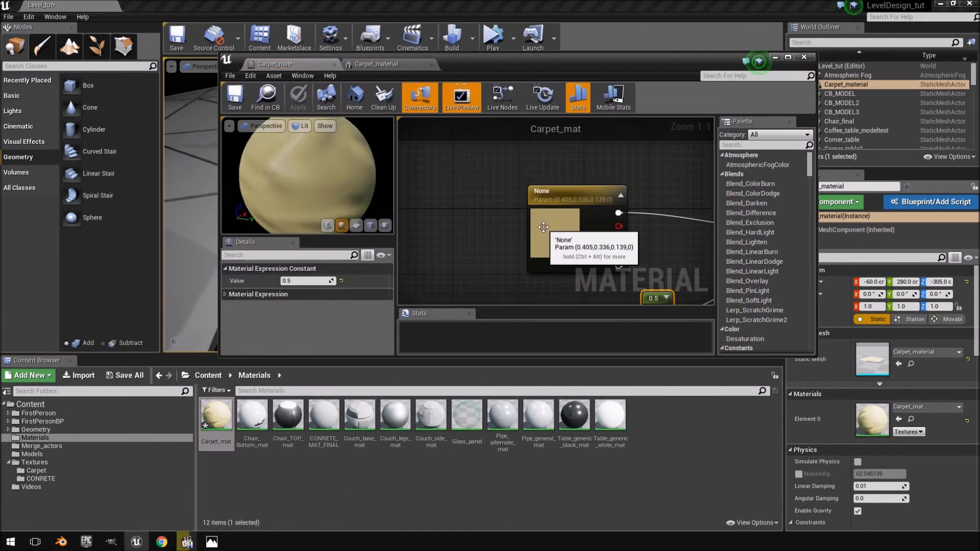
click(369, 280)
click(476, 343)
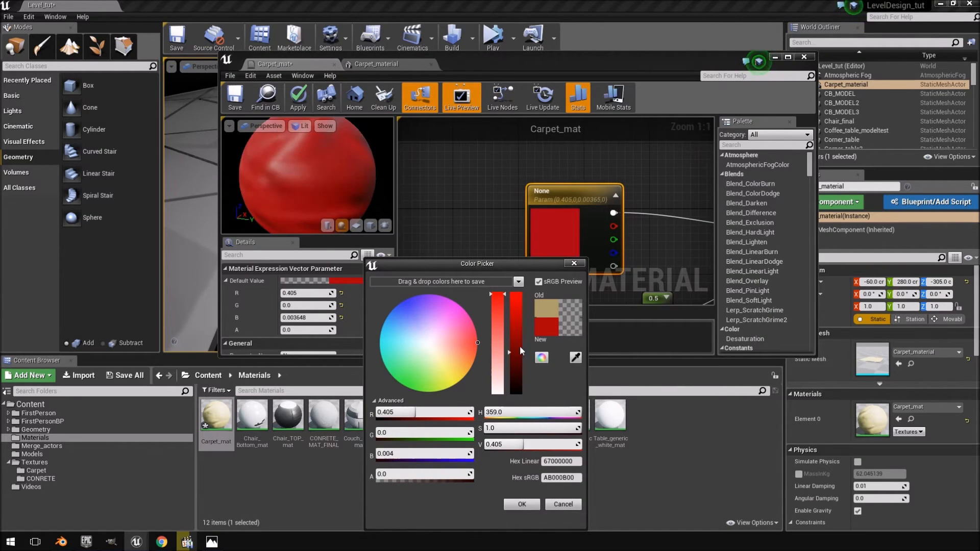
click(522, 504)
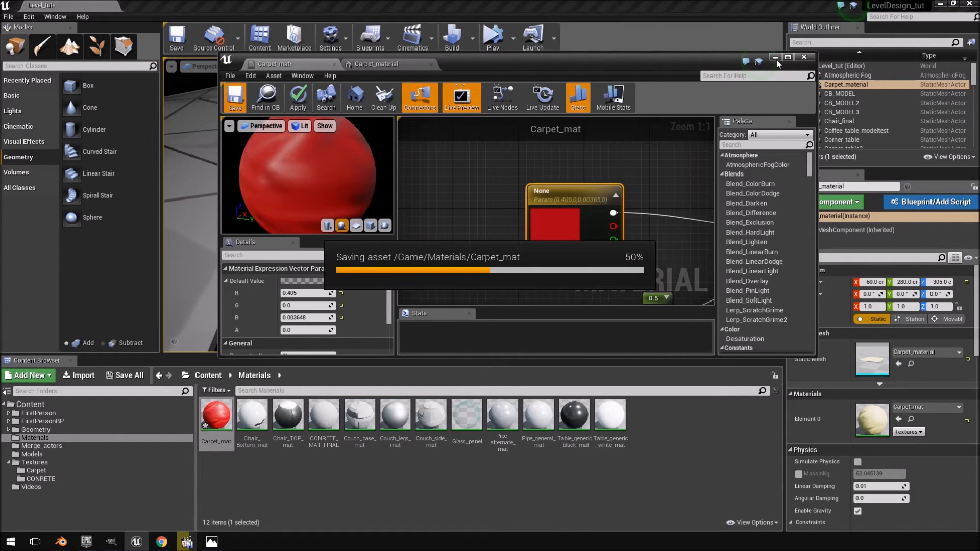
Return to the level viewport and examine the red carpet's folds on the floor from several angles.
click(775, 57)
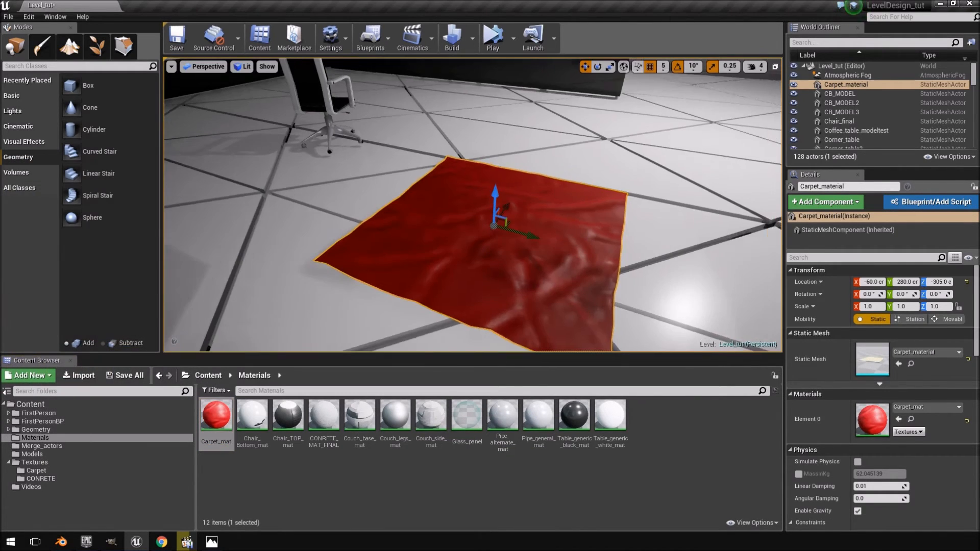
click(513, 38)
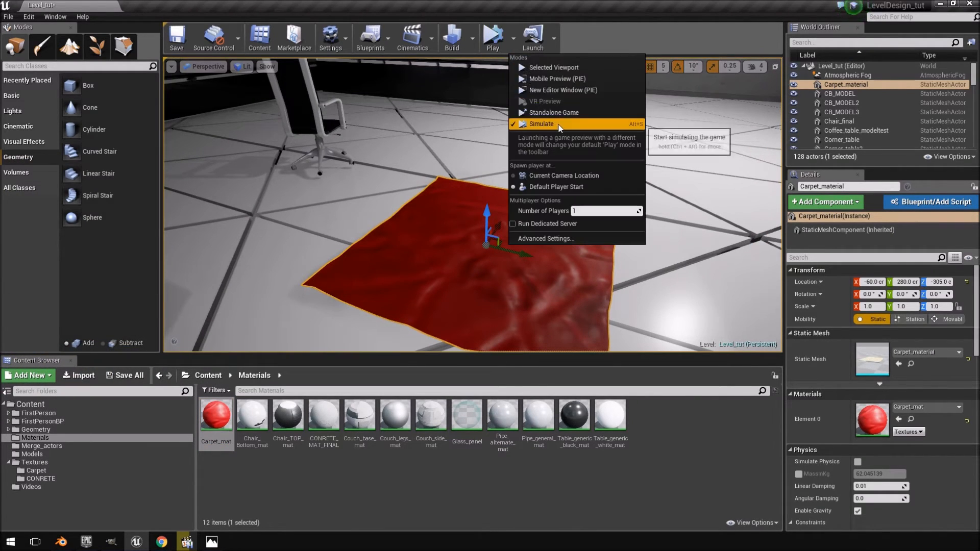
click(644, 223)
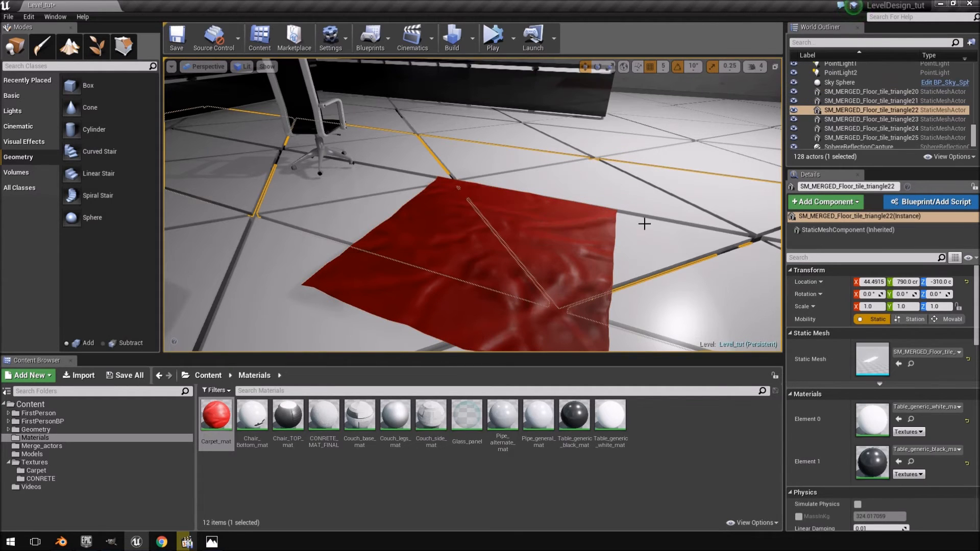
click(519, 287)
key(f)
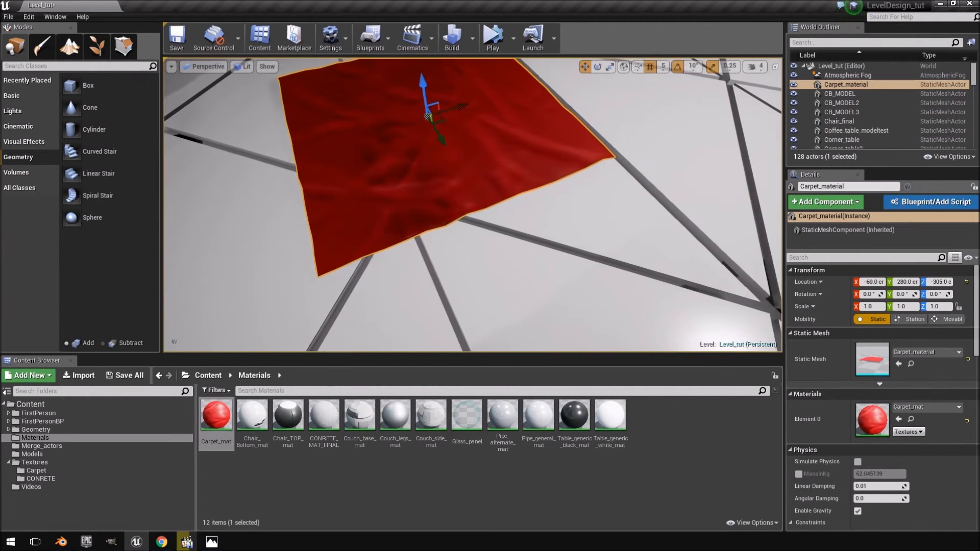
click(451, 38)
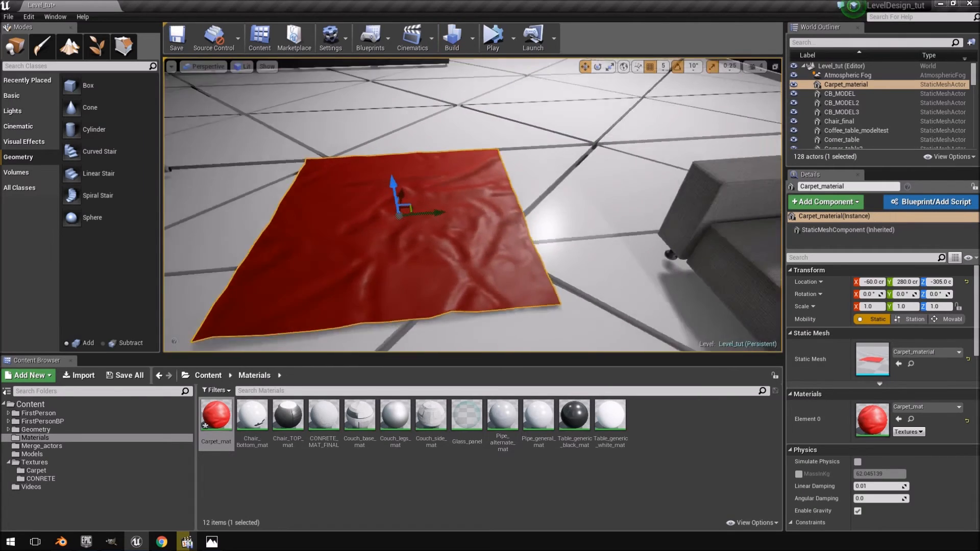
mouse_move(472, 204)
right_down()
mouse_move(612, 224)
mouse_move(473, 214)
right_up()
key(s)
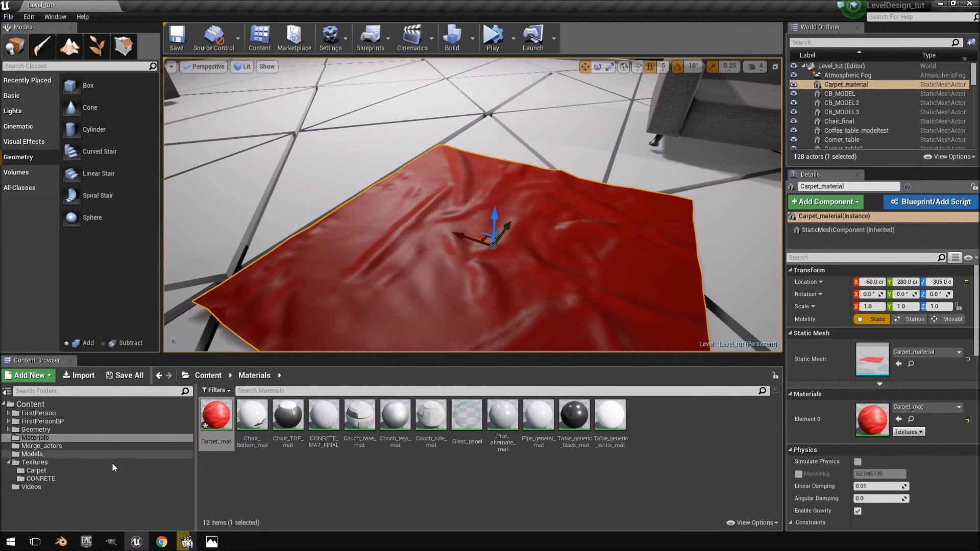
Open the Carpet_normal texture from the Carpet folder inside Textures.
click(36, 453)
click(44, 461)
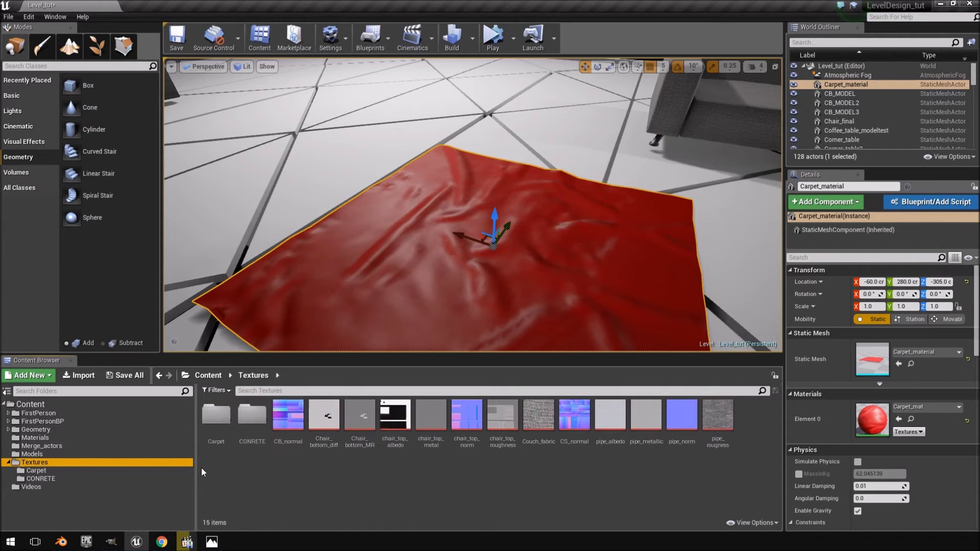
click(36, 470)
click(288, 415)
double_click(289, 408)
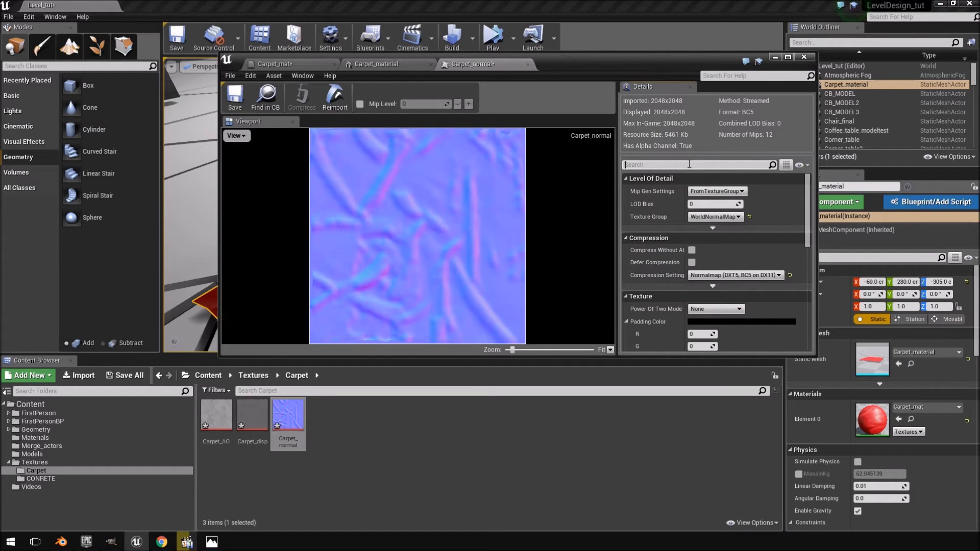
Enable Flip Green Channel on the Carpet_normal texture, save it and return to the level to inspect the carpet.
text(flip)
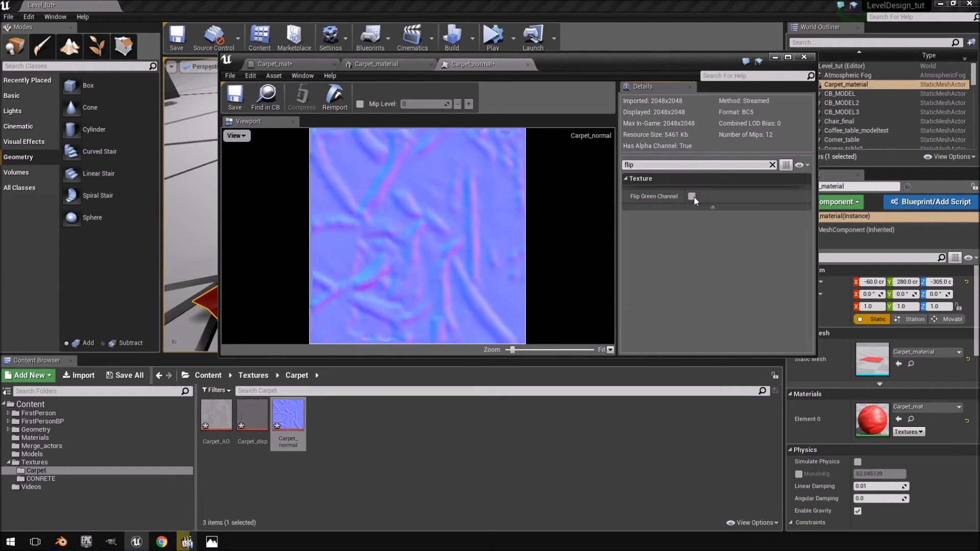
click(692, 196)
click(235, 109)
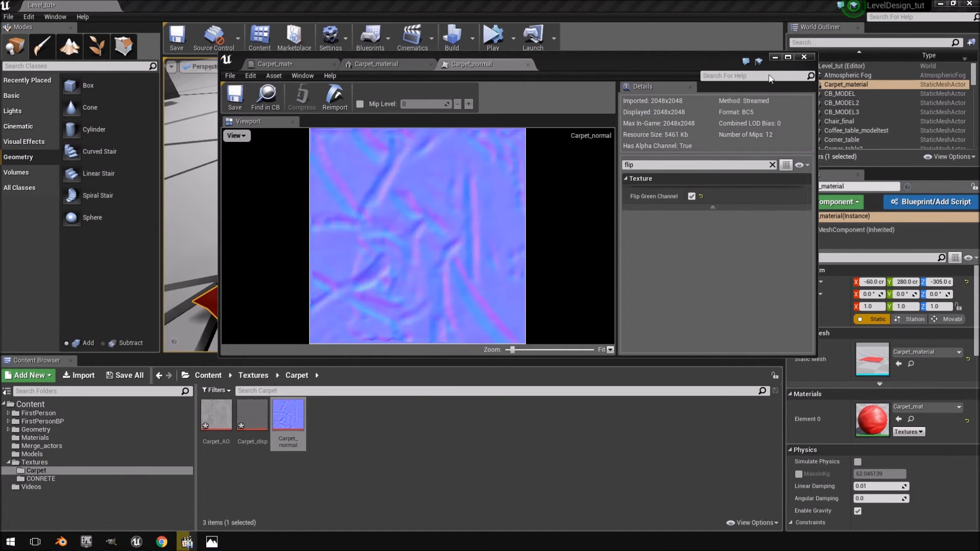
click(776, 55)
right_drag(459, 204, 460, 204)
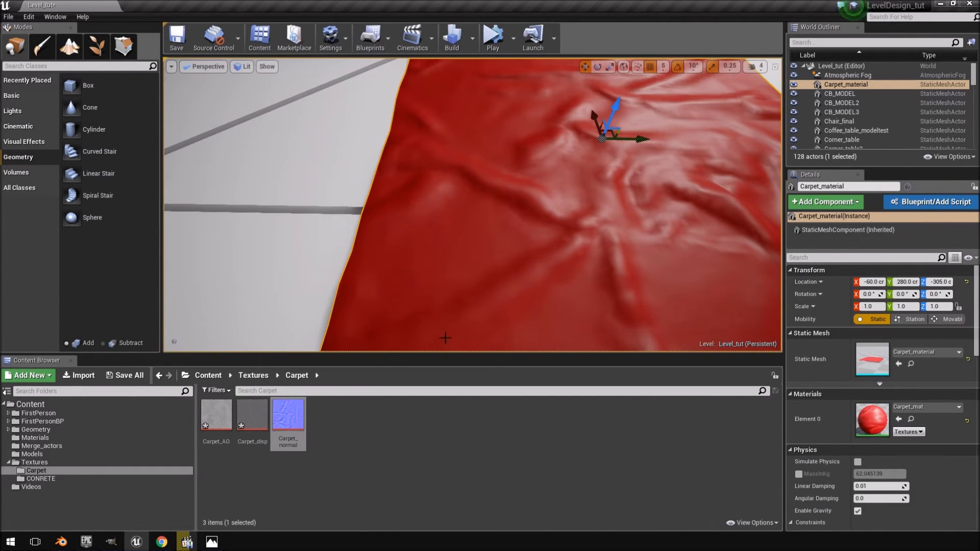
Switch to Chrome, search Textures.com for "material" and look through the results for a suitable carpet surface.
mouse_move(161, 542)
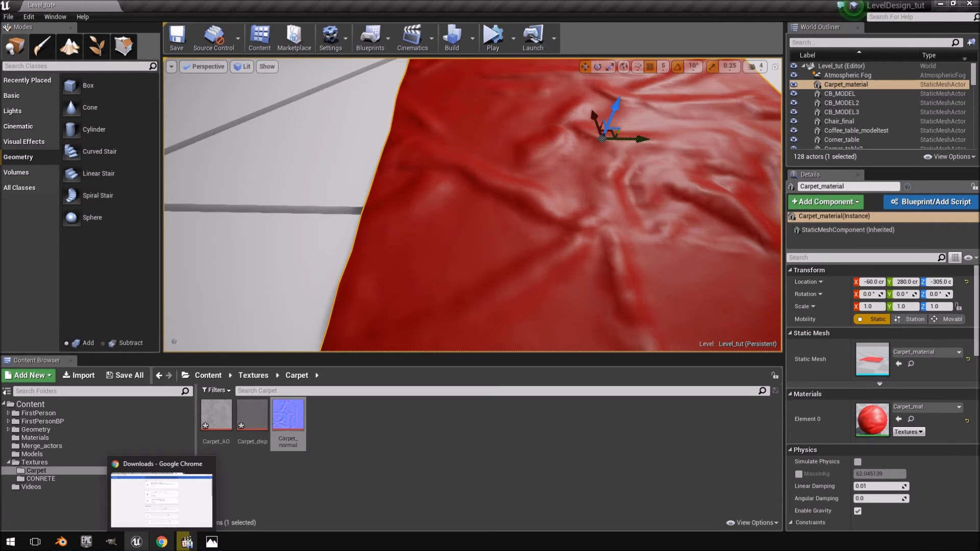
click(160, 516)
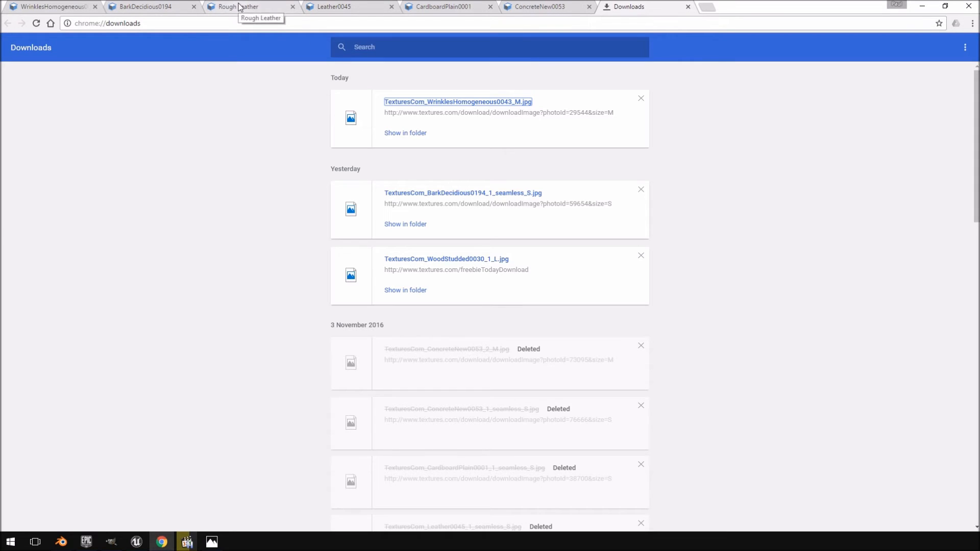
click(443, 5)
click(51, 7)
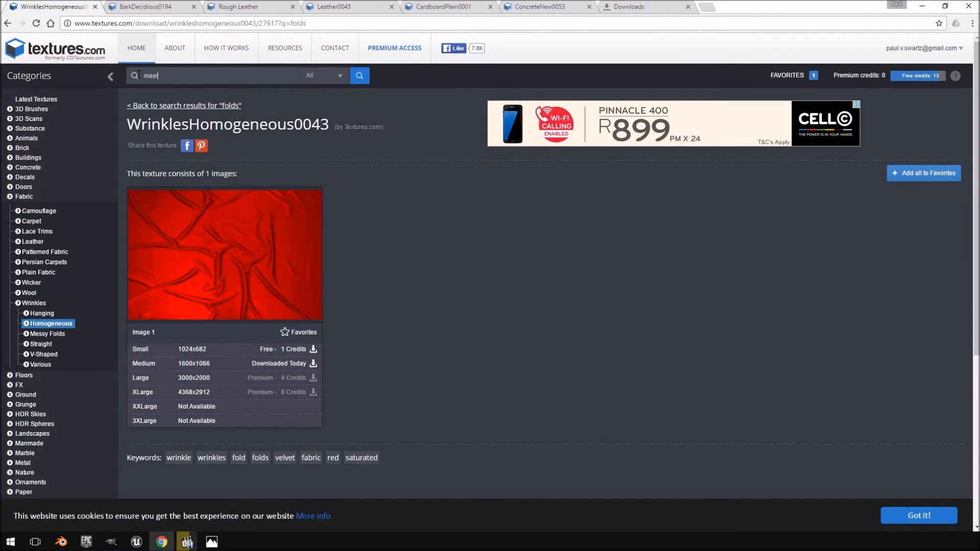
click(138, 75)
text(material)
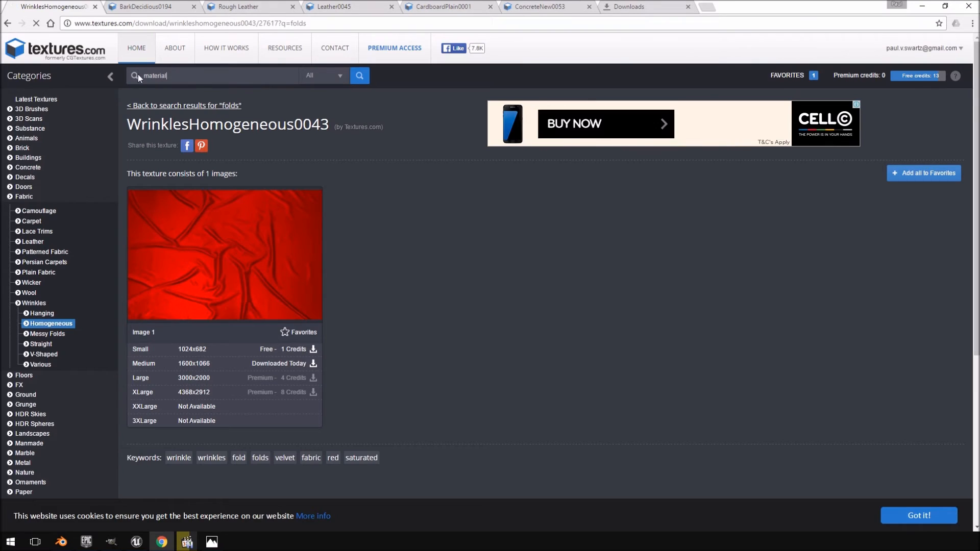
key(Return)
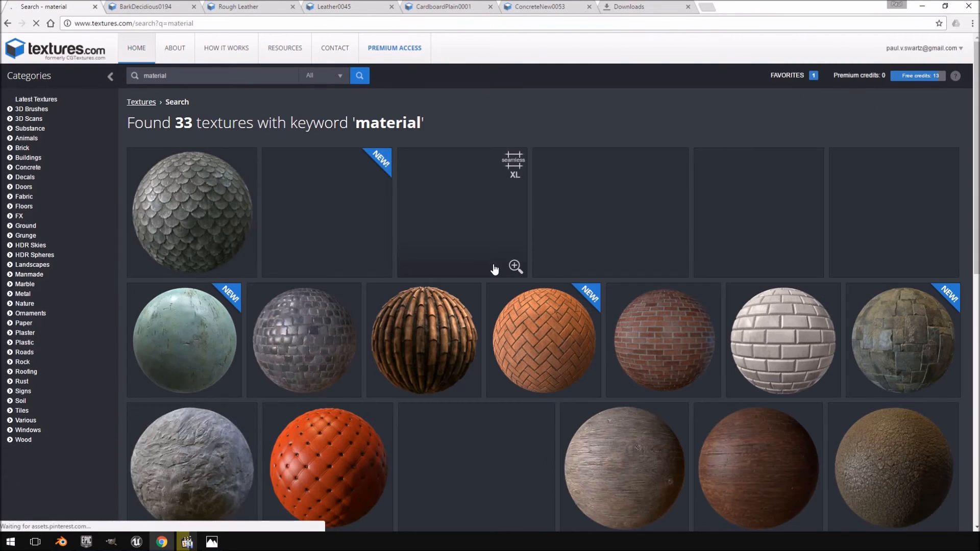
scroll(494, 269, down, 10)
scroll(493, 264, up, 10)
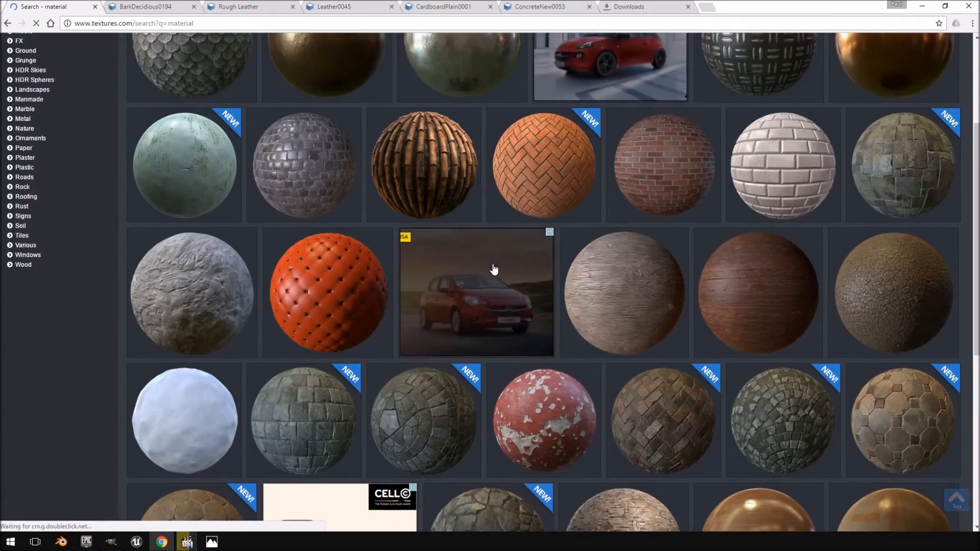
scroll(493, 268, down, 1)
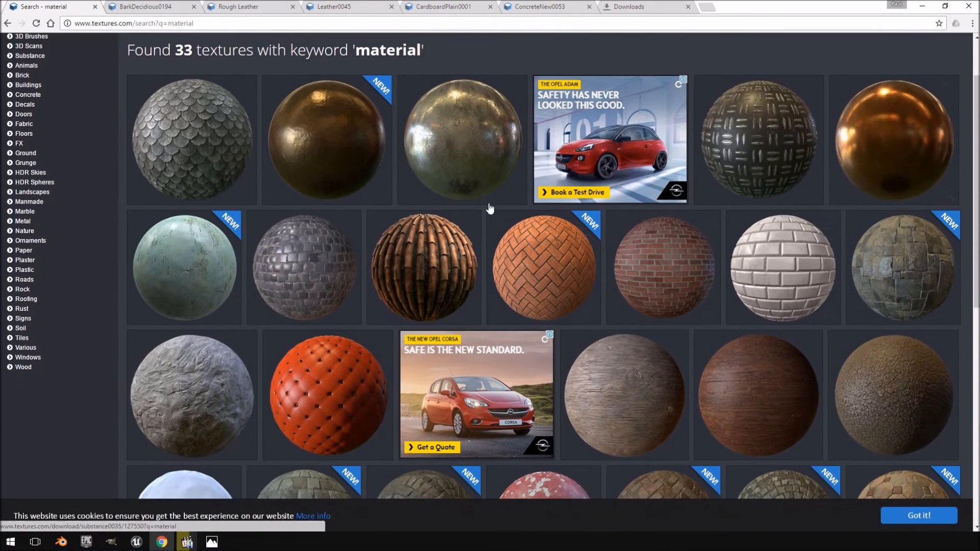
scroll(451, 148, up, 1)
Search Textures.com for "carpet" and download the seamless 1024x1024 image of Carpet0001.
double_click(154, 54)
text(carpet)
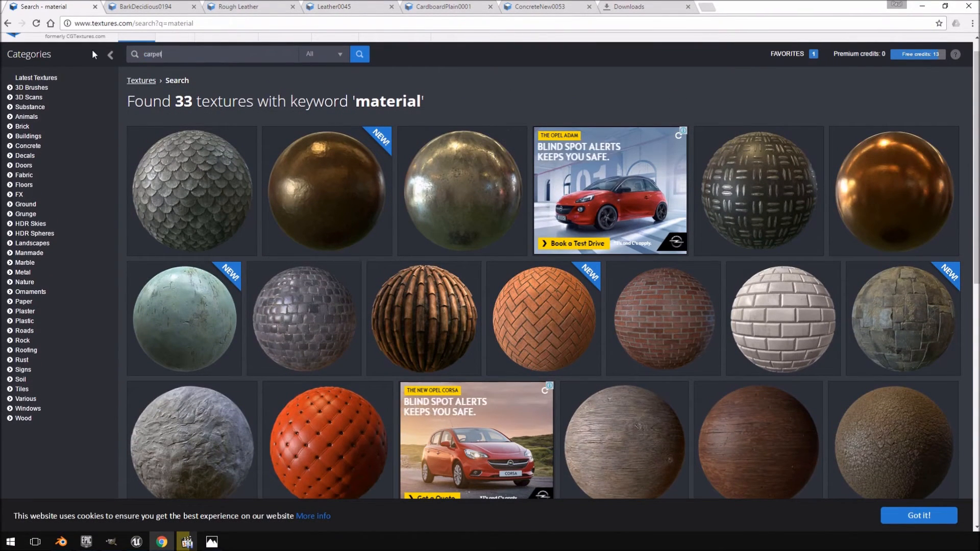
key(Return)
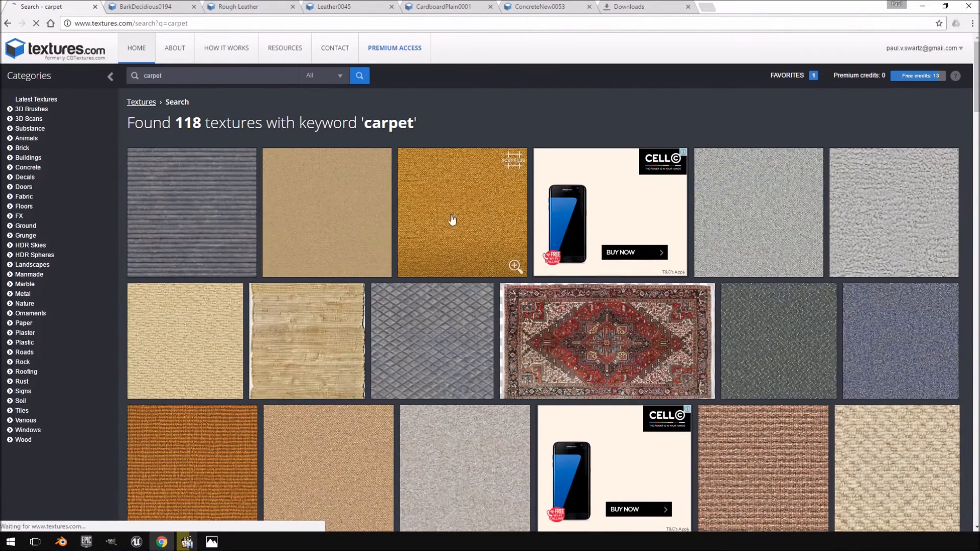
click(478, 223)
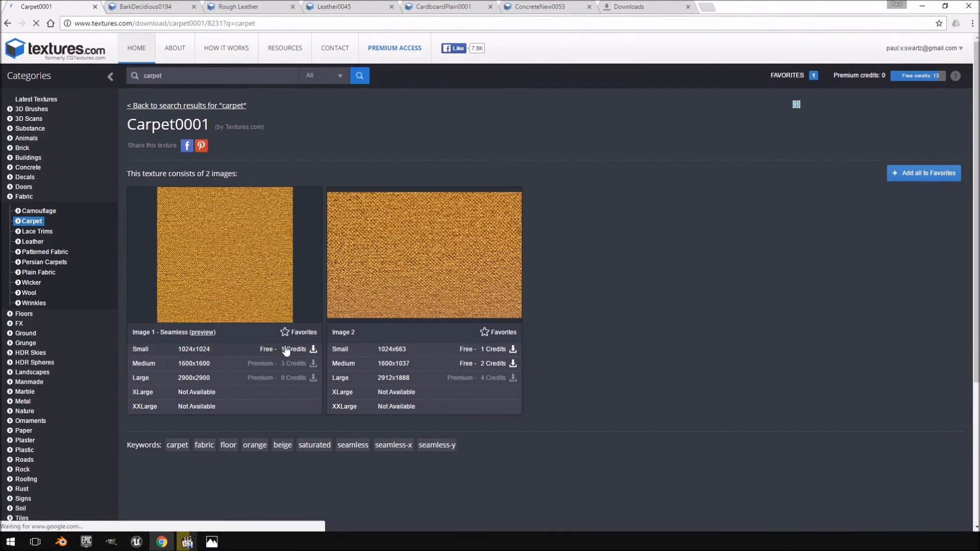
click(294, 349)
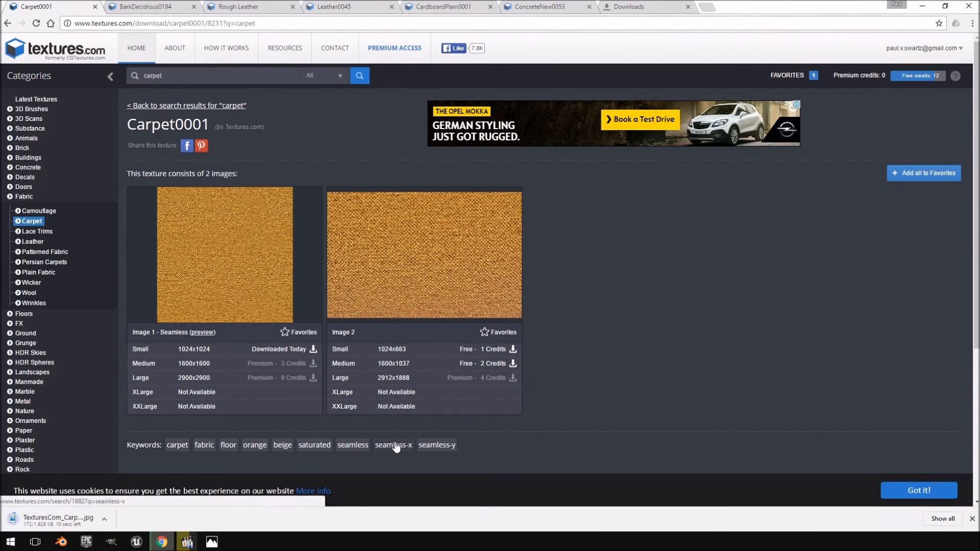
Show the downloaded carpet image in its folder.
click(104, 519)
click(138, 489)
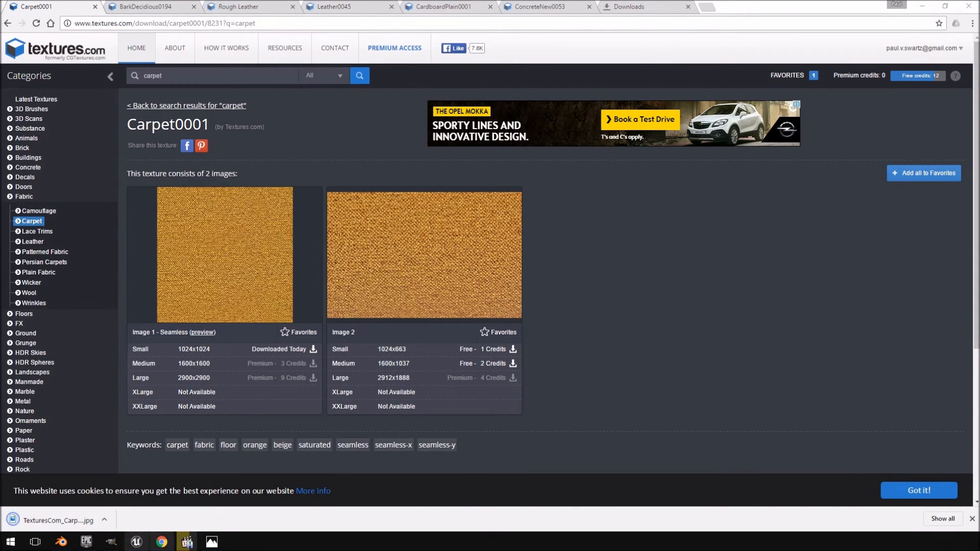
click(104, 519)
click(131, 486)
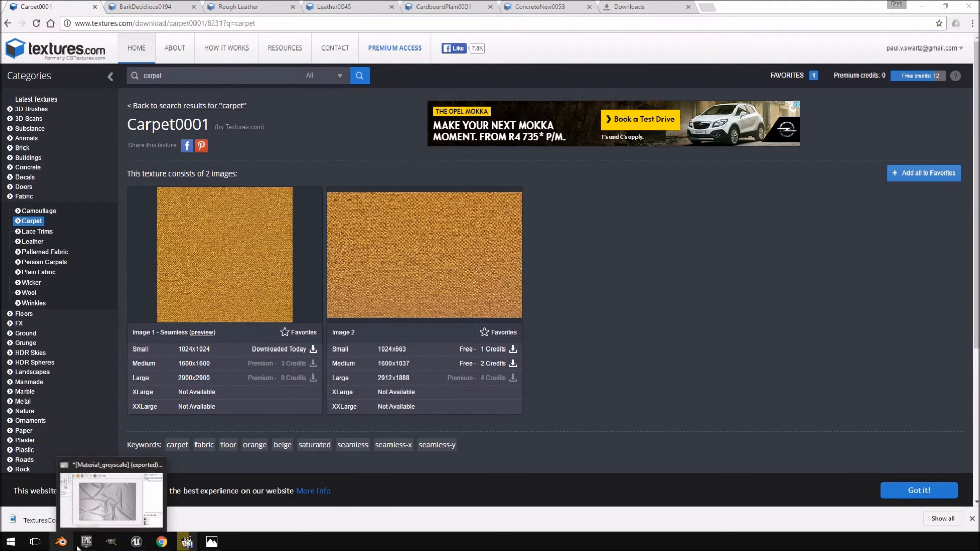
Switch to Unreal Editor and import the seamless Carpet0001 JPG from the Carpet_material folder into the Textures Carpet folder.
click(137, 542)
right_drag(231, 293, 255, 275)
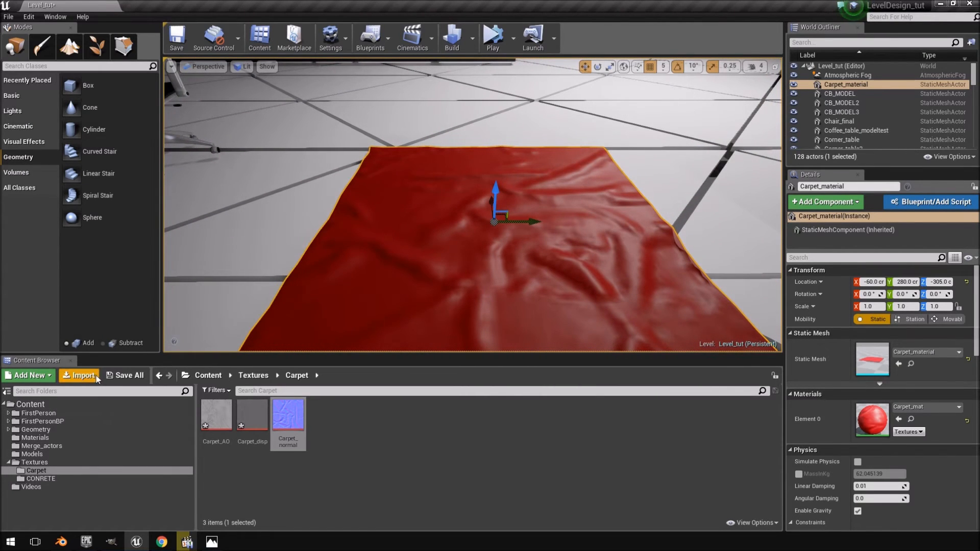
click(79, 375)
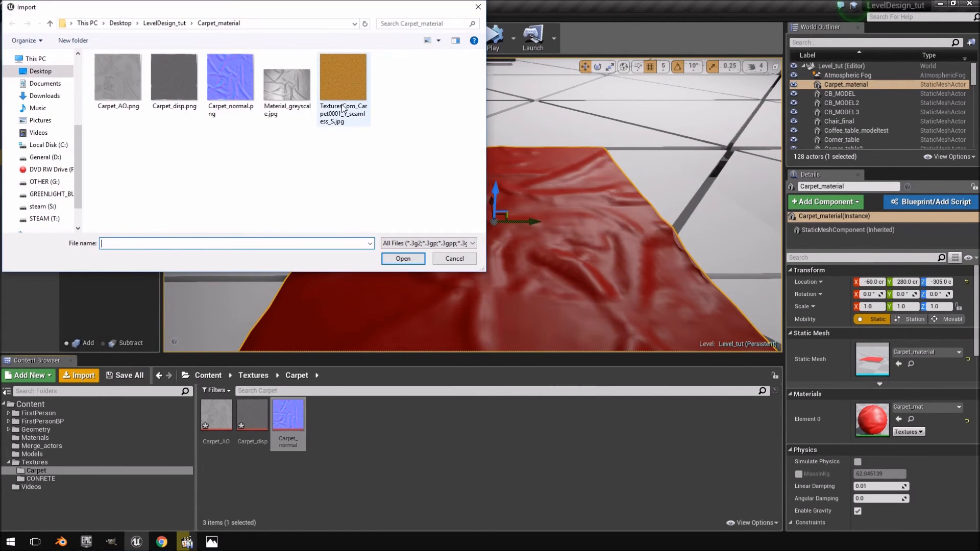
click(345, 109)
double_click(347, 108)
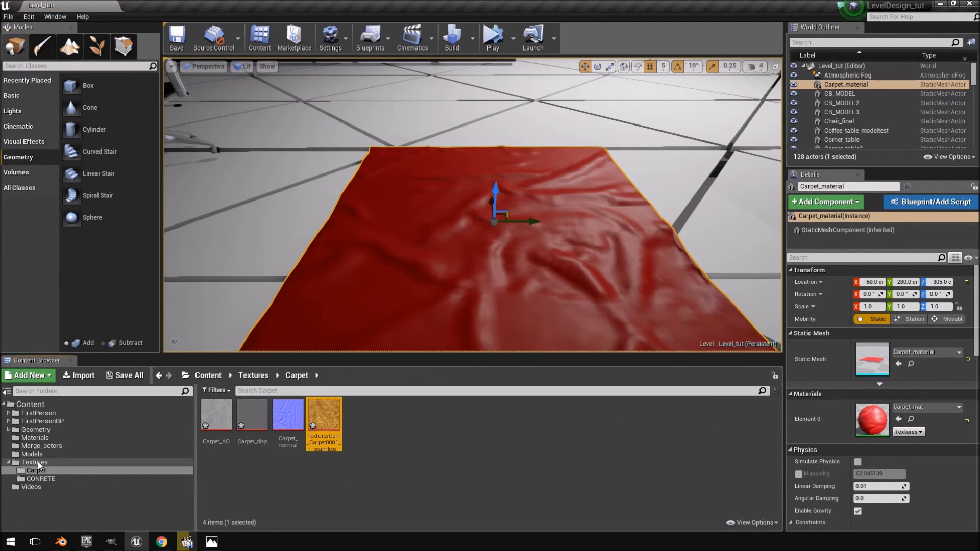
Open Carpet_mat from the Materials folder and add the imported carpet texture to its graph as a Texture Sample.
click(32, 438)
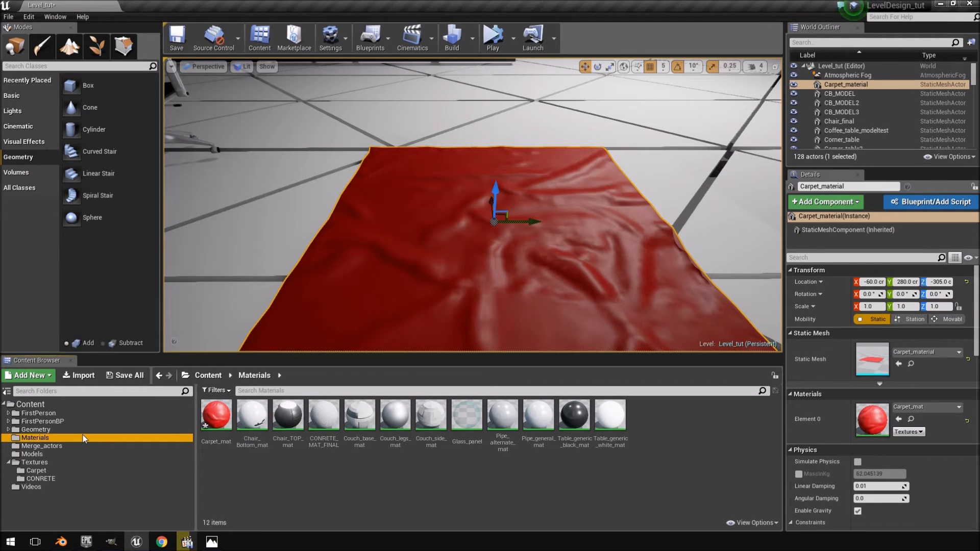
double_click(216, 415)
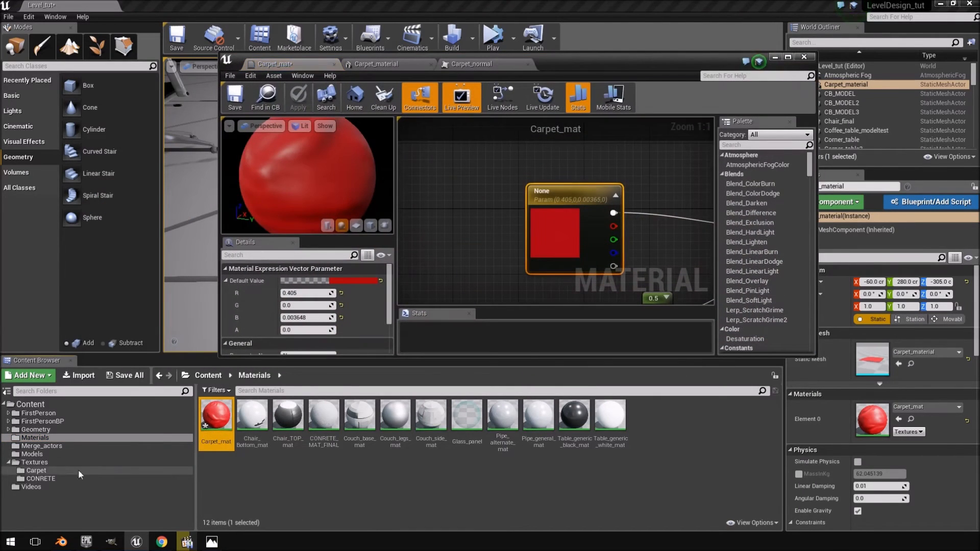
click(44, 470)
drag(324, 415, 461, 208)
drag(549, 196, 507, 140)
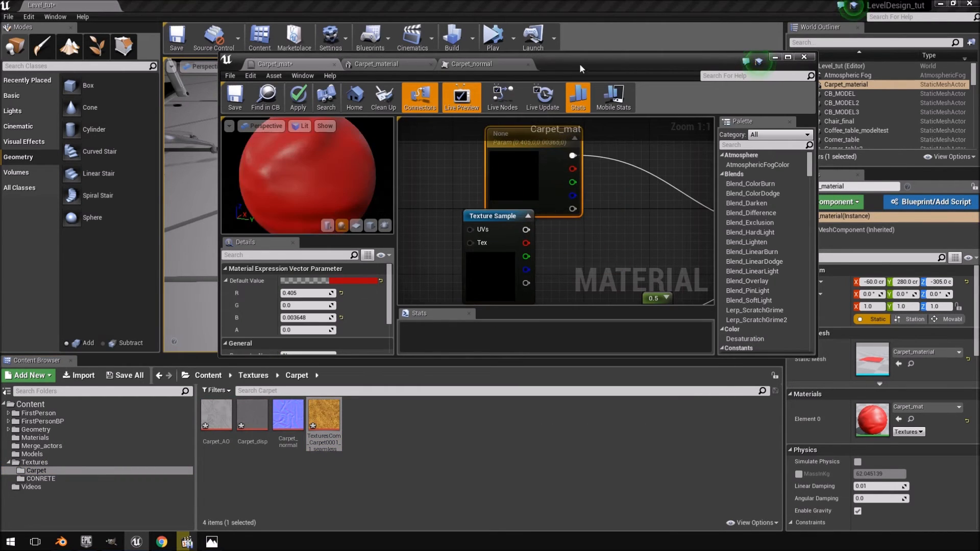
Connect the carpet Texture Sample to Base Color, delete the red color parameter and move the sample into its place.
double_click(578, 63)
drag(418, 170, 682, 170)
right_drag(426, 87, 470, 147)
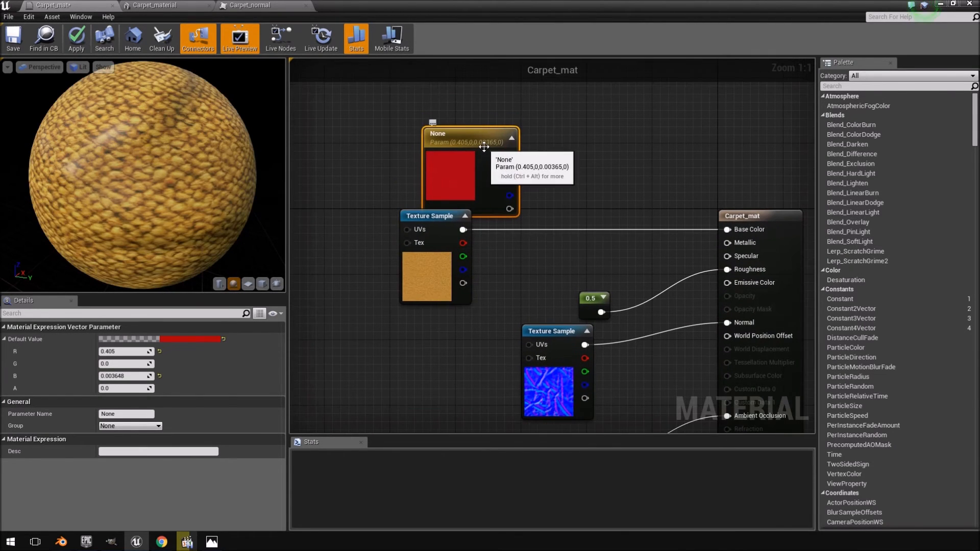
key(Delete)
drag(439, 227, 562, 159)
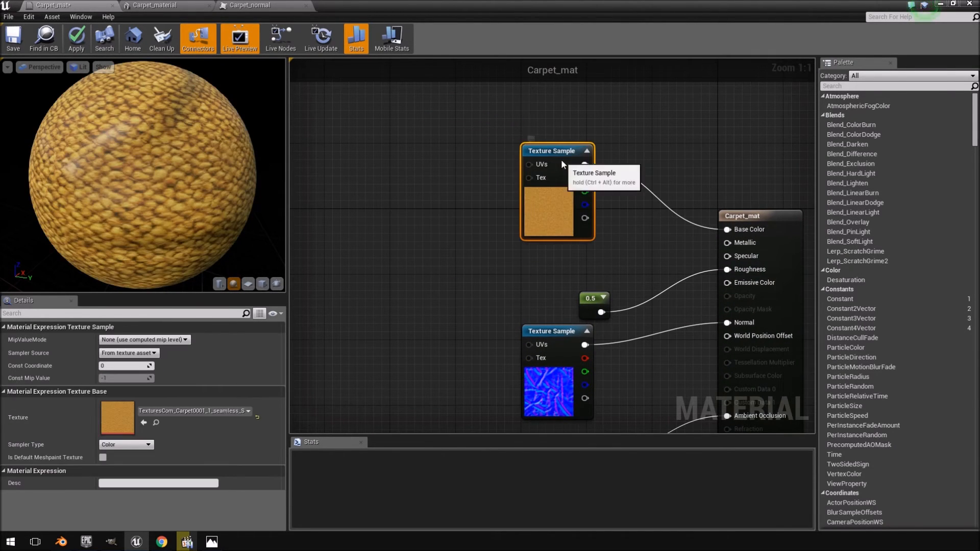
drag(77, 118, 255, 121)
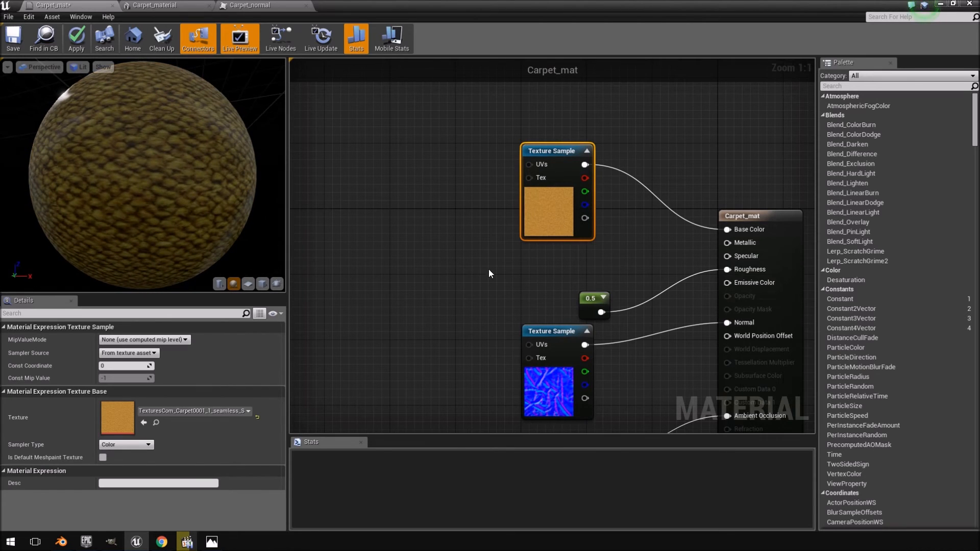
Add a TextureCoordinate node to Carpet_mat and connect it to the UVs of the carpet Texture Sample.
right_click(390, 251)
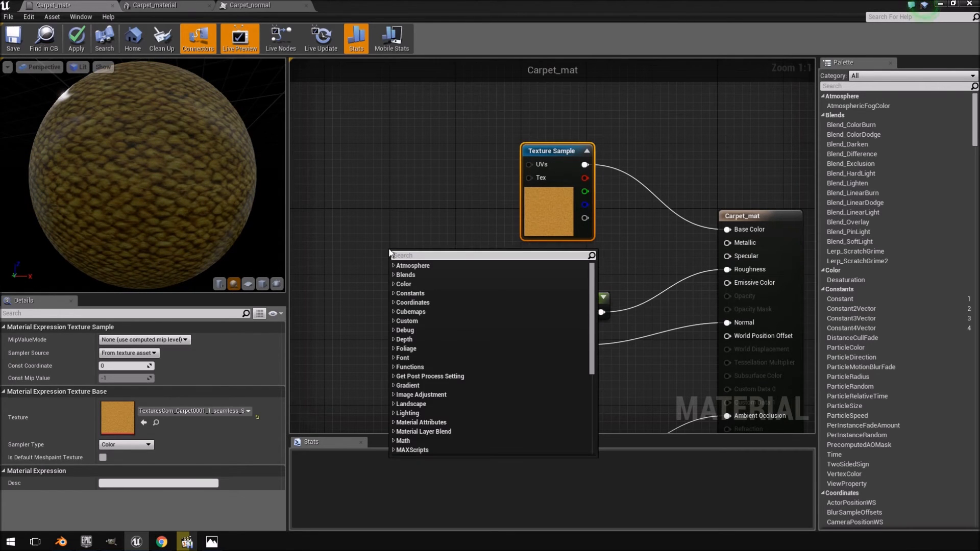
text(tre)
key(BackSpace)
key(BackSpace)
text(exture)
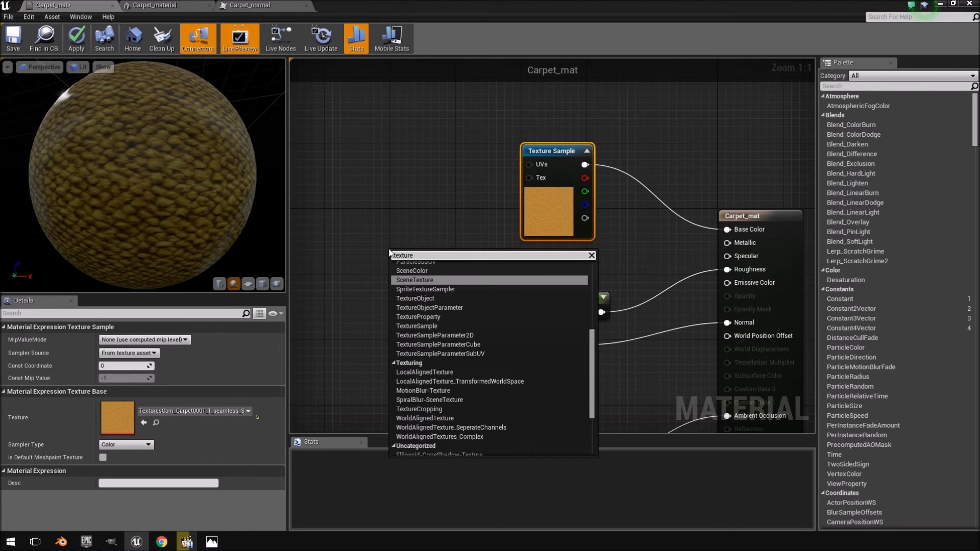
key(BackSpace)
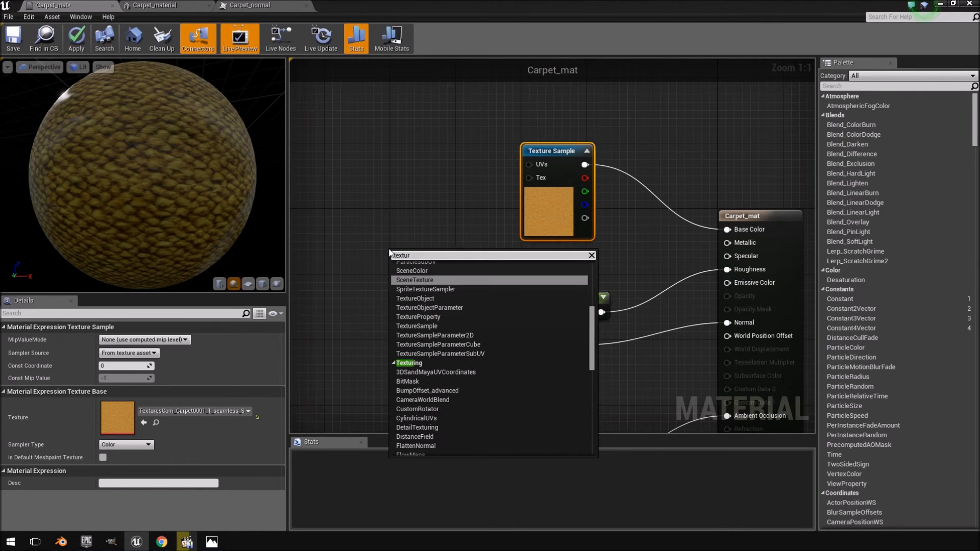
text(ec)
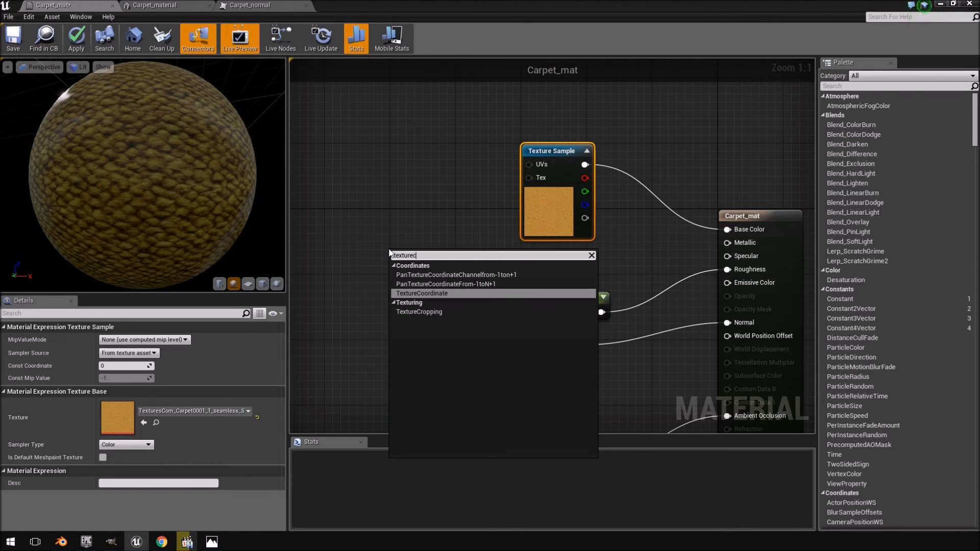
click(430, 293)
drag(439, 269, 531, 165)
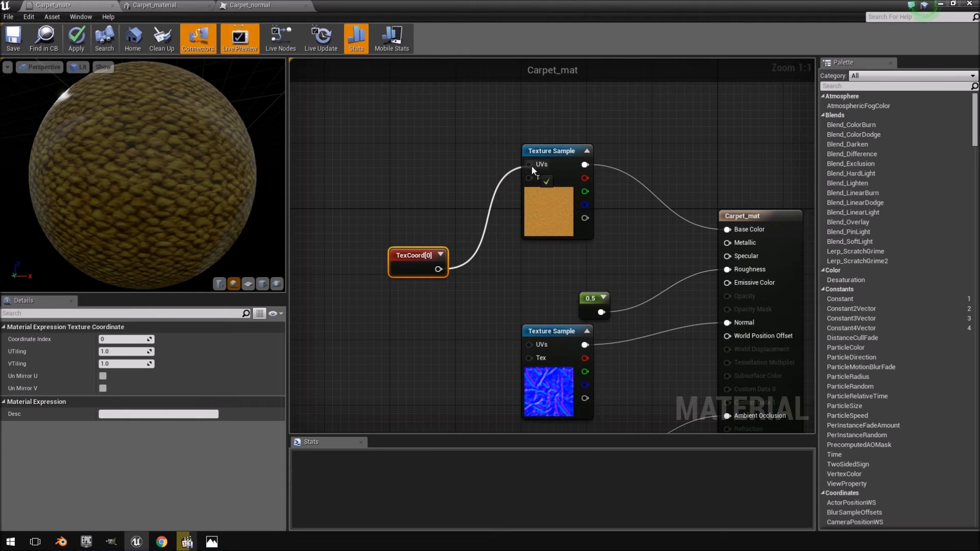
Try U and V tiling values of 4 and then 6 on the texture coordinate node.
click(121, 352)
text(4)
key(Tab)
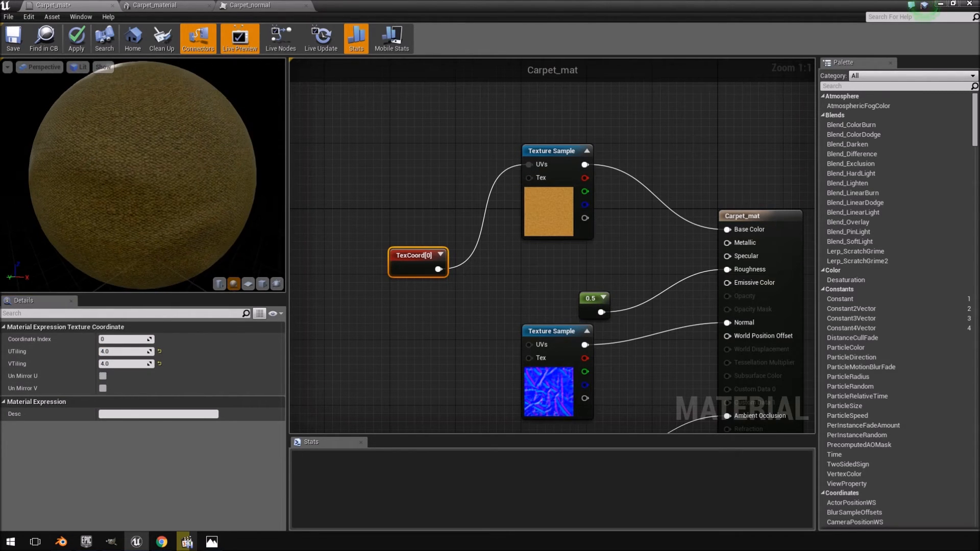
click(121, 351)
text(6)
key(Tab)
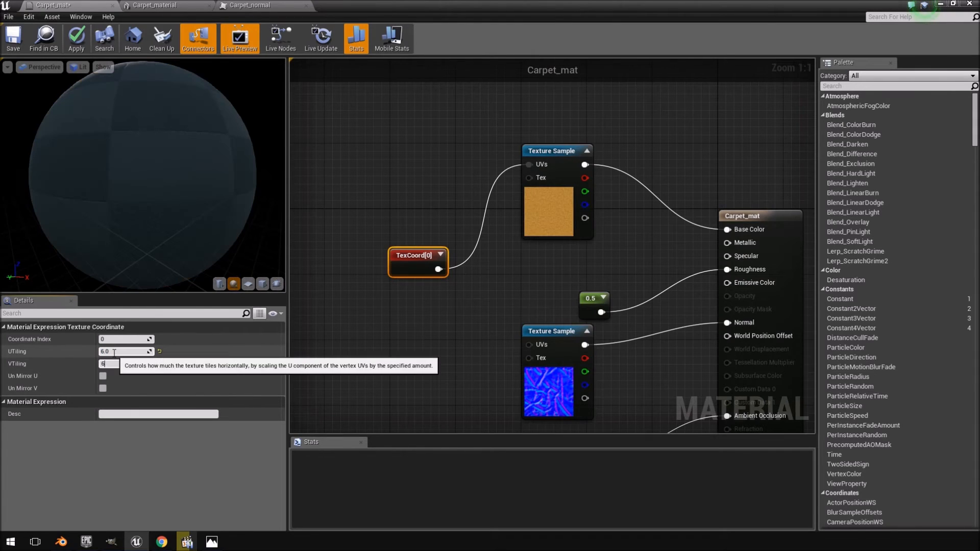
text(6)
key(Return)
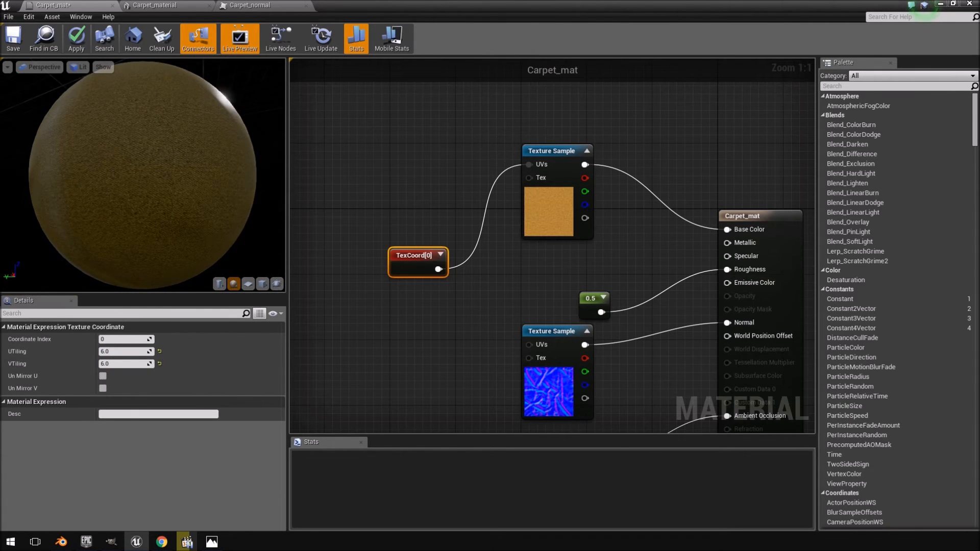
Set the texture coordinate's UTiling and VTiling to 8 and save the material.
text(8)
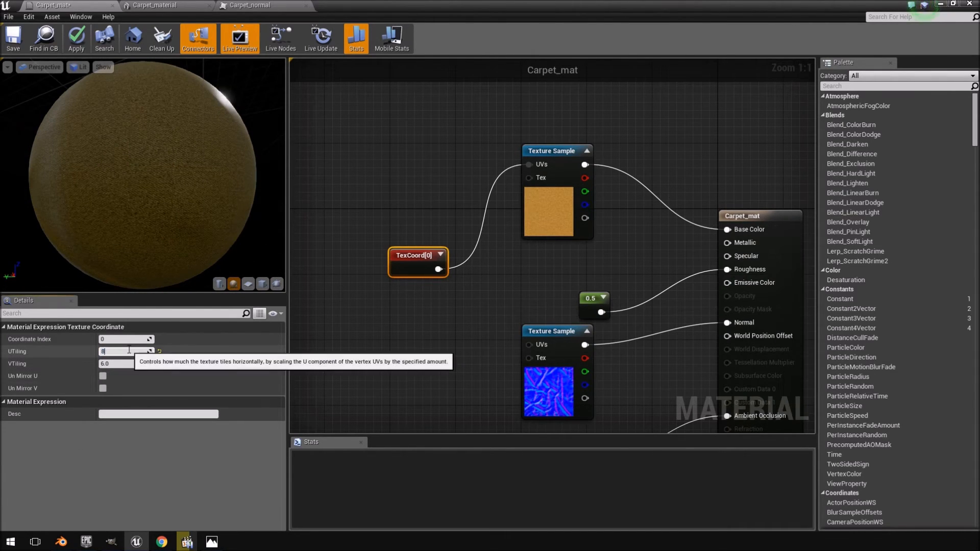
key(Tab)
text(8)
key(Return)
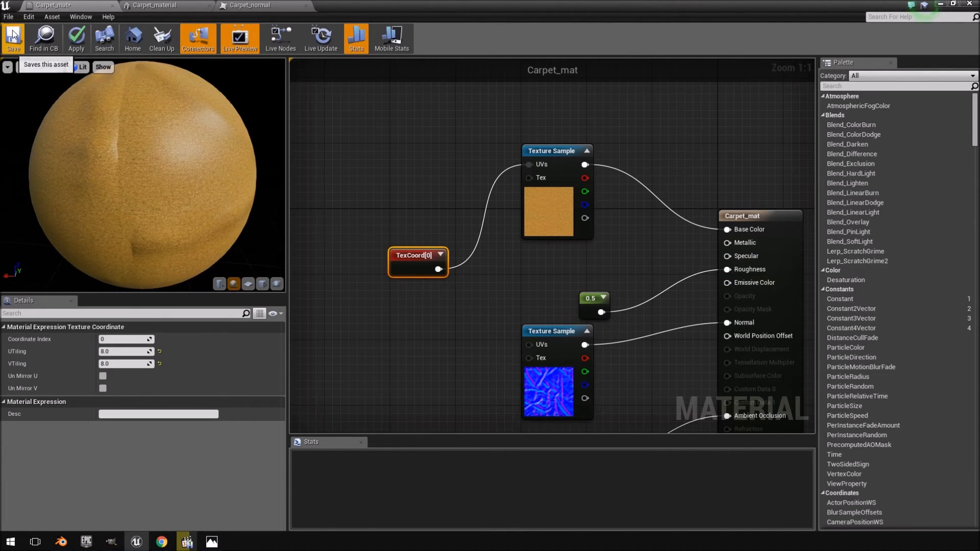
Return to the level and examine the tiled carpet surface from several angles.
click(940, 5)
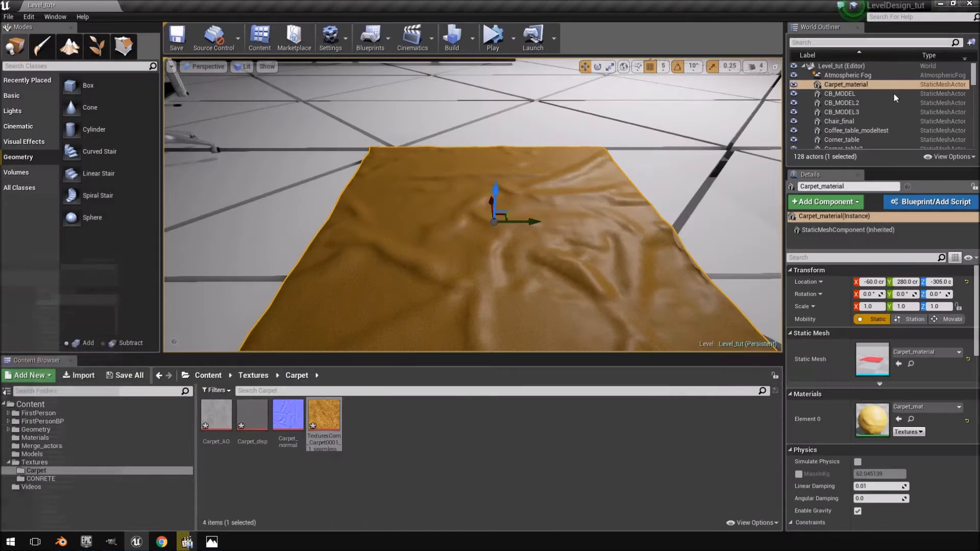
key(w)
right_drag(472, 205, 147, 134)
key(s)
key(d)
key(a)
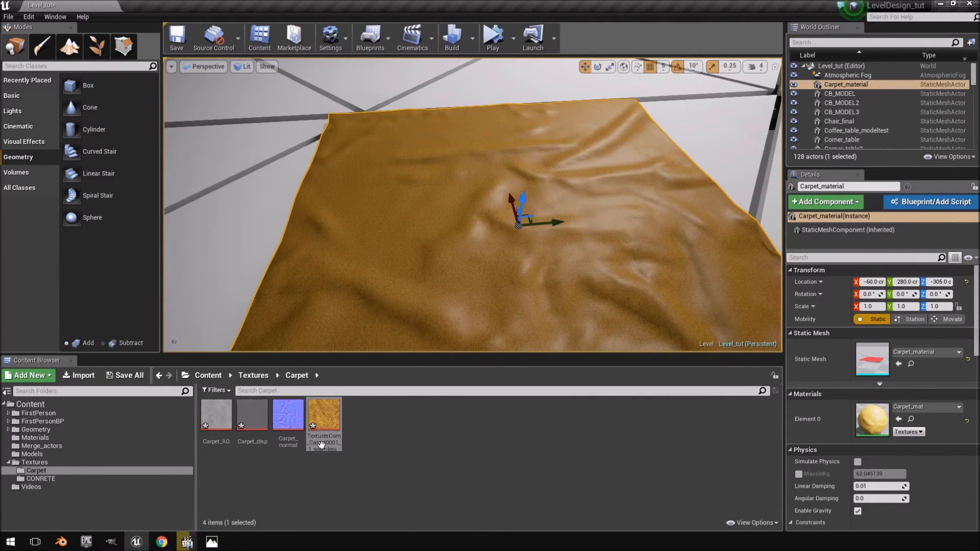
right_drag(472, 204, 505, 199)
key(a)
key(d)
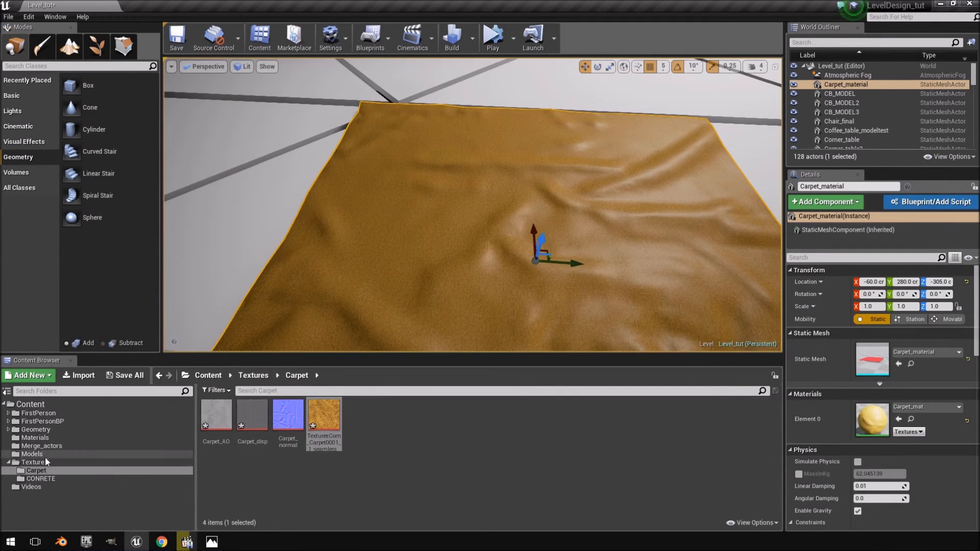
Reopen Carpet_mat from the Materials folder, delete the 0.5 roughness constant, apply the change and return to the level.
click(35, 438)
double_click(217, 414)
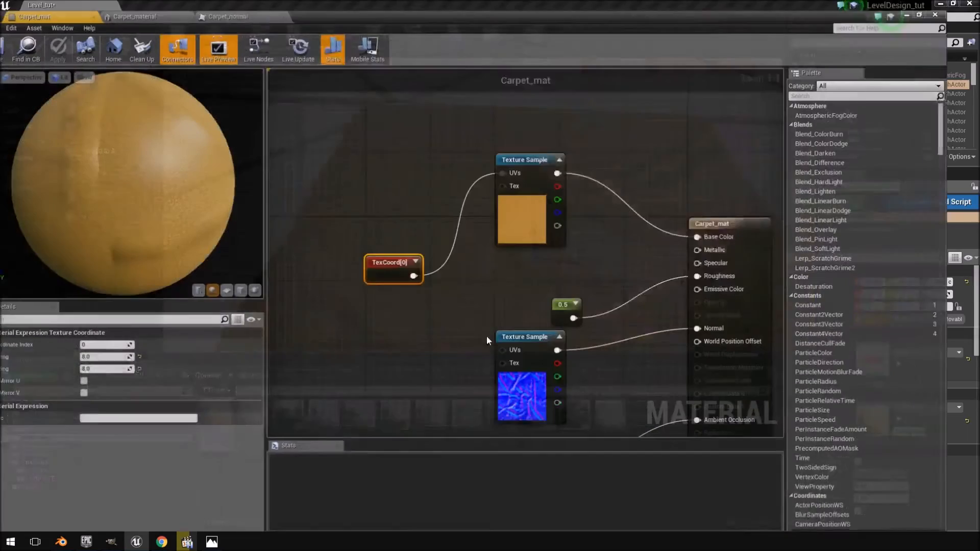
right_drag(541, 247, 441, 178)
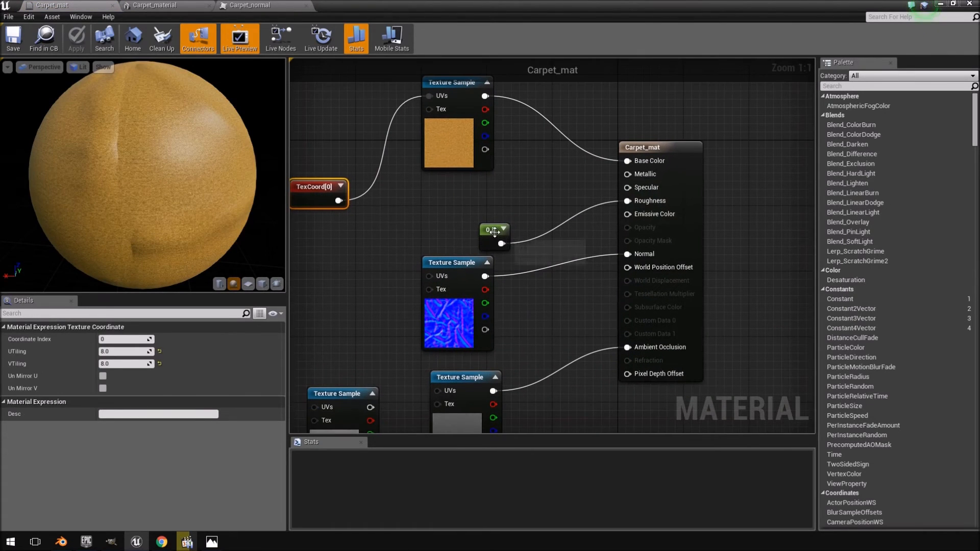
click(494, 231)
key(Delete)
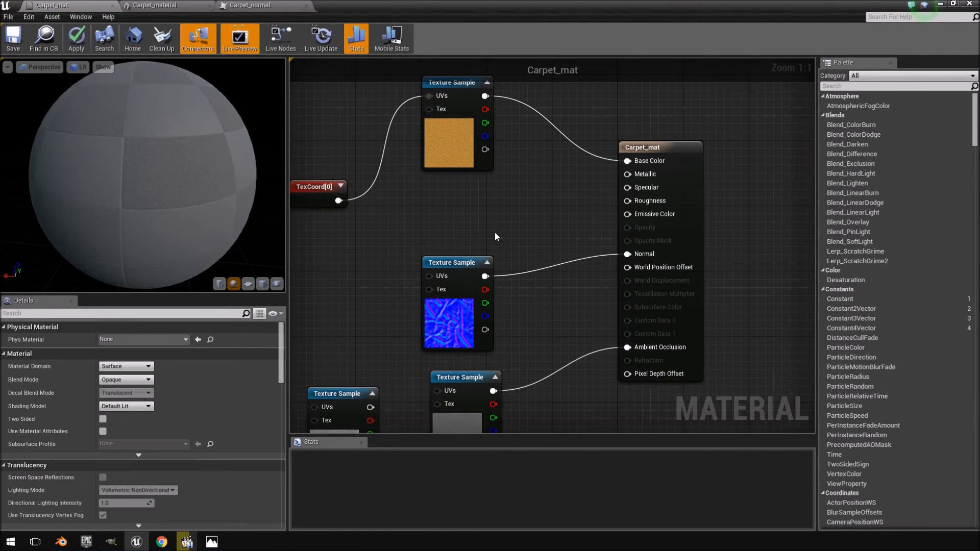
click(76, 41)
click(940, 4)
right_drag(728, 117, 744, 65)
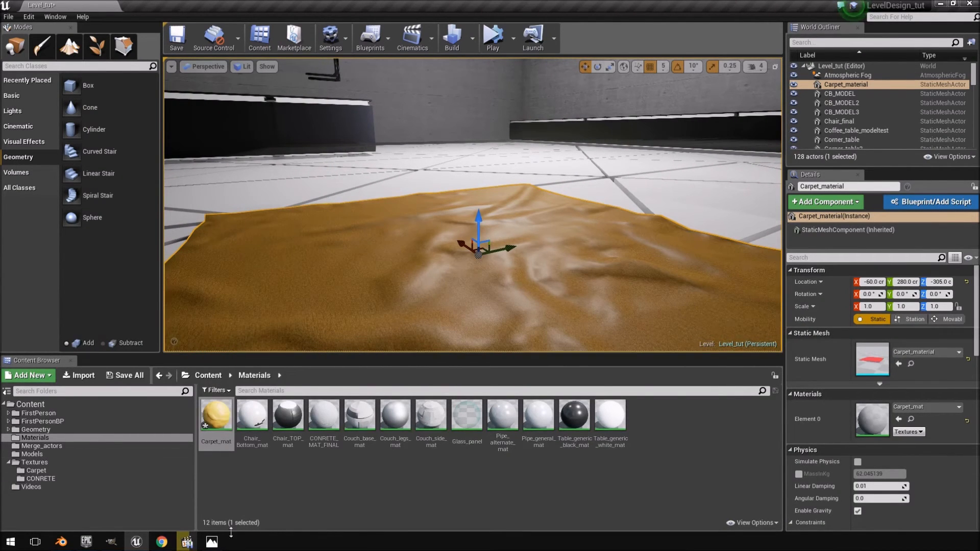
Reopen Carpet_mat, add a Constant node and connect it to the Roughness input.
double_click(215, 408)
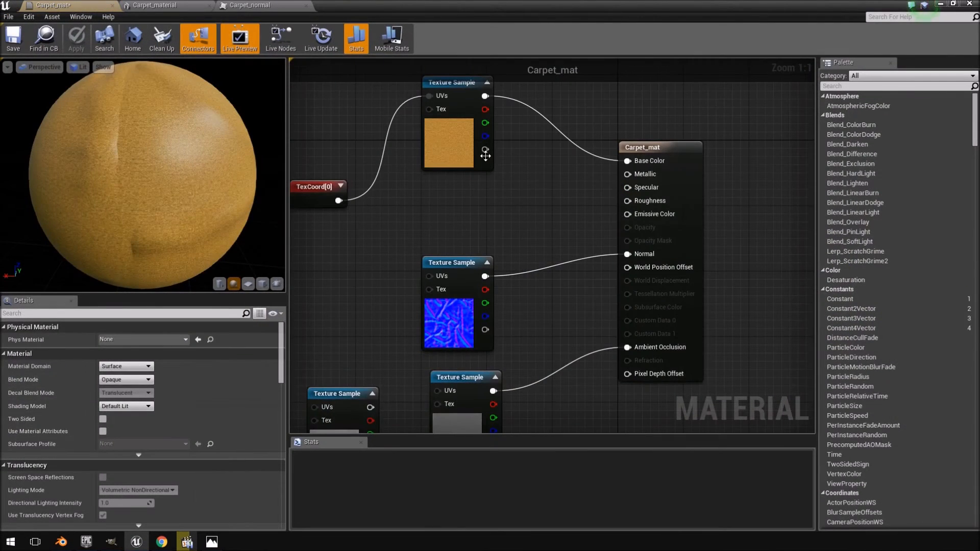
right_click(517, 208)
text(con)
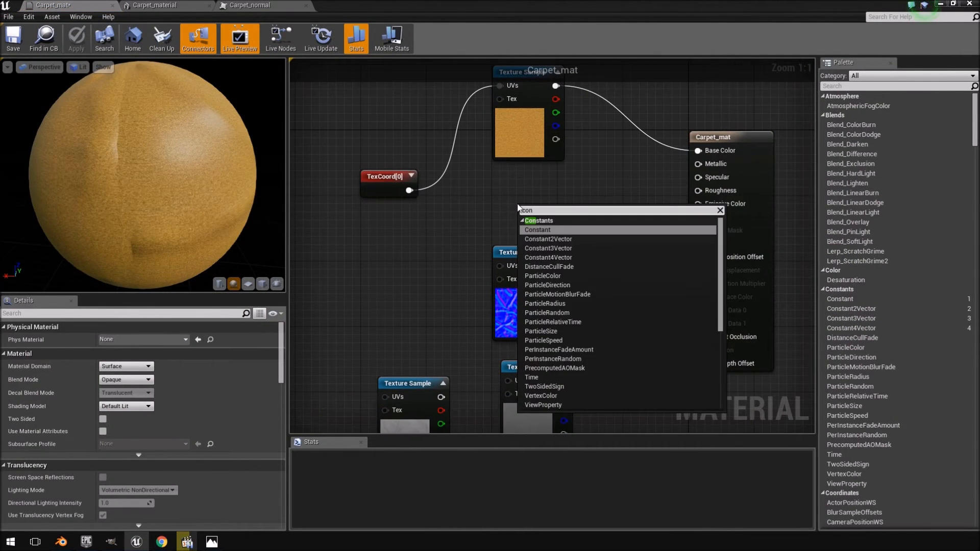
key(Return)
drag(534, 224, 714, 190)
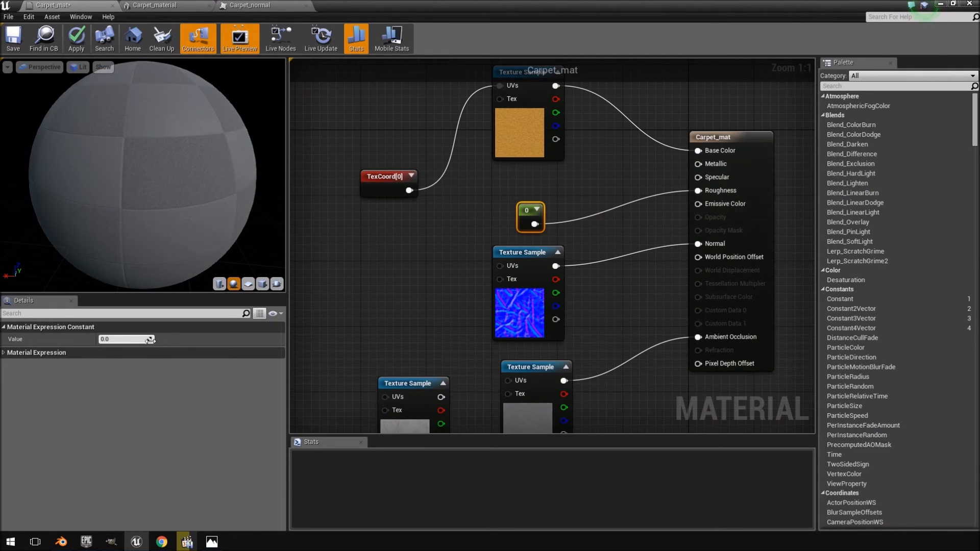
Set the roughness constant's value to 1 and apply the material.
click(133, 340)
text(1)
key(Return)
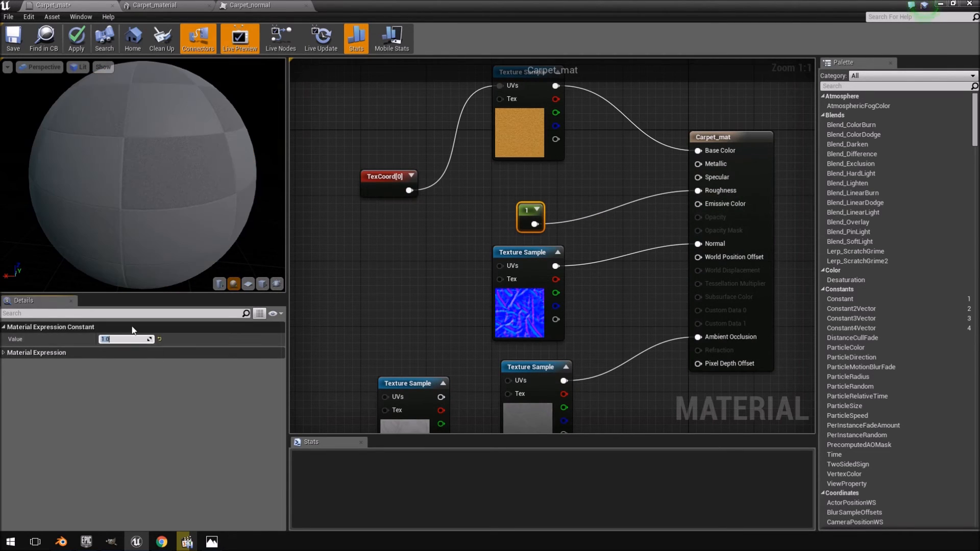
drag(142, 175, 197, 169)
click(77, 38)
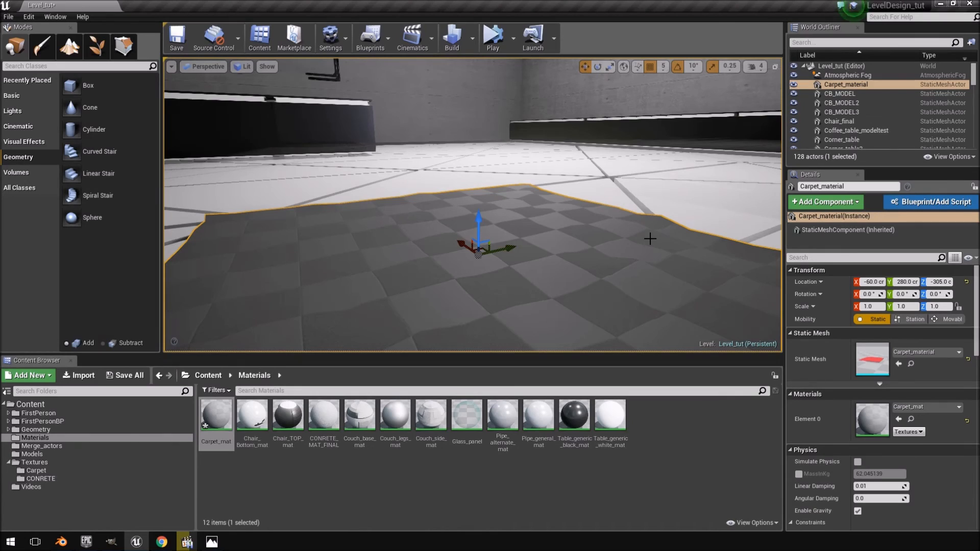
Rotate the carpet in the level 20 degrees about its vertical axis and scale it uniformly to 1.25.
right_drag(656, 237, 625, 263)
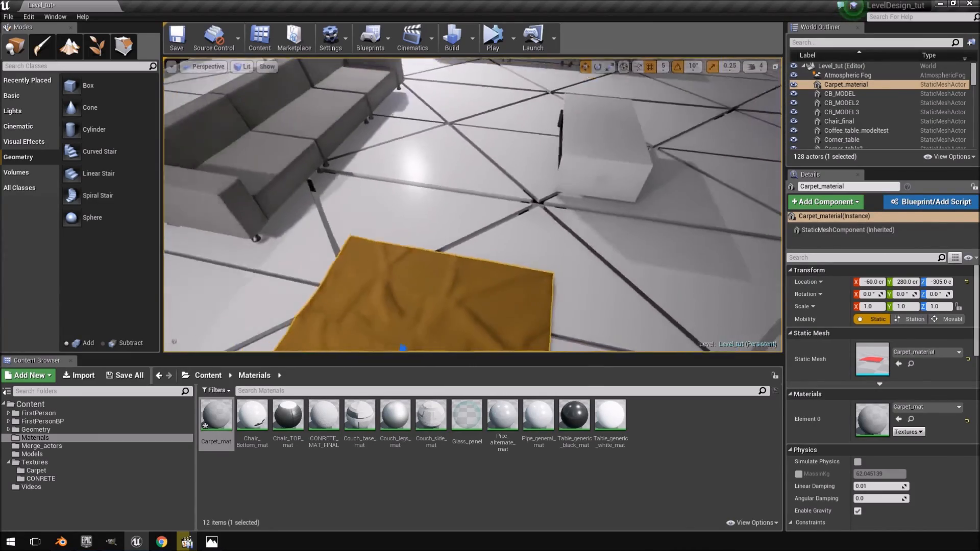
key(f)
right_drag(427, 216, 488, 210)
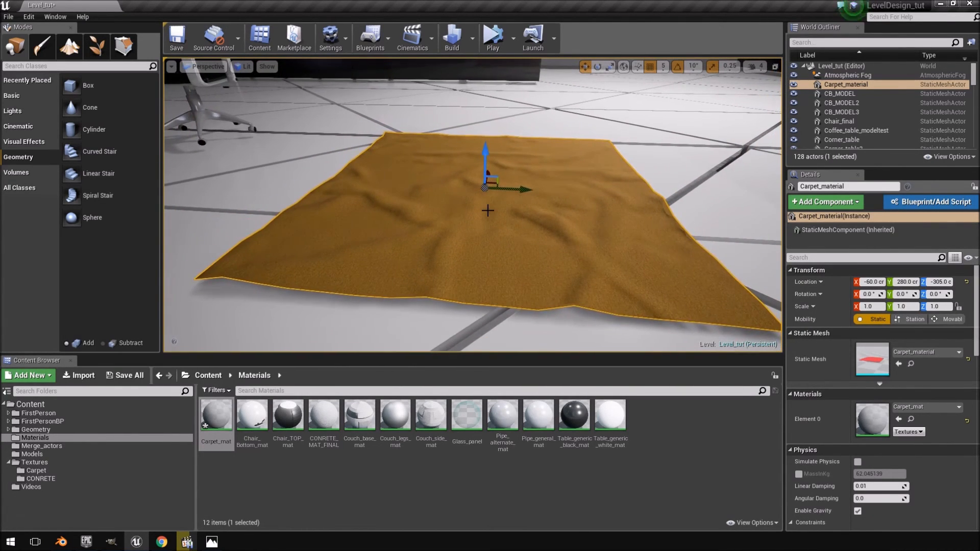
right_drag(488, 211, 477, 185)
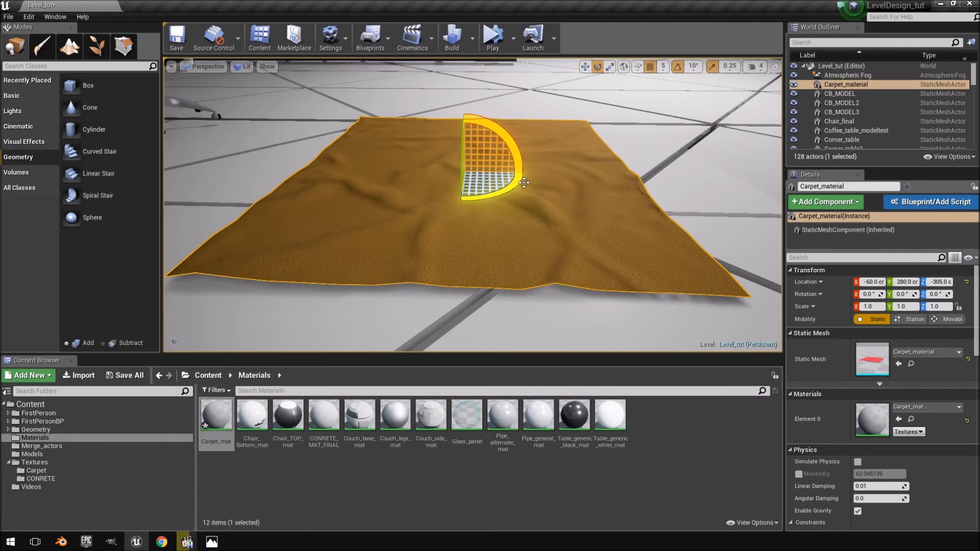
drag(464, 152, 467, 151)
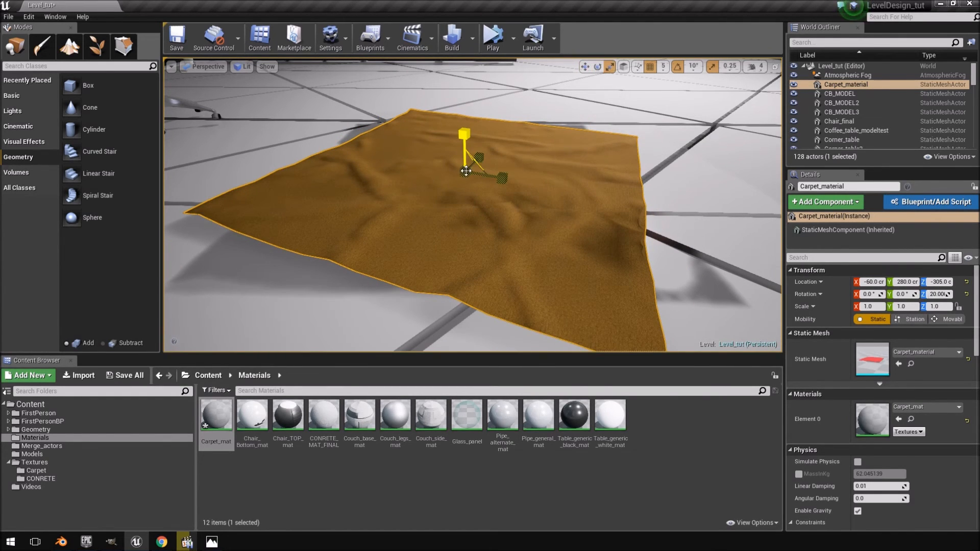
drag(463, 134, 472, 128)
Move the carpet across the floor to about X -35, Y 270.
scroll(474, 204, up, 6)
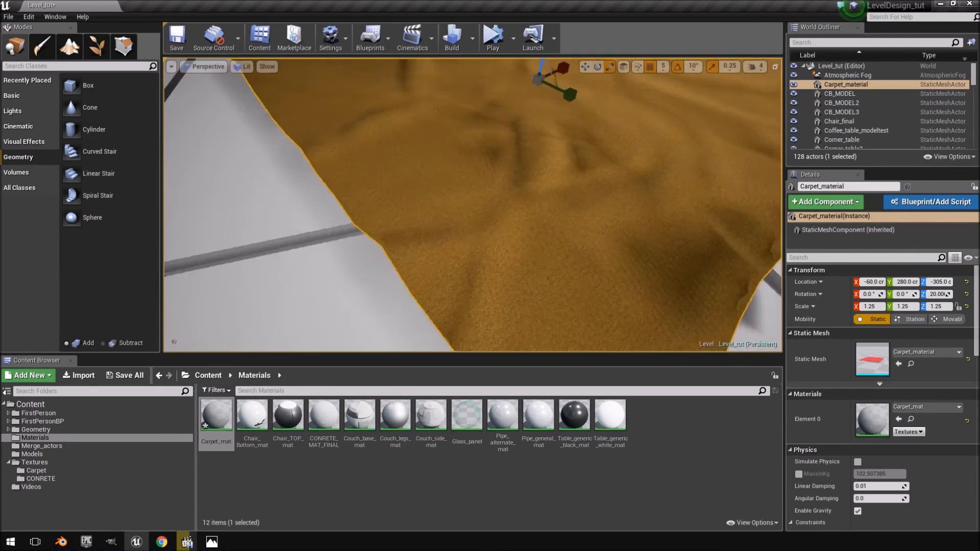
scroll(473, 204, down, 10)
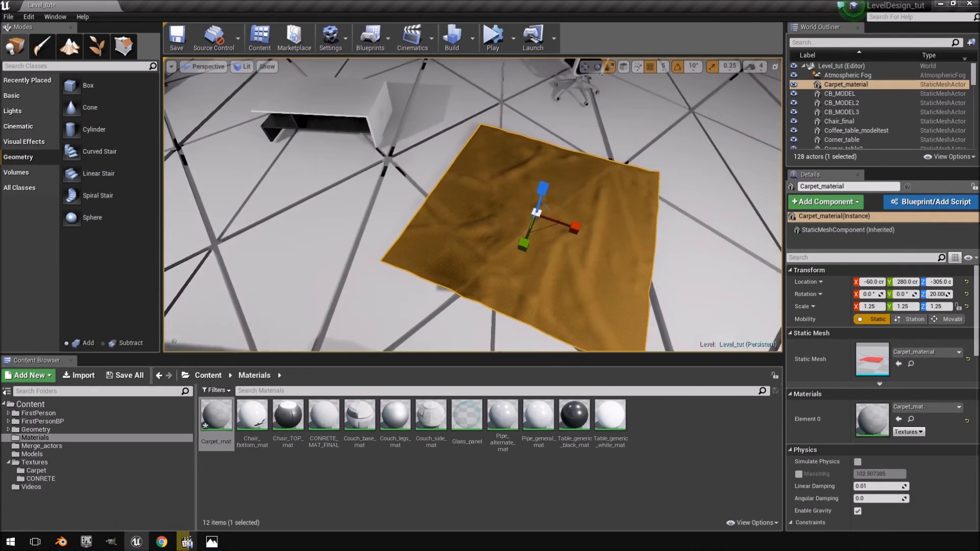
alt+drag(555, 173, 571, 221)
right_drag(572, 222, 516, 204)
drag(515, 204, 469, 204)
Switch to the Mirror's Edge Catalyst reference video and find the frame with the orange carpet for comparison.
click(186, 542)
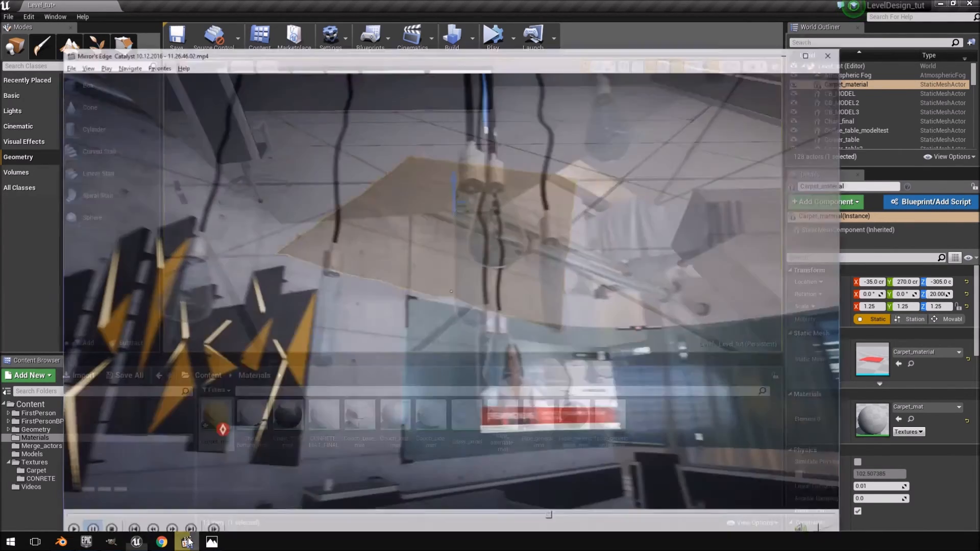
drag(544, 510, 608, 513)
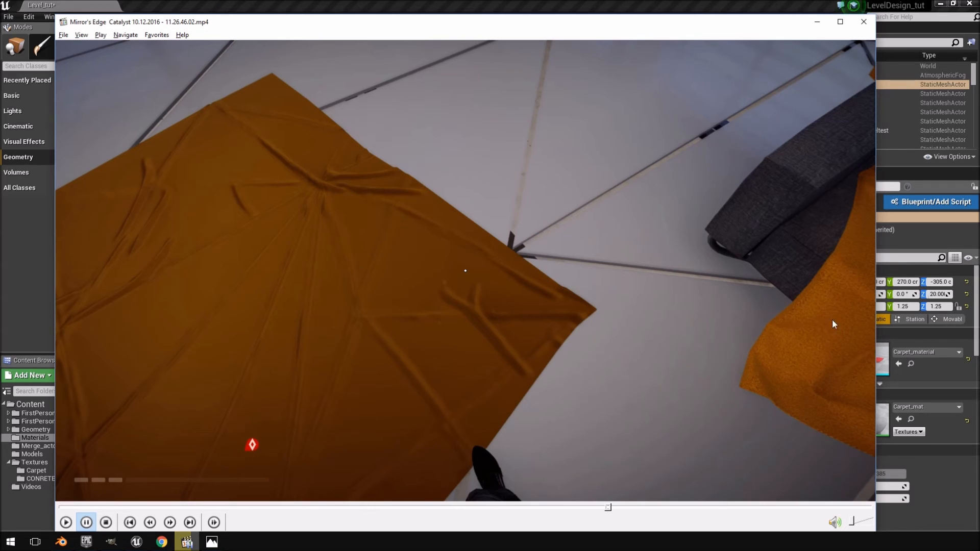
click(376, 6)
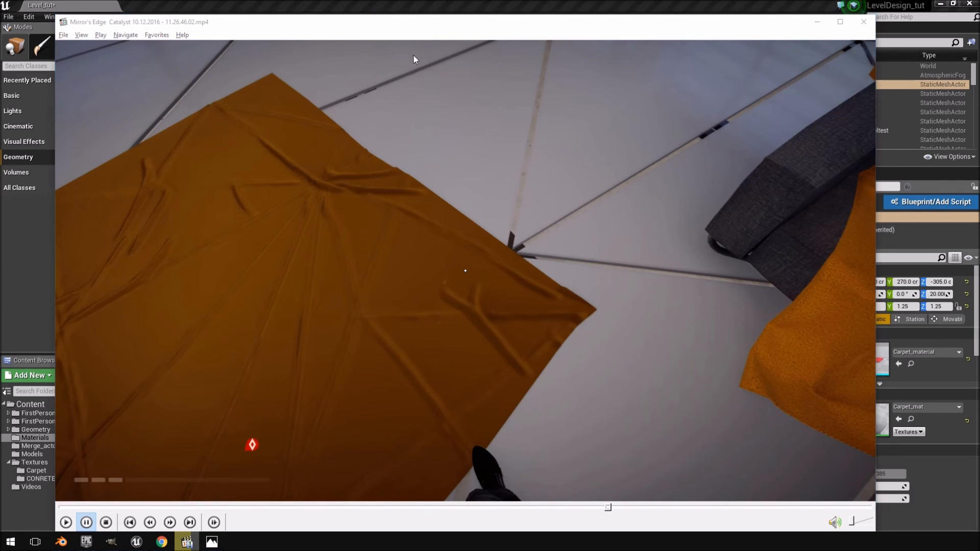
Reopen Carpet_mat in Unreal Editor and move the TexCoord and carpet Texture Sample nodes away from the material output.
right_drag(472, 205, 492, 230)
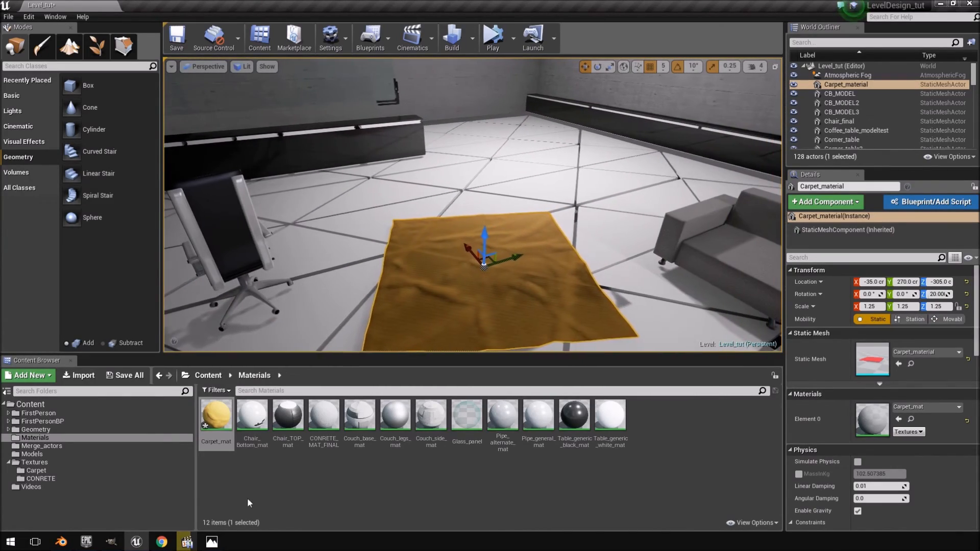
double_click(217, 417)
right_drag(429, 241, 506, 310)
drag(464, 268, 387, 217)
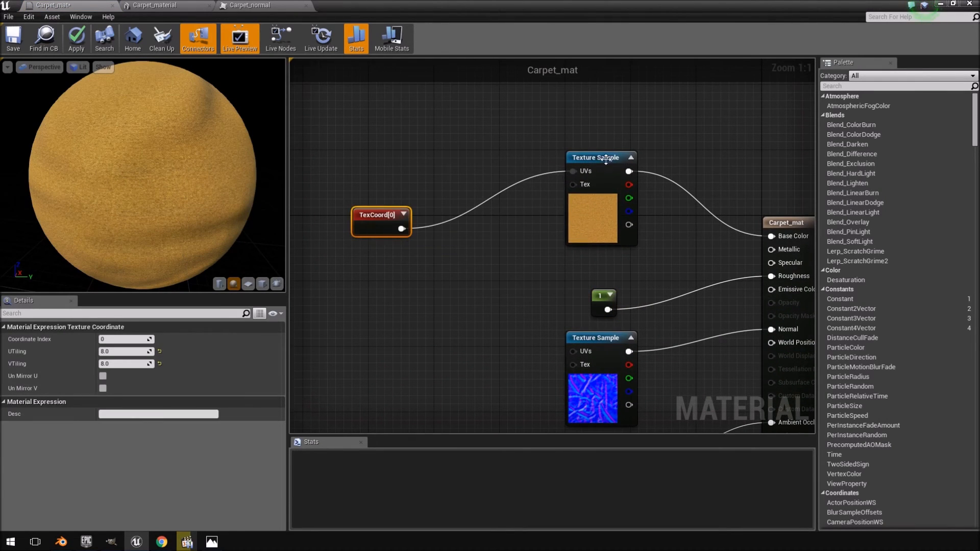
drag(600, 159, 486, 112)
Add a LinearInterpolate node between the carpet Texture Sample and the material output.
right_click(573, 246)
text(lerp)
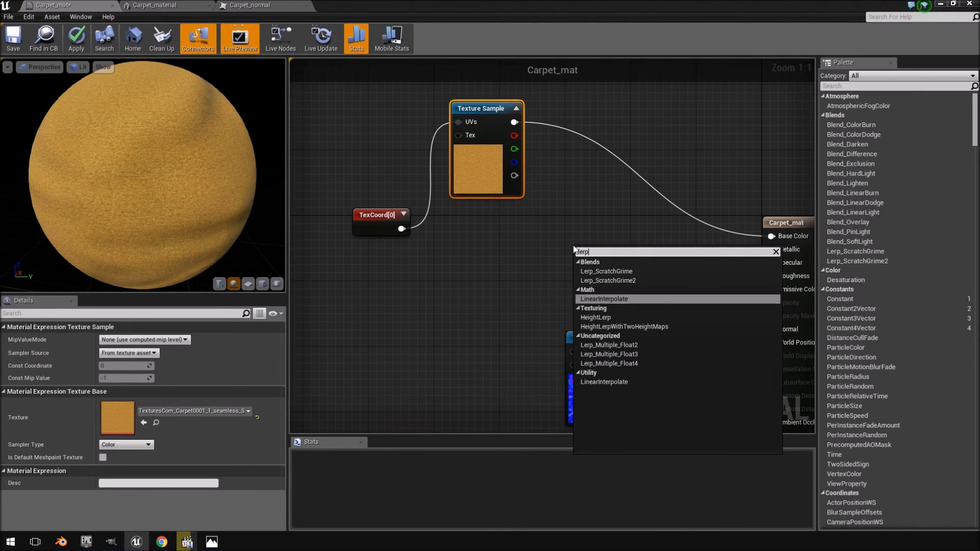
key(Return)
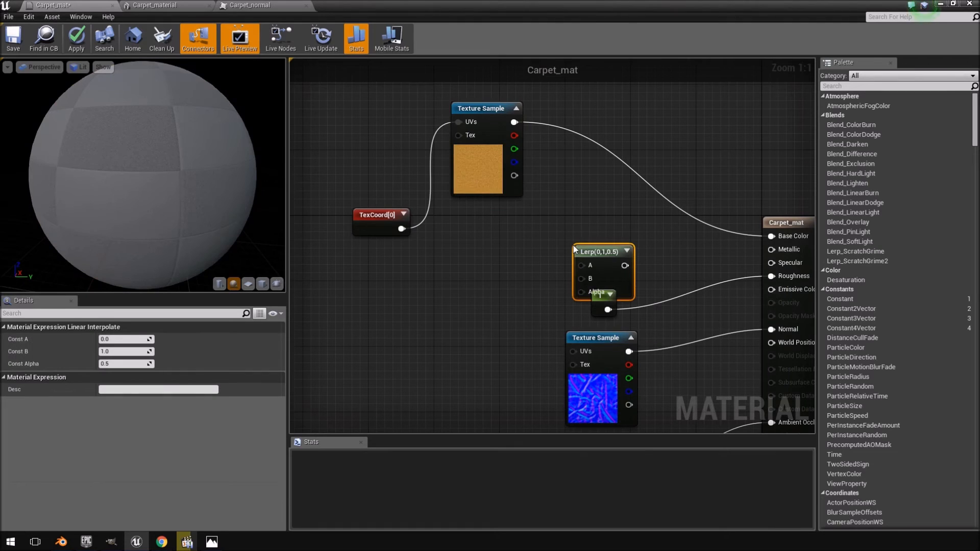
Wire the carpet texture's red output to the Lerp's A, the constant 1 to B, and the Lerp output to Roughness.
drag(597, 250, 597, 174)
drag(512, 135, 771, 276)
drag(605, 297, 585, 218)
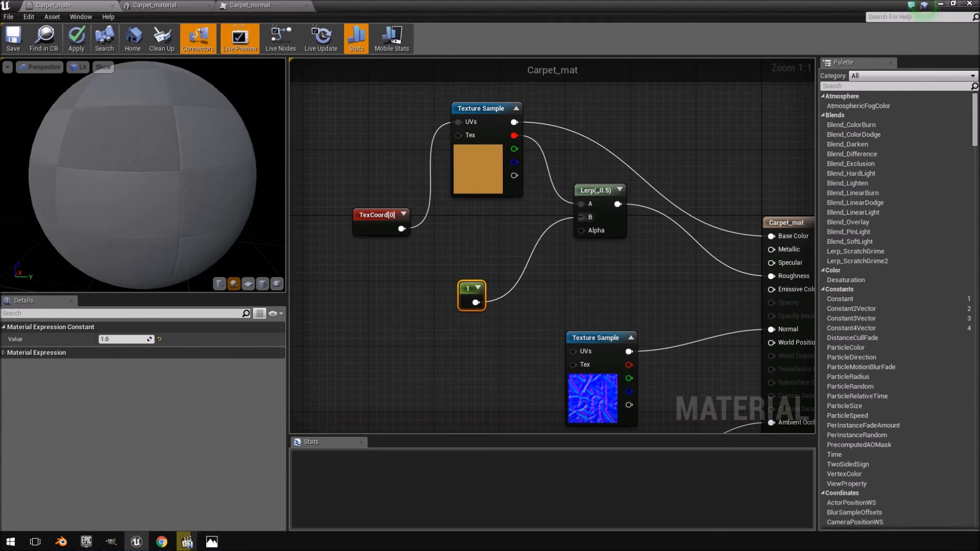
drag(143, 174, 513, 434)
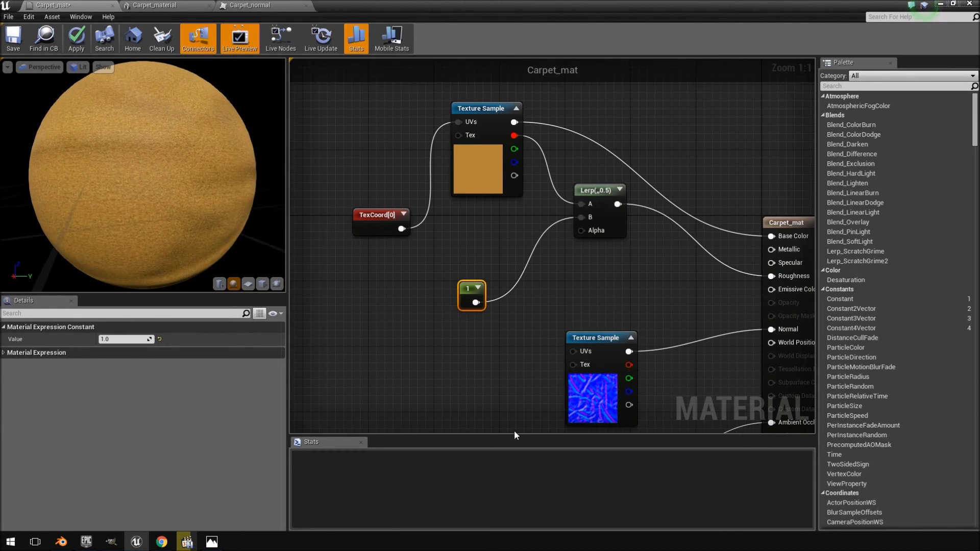
Set the constant feeding the Lerp's B input to 0.5 and examine the gloss on the preview sphere.
click(122, 339)
text(0.5)
key(Return)
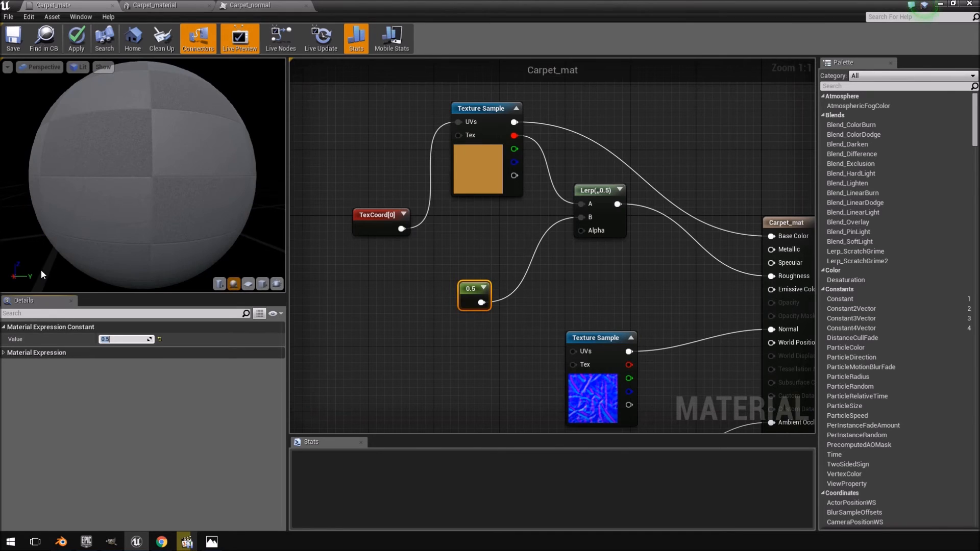
drag(143, 173, 173, 189)
right_drag(143, 173, 143, 219)
drag(143, 174, 122, 120)
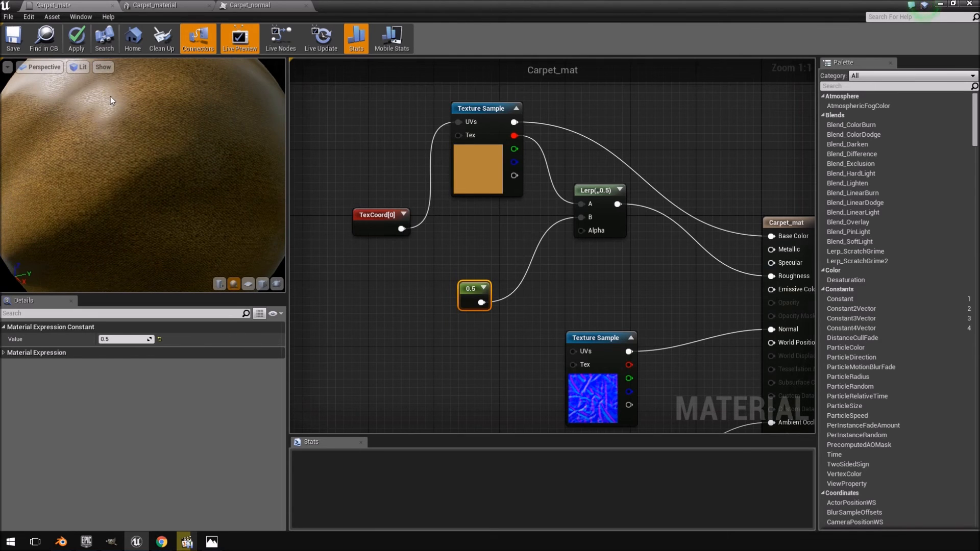
right_drag(108, 110, 109, 132)
drag(104, 131, 82, 133)
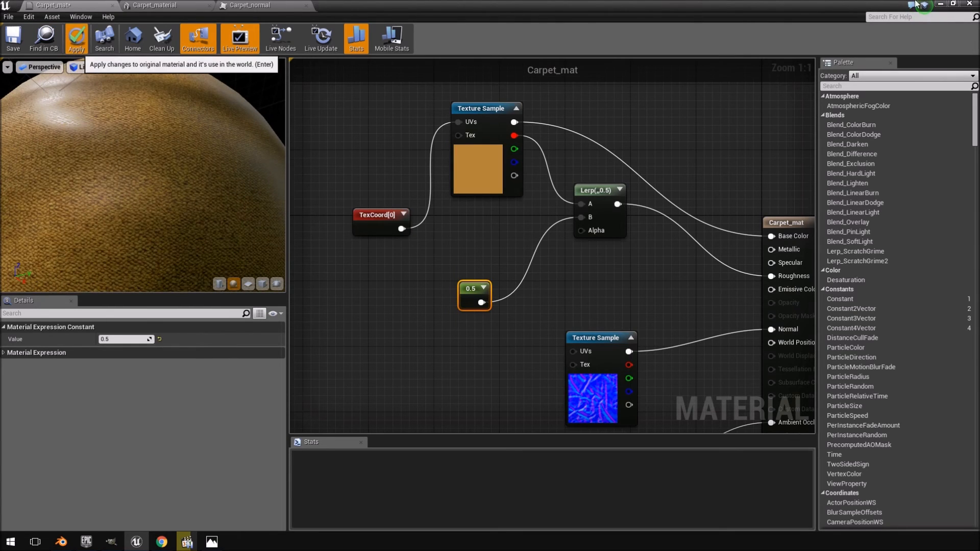
Apply the changes to Carpet_mat and inspect the carpet's surface up close in the level.
click(76, 41)
click(940, 4)
right_drag(665, 197, 565, 250)
key(w)
key(w)
key(s)
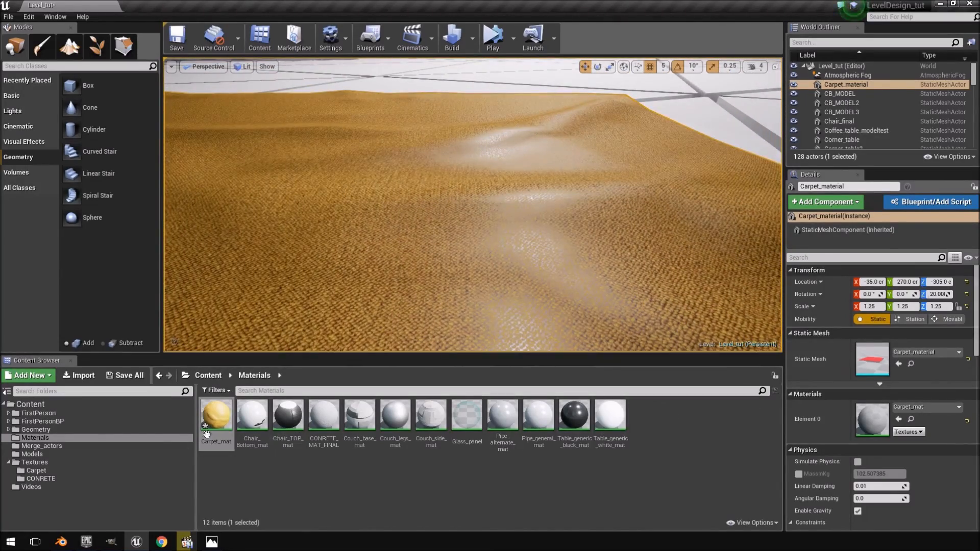
Reopen Carpet_mat, add a OneMinus node and connect its output to Roughness.
double_click(217, 416)
right_click(544, 287)
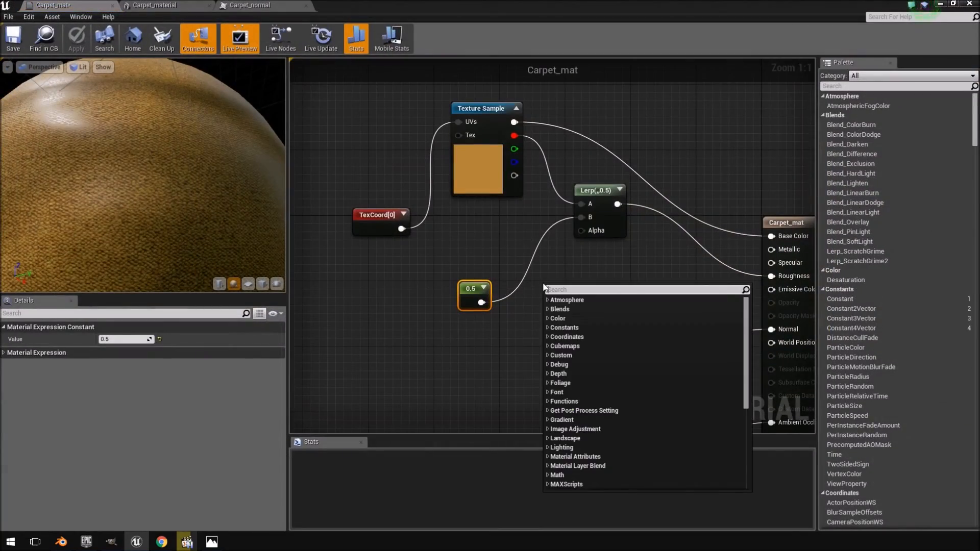
text(onm)
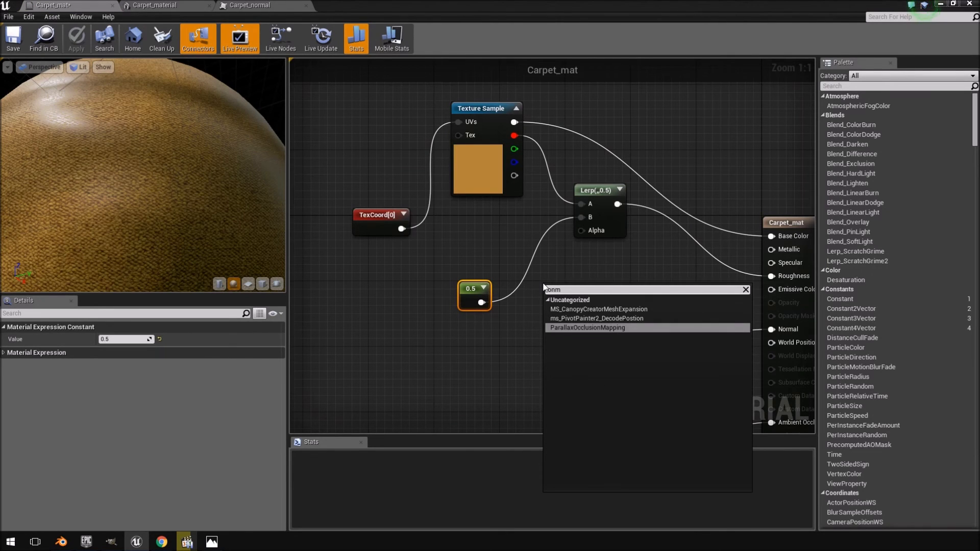
key(BackSpace)
key(BackSpace)
key(BackSpace)
text(onemi)
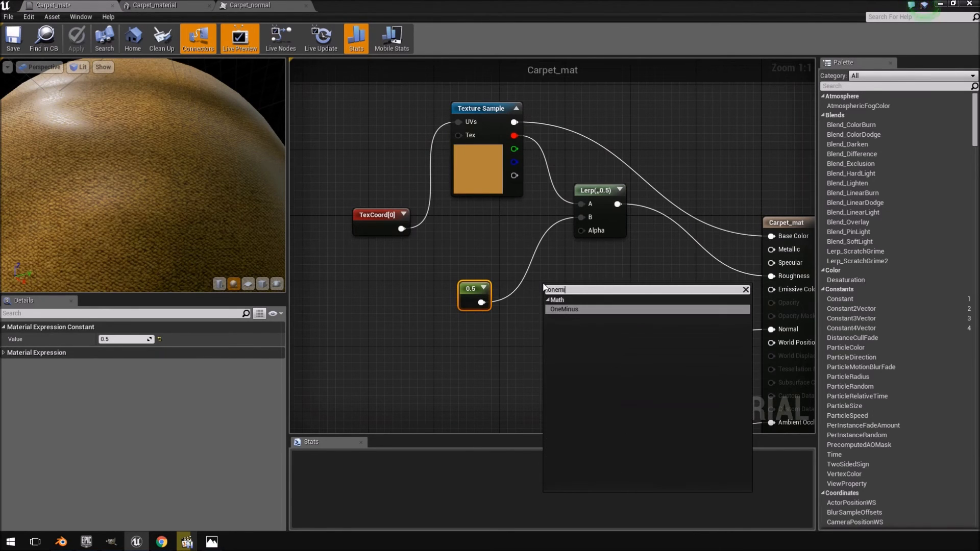
key(Return)
drag(559, 289, 770, 276)
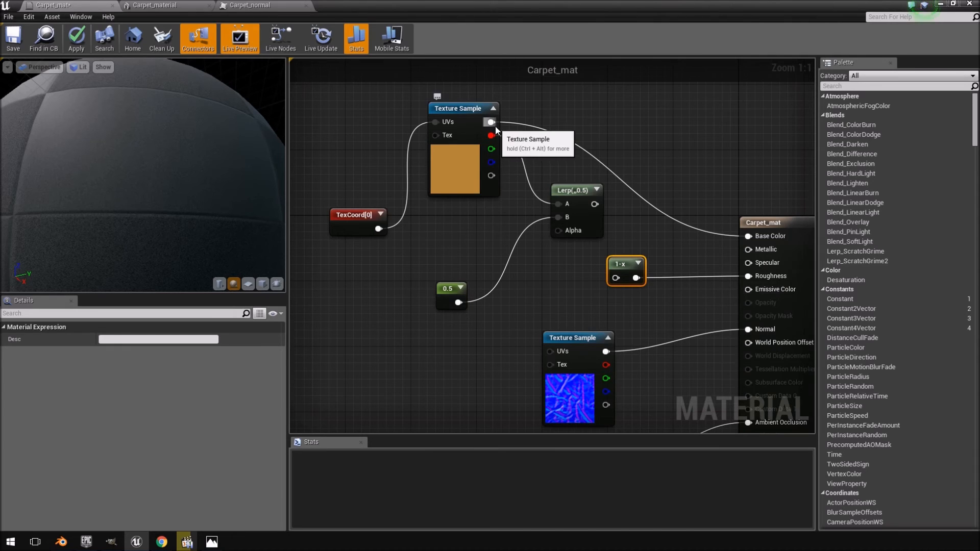
Connect the carpet texture's RGB output to the Lerp's A and the Lerp output to Roughness, and apply the material.
drag(473, 122, 558, 206)
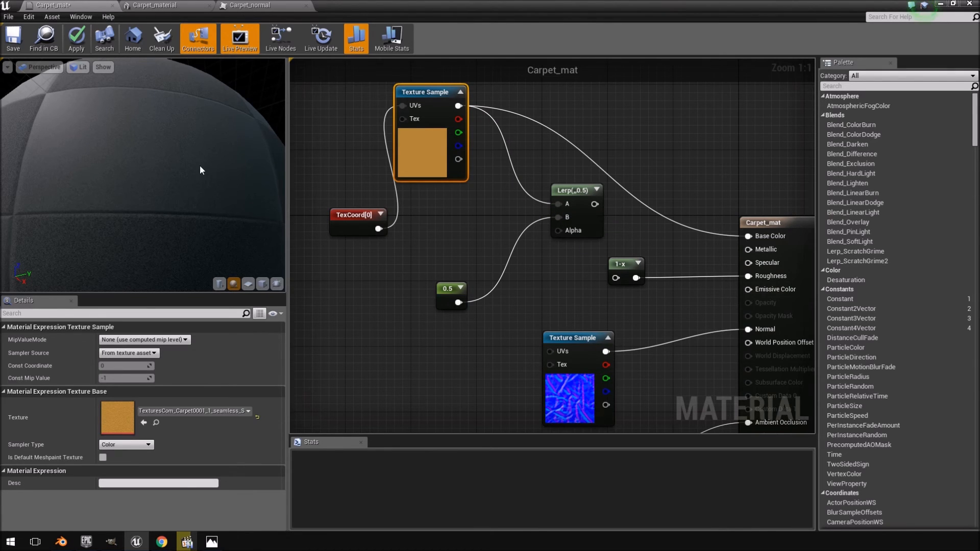
drag(595, 204, 748, 276)
click(76, 38)
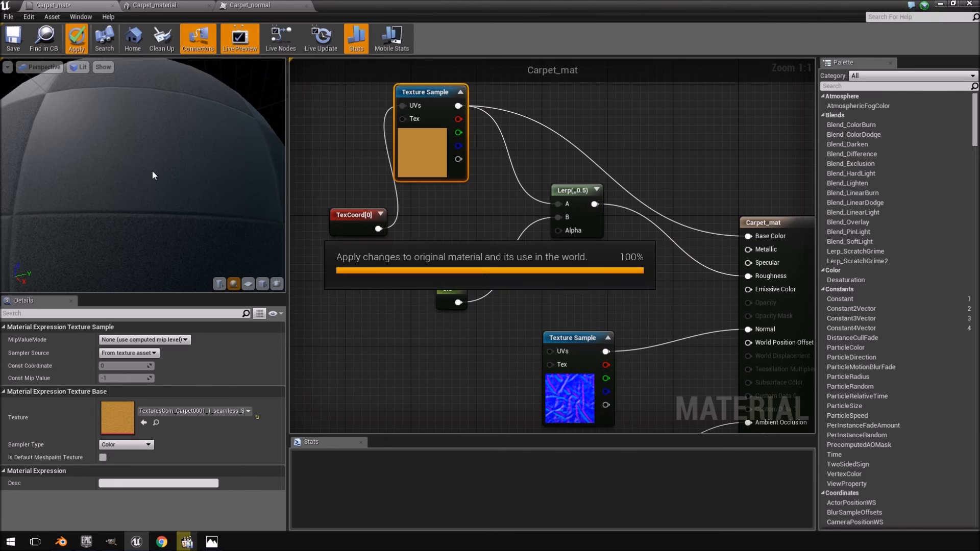
drag(198, 165, 258, 174)
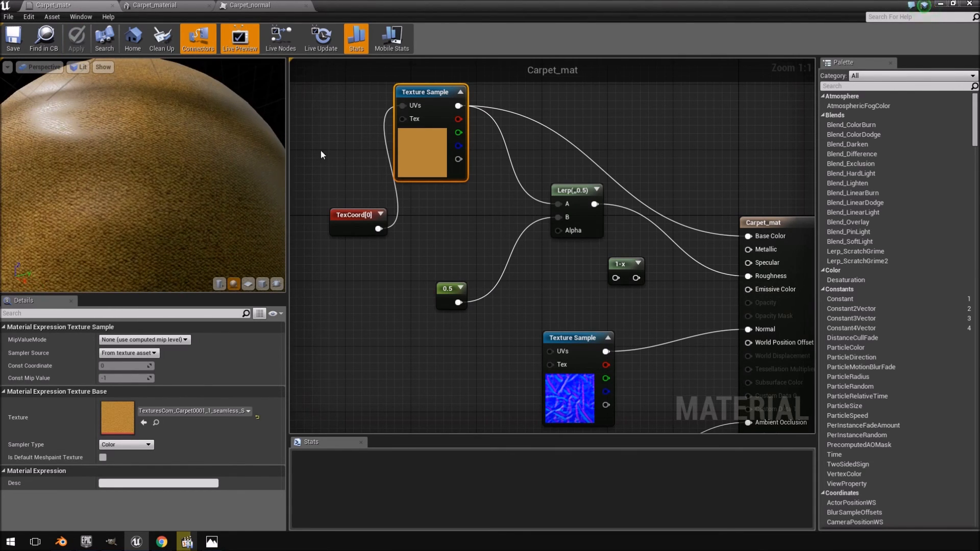
Open the carpet texture and turn off its other color channels to examine the blue channel alone.
double_click(125, 408)
click(12, 77)
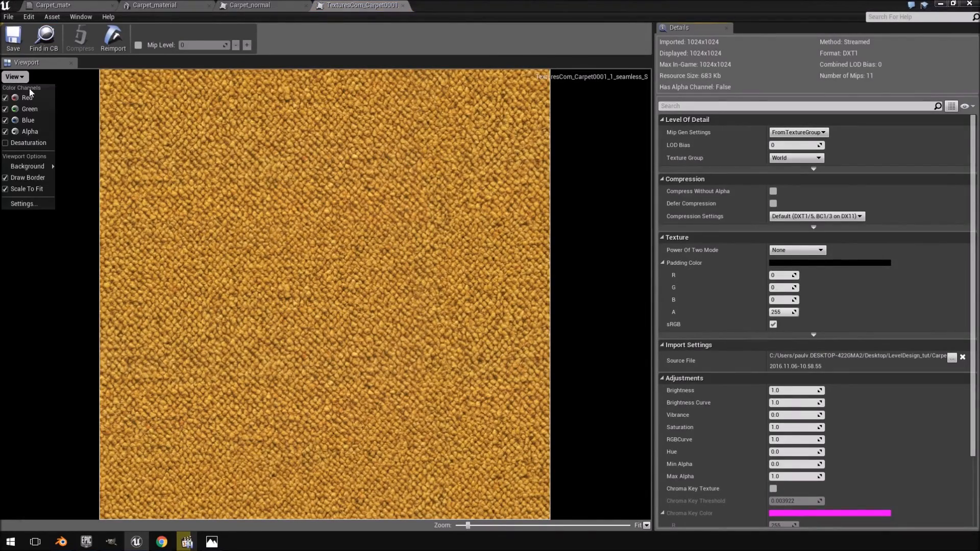
click(26, 100)
click(24, 109)
click(15, 77)
click(25, 120)
click(14, 78)
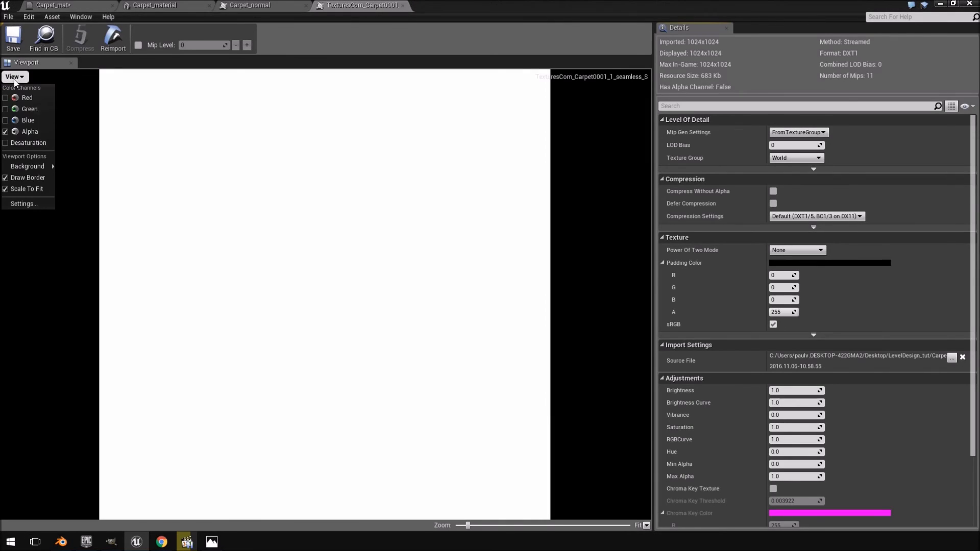
click(20, 132)
click(14, 77)
click(16, 122)
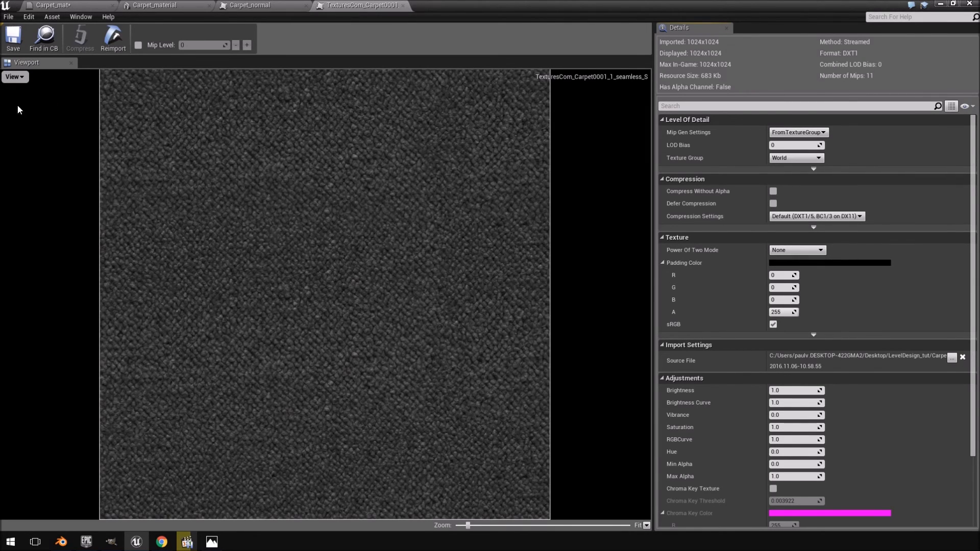
click(15, 77)
click(24, 126)
click(14, 77)
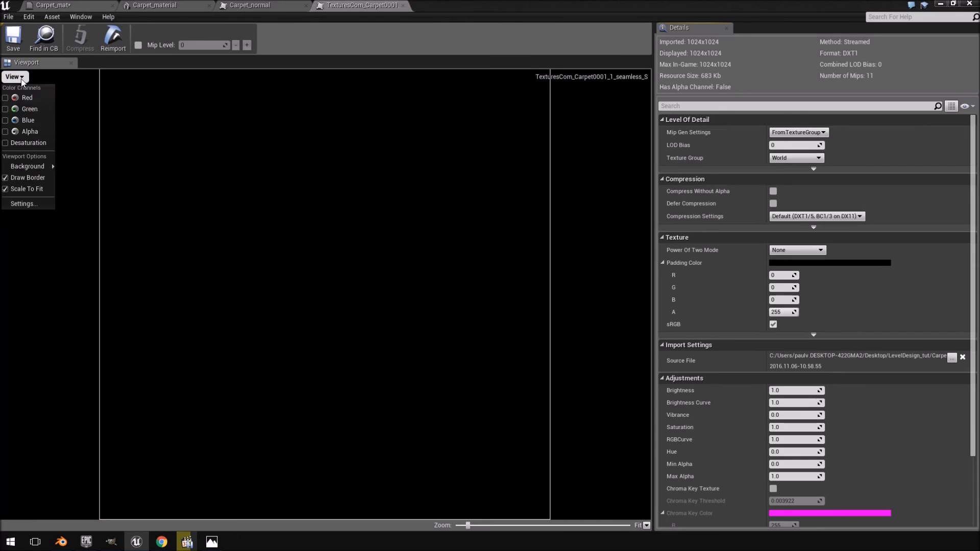
View the texture's green, red and blue channels one at a time to compare their brightness, and close the texture.
click(21, 110)
click(15, 77)
click(15, 110)
click(14, 77)
click(14, 96)
click(14, 77)
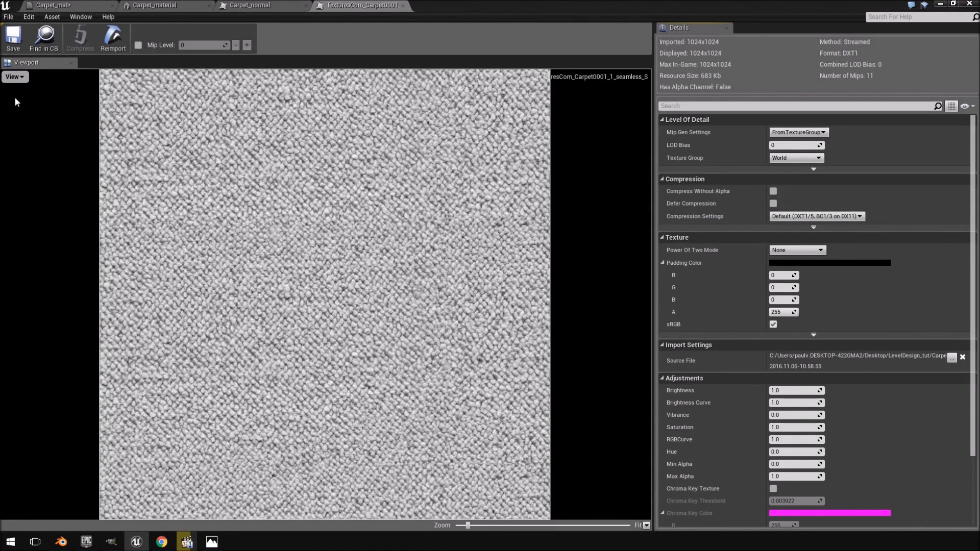
click(14, 98)
click(14, 77)
click(22, 121)
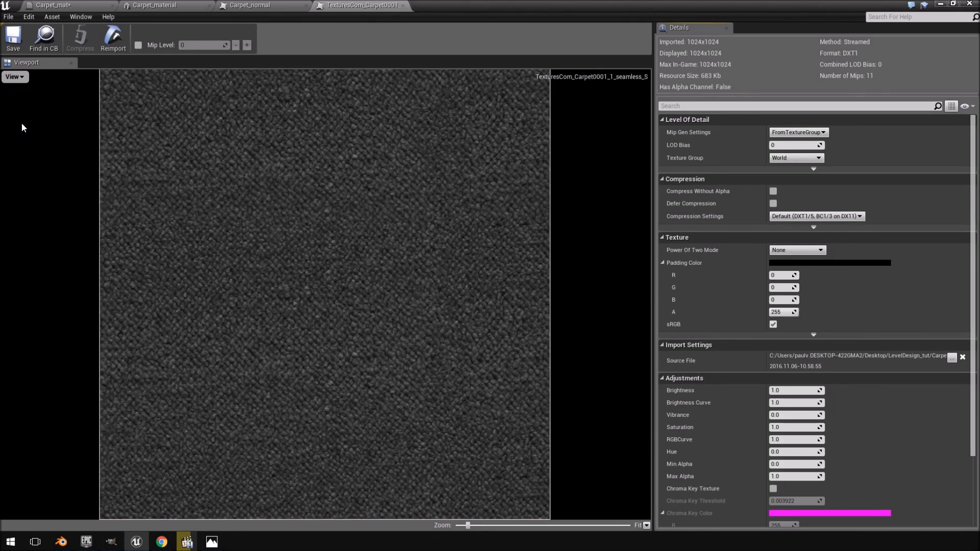
click(403, 6)
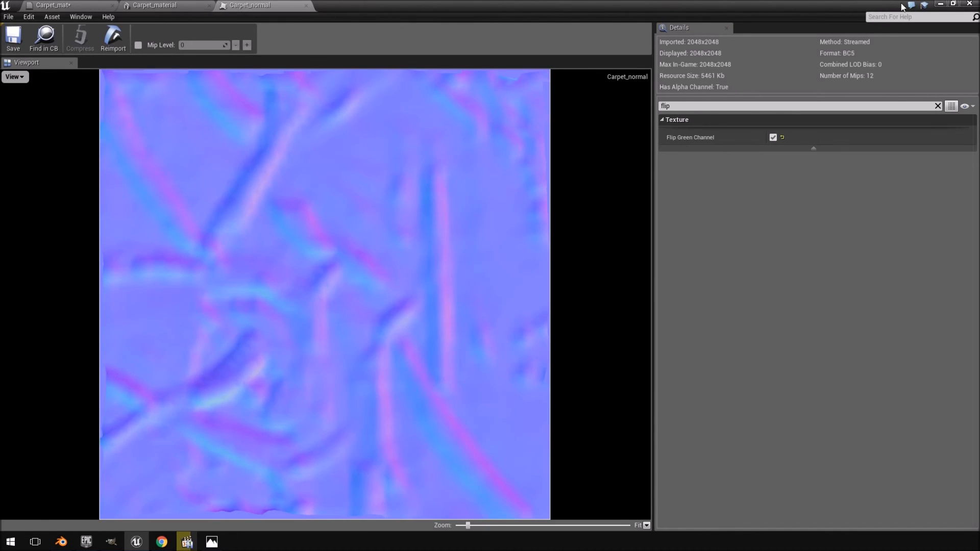
Try the carpet texture's blue output as the Lerp's A input in Carpet_mat and examine the preview sphere.
click(55, 5)
drag(459, 146, 561, 204)
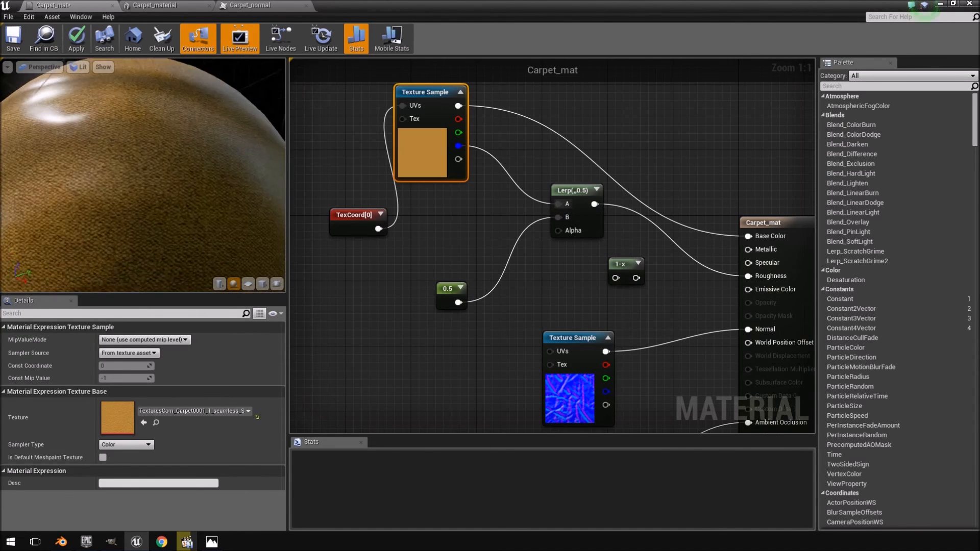
scroll(155, 200, up, 6)
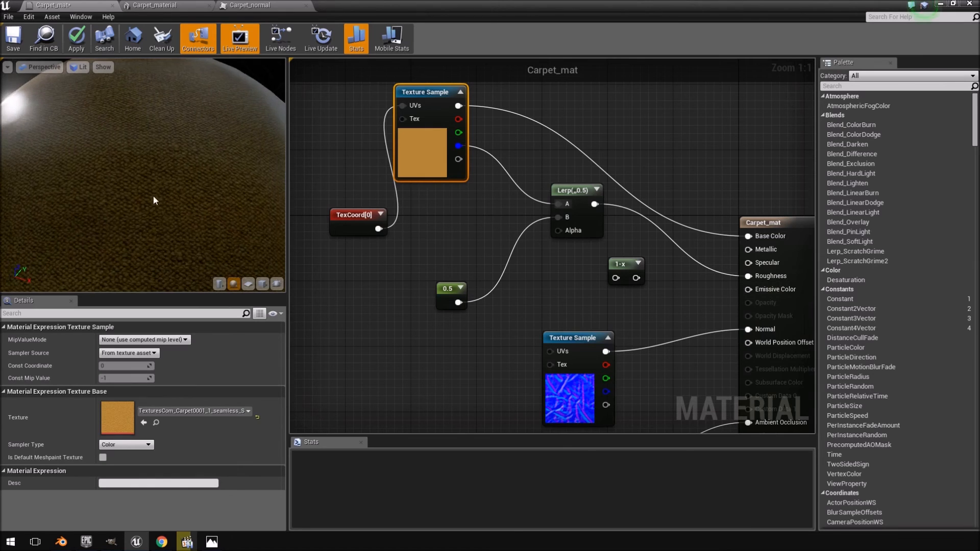
drag(155, 200, 292, 157)
Connect the carpet texture's green output to the Lerp's A and move the TexCoord and Texture Sample nodes away from the Lerp.
drag(458, 132, 557, 204)
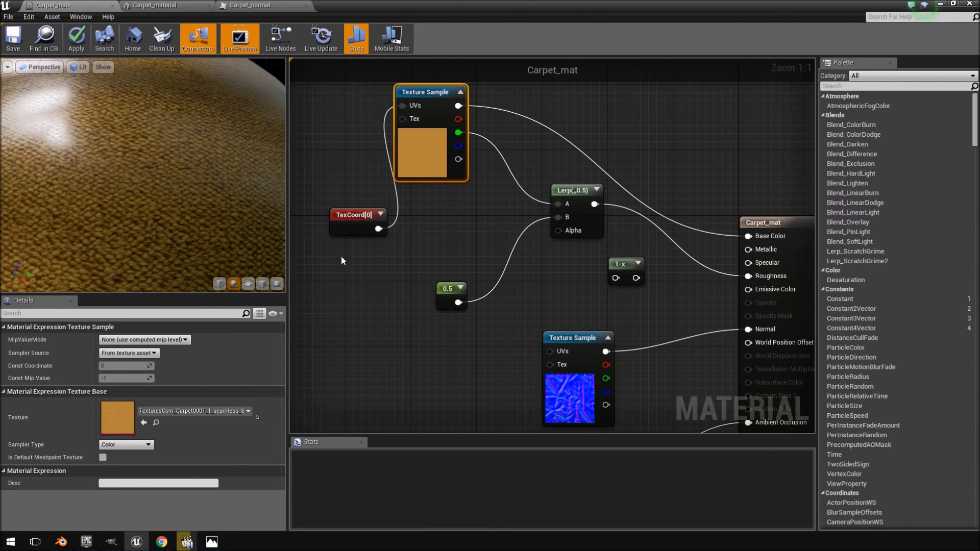
right_drag(398, 225, 522, 240)
drag(474, 234, 396, 244)
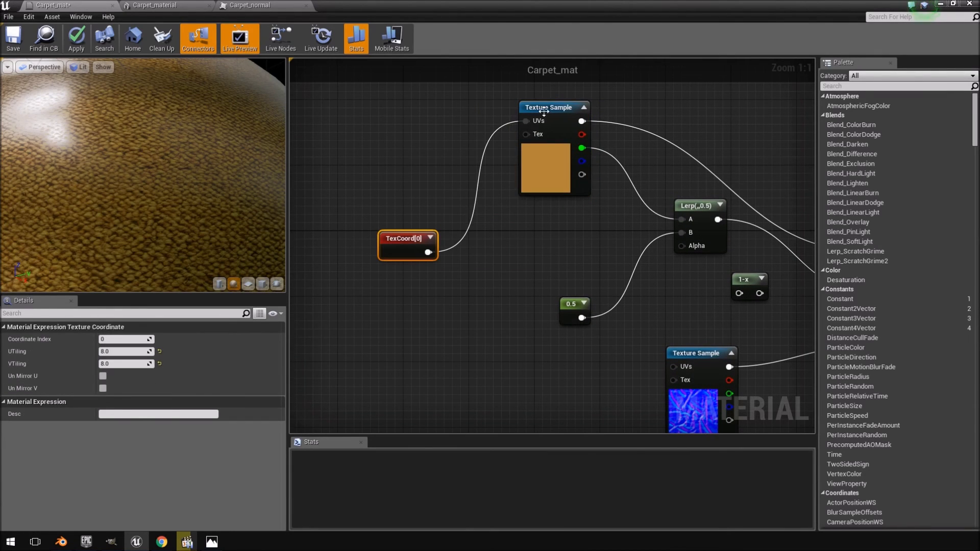
drag(543, 110, 478, 119)
Insert the OneMinus node between the carpet texture's green output and the Lerp's A input, and check the preview.
drag(744, 281, 614, 206)
drag(517, 156, 682, 220)
drag(618, 203, 606, 194)
drag(223, 181, 36, 127)
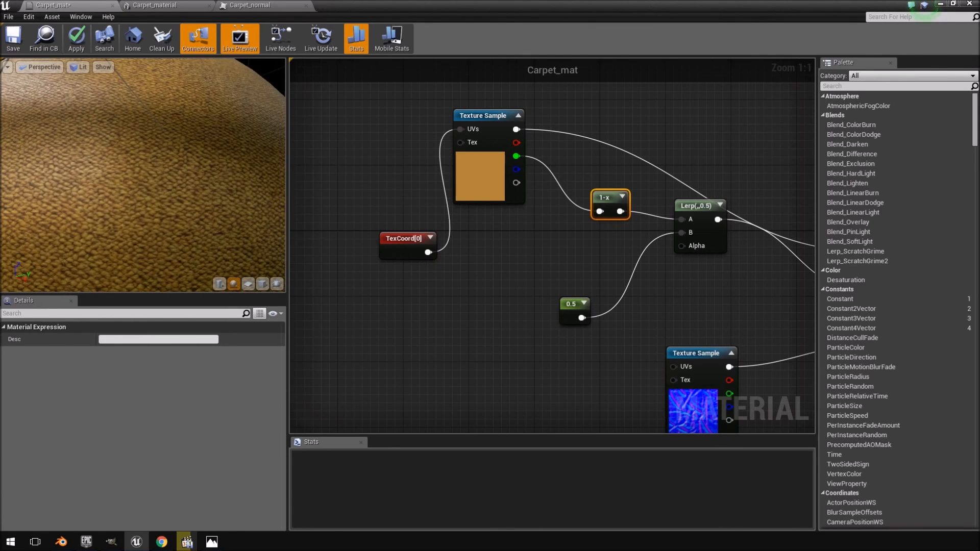
Reopen the carpet texture and display only its green channel.
click(477, 193)
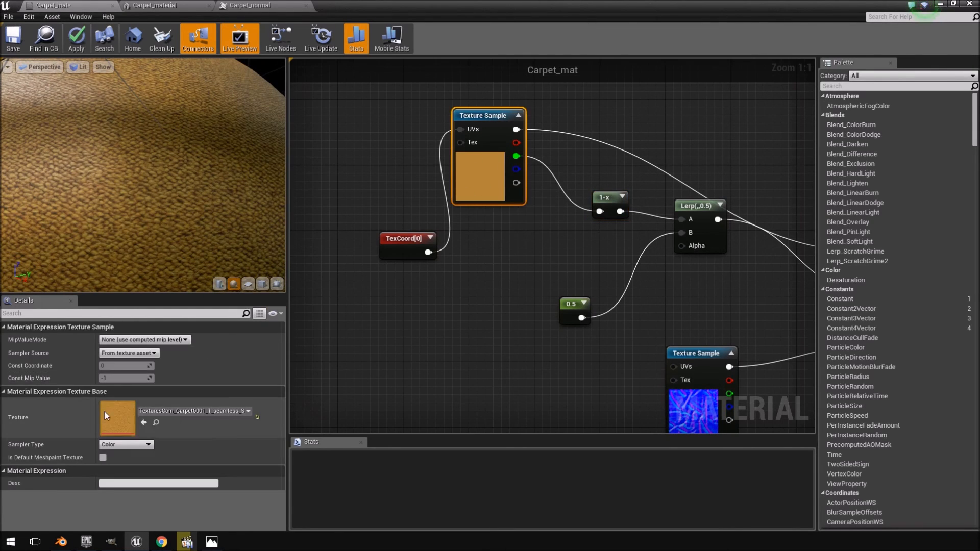
double_click(121, 419)
click(14, 77)
click(23, 97)
click(16, 77)
click(18, 98)
click(15, 77)
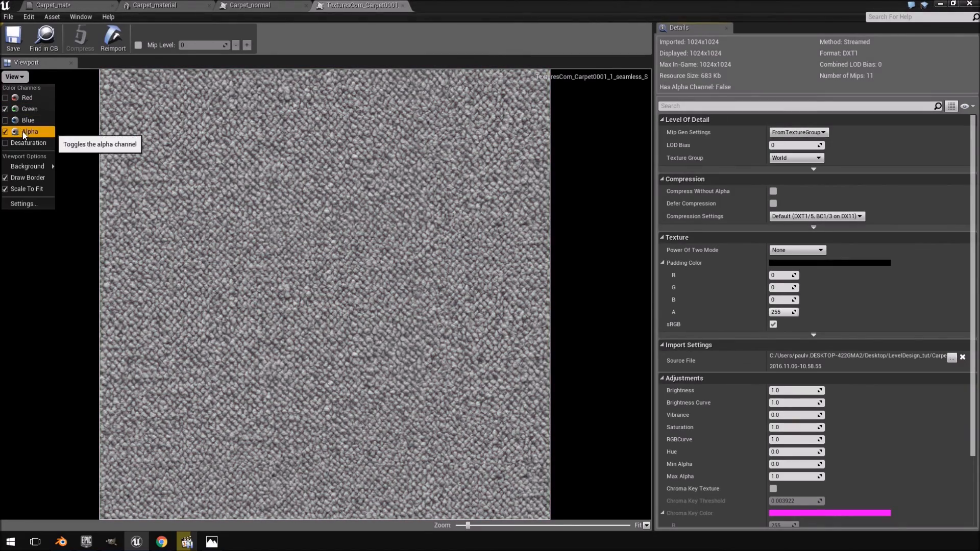
click(22, 130)
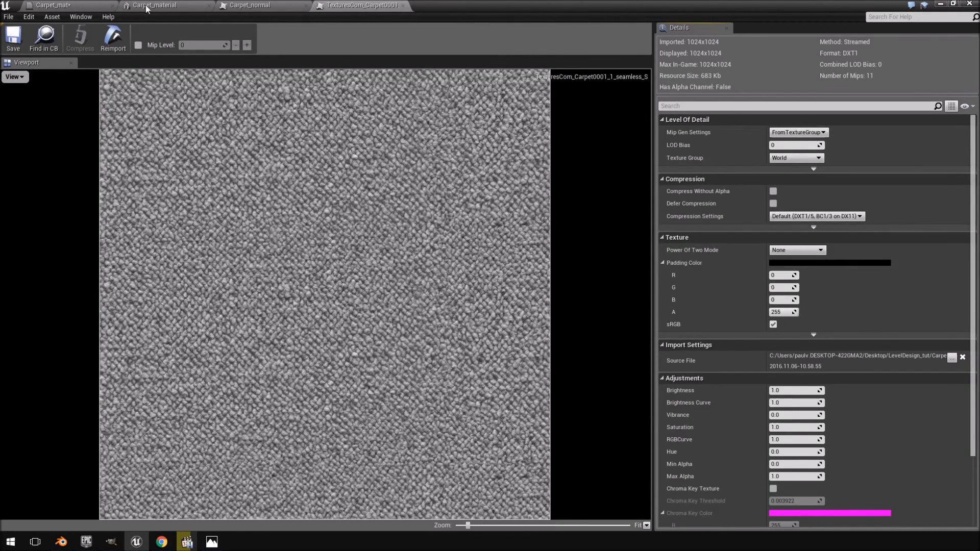
Compare the OneMinus node in the Carpet_mat graph with the texture's green channel and return to the graph.
click(64, 6)
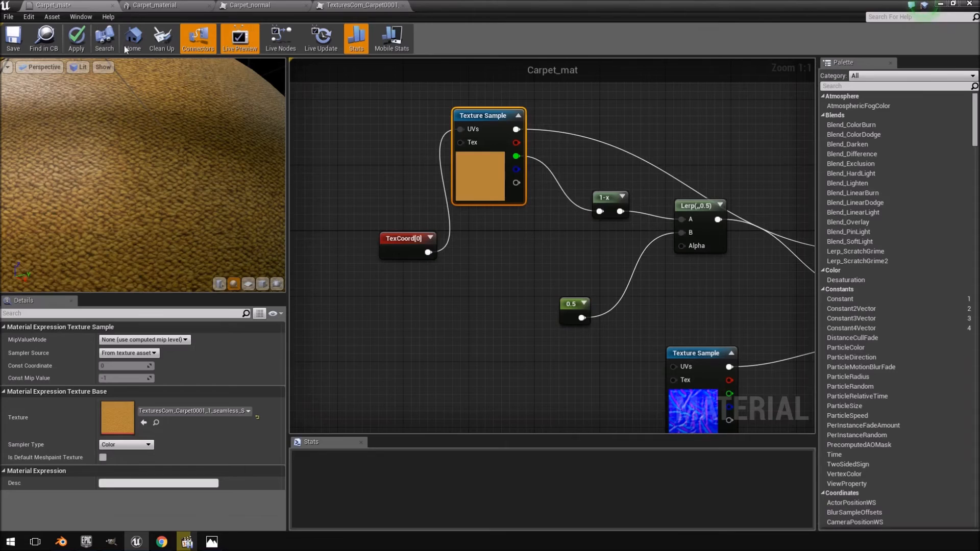
click(607, 198)
right_drag(613, 225, 542, 233)
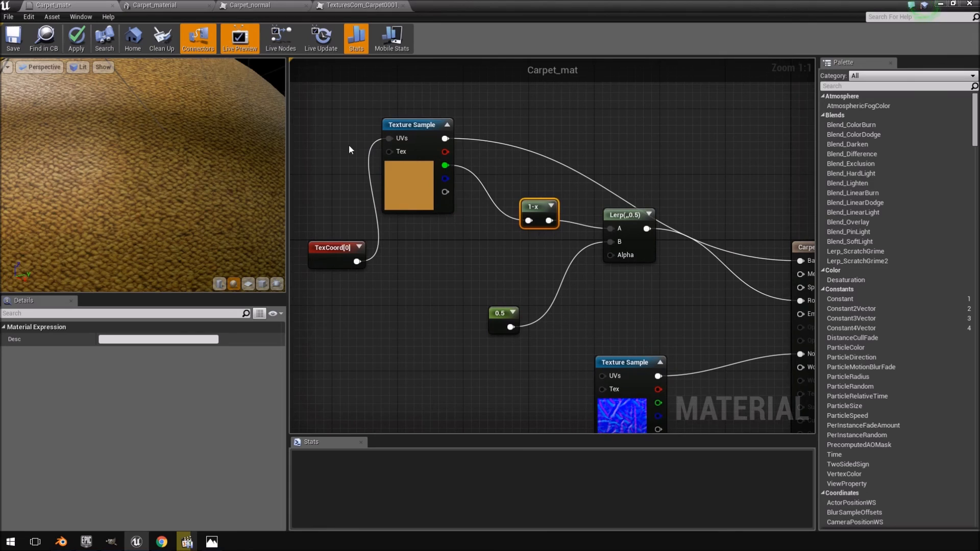
double_click(437, 172)
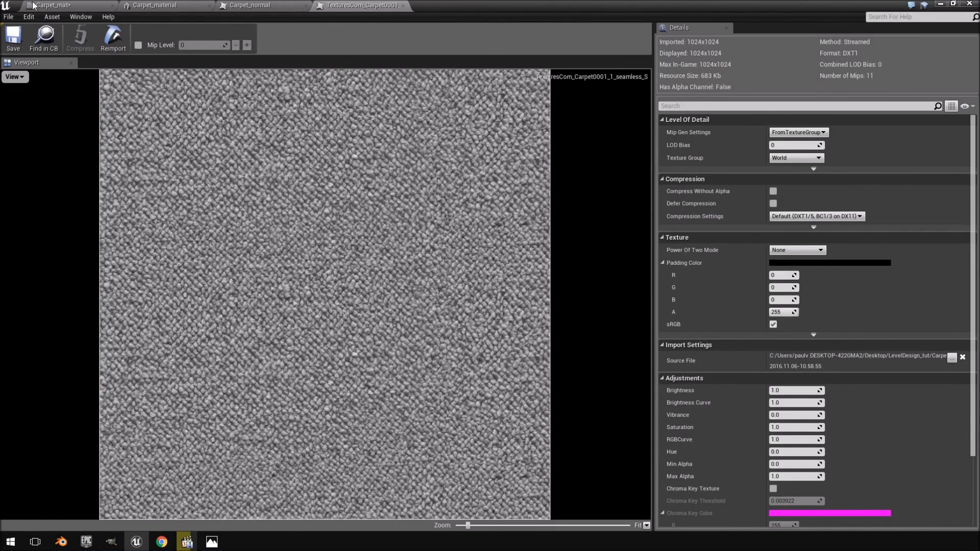
click(51, 5)
Try values of 1 and 0 for the constant feeding the Lerp's B input, and examine the preview sphere.
right_drag(612, 226, 522, 218)
drag(143, 181, 87, 180)
click(411, 306)
click(110, 339)
text(1)
key(Return)
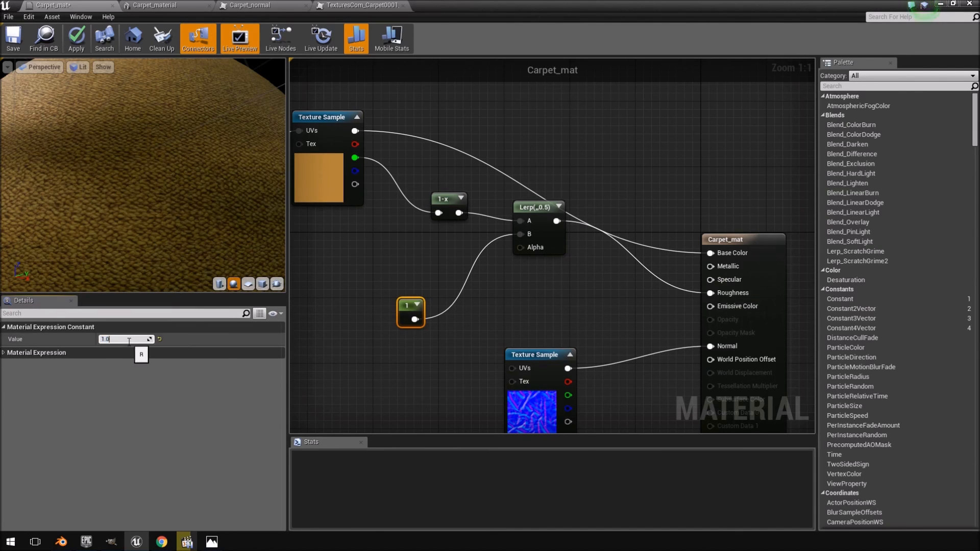
text(0)
key(Return)
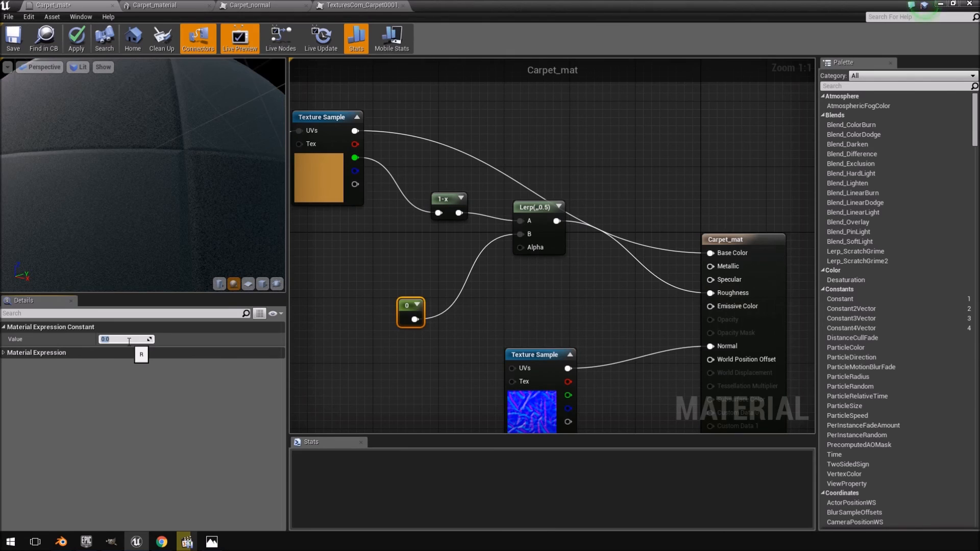
drag(143, 175, 97, 151)
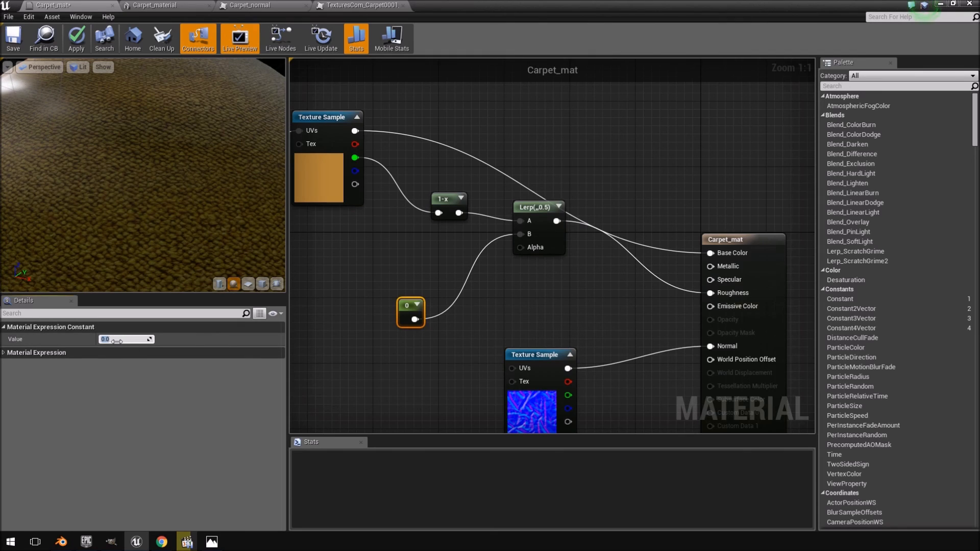
Set the constant feeding the Lerp's B input to 0.5 and apply the material changes.
text(.5)
key(Return)
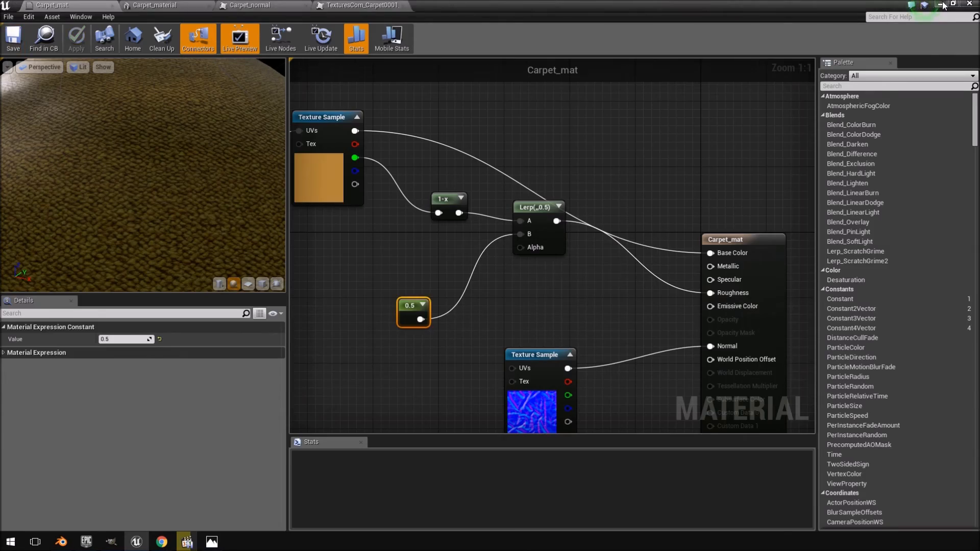
Return to the level, build it with its lighting, and dismiss the message log.
click(940, 4)
right_drag(473, 204, 572, 240)
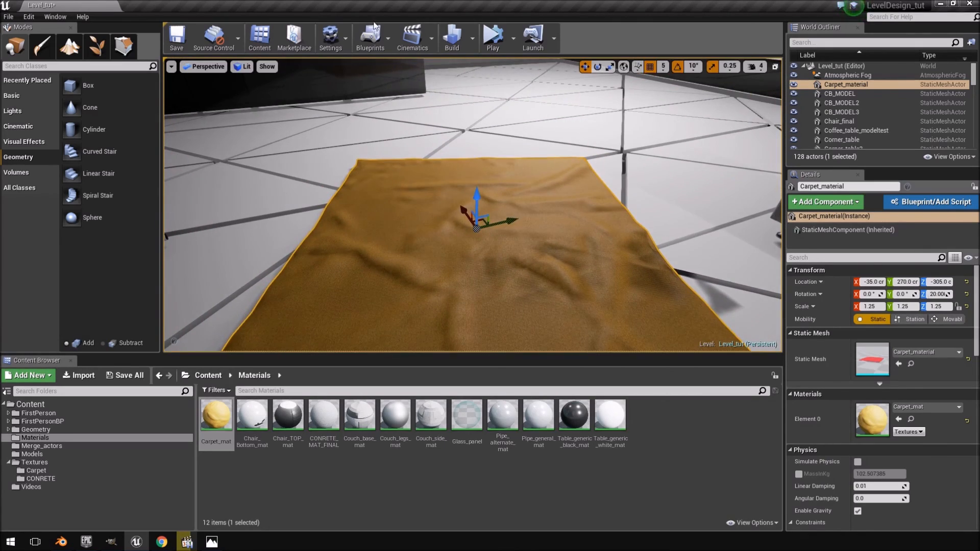
click(452, 38)
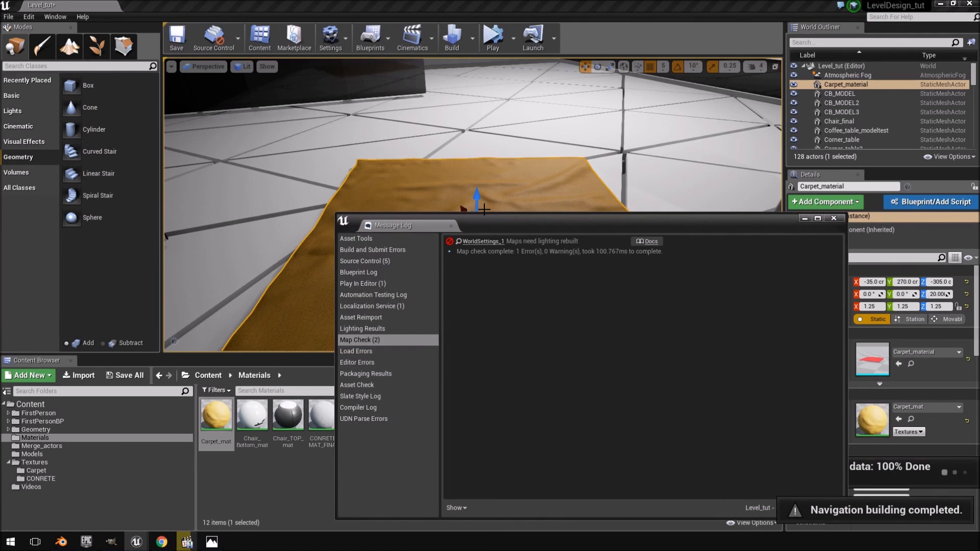
click(805, 219)
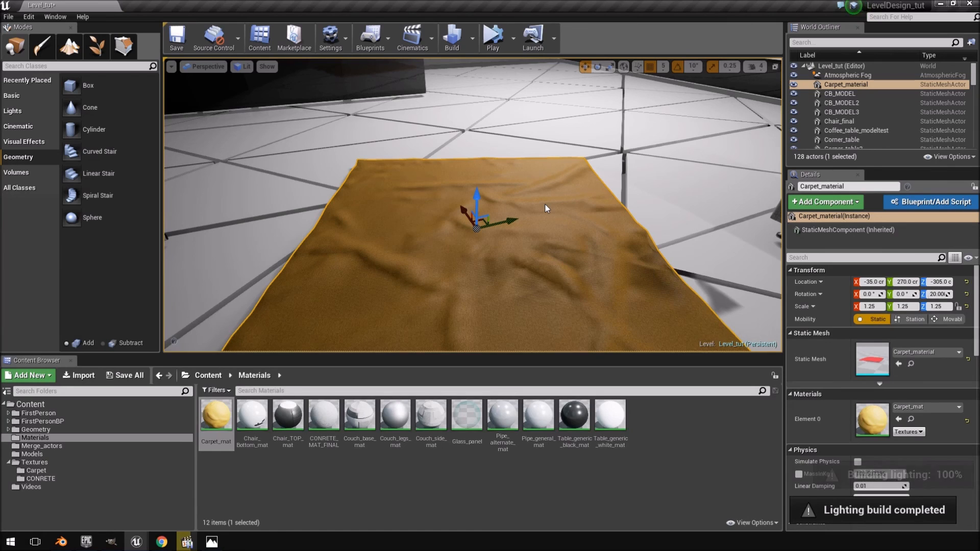
Examine the carpet's material in the level, viewing the whole mesh from above and its edge up close.
right_drag(545, 207, 535, 264)
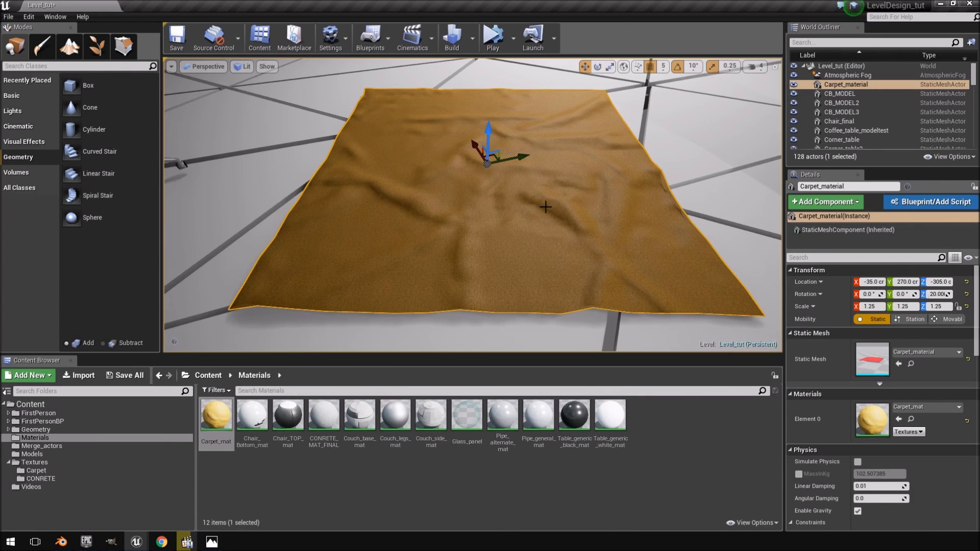
right_drag(675, 212, 776, 182)
right_drag(503, 123, 535, 162)
key(w)
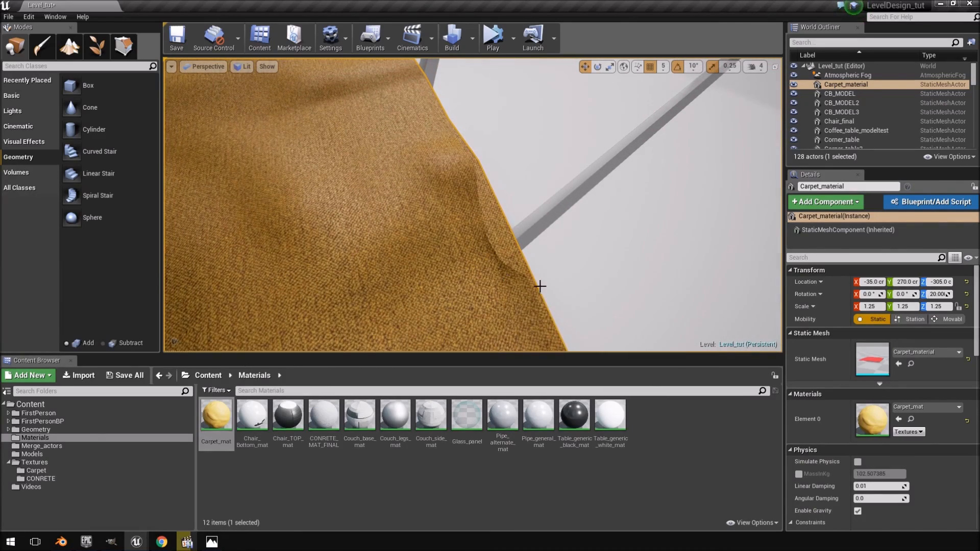
key(f)
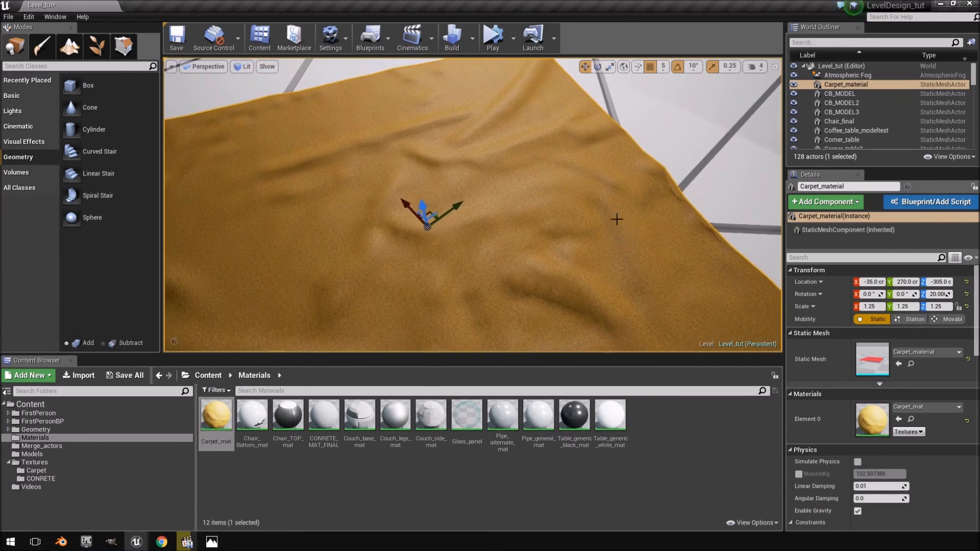
key(d)
right_drag(674, 186, 620, 179)
key(s)
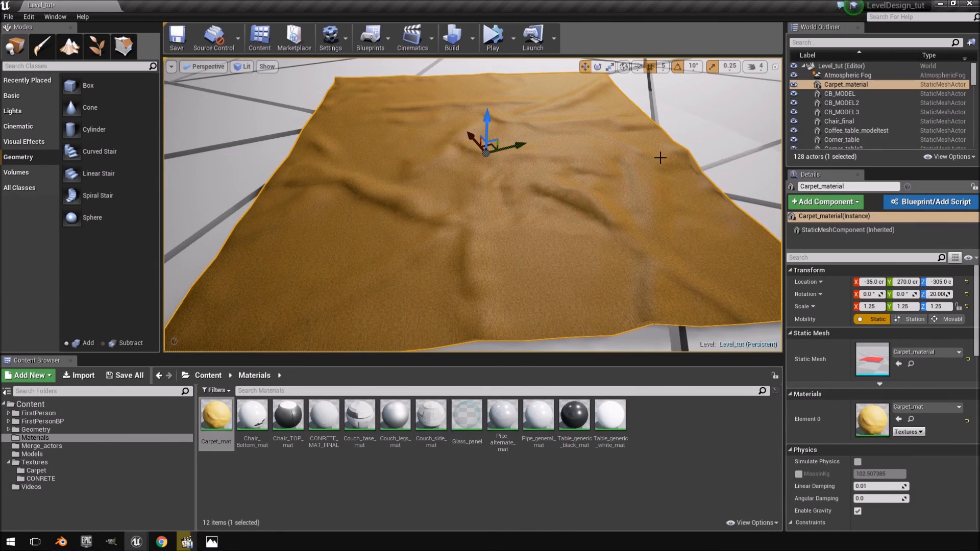
Inspect the carpet's weave and light reflections from close, low angles and from different sides.
right_drag(349, 243, 567, 229)
key(w)
key(w)
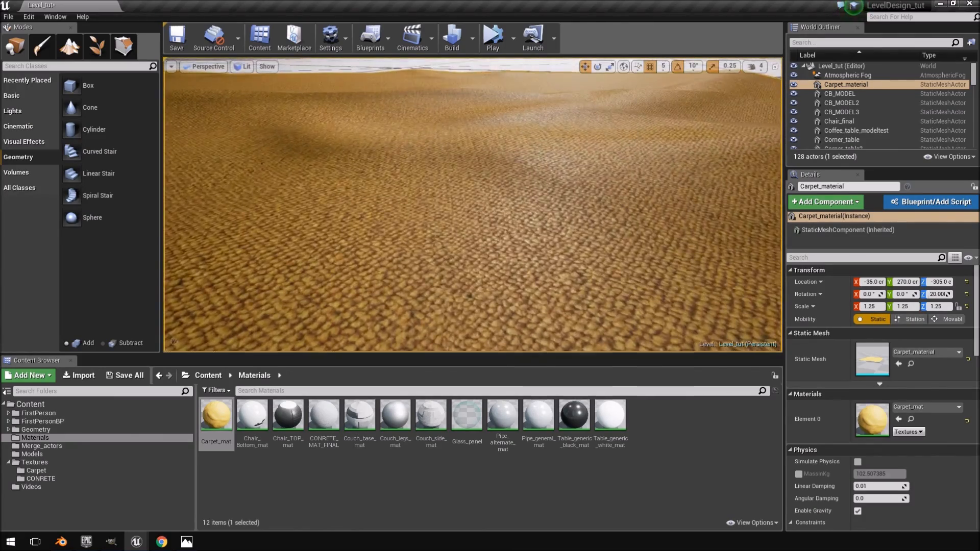
key(s)
key(s)
right_drag(473, 205, 357, 181)
key(w)
key(d)
right_drag(548, 209, 510, 225)
key(d)
key(w)
key(s)
key(a)
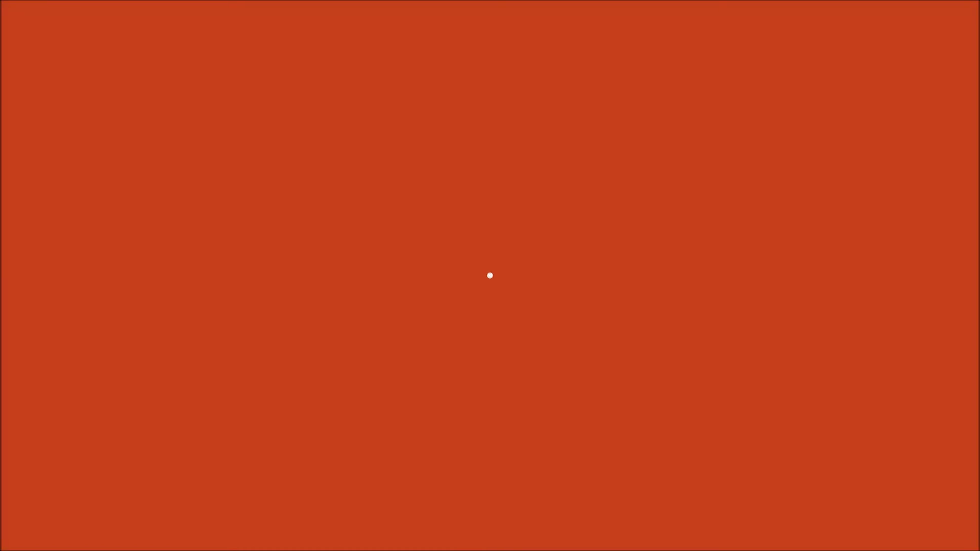